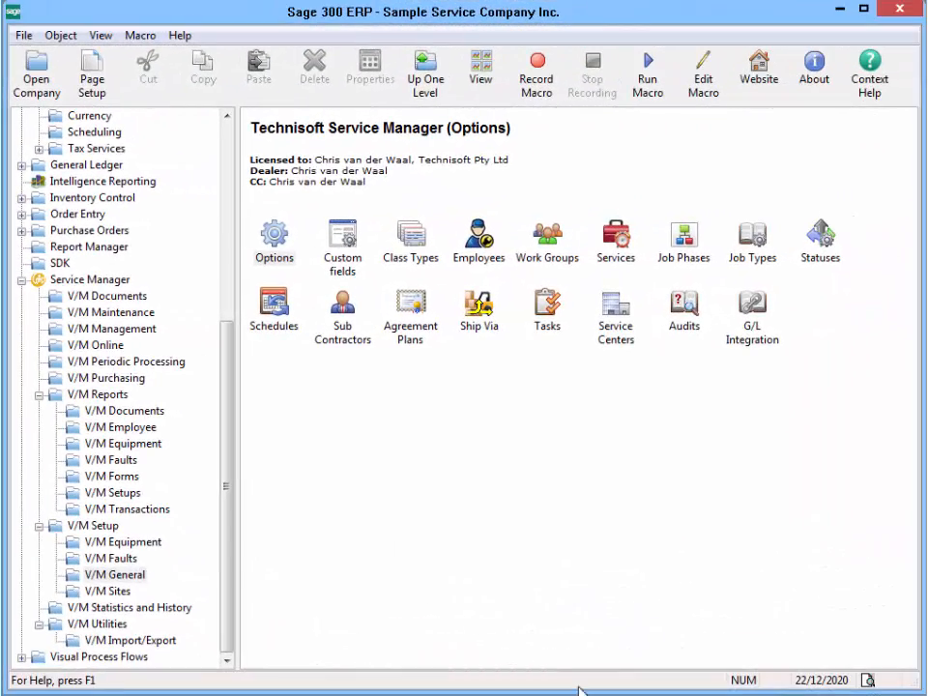
# Step: Open Security Groups in Administrative Services and review the access rights of GROUP1 for Technisoft Service Manager 6.2A
pyautogui.scroll(7, 141, 380)
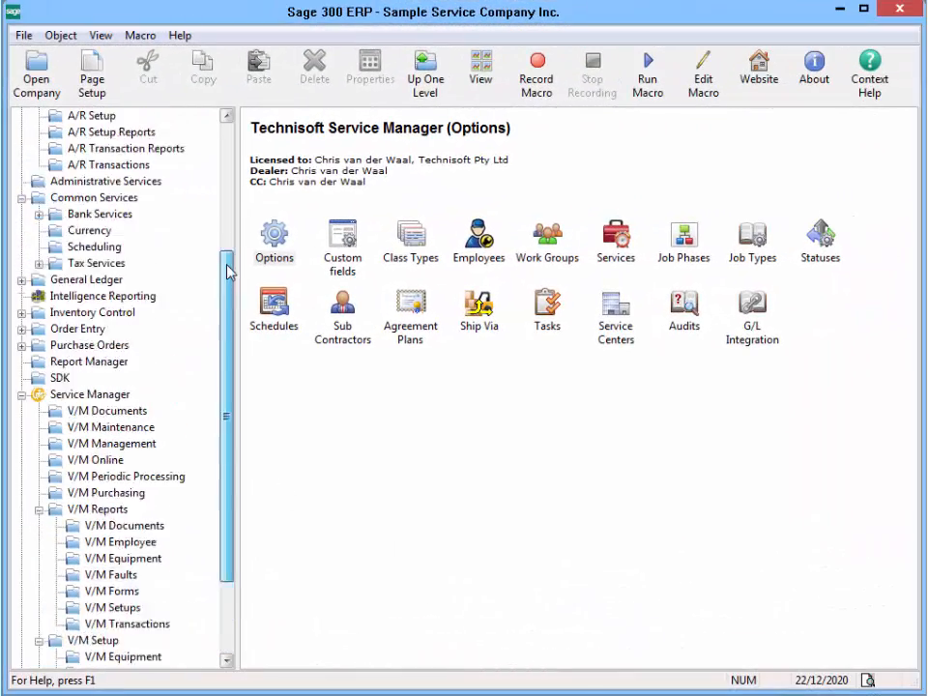
pyautogui.click(106, 395)
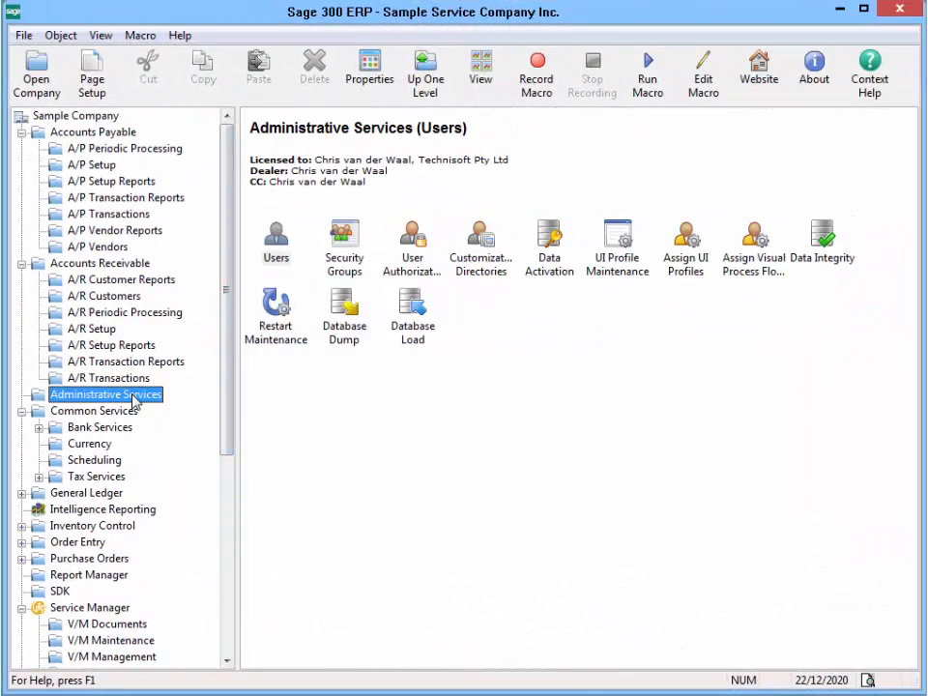
pyautogui.click(343, 267)
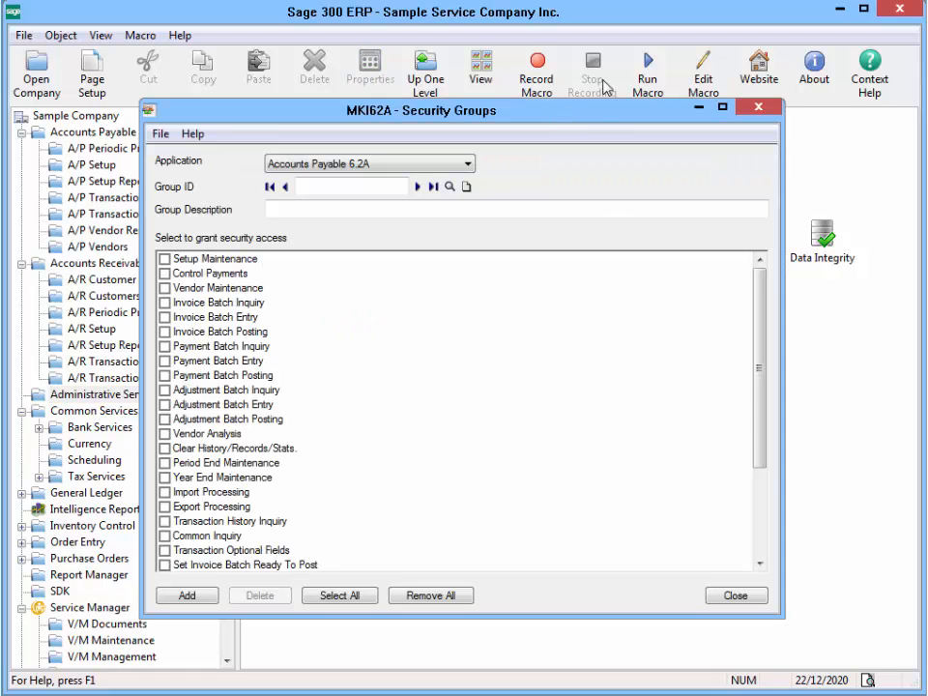
pyautogui.click(468, 166)
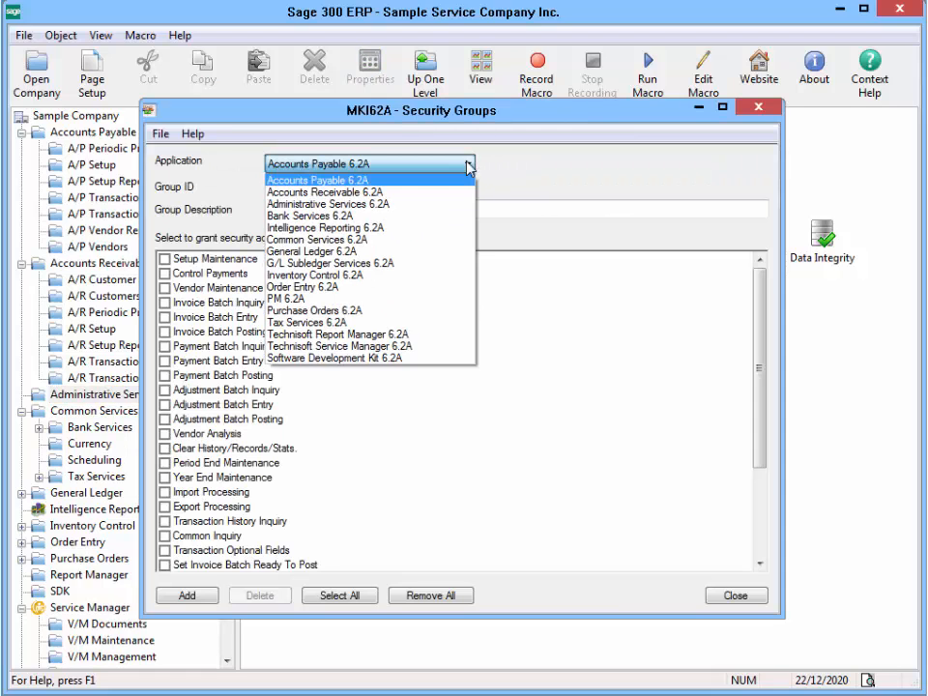
pyautogui.click(404, 351)
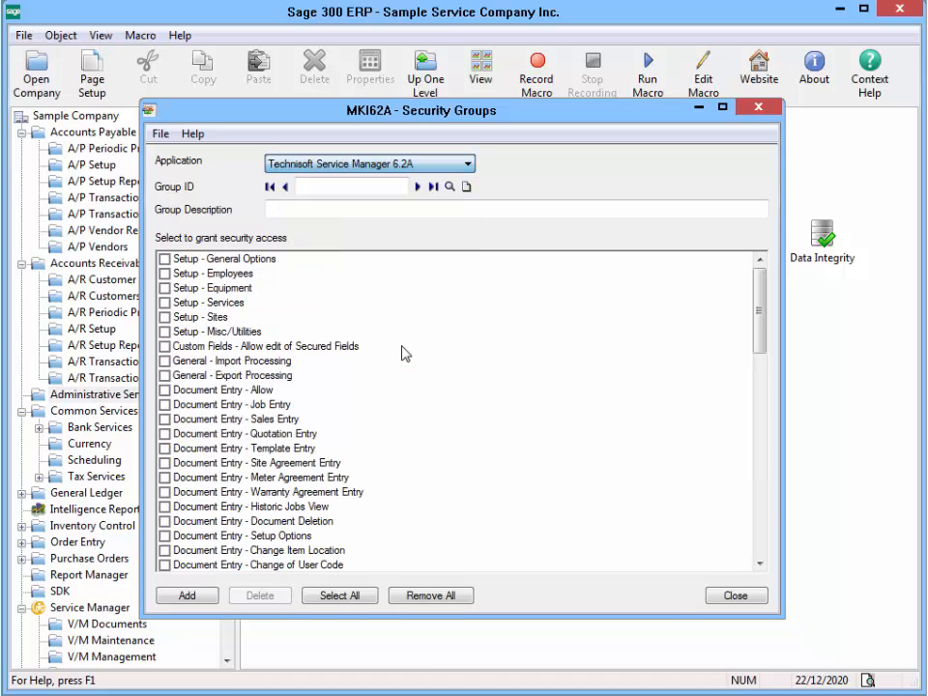
pyautogui.click(419, 187)
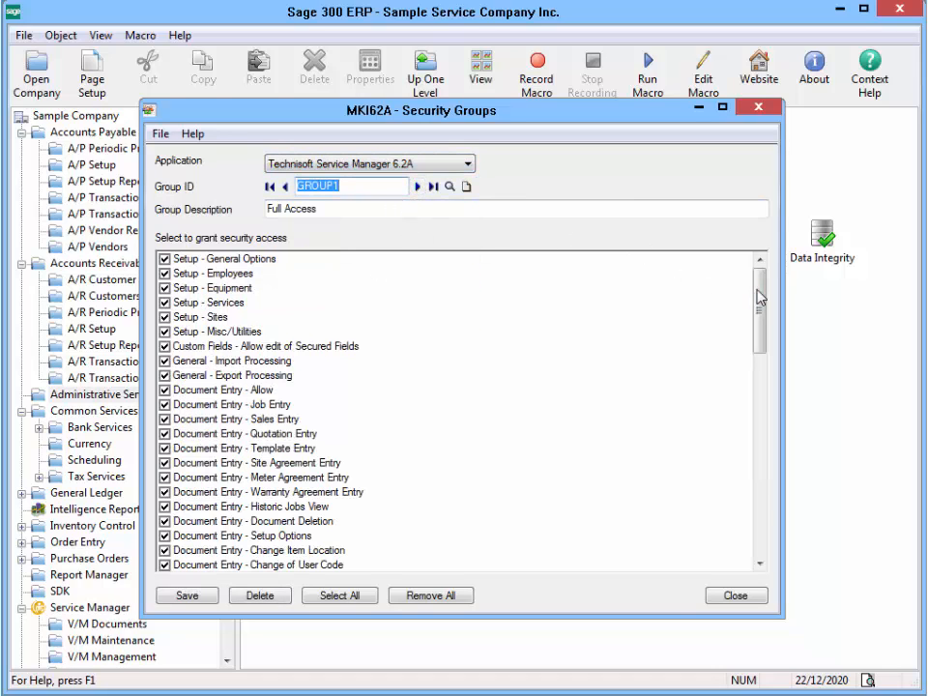
pyautogui.moveTo(759, 298); pyautogui.dragTo(759, 506)
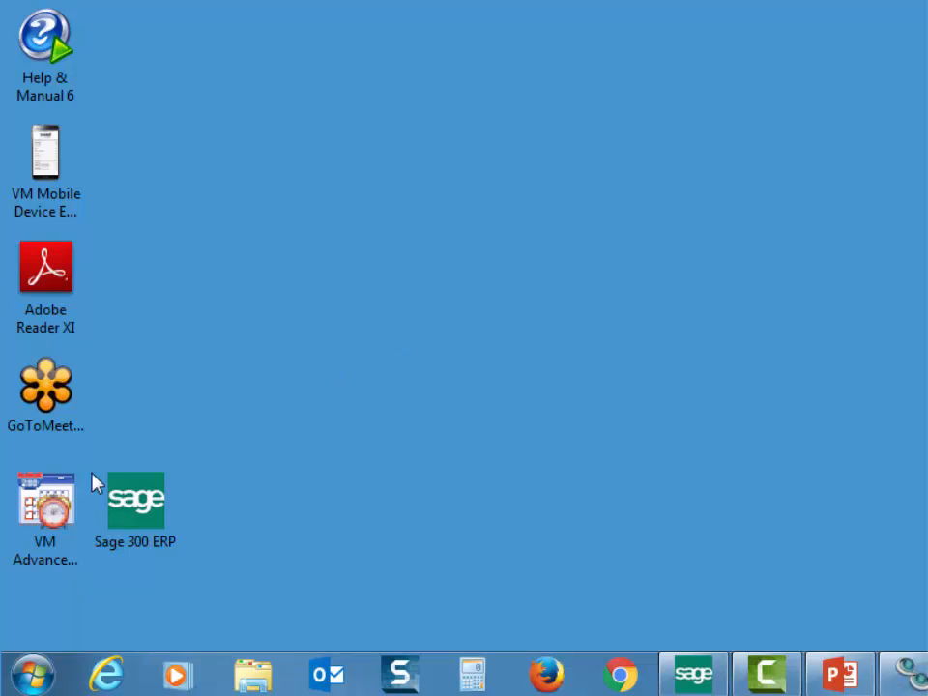
# Step: Launch Advanced Scheduling from V/M Management in Service Manager
pyautogui.click(54, 510)
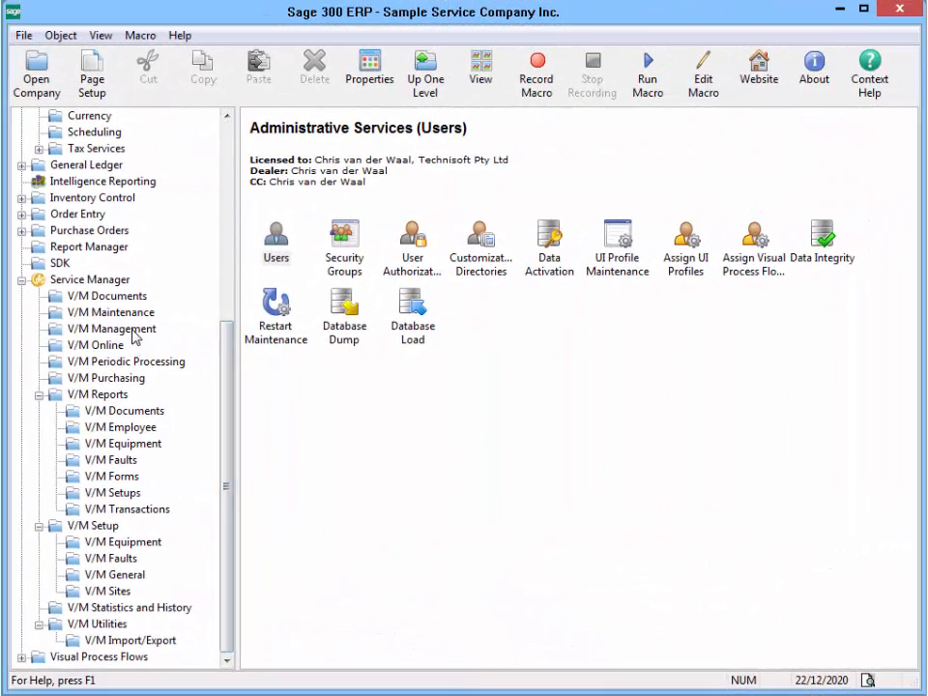
pyautogui.click(135, 333)
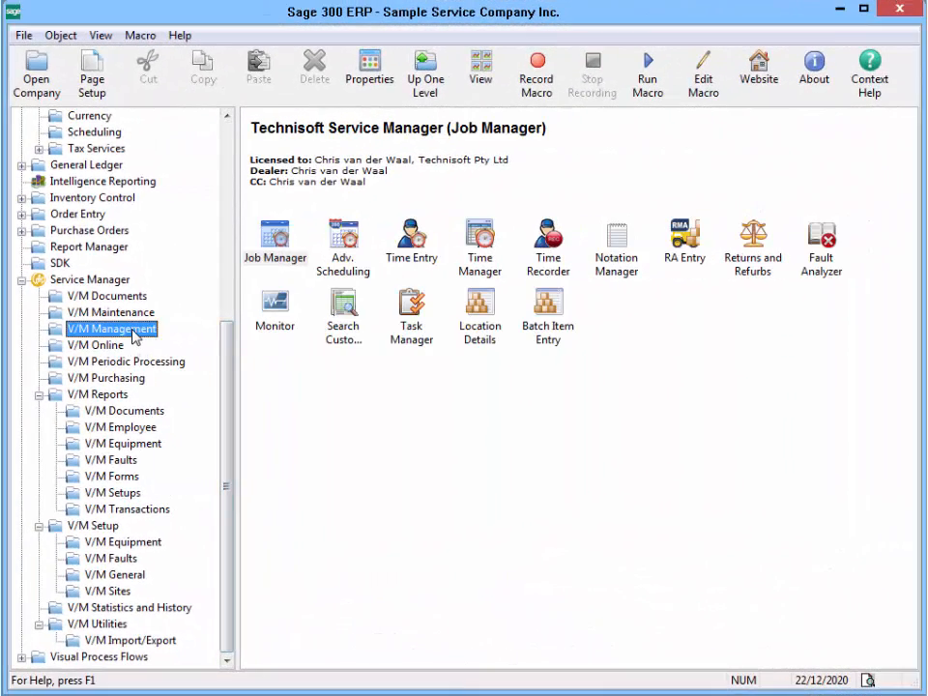
pyautogui.doubleClick(338, 259)
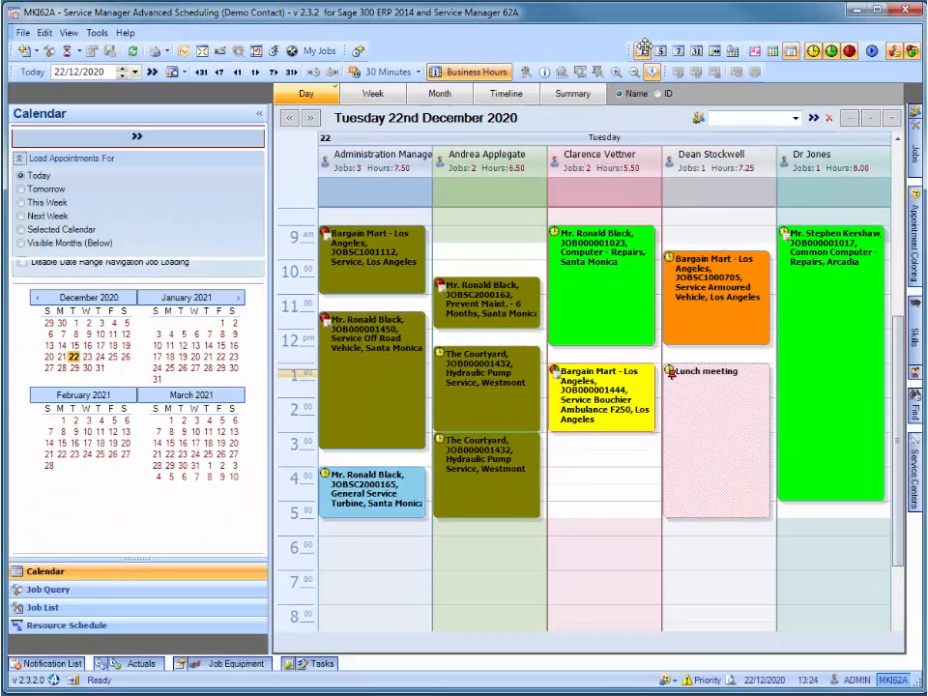
# Step: Dock the calendar view toolbar on the same row as the date toolbar and review the available toolbars in the Customize dialog
pyautogui.moveTo(570, 178); pyautogui.dragTo(155, 112)
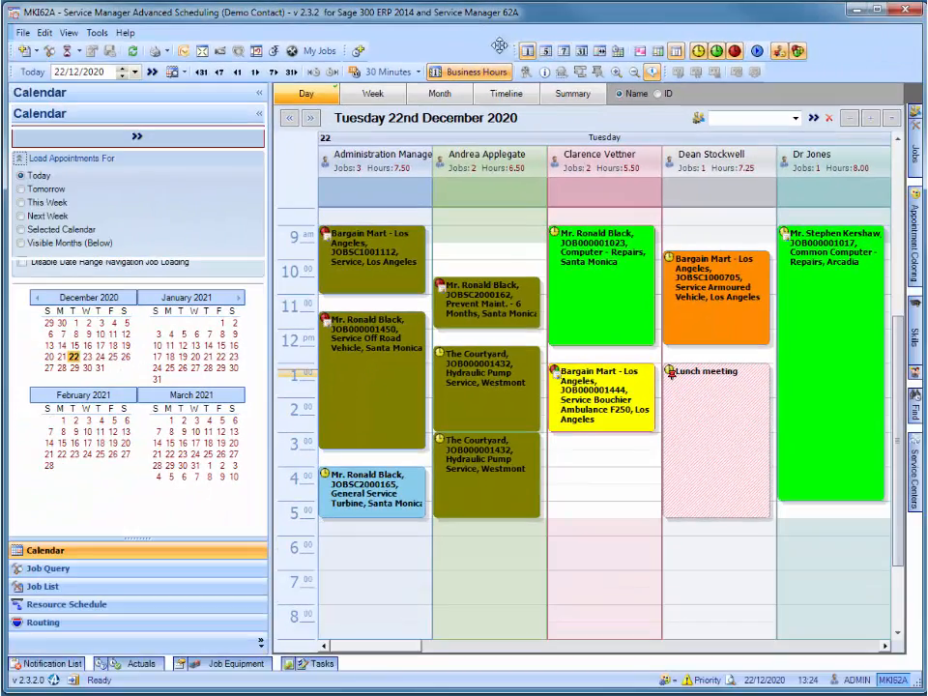
pyautogui.moveTo(498, 46); pyautogui.dragTo(693, 55)
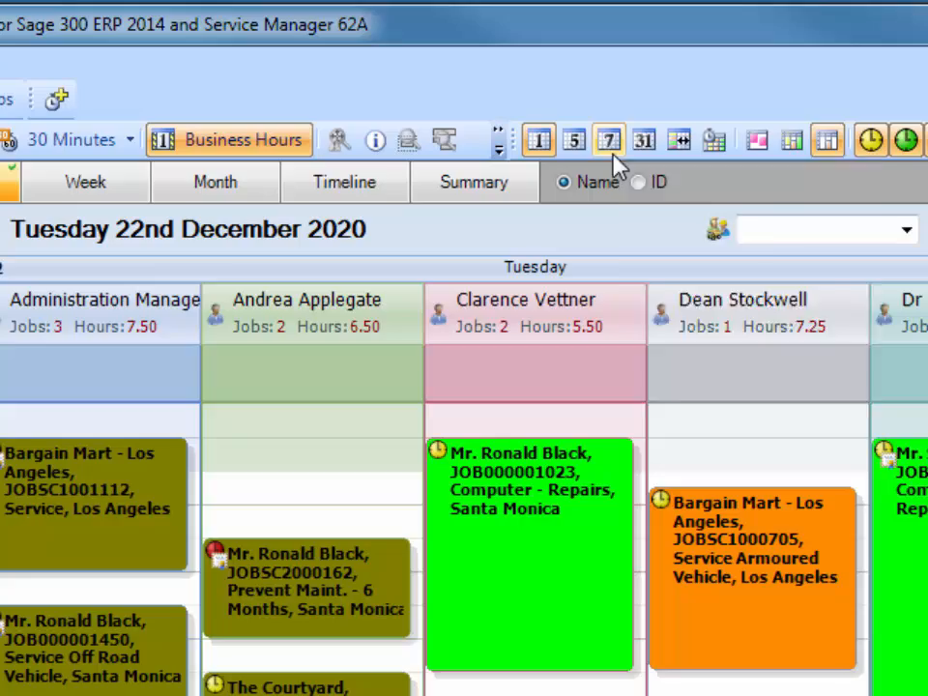
pyautogui.rightClick(612, 154)
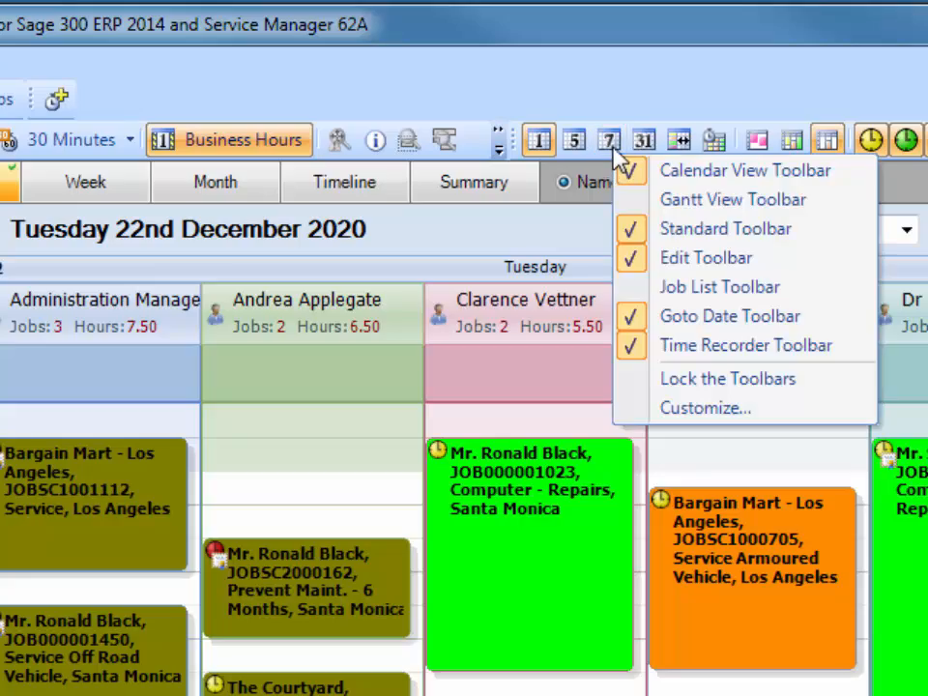
pyautogui.click(719, 409)
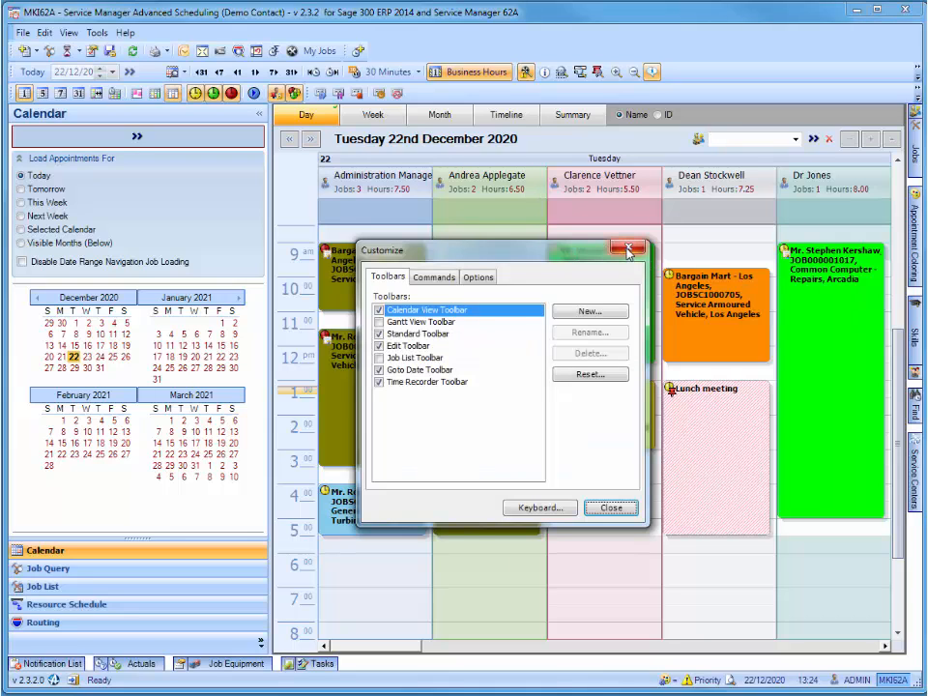
pyautogui.click(628, 249)
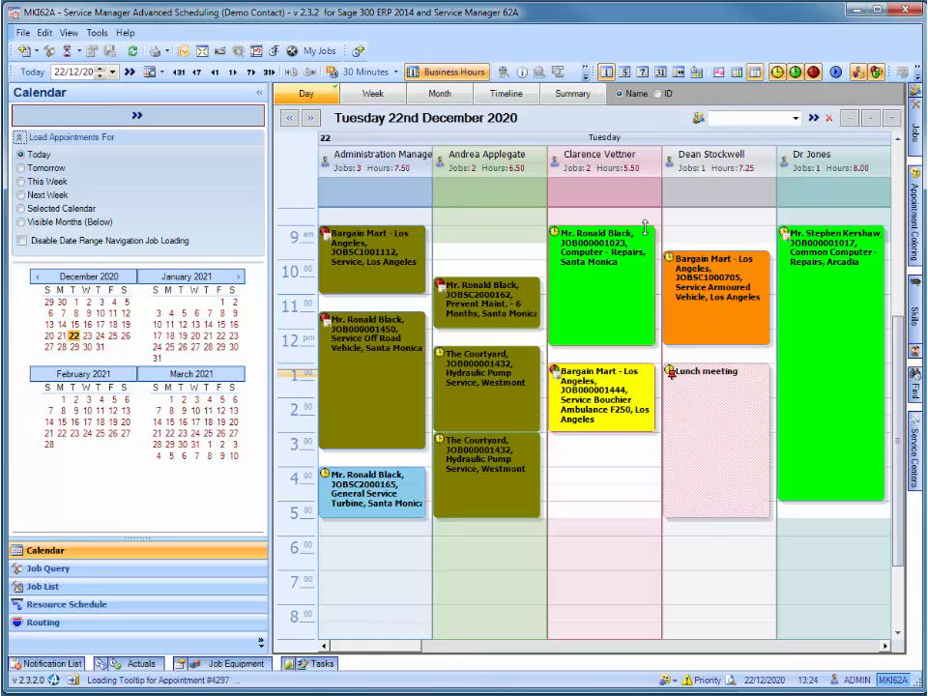
# Step: View the scheduler's Resources, Jobs, Appointment Coloring, Skills, Work Groups, Find and Service Centers options one after another
pyautogui.click(920, 102)
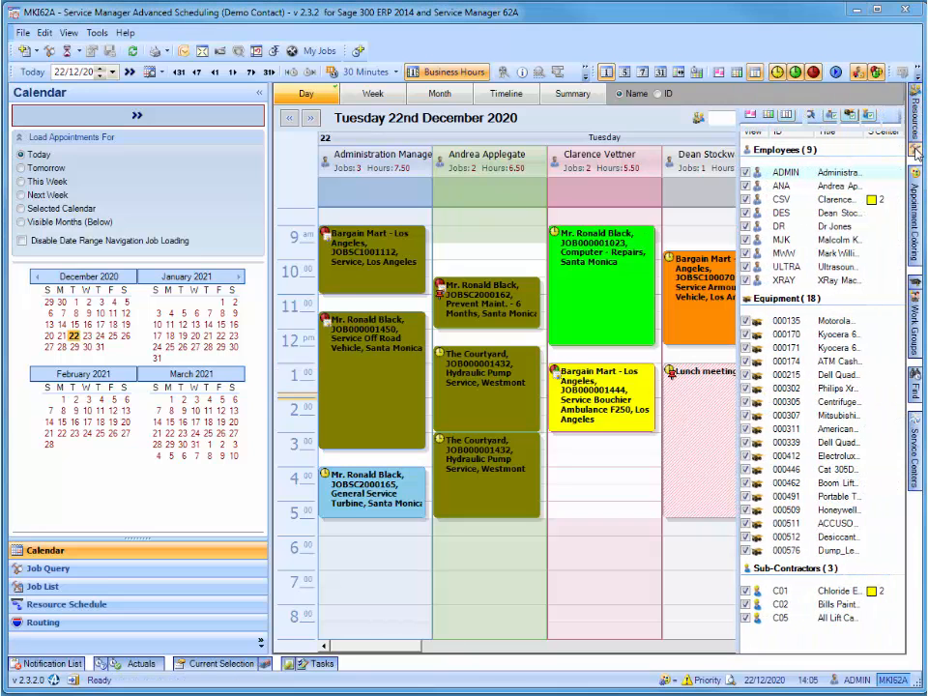
pyautogui.click(920, 150)
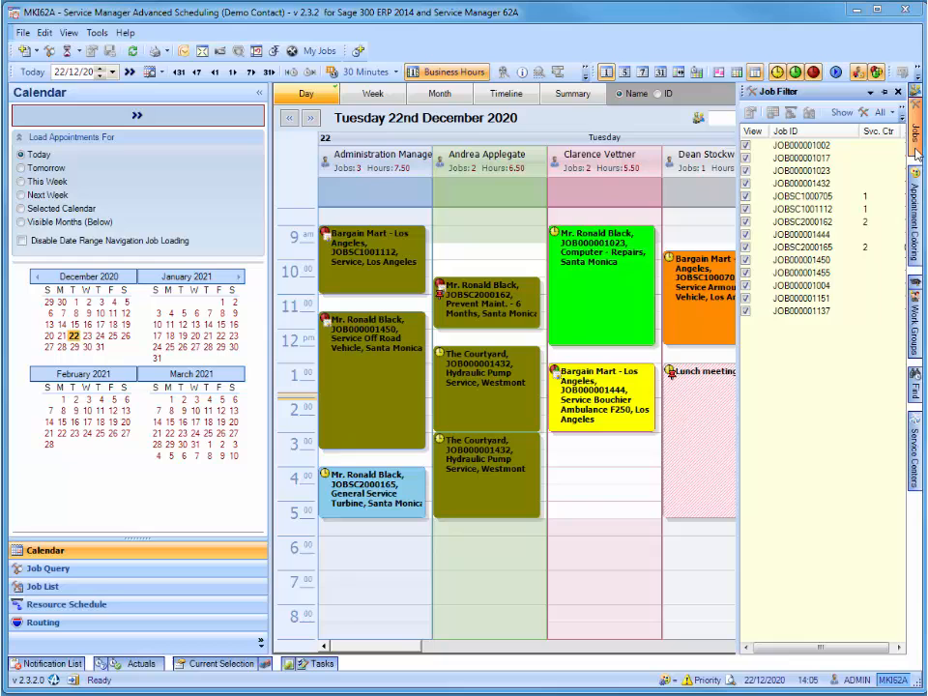
pyautogui.click(919, 207)
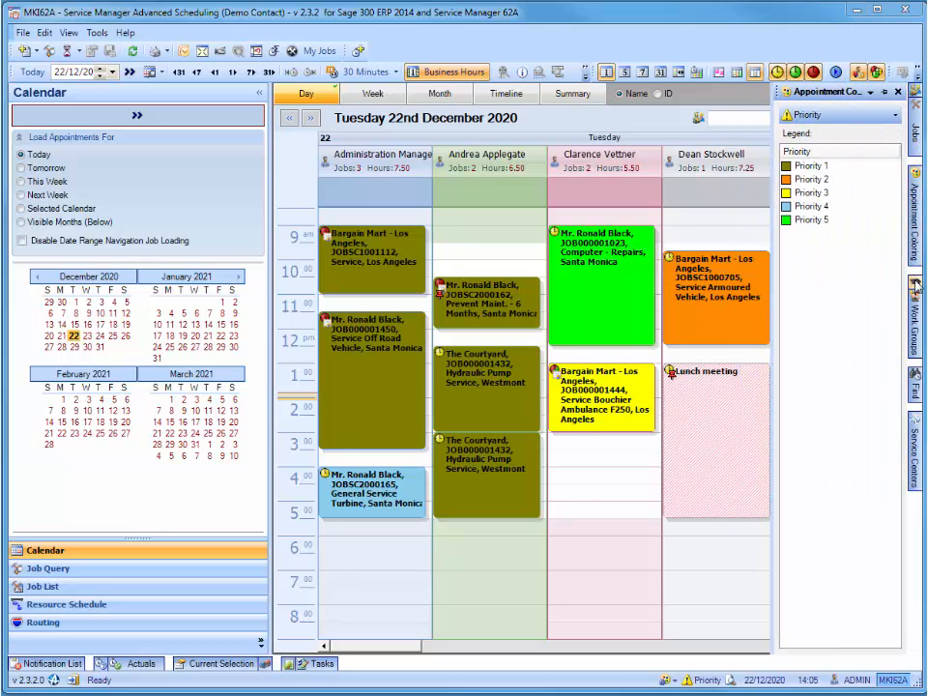
pyautogui.click(916, 286)
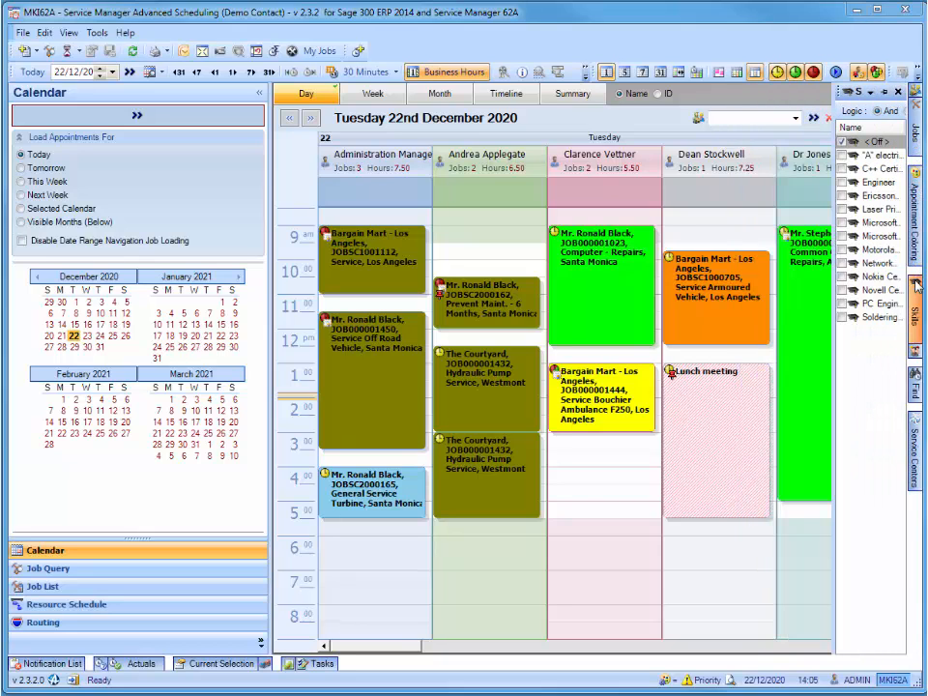
pyautogui.click(917, 351)
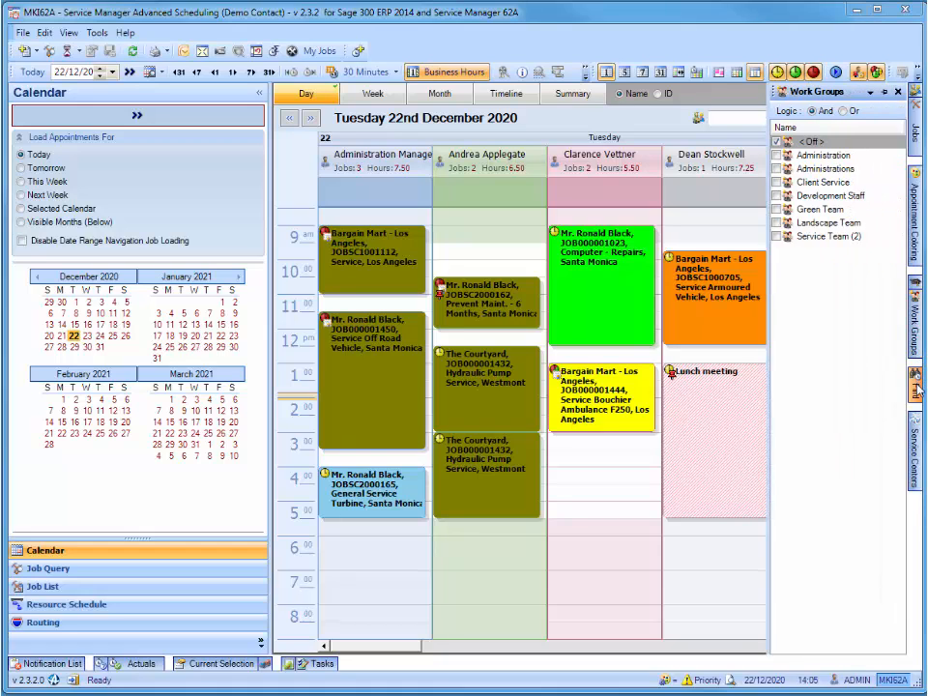
pyautogui.click(916, 387)
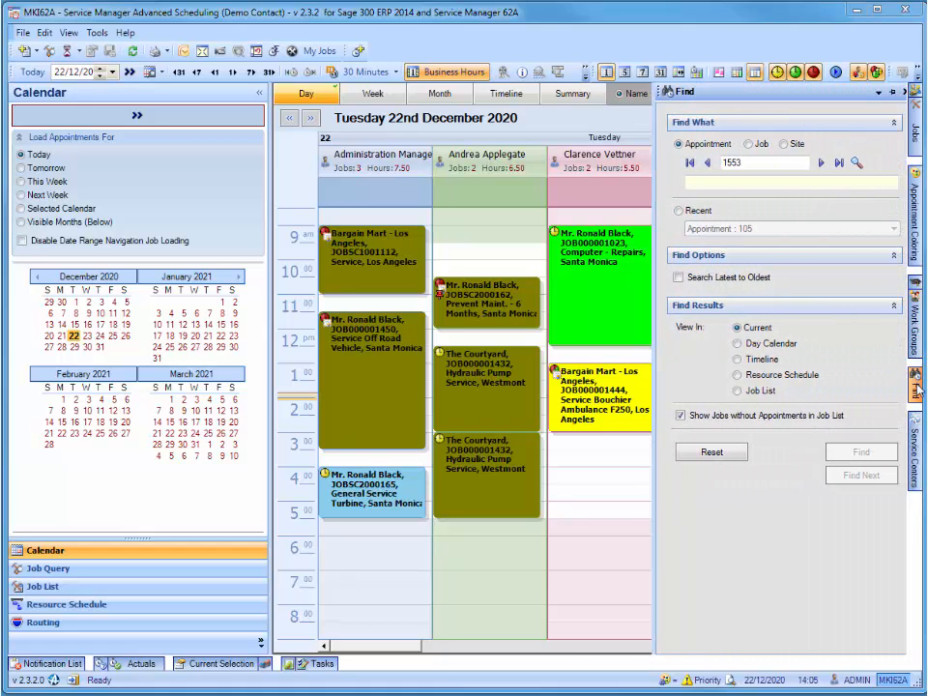
pyautogui.click(915, 450)
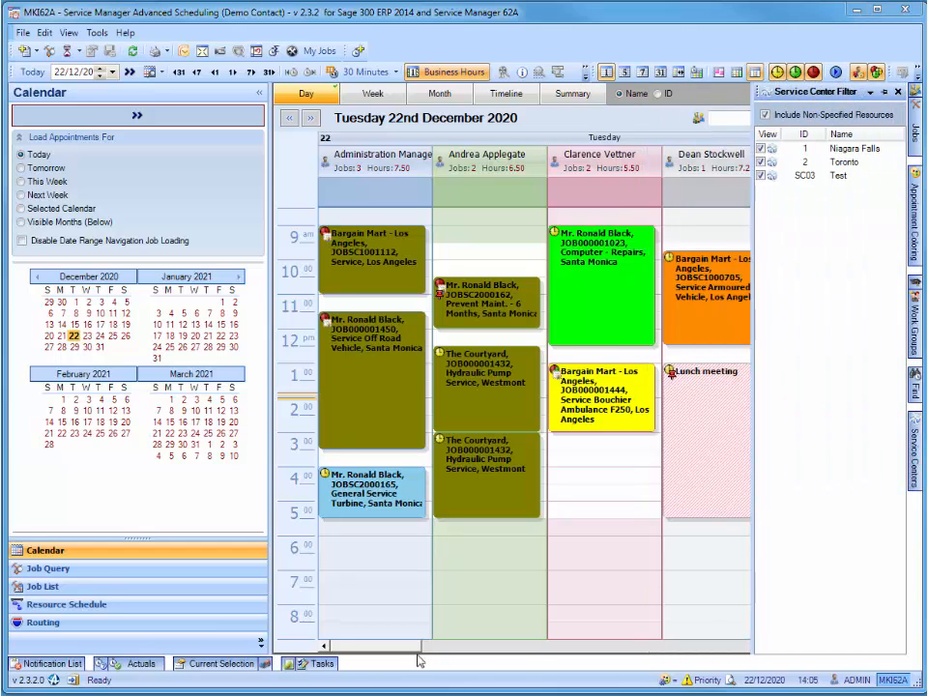
# Step: View the Tasks, Billing, Job Equipment, Current Selection, Actuals, Estimates and Notification List information one after another
pyautogui.click(320, 665)
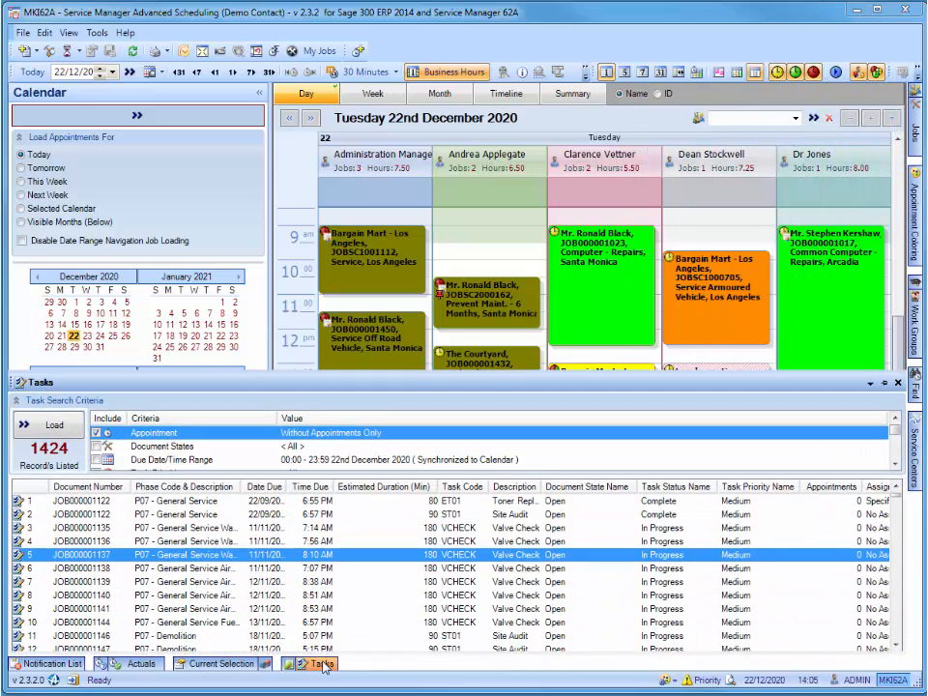
pyautogui.click(290, 666)
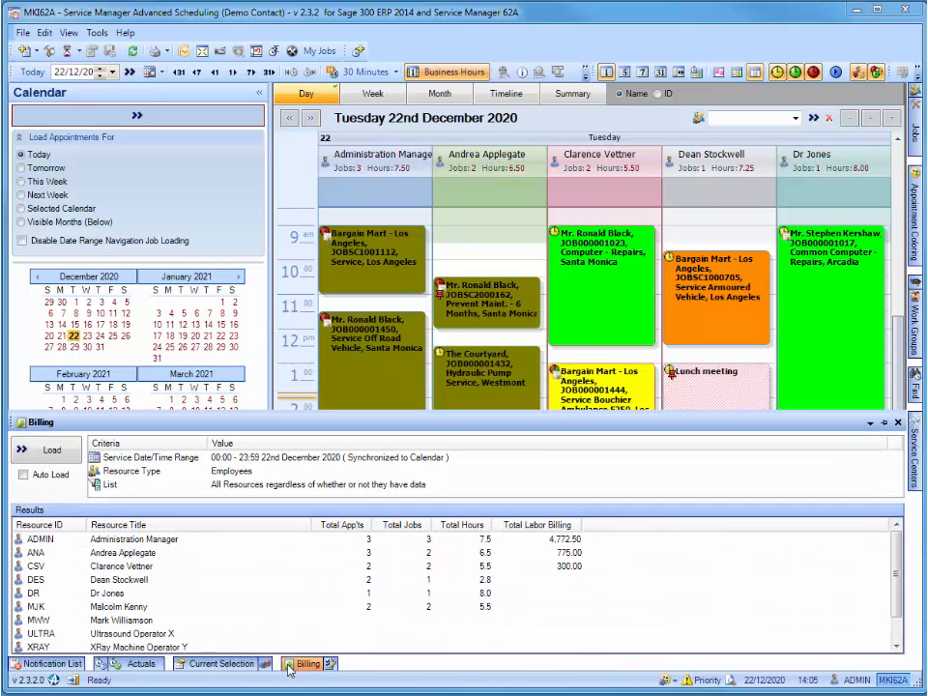
pyautogui.click(264, 667)
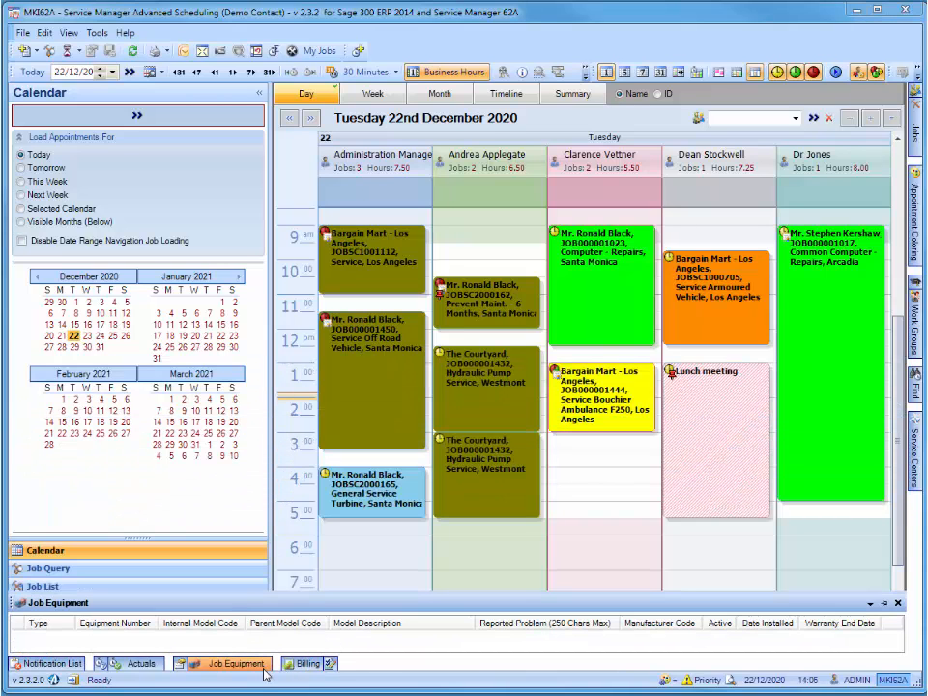
pyautogui.click(185, 668)
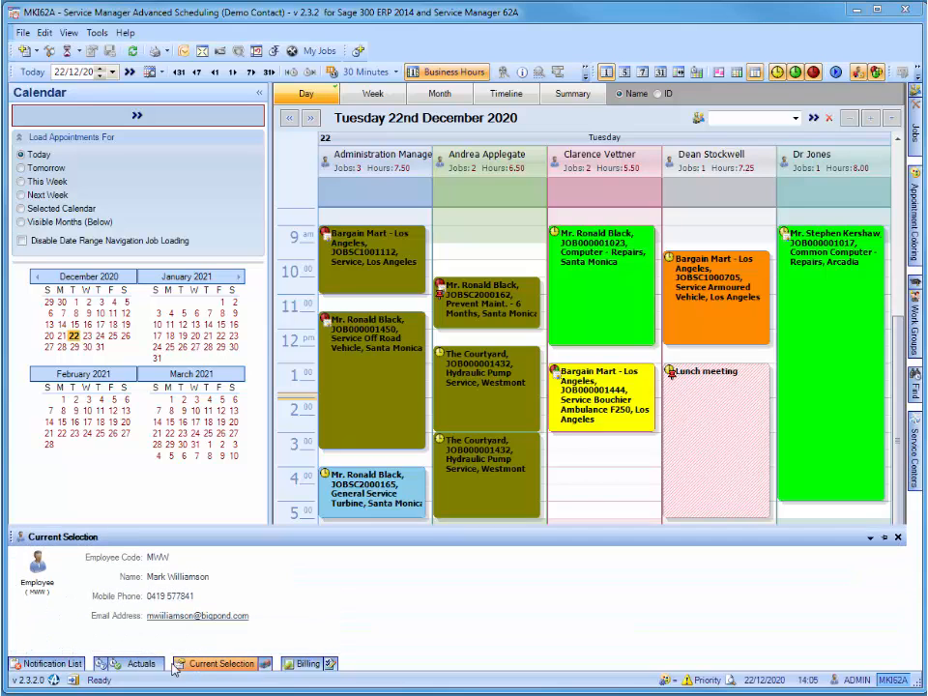
pyautogui.click(145, 665)
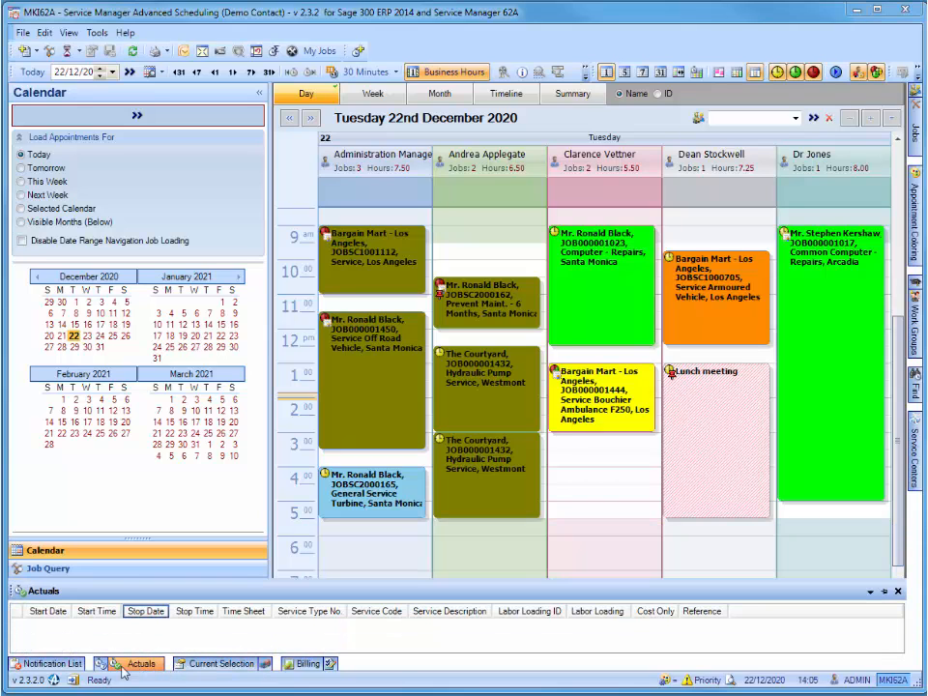
pyautogui.click(122, 669)
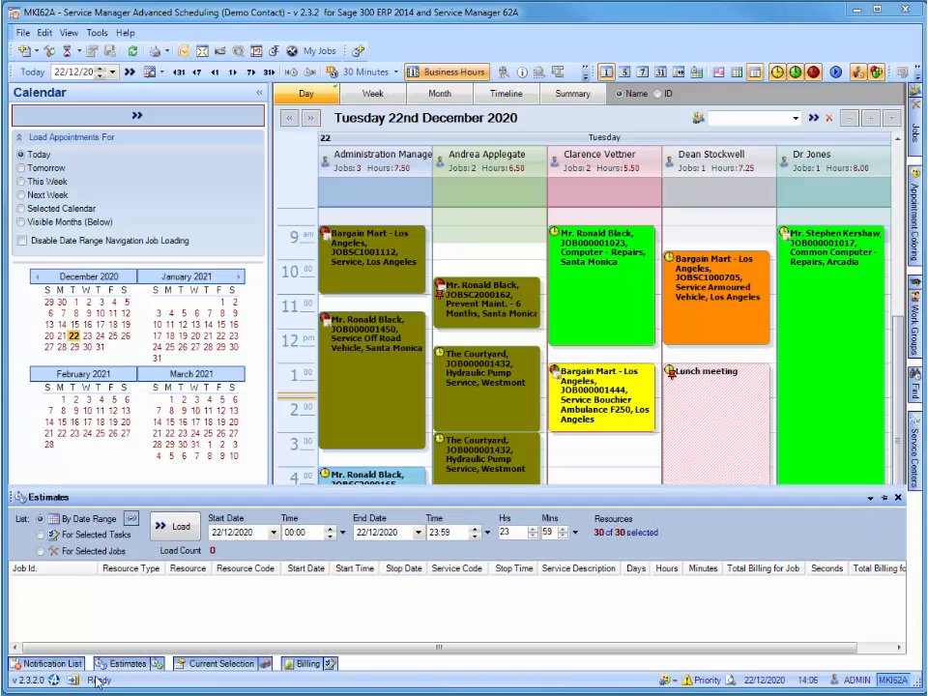
pyautogui.click(50, 665)
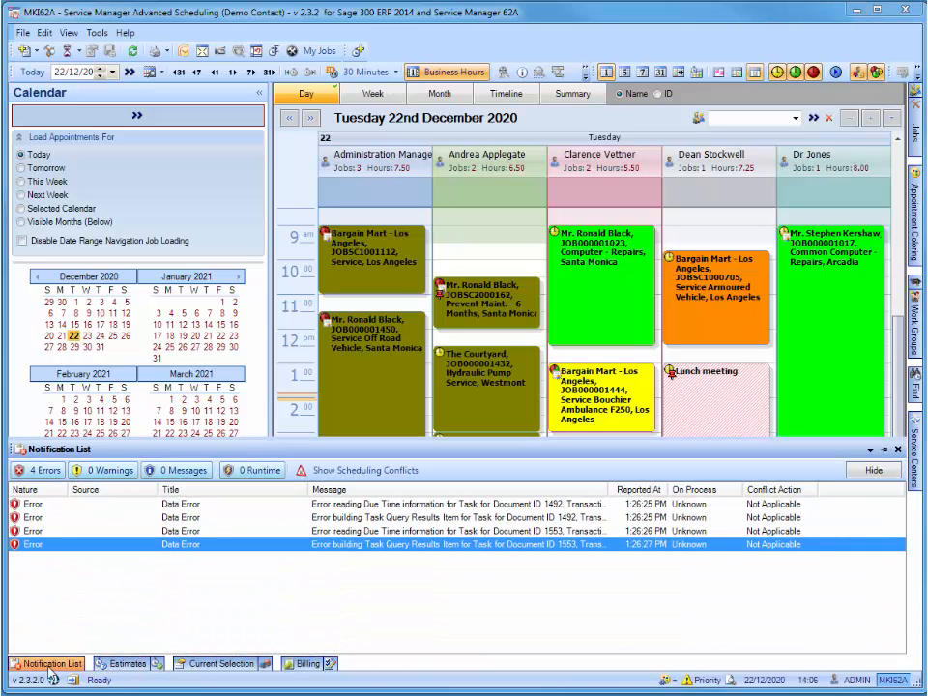
# Step: Show the Current Selection details for The Courtyard's 3 PM hydraulic pump service appointment
pyautogui.click(198, 665)
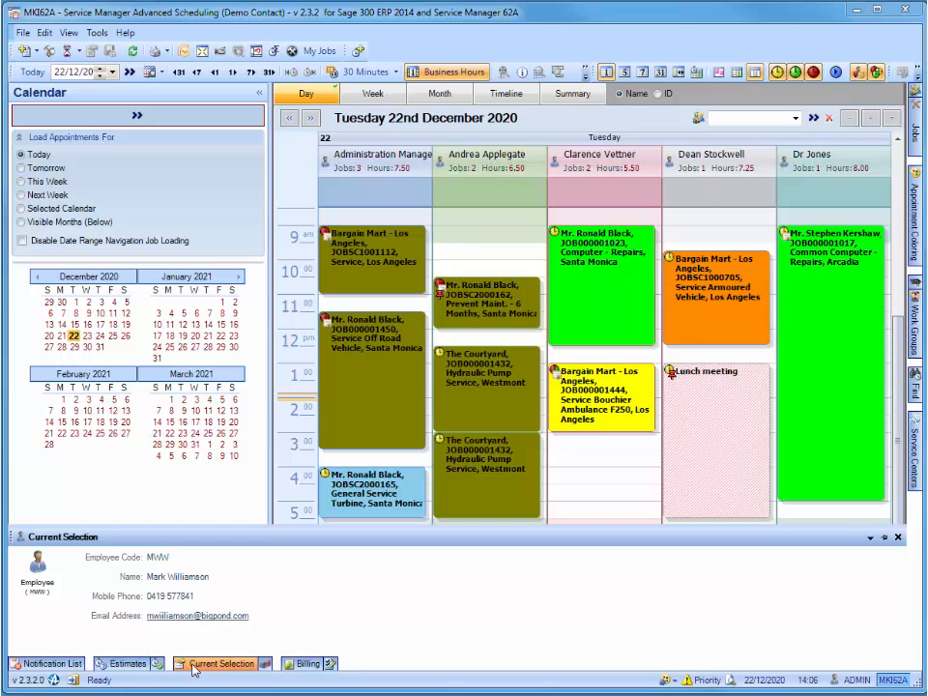
pyautogui.click(486, 474)
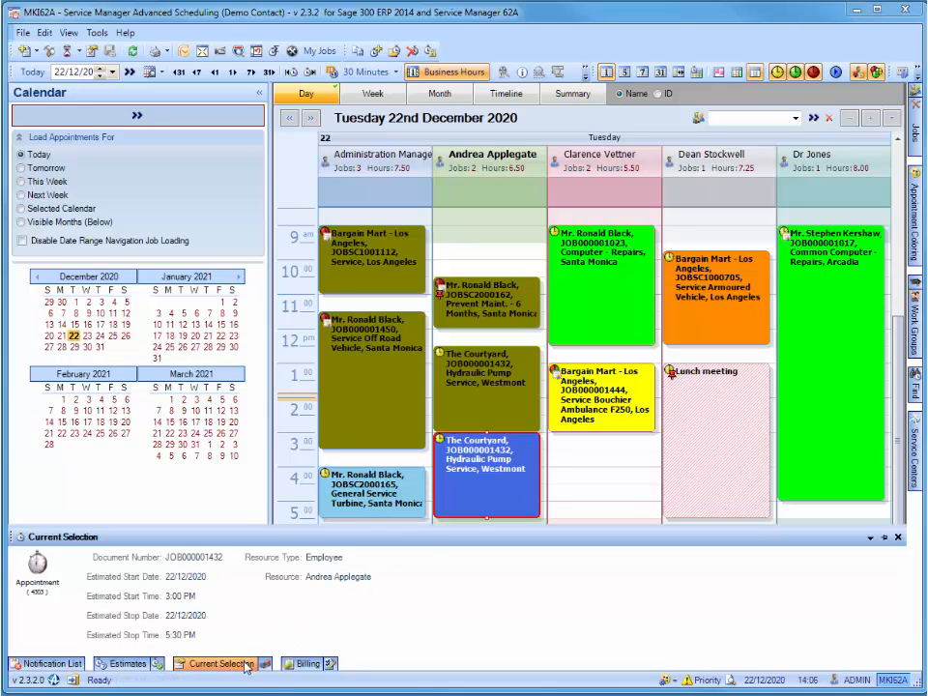
# Step: Load the day's billing for all employees and select the ANA resource in the results
pyautogui.click(305, 665)
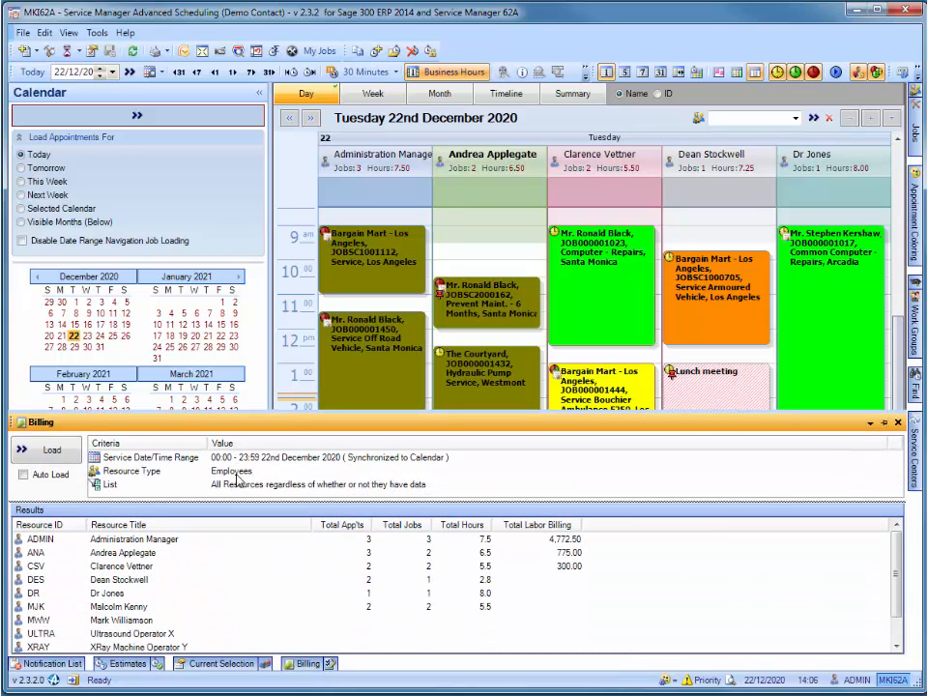
pyautogui.click(54, 450)
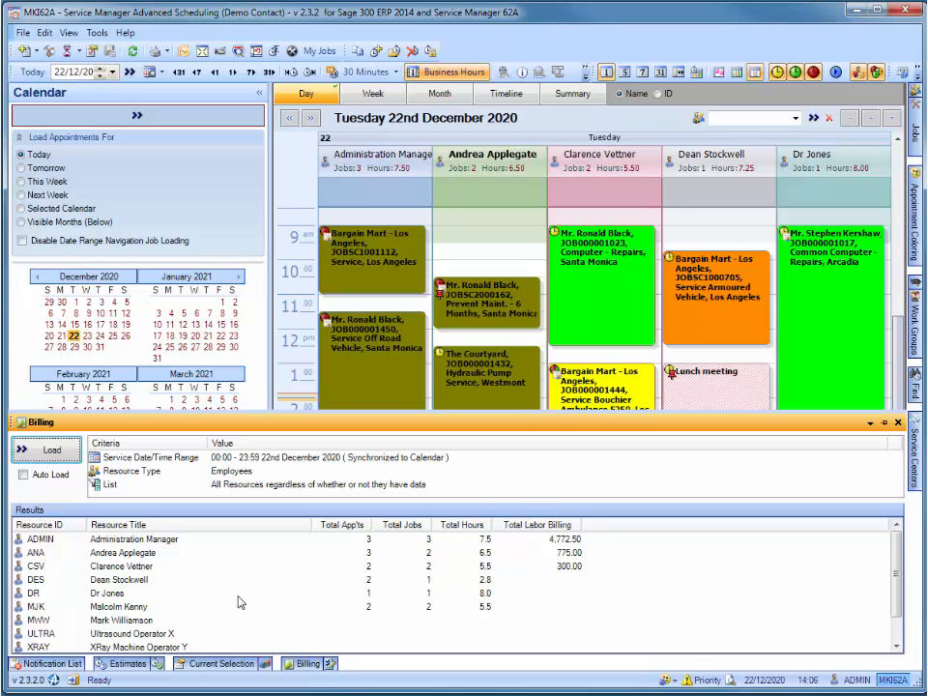
pyautogui.click(149, 555)
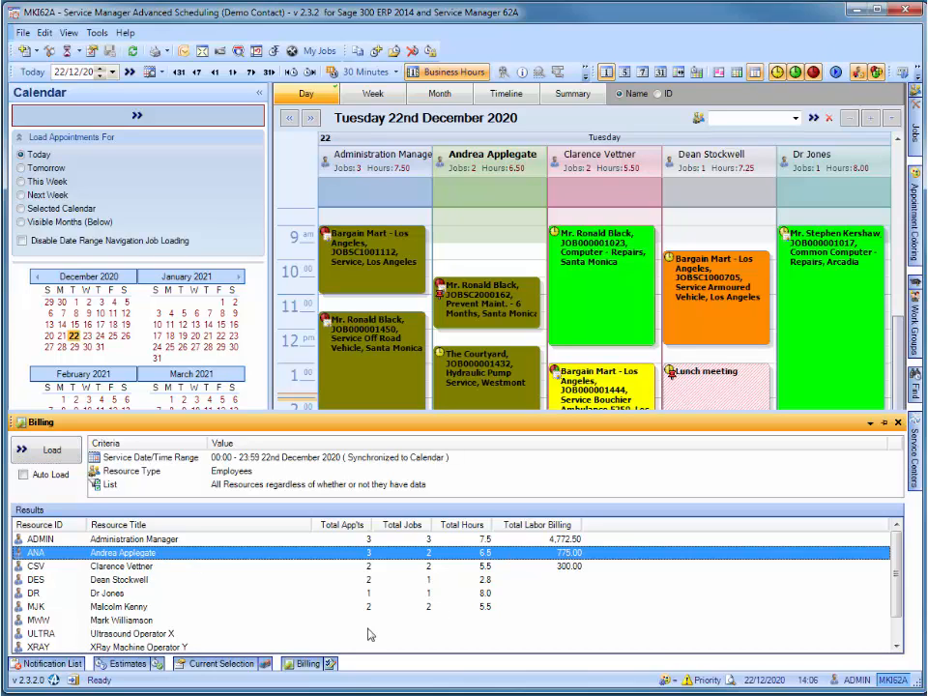
# Step: Schedule the selected Valve Check task from the Tasks list for the ANA resource at 9:30 am on 22 December 2020
pyautogui.click(330, 664)
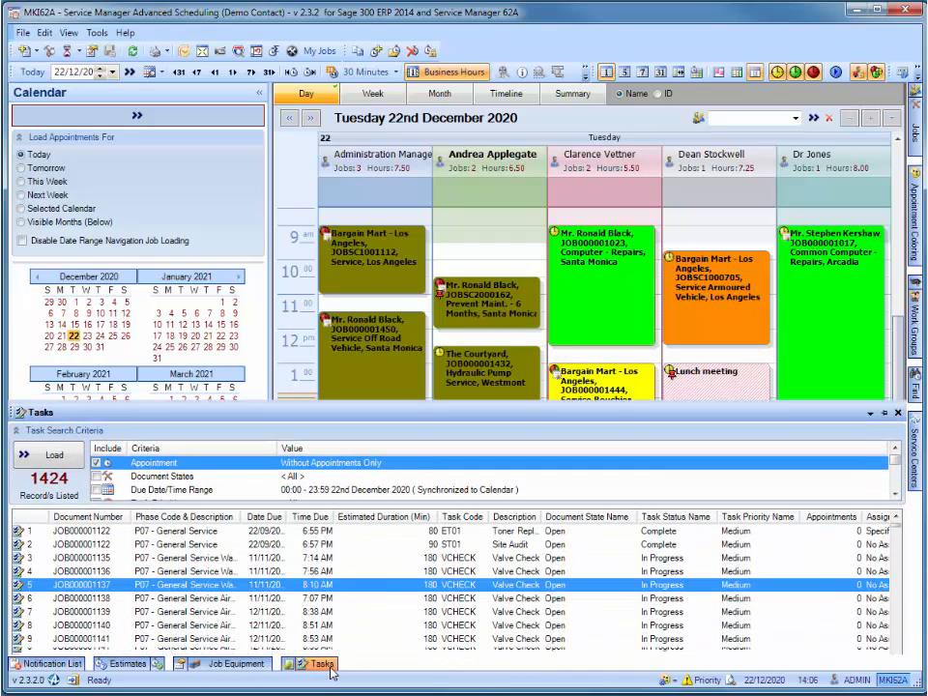
pyautogui.moveTo(322, 546); pyautogui.dragTo(489, 251)
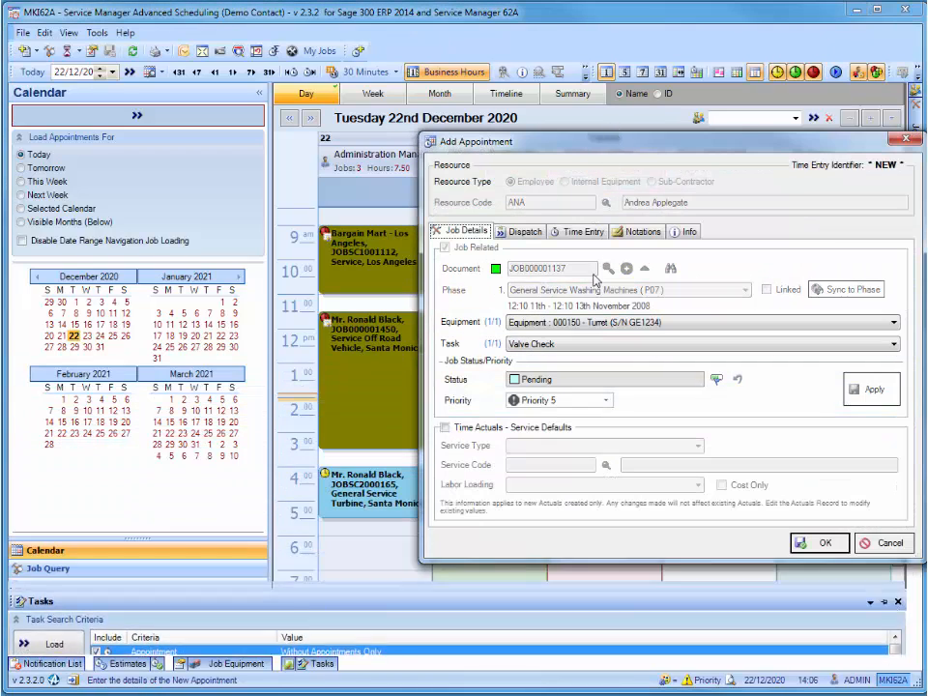
pyautogui.click(586, 345)
pyautogui.click(586, 346)
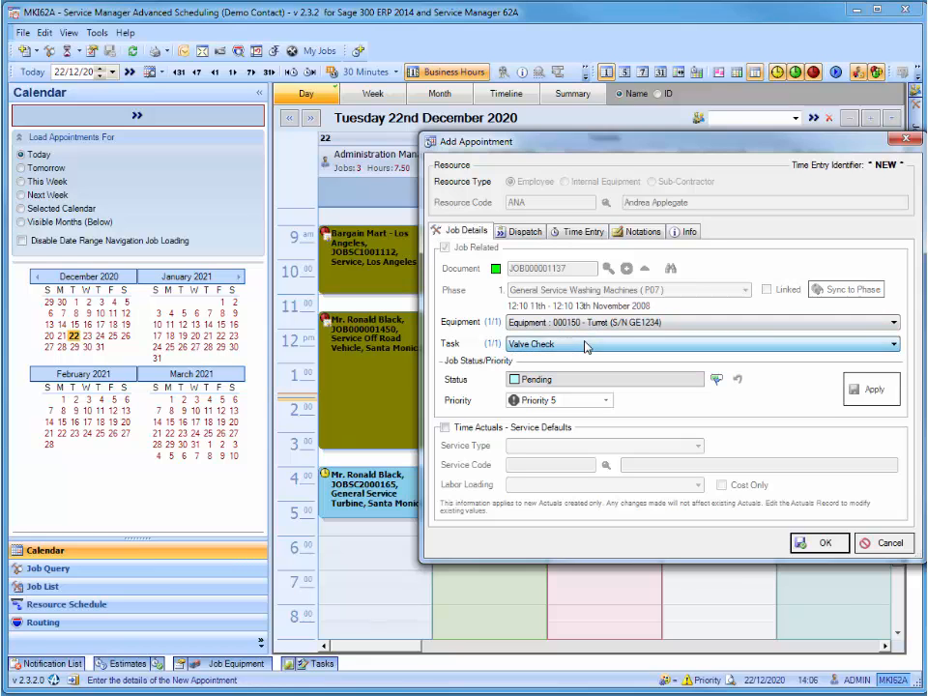
pyautogui.click(818, 543)
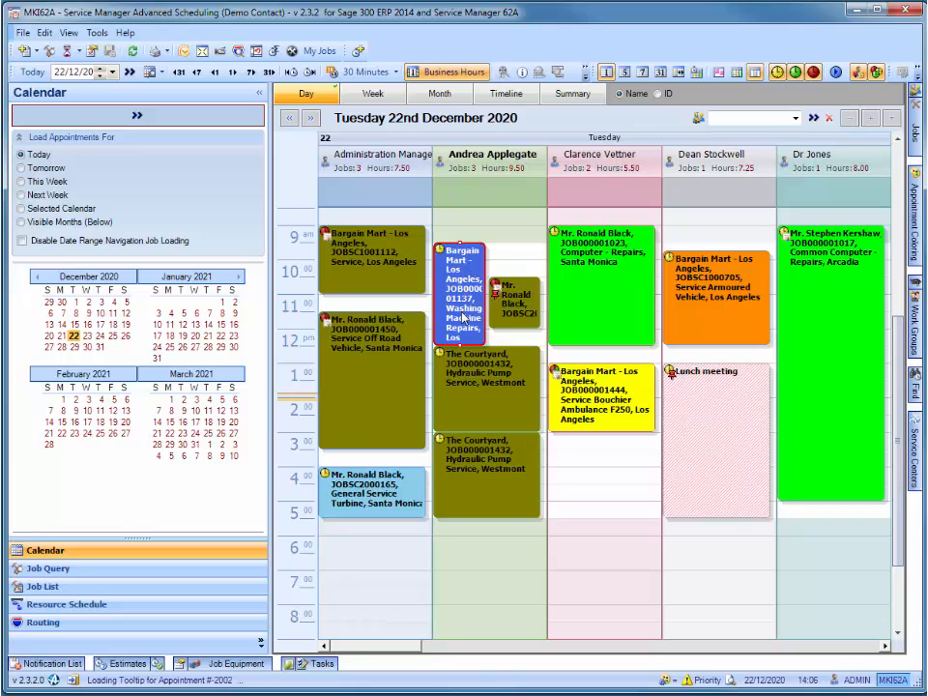
# Step: Hide the ANA resource from the calendar with the resource filter and show it again
pyautogui.click(917, 97)
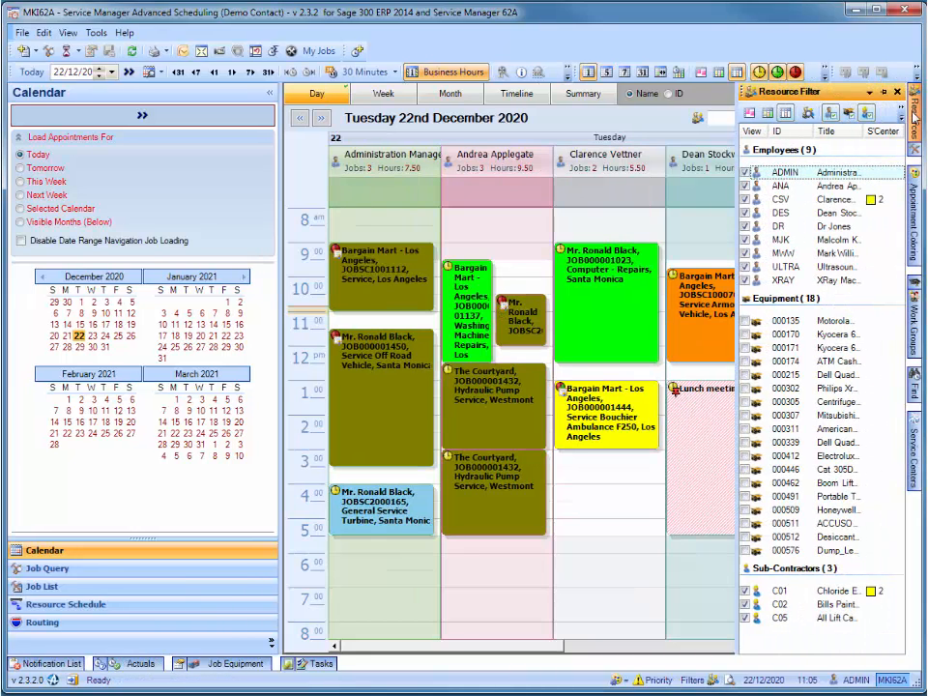
pyautogui.click(746, 185)
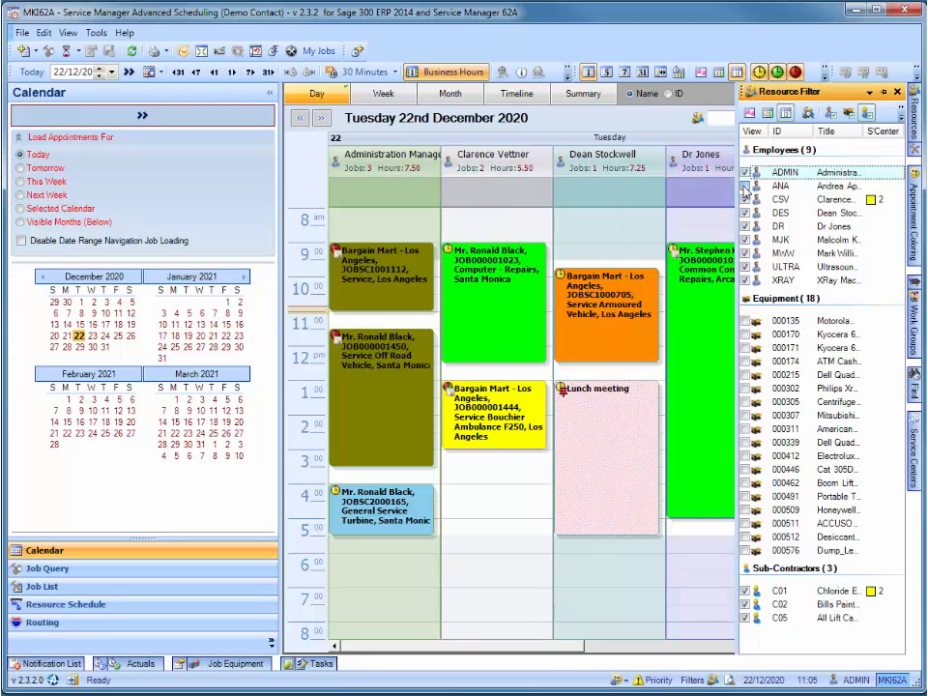
pyautogui.click(744, 186)
# Step: Apply the Administration work group filter to the calendar and remove it again
pyautogui.click(914, 329)
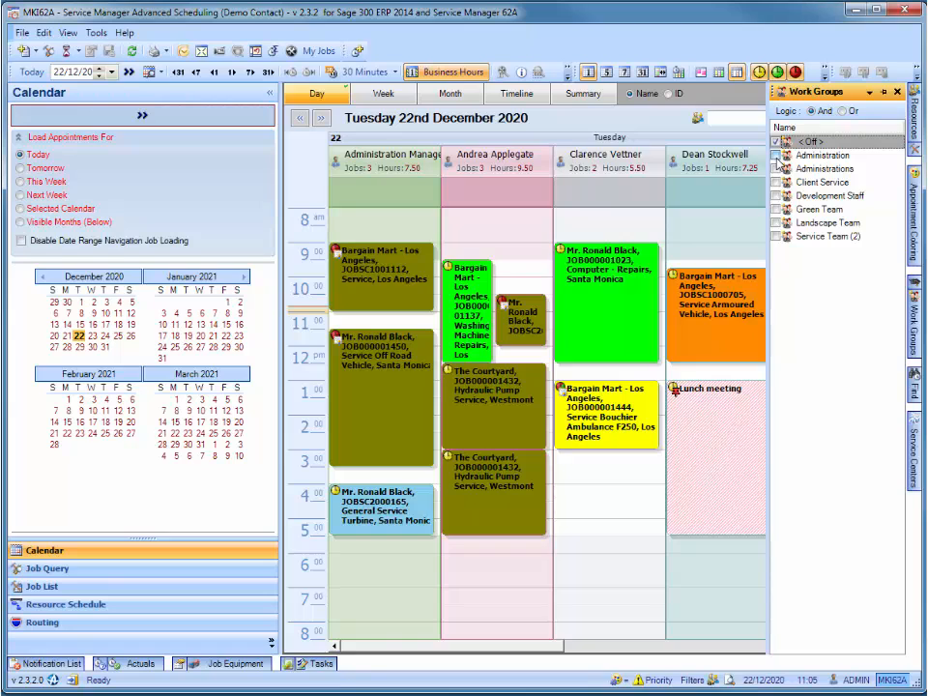
pyautogui.click(775, 156)
pyautogui.click(775, 156)
# Step: Filter the resources by the "A" electrical certificate skill and widen the Skills pane until the full names are readable
pyautogui.click(915, 285)
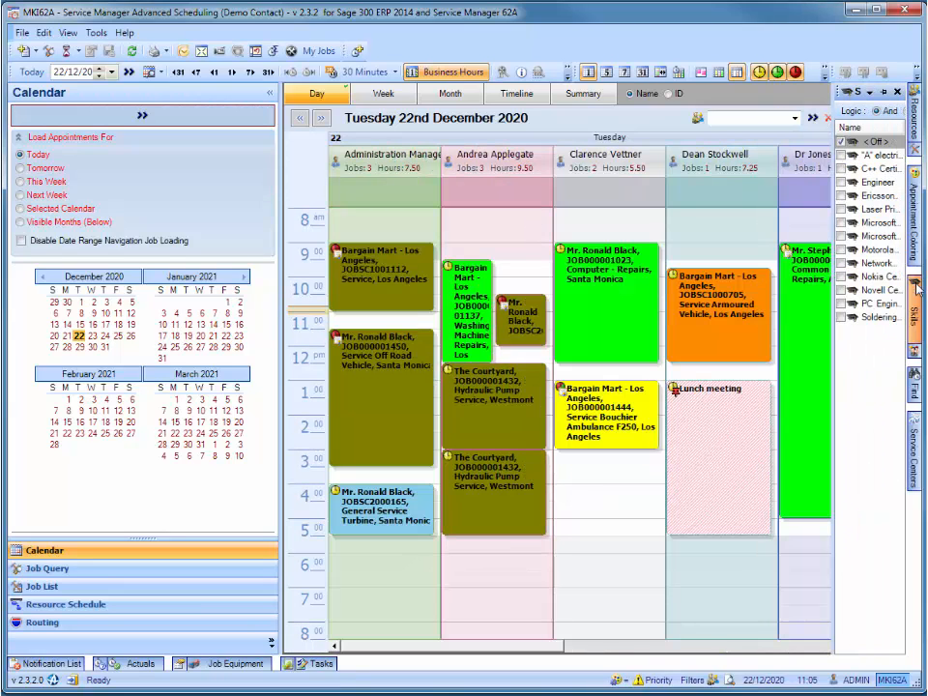
pyautogui.click(842, 156)
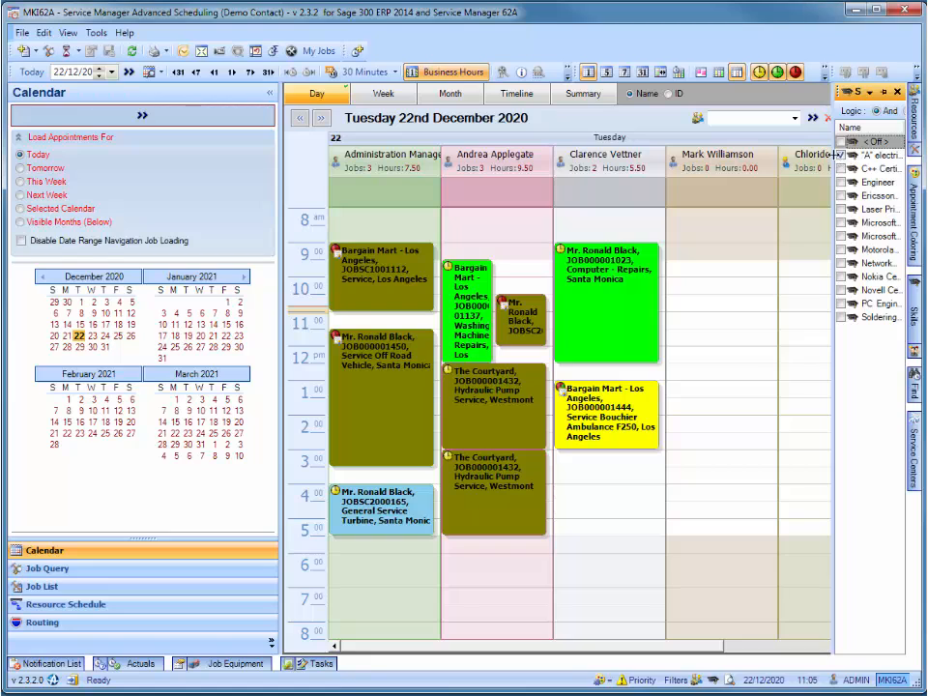
pyautogui.moveTo(818, 155); pyautogui.dragTo(758, 155)
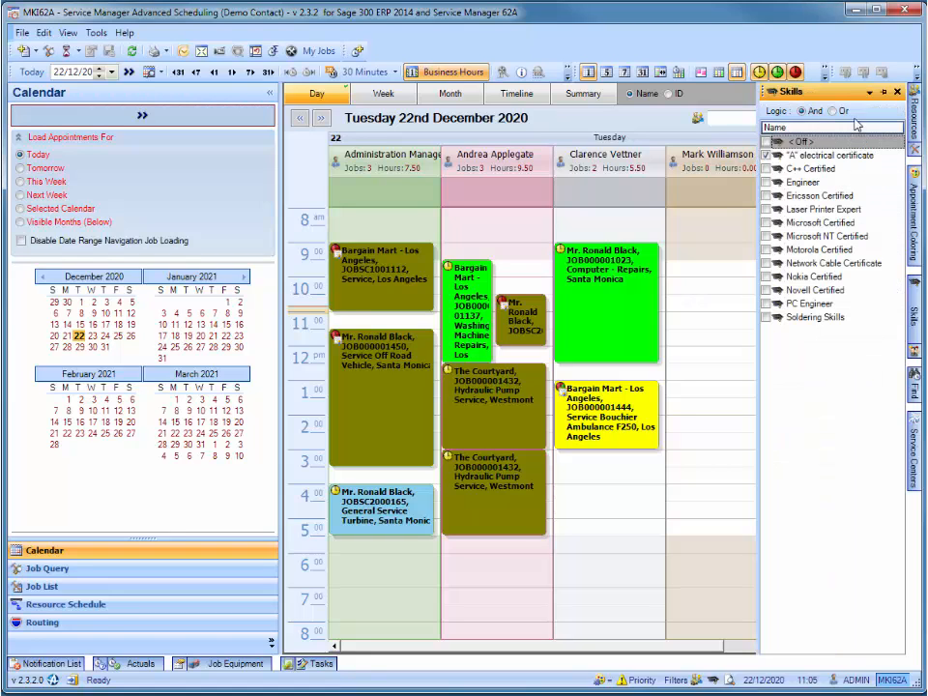
# Step: Pin the Skills pane open, dock it beneath the calendar, and return it to the calendar's side
pyautogui.click(884, 92)
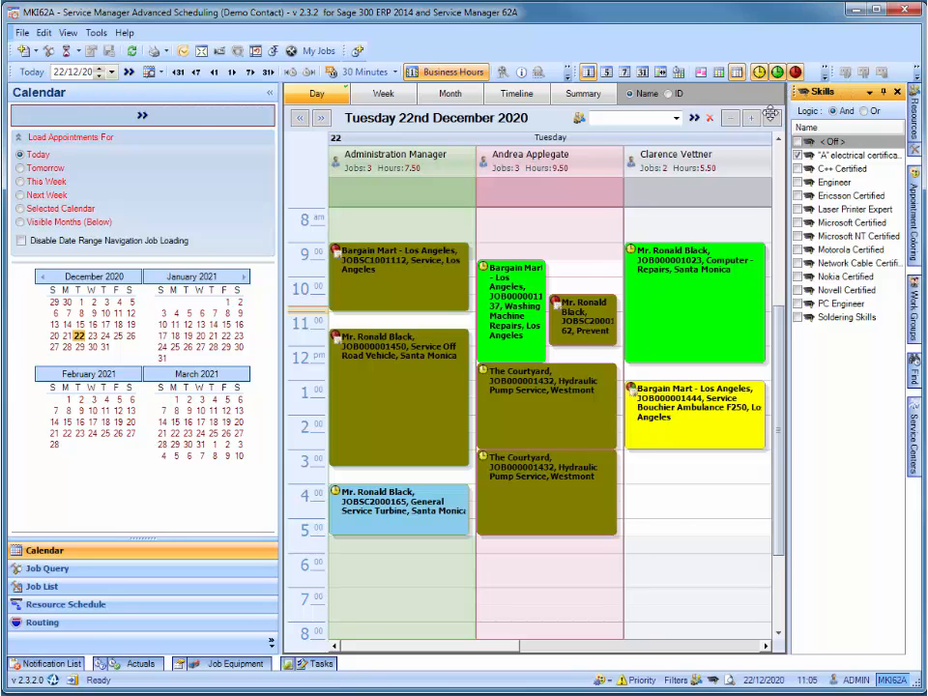
pyautogui.moveTo(808, 93); pyautogui.dragTo(524, 400)
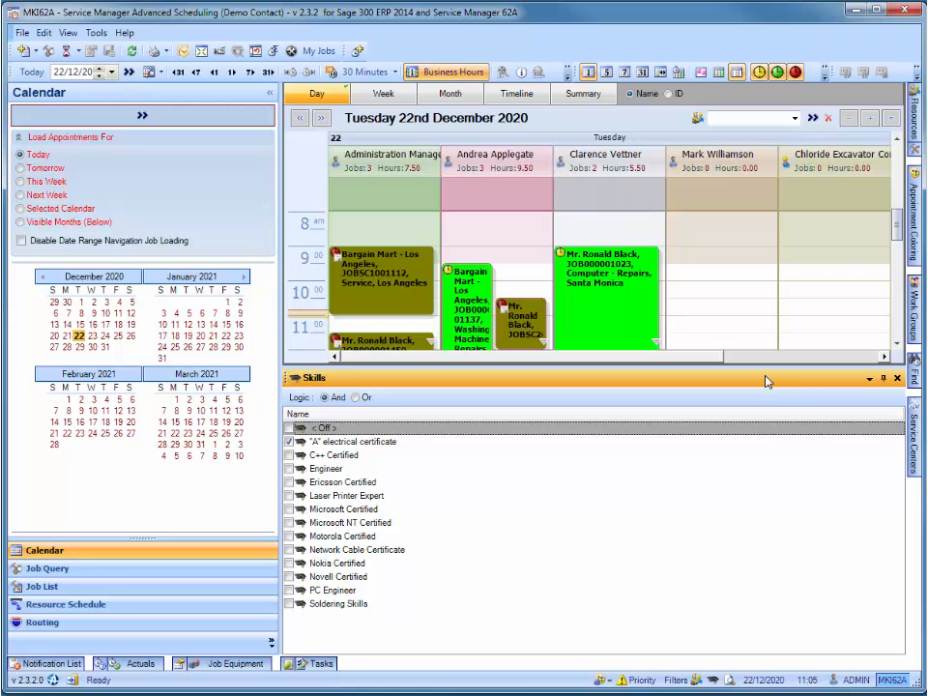
pyautogui.moveTo(767, 382); pyautogui.dragTo(890, 370)
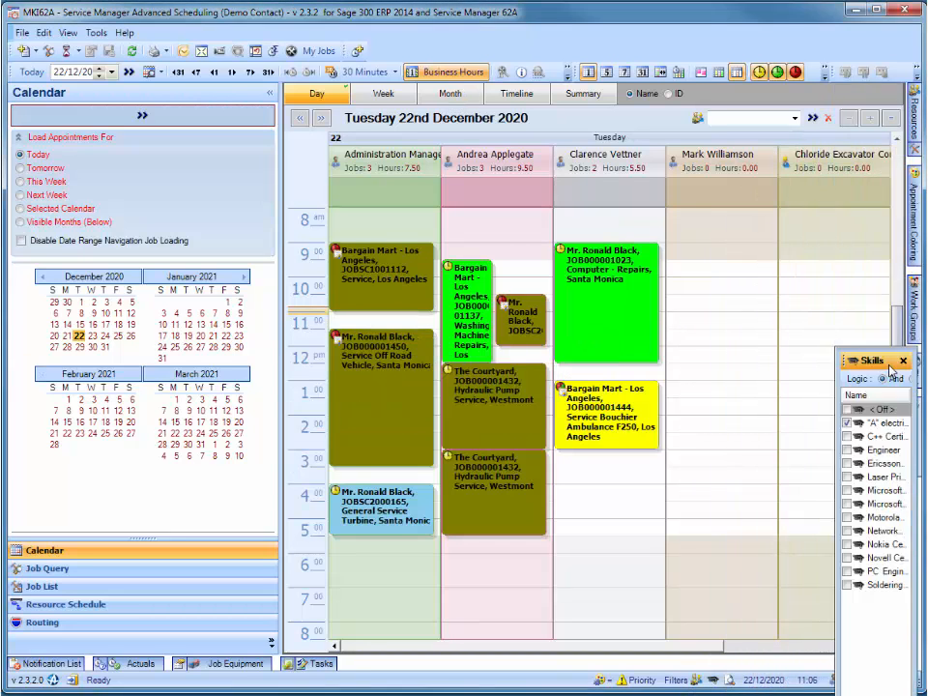
# Step: Pin the Resource Filter pane open, dock it beneath the Skills pane and widen both panes
pyautogui.moveTo(915, 126)
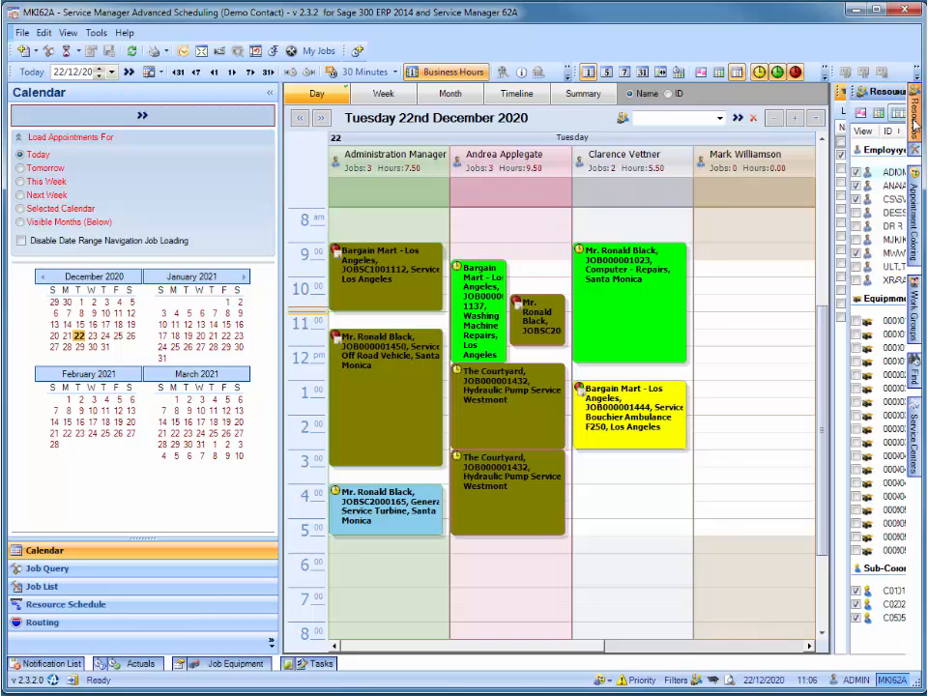
pyautogui.click(890, 90)
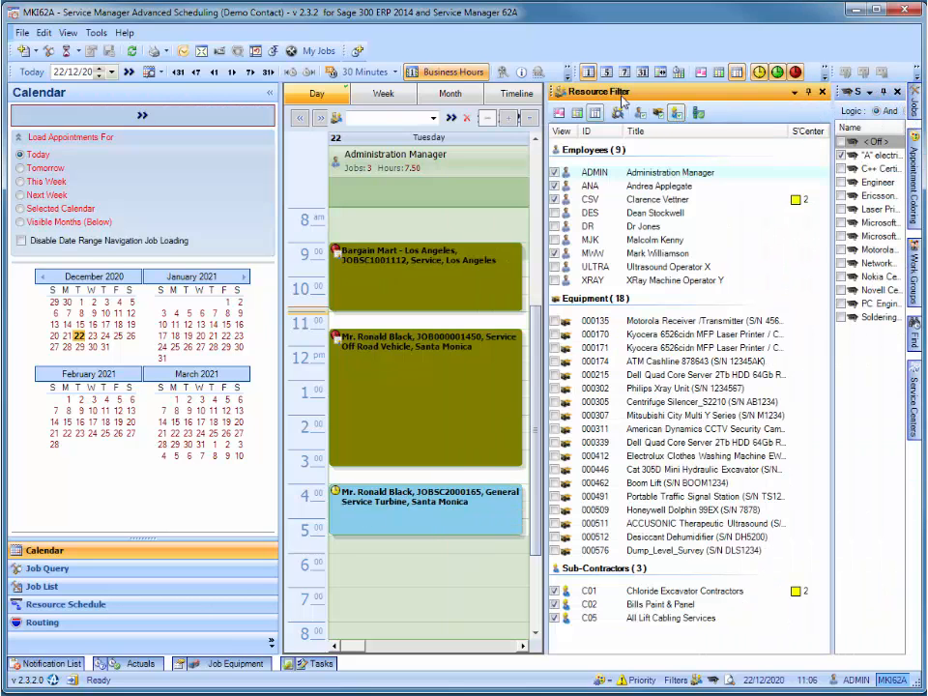
pyautogui.moveTo(650, 123); pyautogui.dragTo(869, 408)
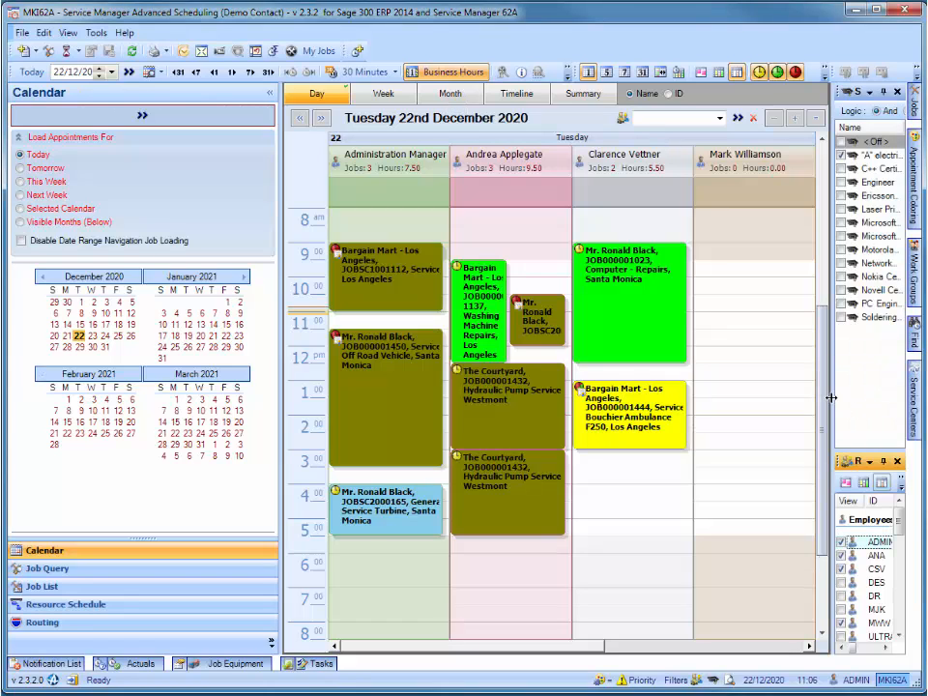
pyautogui.moveTo(655, 388); pyautogui.dragTo(653, 388)
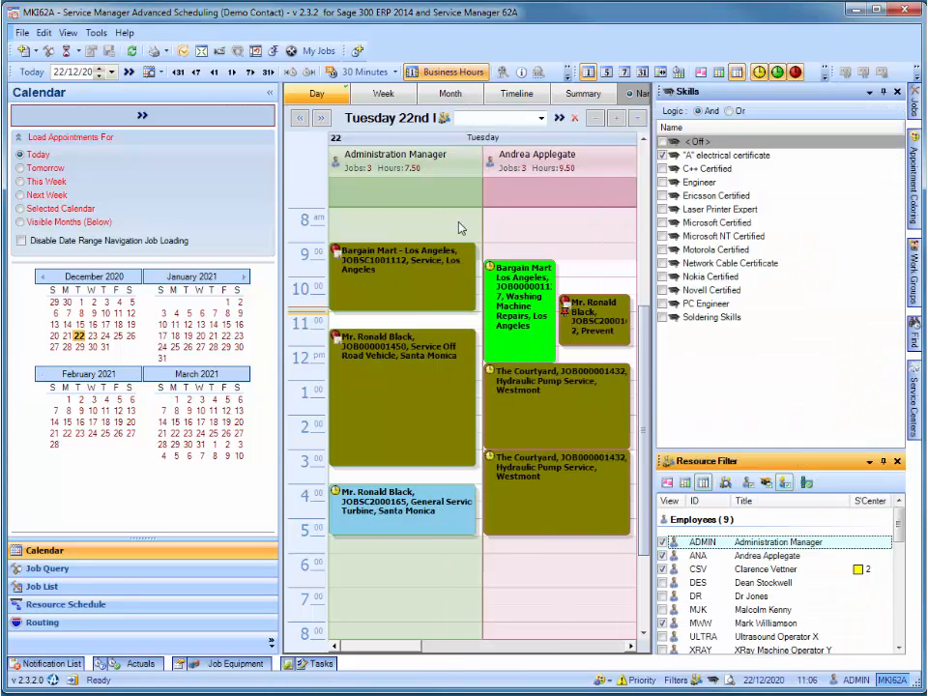
# Step: View the docked Service Centers, Skills and Work Groups filters one after another
pyautogui.moveTo(460, 229)
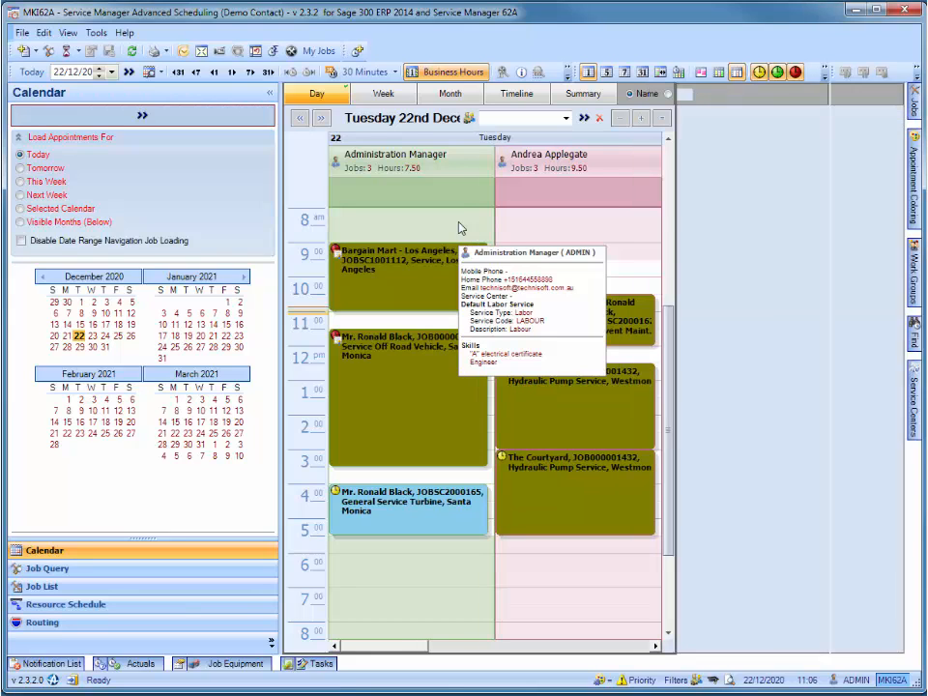
pyautogui.click(716, 367)
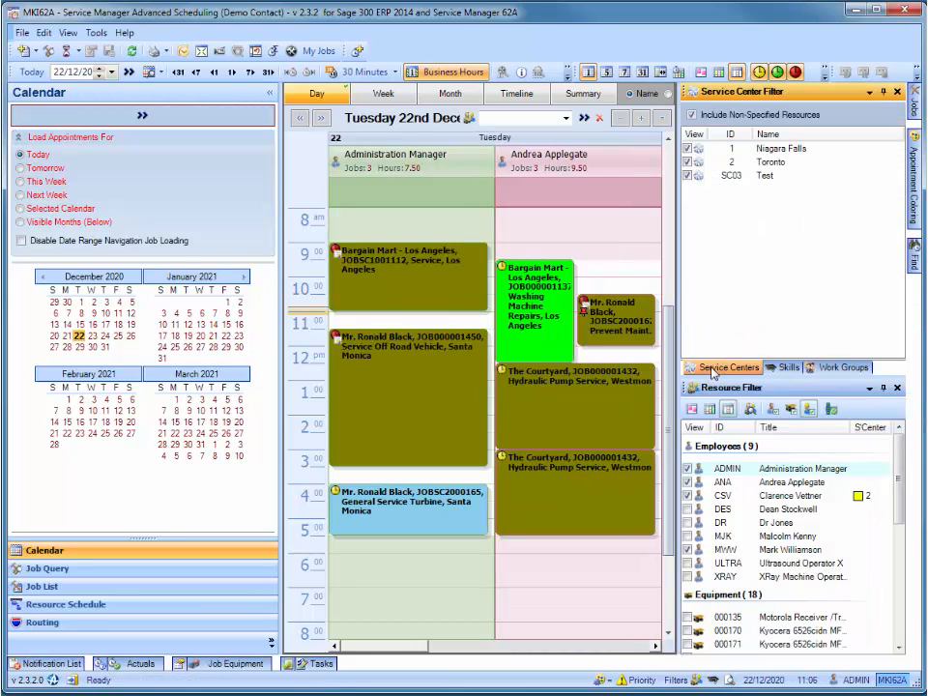
pyautogui.click(788, 368)
pyautogui.click(828, 372)
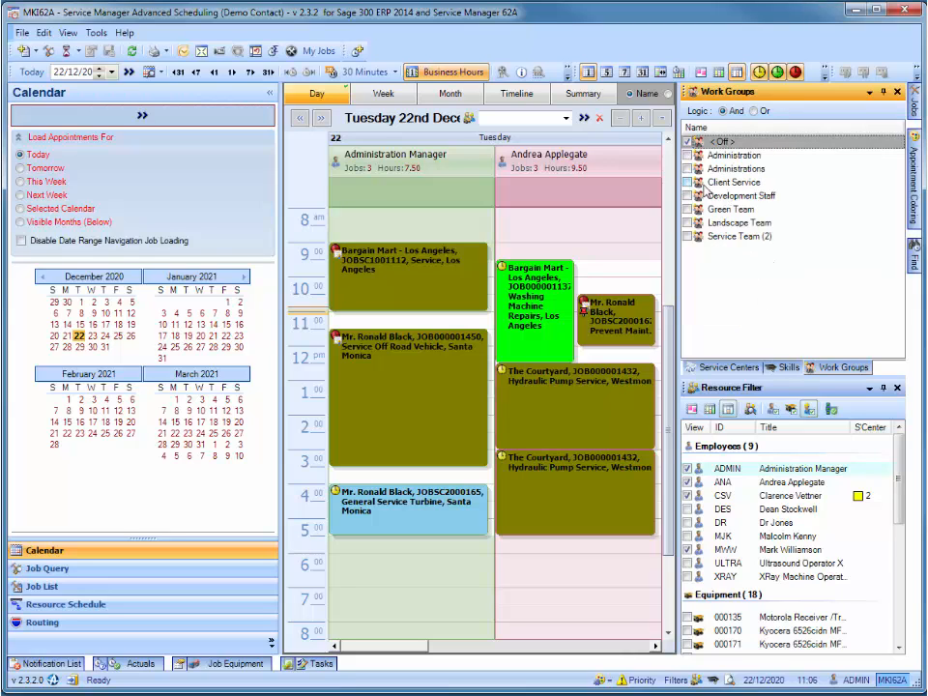
# Step: Start bulk appointment creation for the Client Service work group, cancel the first appointment and decline the remaining ones
pyautogui.moveTo(704, 189); pyautogui.dragTo(549, 242)
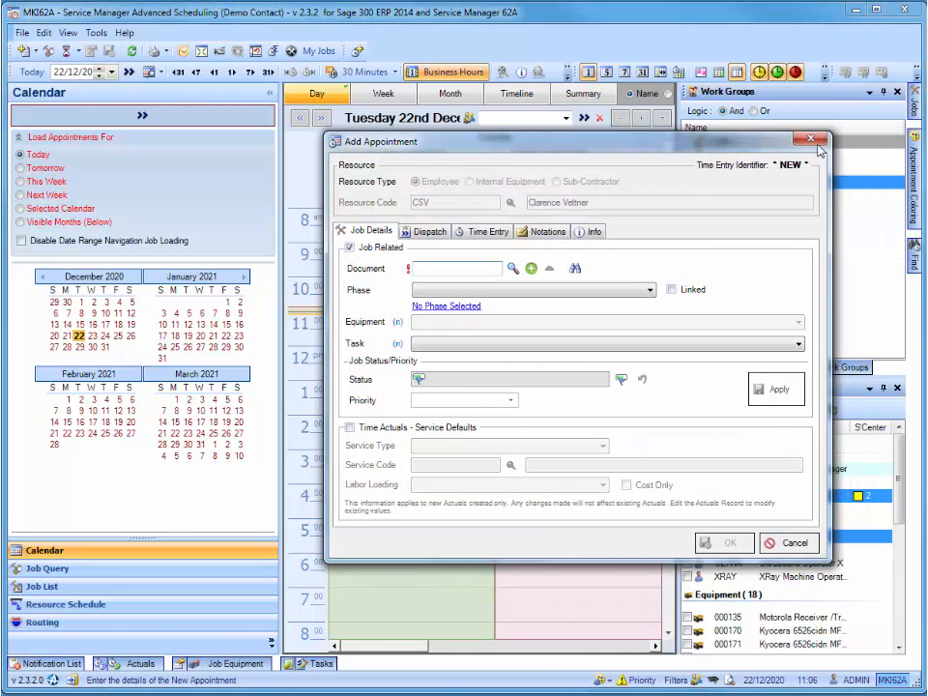
pyautogui.click(812, 141)
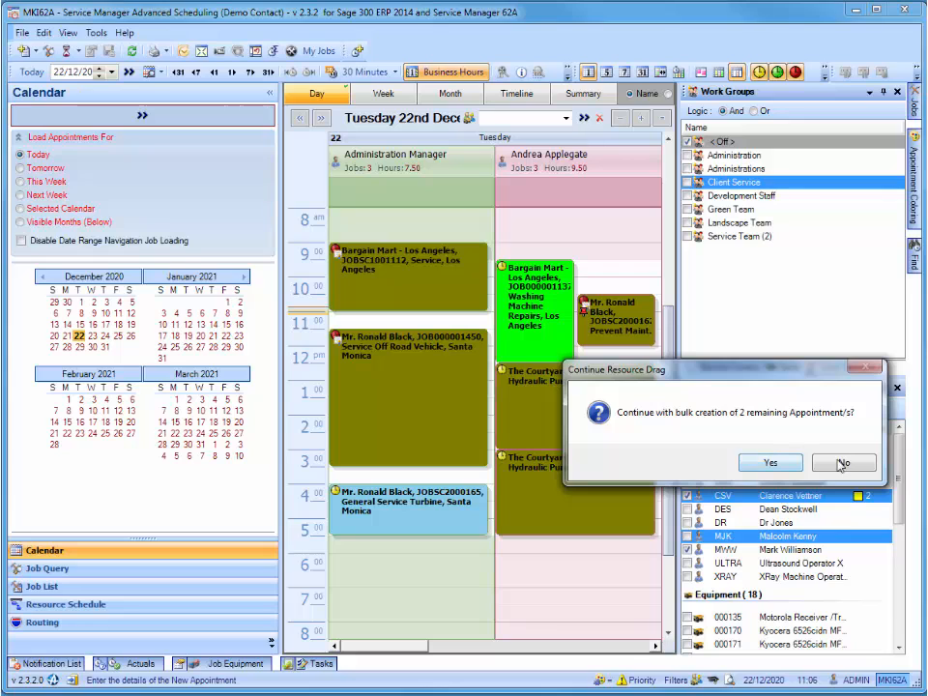
pyautogui.click(821, 467)
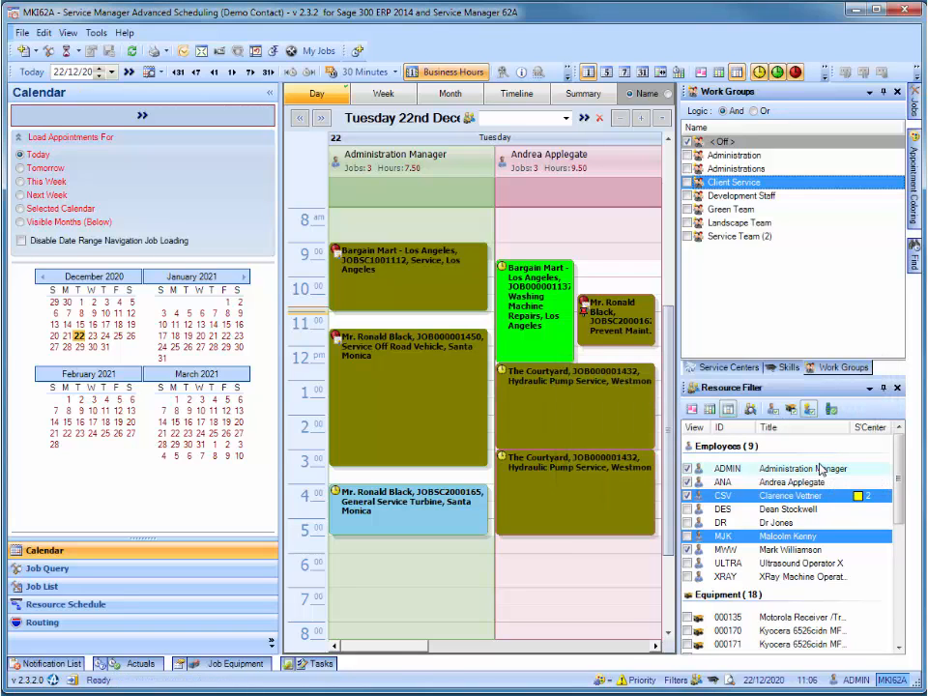
# Step: Go to 20 January 2021 and start bulk appointments at 10:30 for the "A" electrical certificate resources, using the Survey Construction Quantity Calculations phase
pyautogui.click(202, 338)
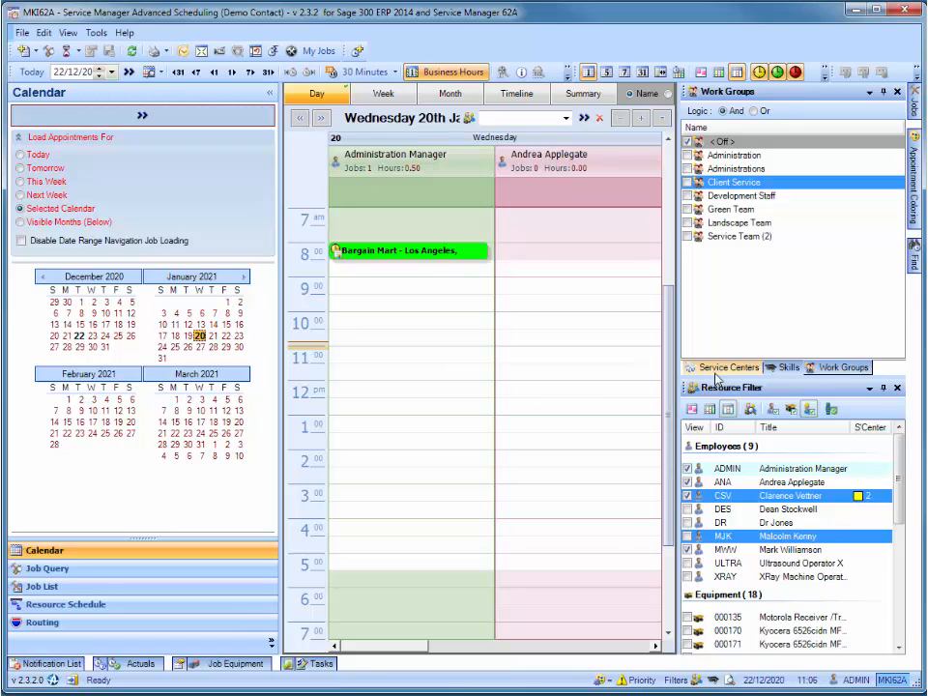
pyautogui.click(790, 369)
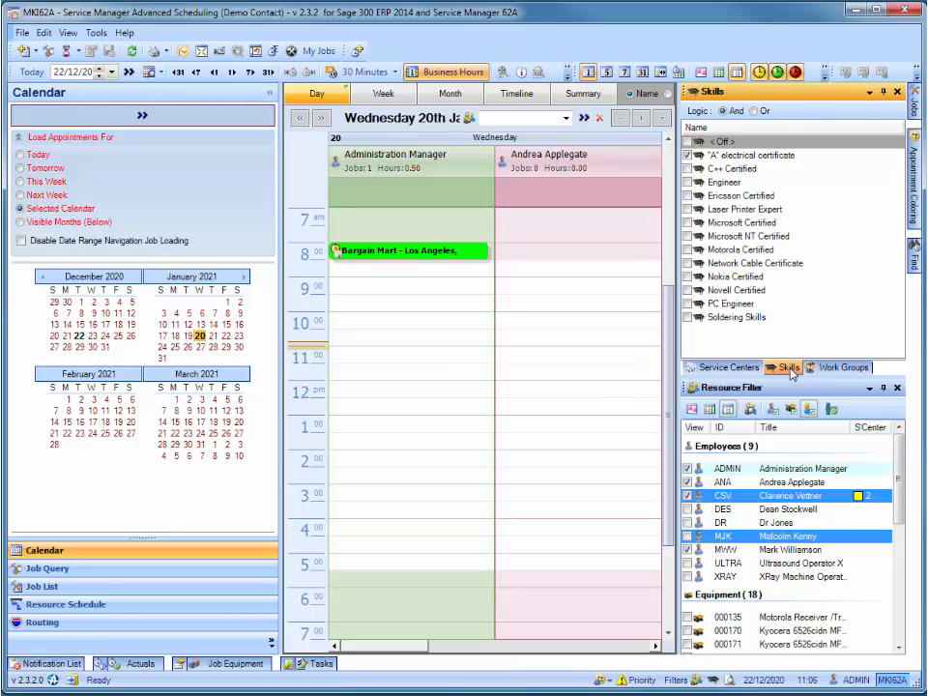
pyautogui.click(716, 157)
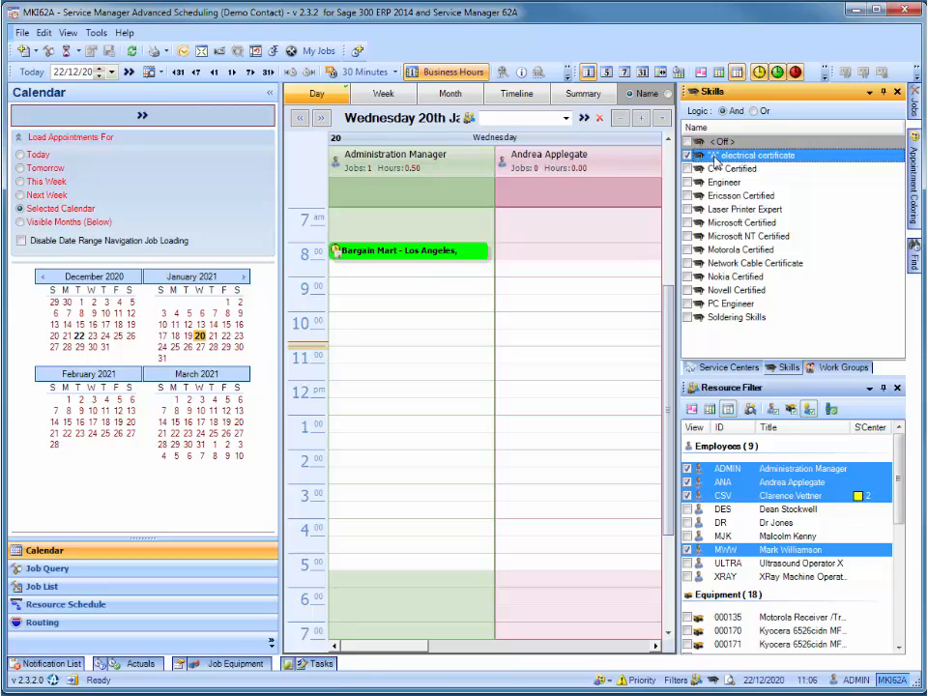
pyautogui.moveTo(716, 161); pyautogui.dragTo(392, 335)
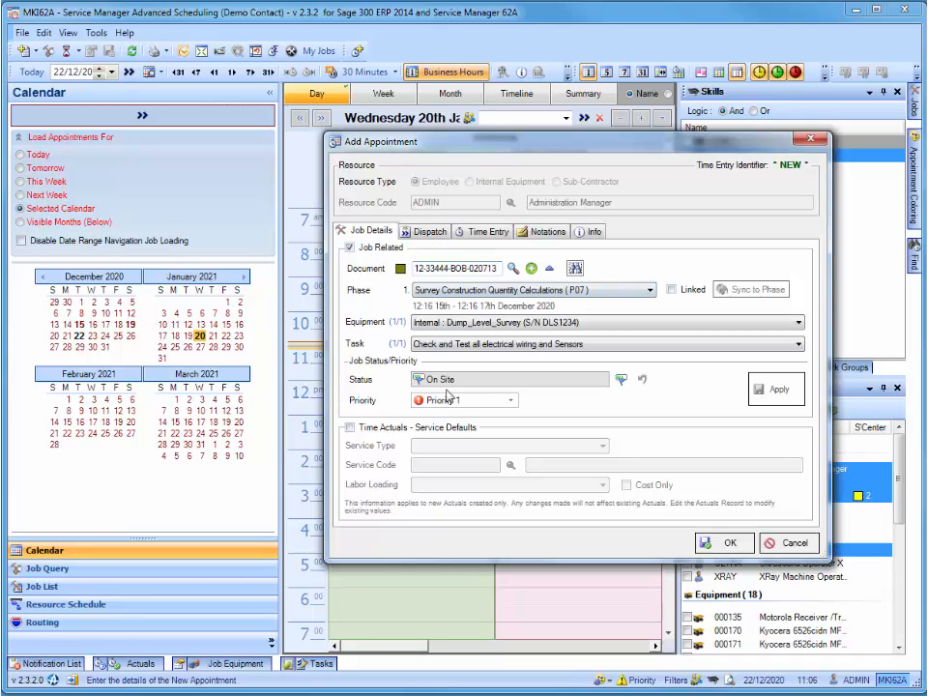
# Step: Set the ADMIN appointment to Priority 2 with a 13:00 end time, and save it with the priority change applied
pyautogui.click(510, 400)
pyautogui.click(465, 425)
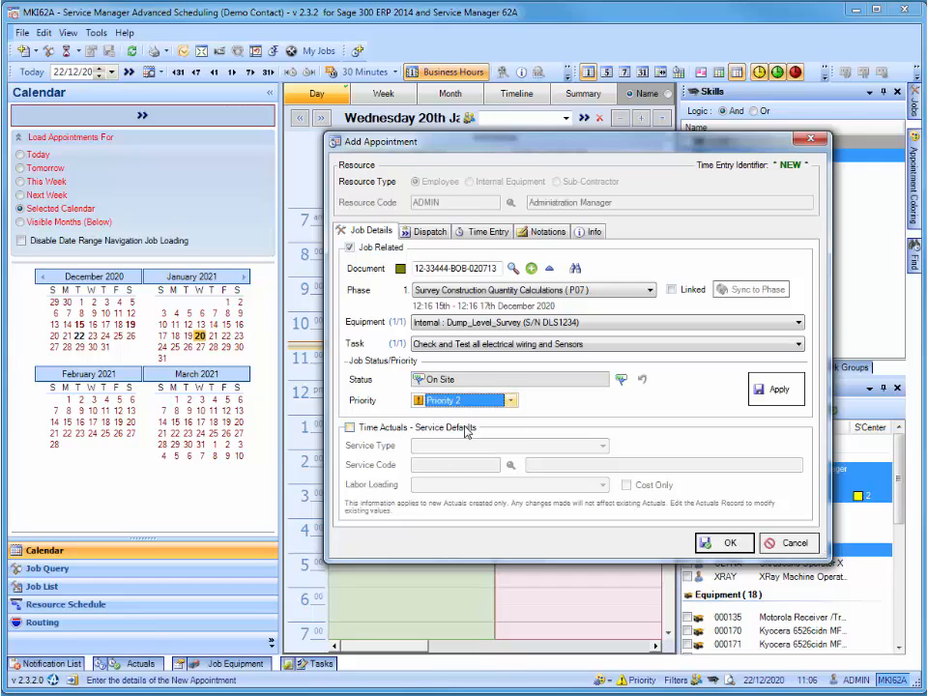
pyautogui.click(479, 236)
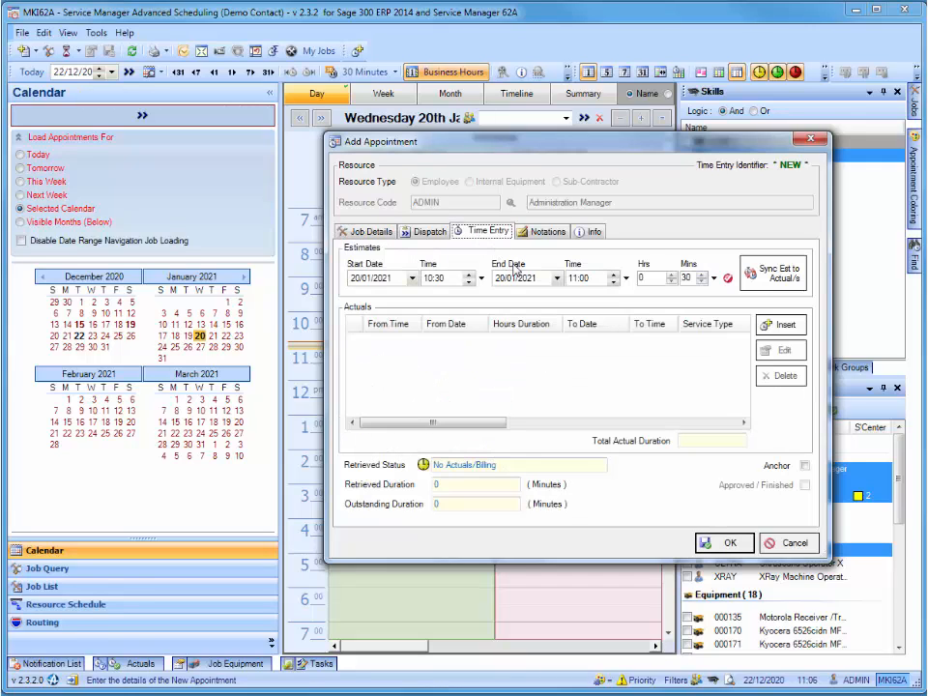
pyautogui.doubleClick(613, 274)
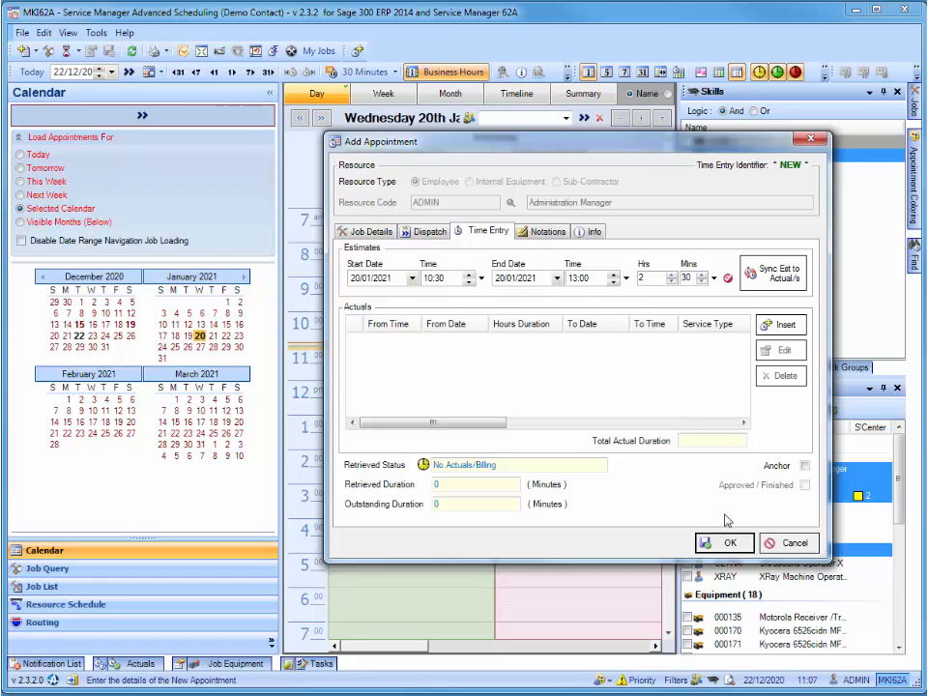
pyautogui.click(725, 543)
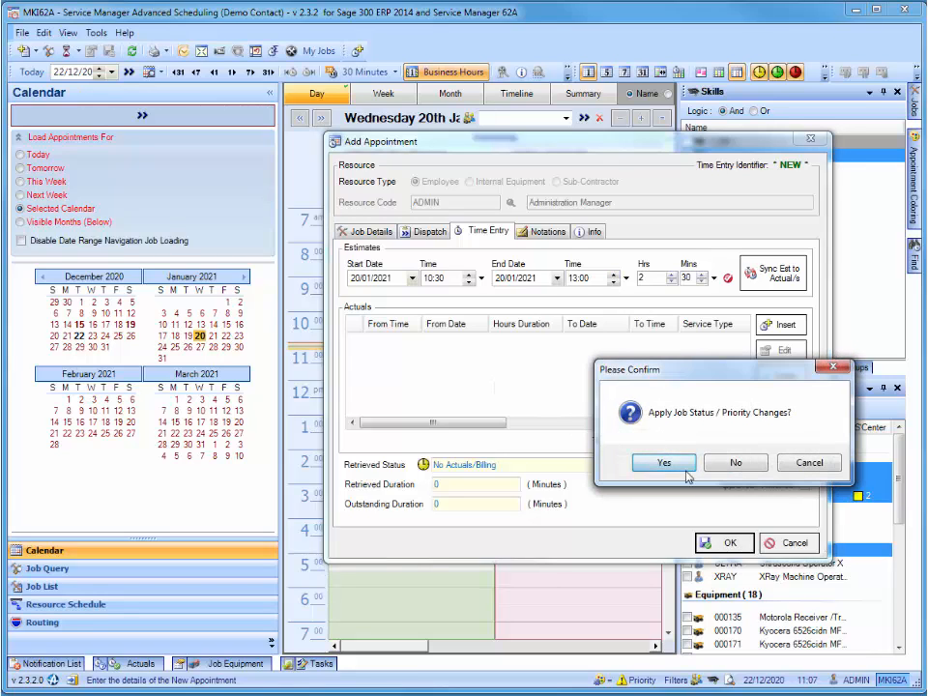
pyautogui.click(661, 461)
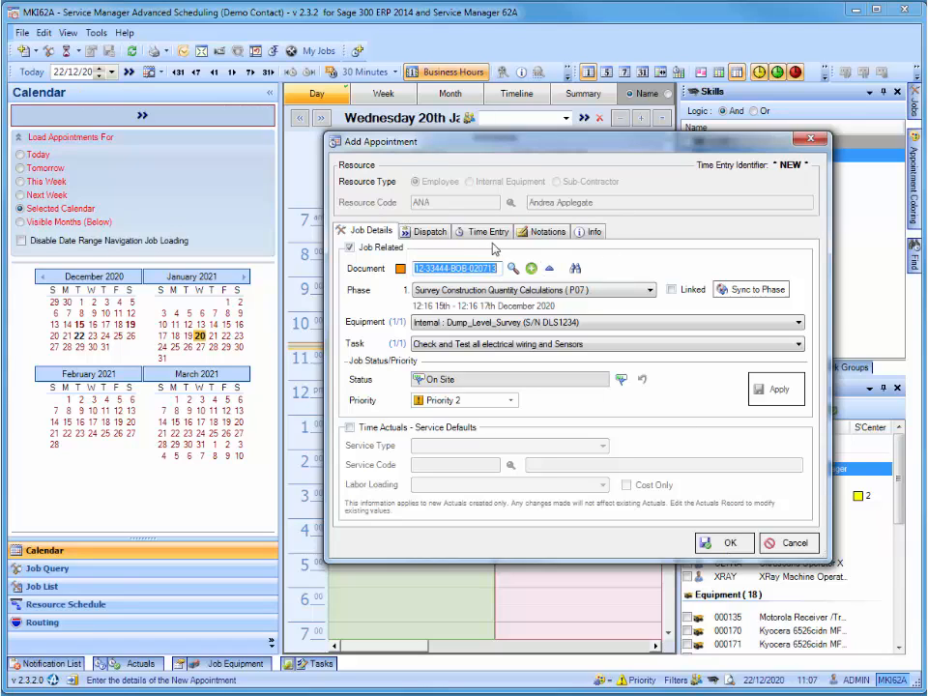
# Step: Check the ANA appointment's time entry, and save the bulk appointments for the ANA and CSV resources
pyautogui.click(492, 232)
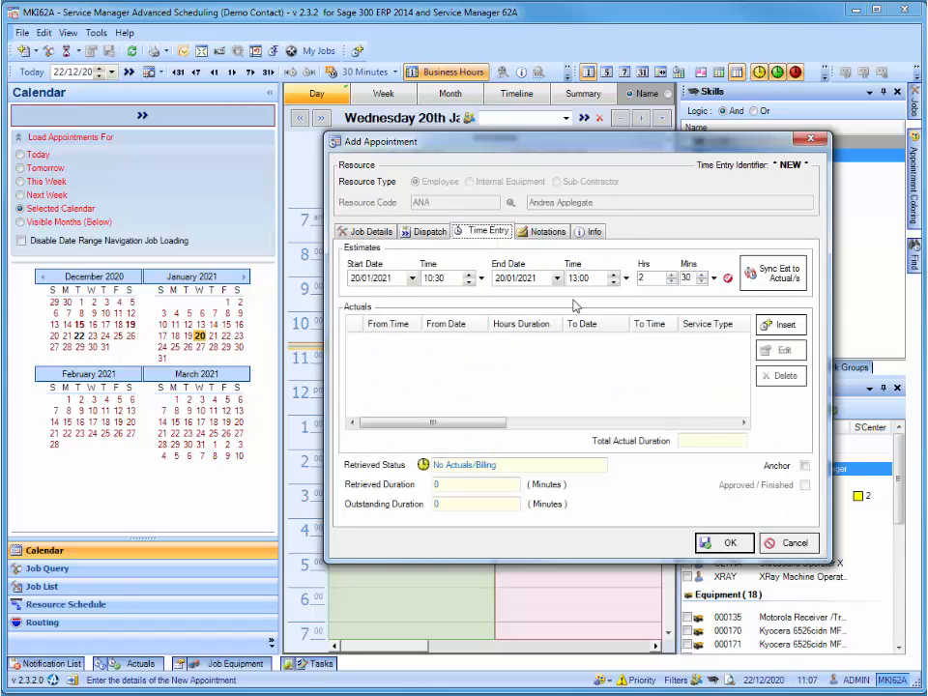
pyautogui.click(721, 543)
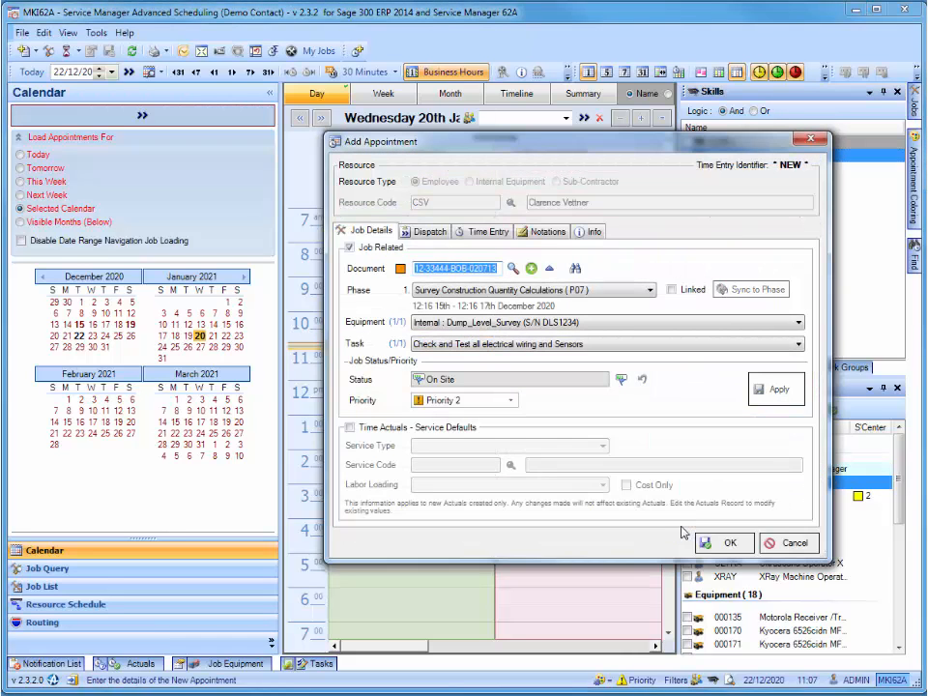
pyautogui.click(713, 547)
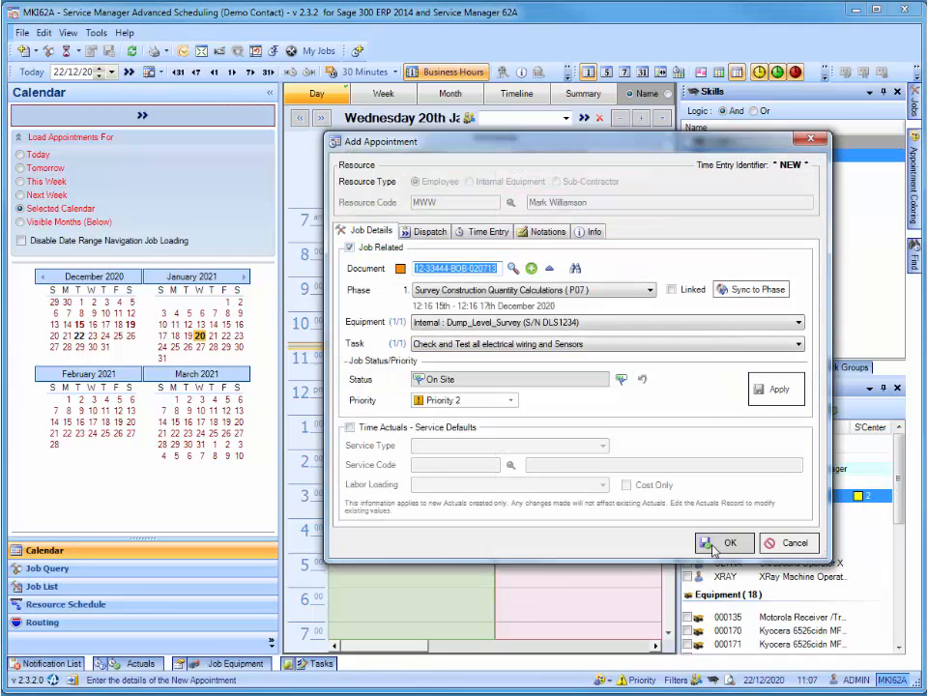
# Step: Save the MWW resource's bulk appointment, and close the docked Skills, Work Groups, Service Center and Resource Filter panes
pyautogui.click(714, 546)
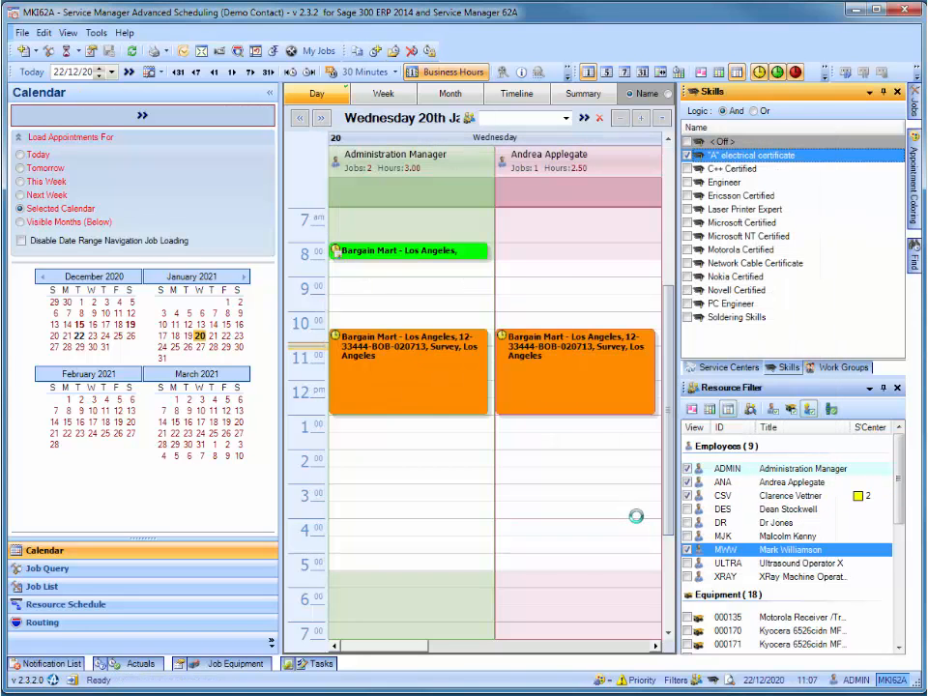
pyautogui.click(896, 92)
pyautogui.click(897, 93)
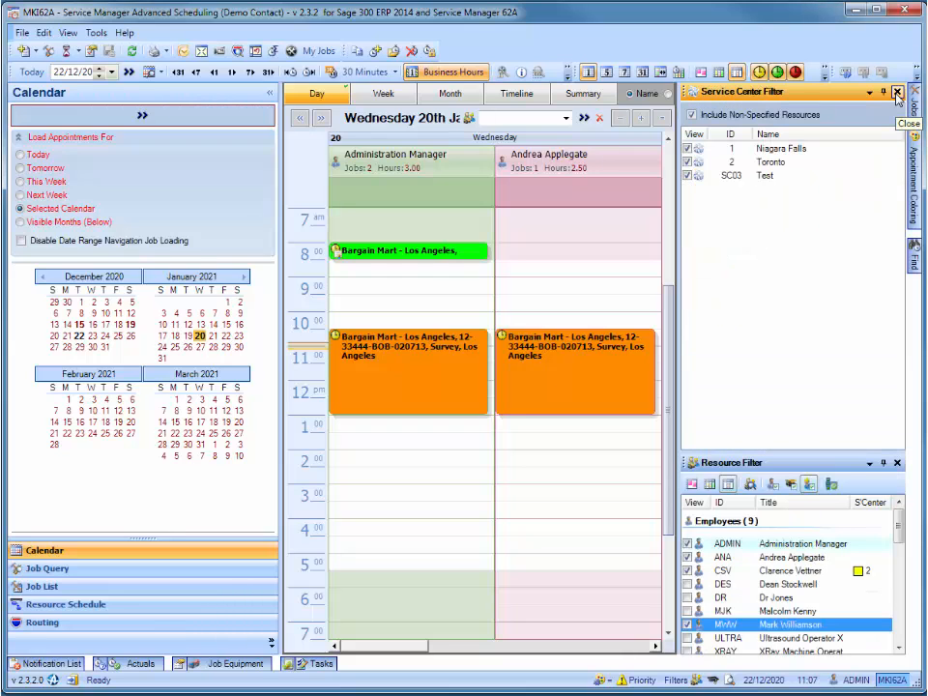
pyautogui.click(896, 92)
pyautogui.click(896, 93)
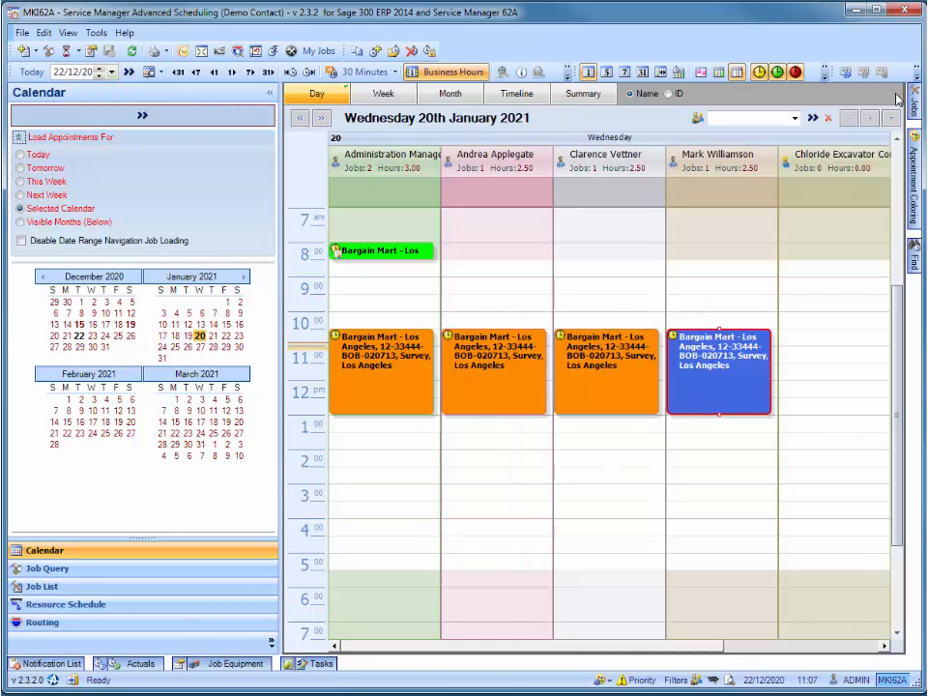
# Step: Reopen the Resource Filter pane from the list of other windows
pyautogui.click(68, 33)
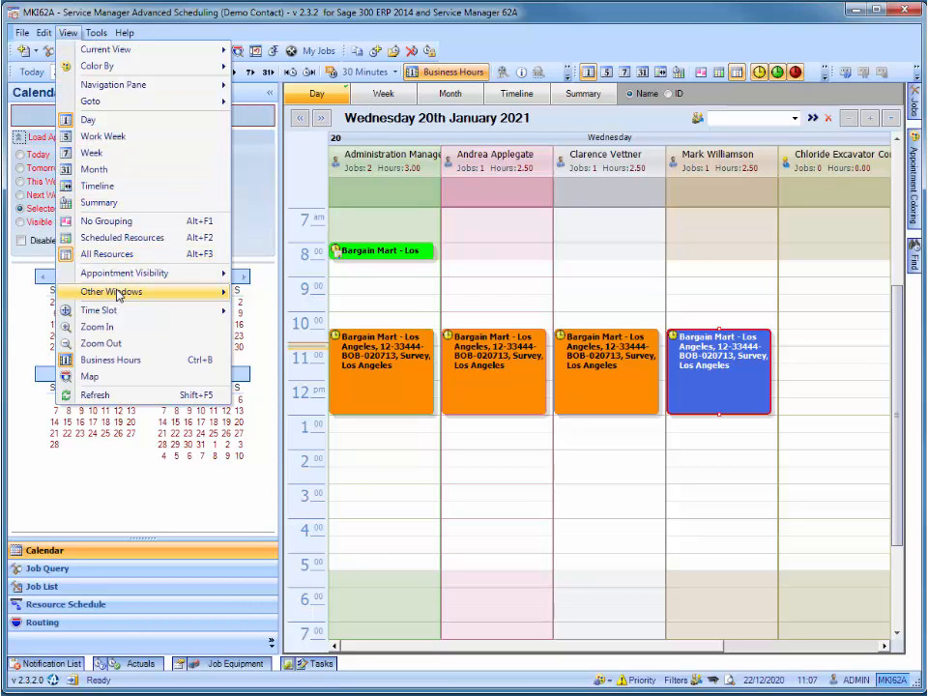
pyautogui.moveTo(117, 295)
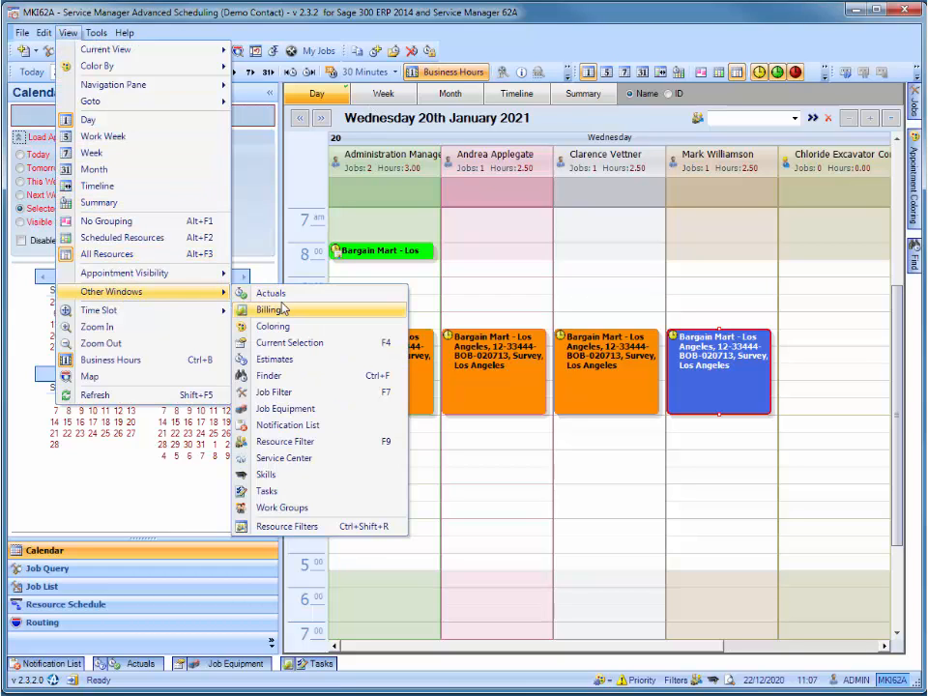
pyautogui.click(280, 442)
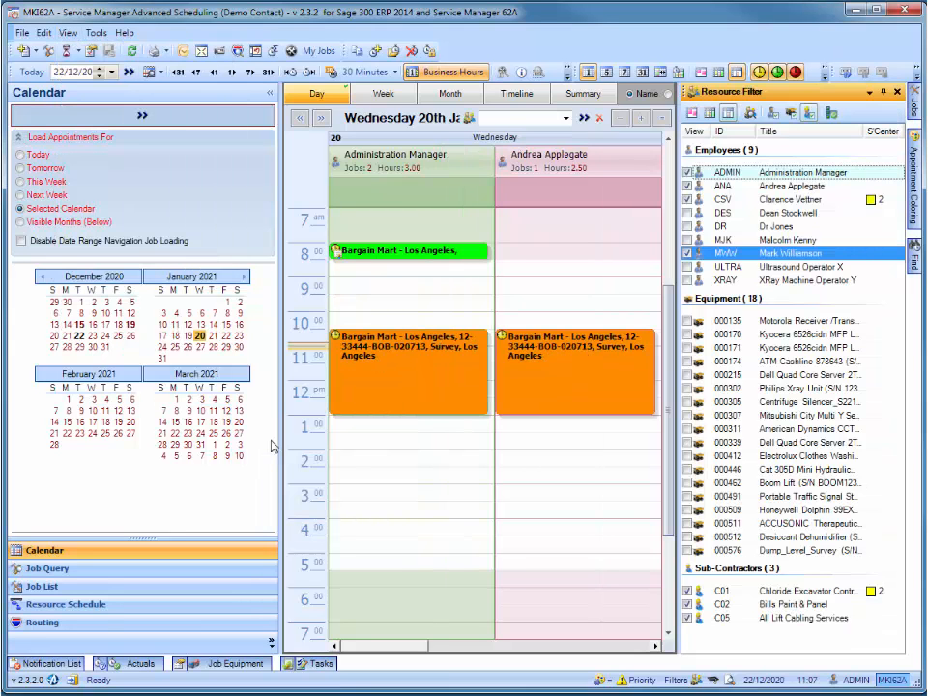
# Step: Review which items Reset Interface would reset, cancel it, and set the Resource Filter pane to auto-hide
pyautogui.click(97, 34)
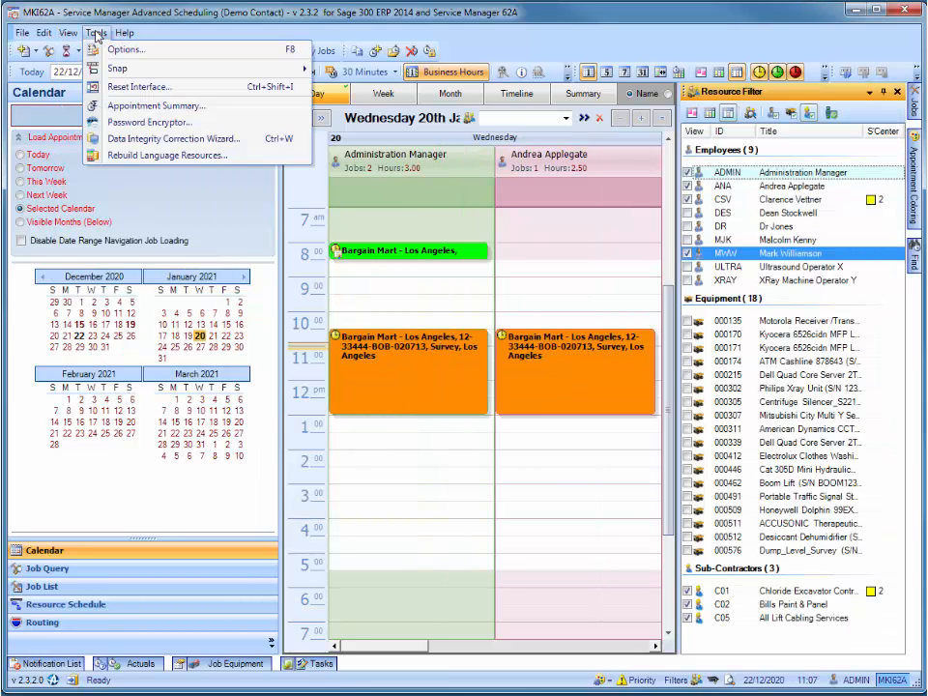
pyautogui.click(114, 91)
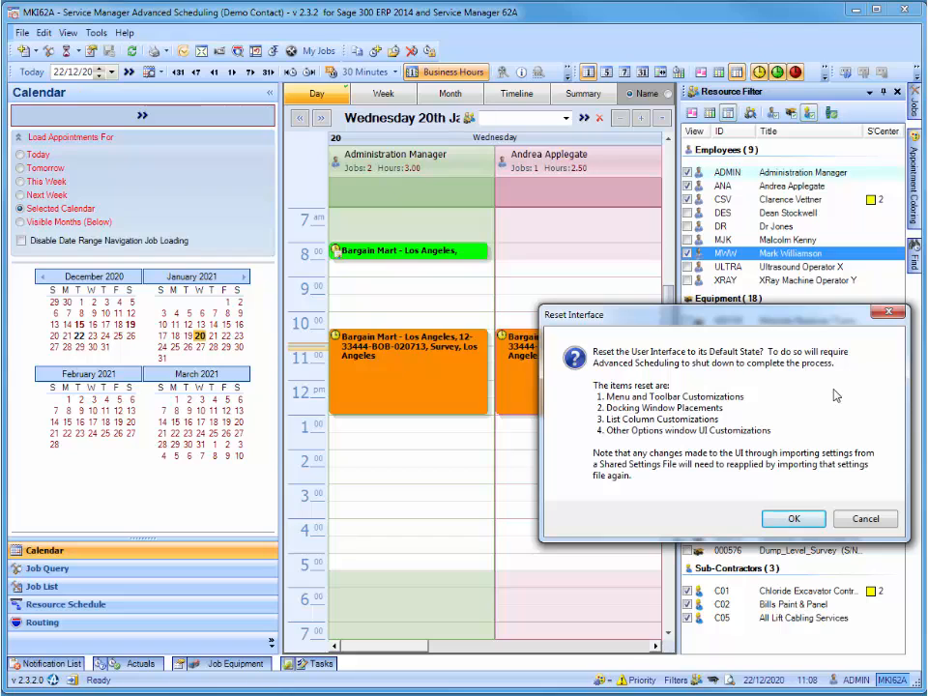
pyautogui.click(861, 523)
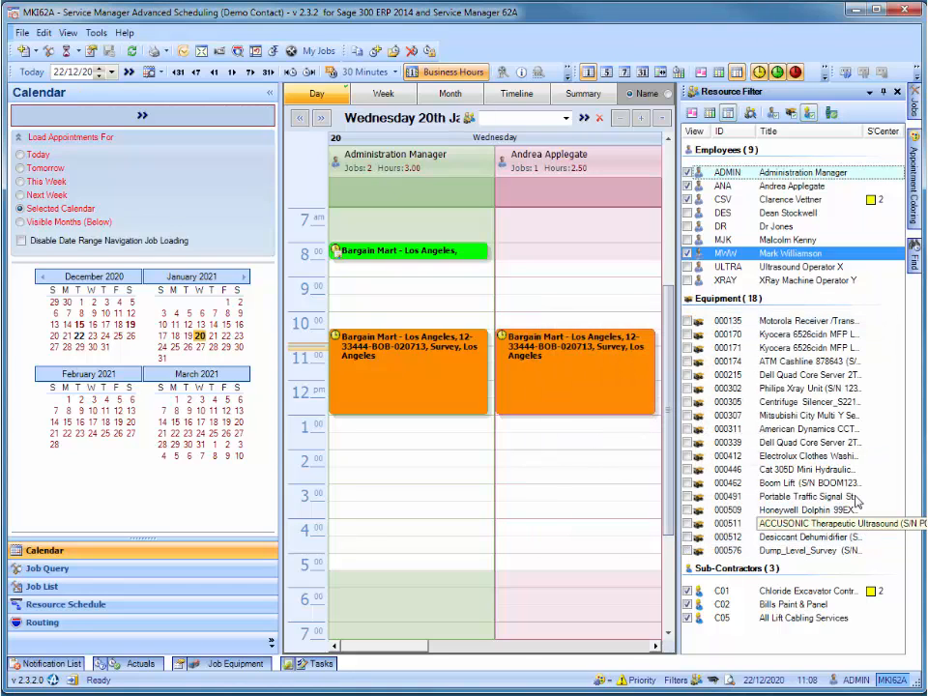
pyautogui.click(883, 91)
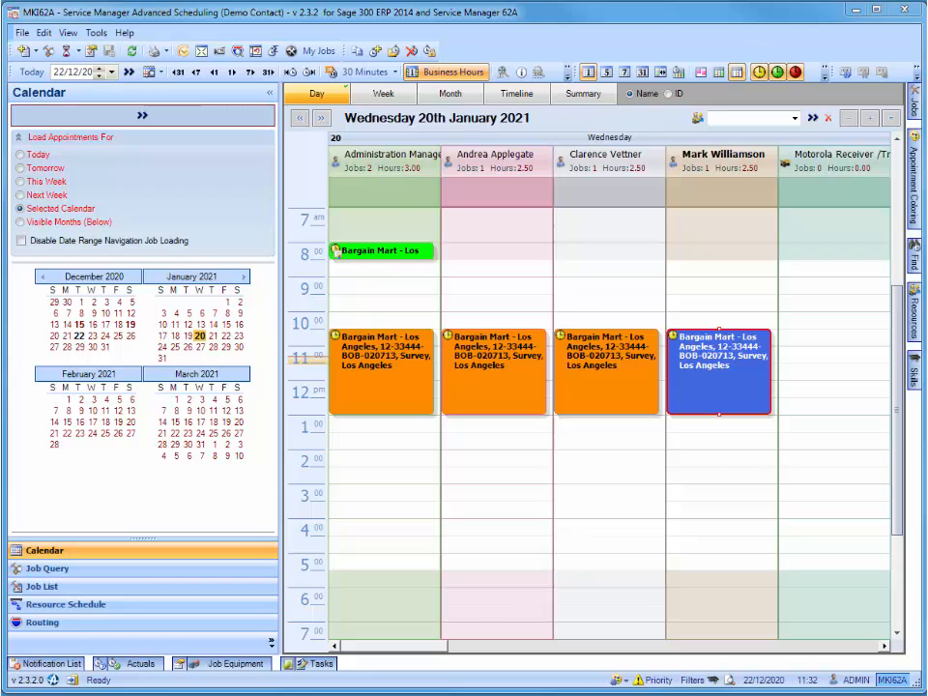
# Step: Go to 22 December 2020 in the calendar and color its appointments by Job
pyautogui.click(77, 336)
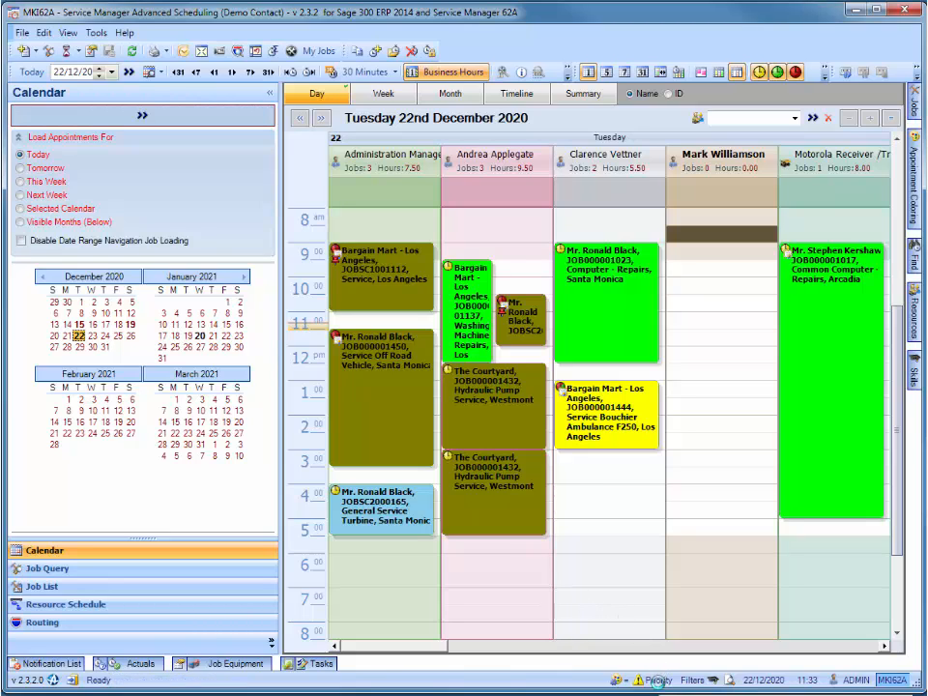
pyautogui.click(657, 681)
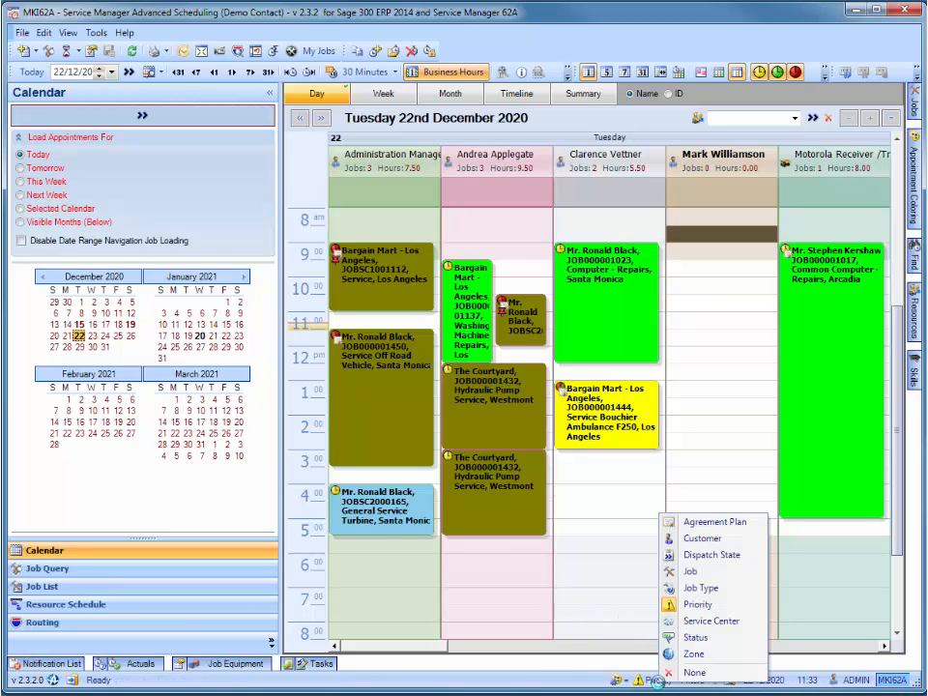
pyautogui.click(703, 572)
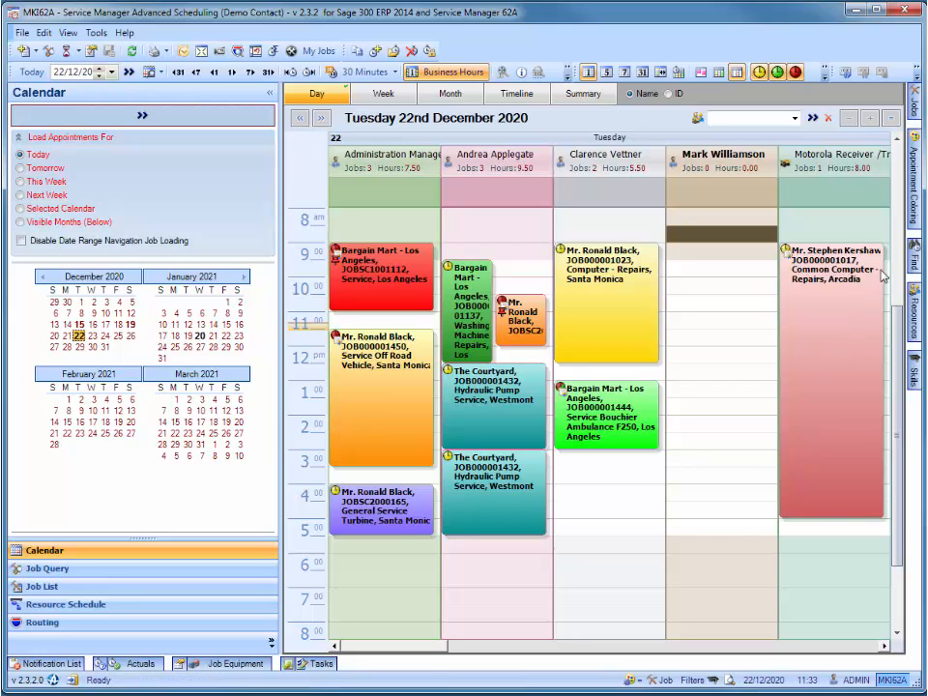
# Step: Set the appointment coloring to Dispatch State from the Appointment Coloring pane
pyautogui.moveTo(913, 208)
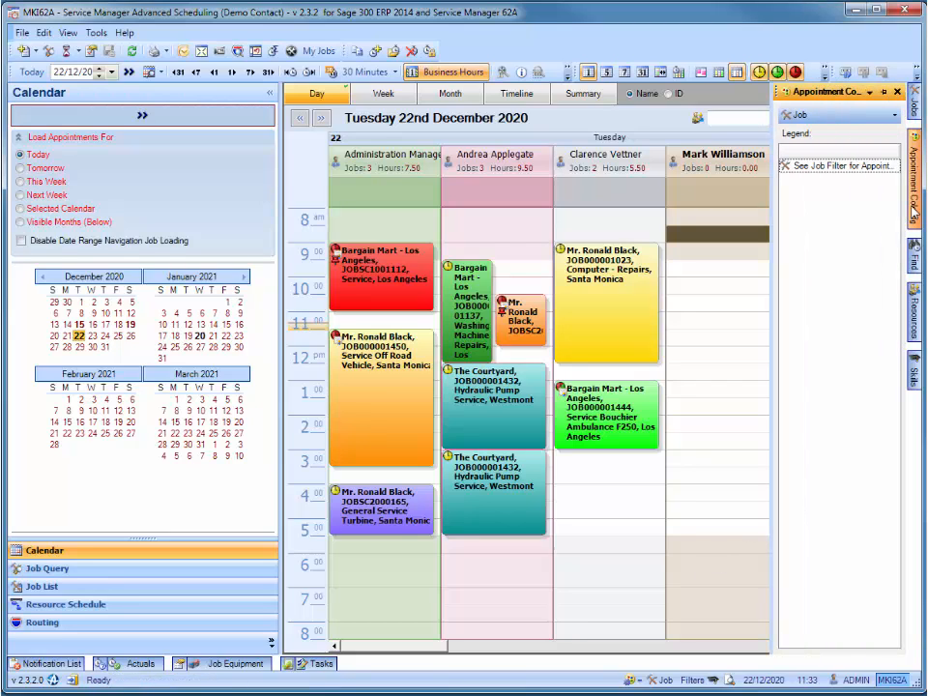
pyautogui.click(895, 115)
pyautogui.click(811, 166)
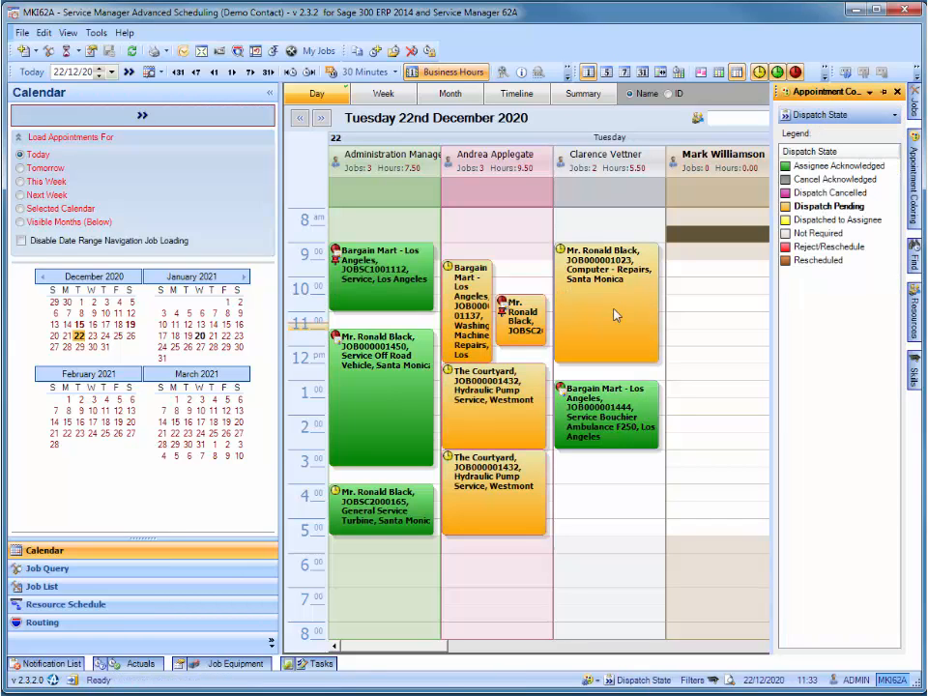
# Step: Select the 9 am JOB000001023 appointment, and open the Dispatch Pending color pattern for editing
pyautogui.click(638, 261)
pyautogui.click(910, 161)
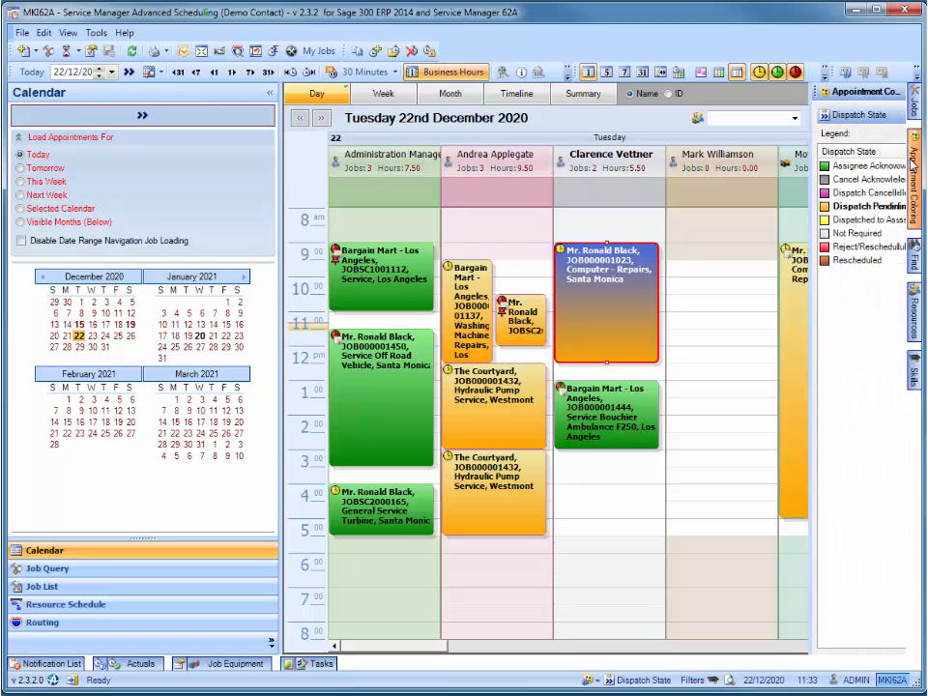
pyautogui.rightClick(837, 207)
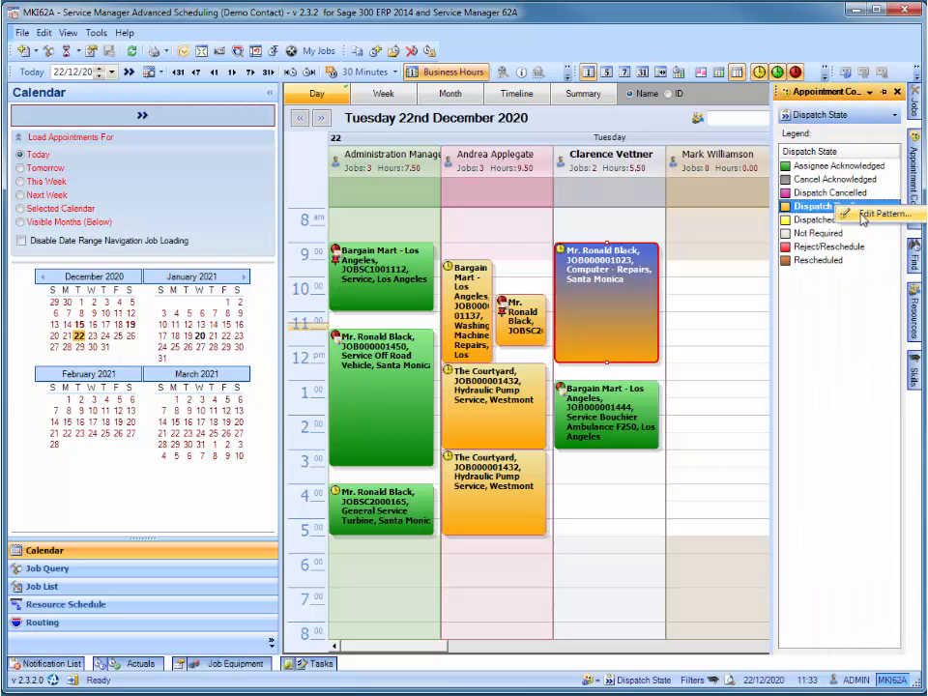
pyautogui.click(865, 214)
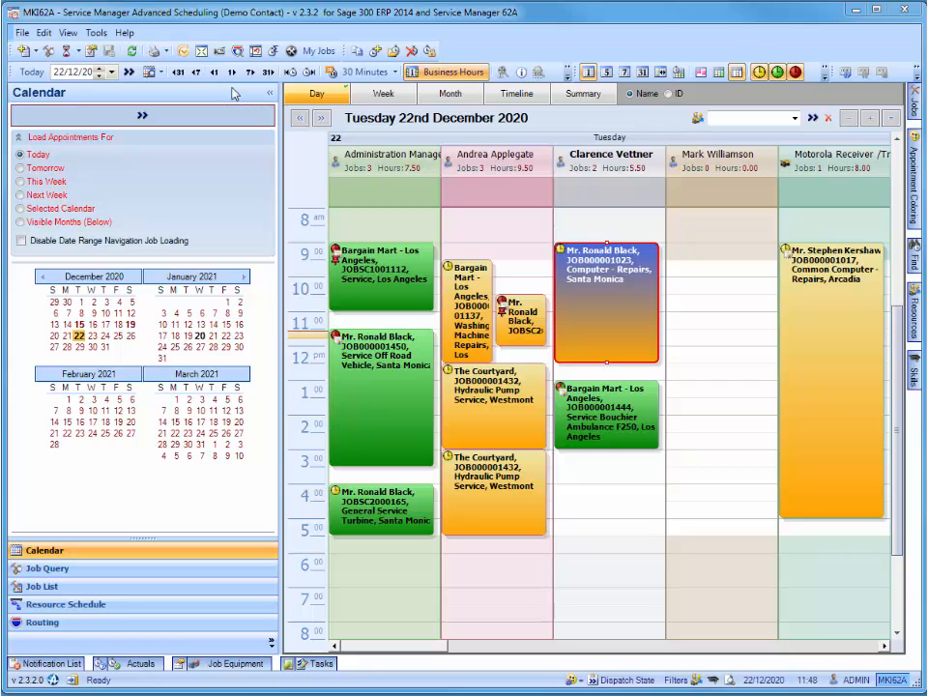
# Step: Open the Work Groups pane and set it to auto-hide, and include all employees in the Resource Filter
pyautogui.click(68, 32)
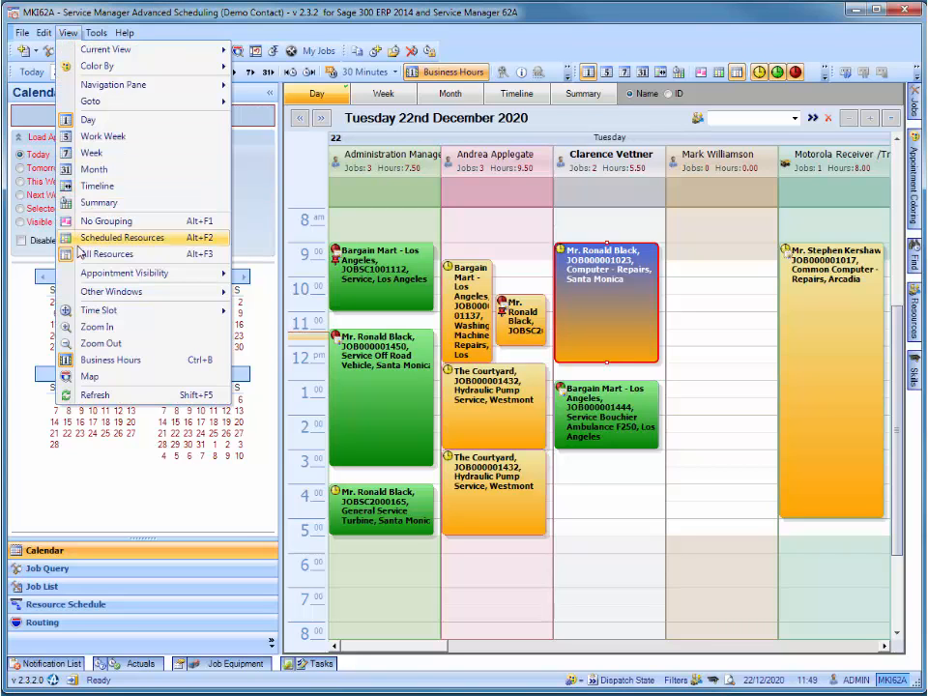
pyautogui.moveTo(174, 291)
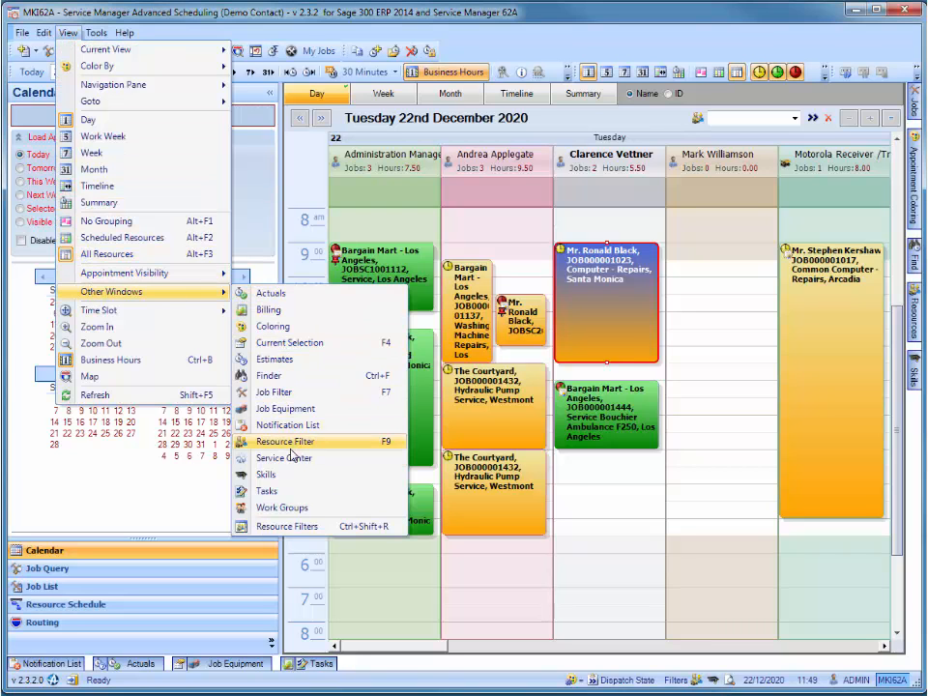
pyautogui.click(292, 509)
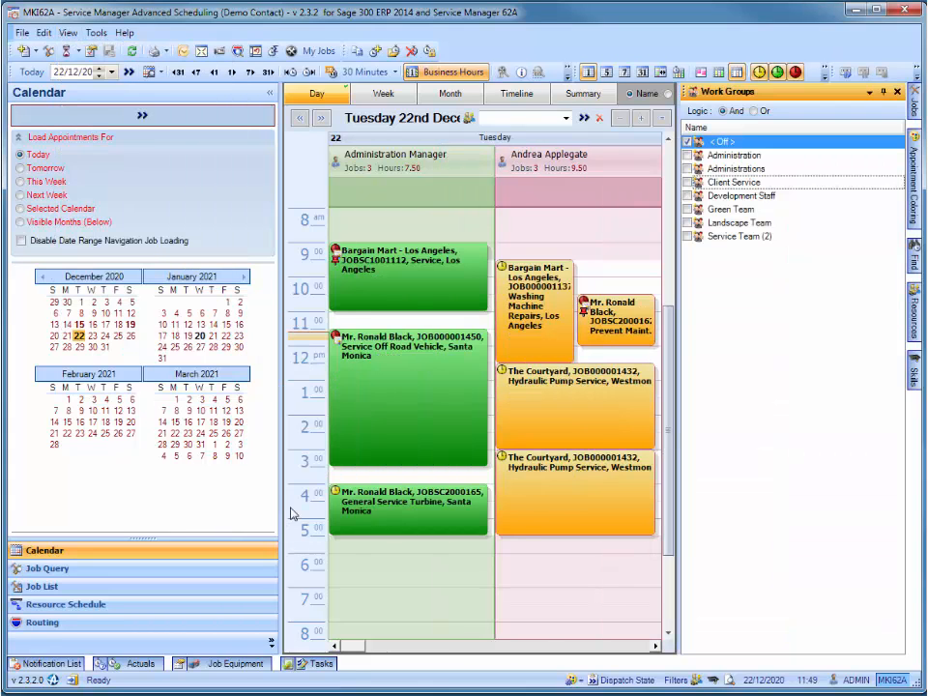
pyautogui.click(882, 92)
pyautogui.moveTo(916, 323)
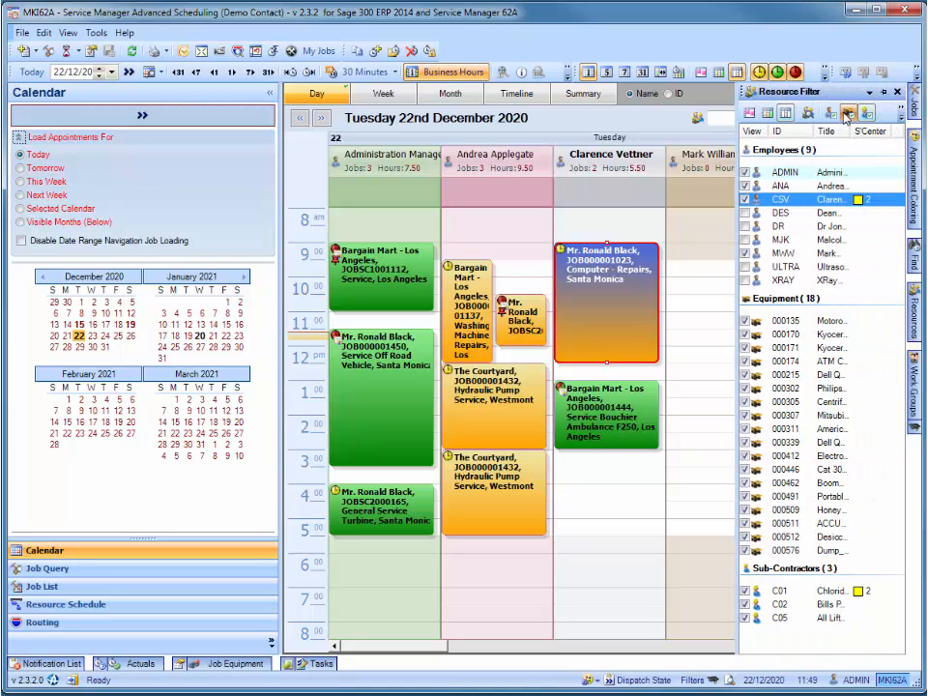
pyautogui.click(834, 113)
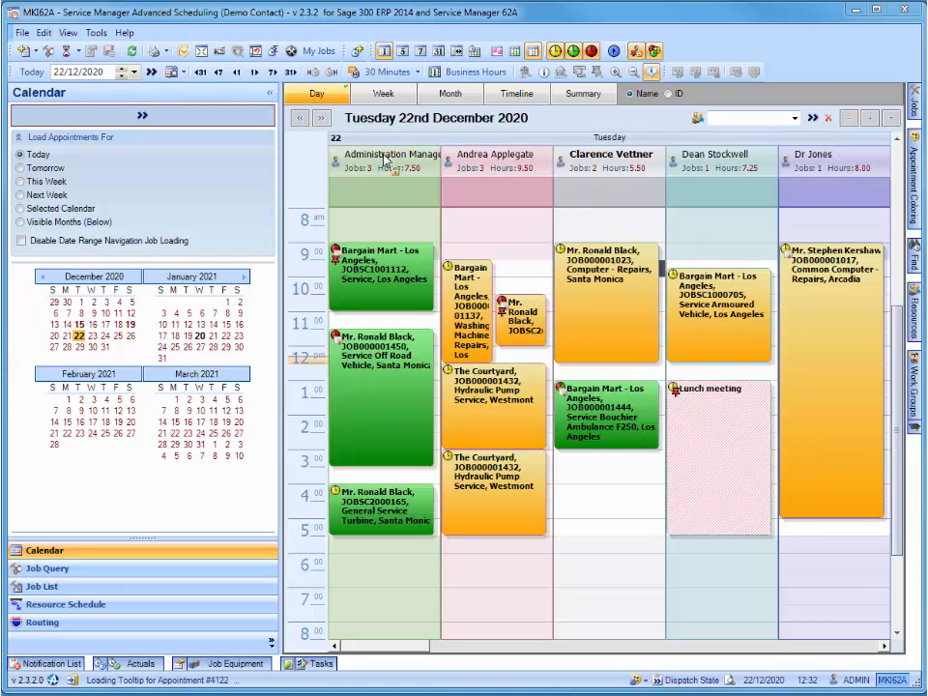
# Step: Change the day calendar's time slots to 1 Hour, and zoom back in to 30 Minutes
pyautogui.click(417, 72)
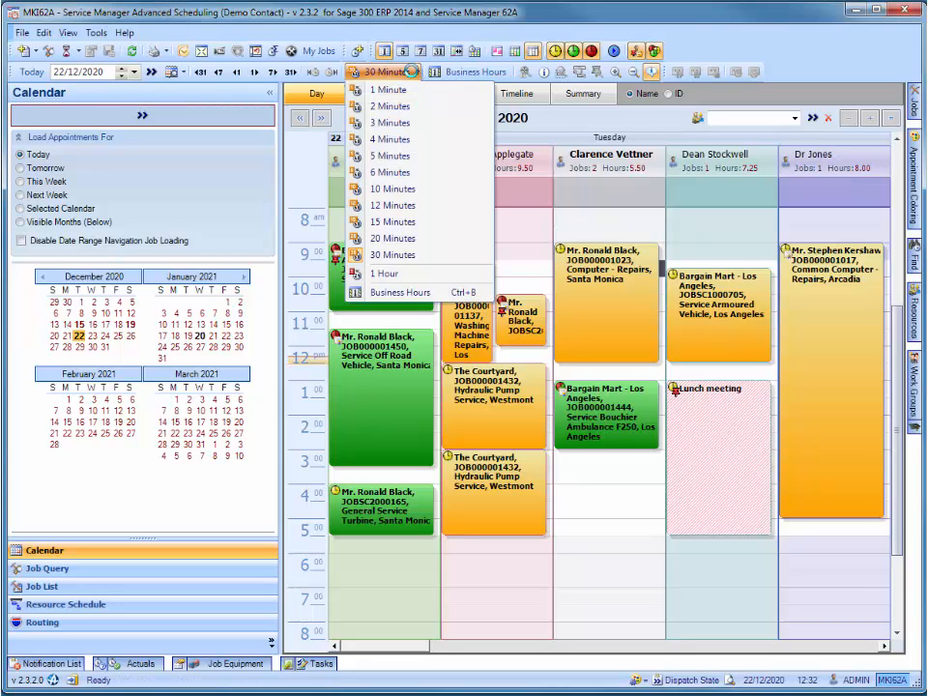
pyautogui.click(380, 276)
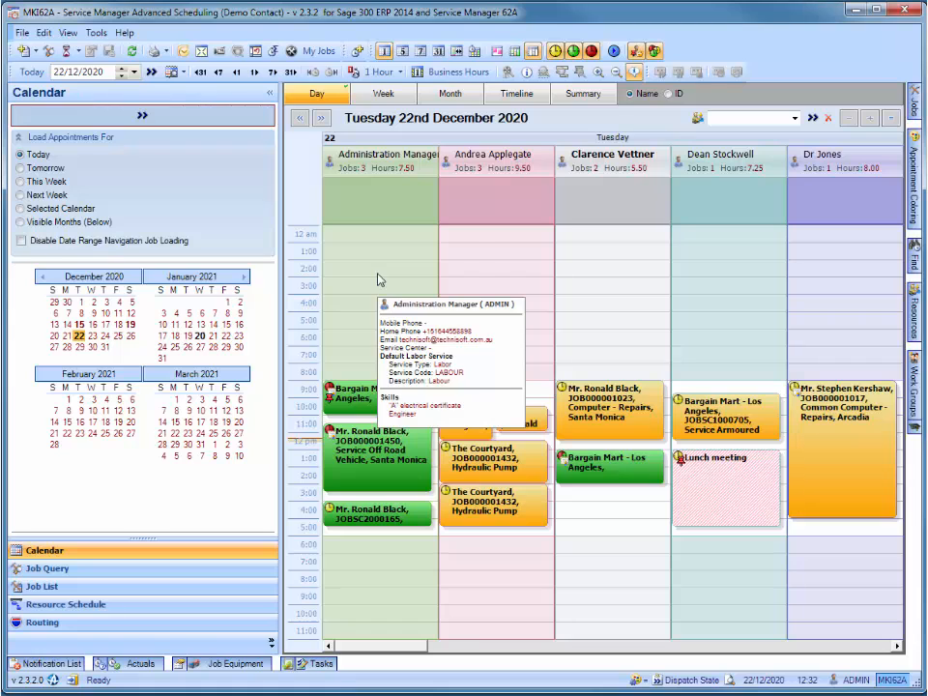
pyautogui.click(599, 73)
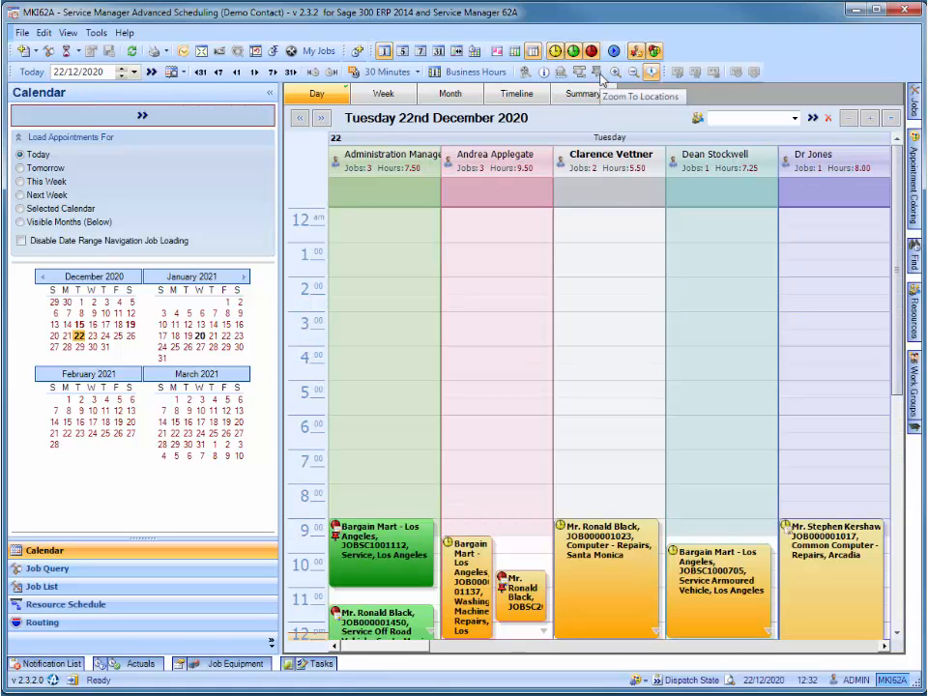
# Step: Zoom the day calendar in to 20-minute time slots, and zoom back out to 30 Minutes
pyautogui.click(615, 74)
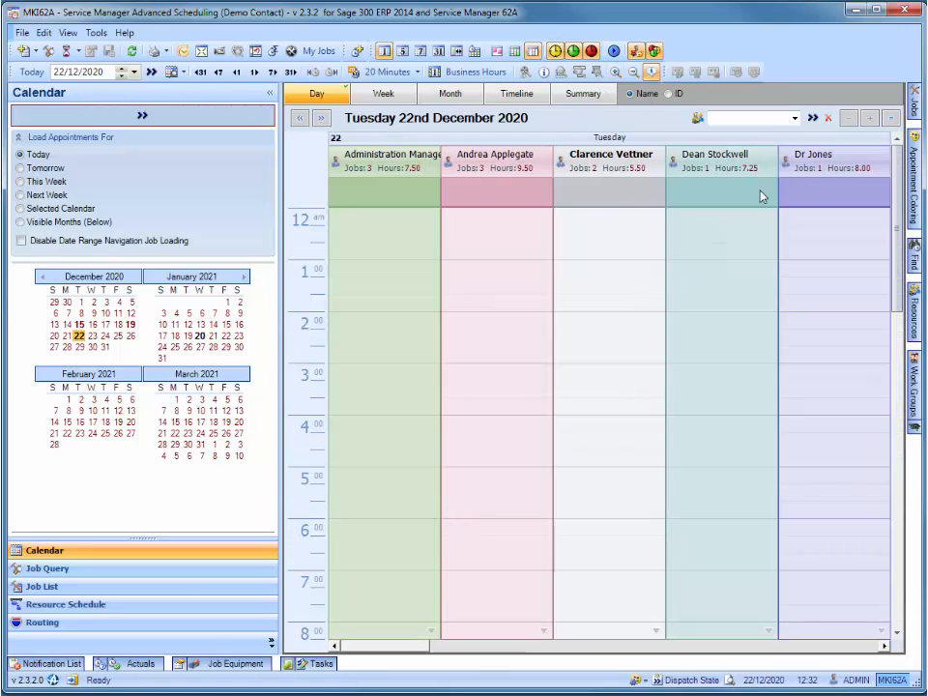
pyautogui.moveTo(903, 402)
pyautogui.mouseDown()
pyautogui.moveTo(900, 445)
pyautogui.moveTo(898, 414)
pyautogui.mouseUp()
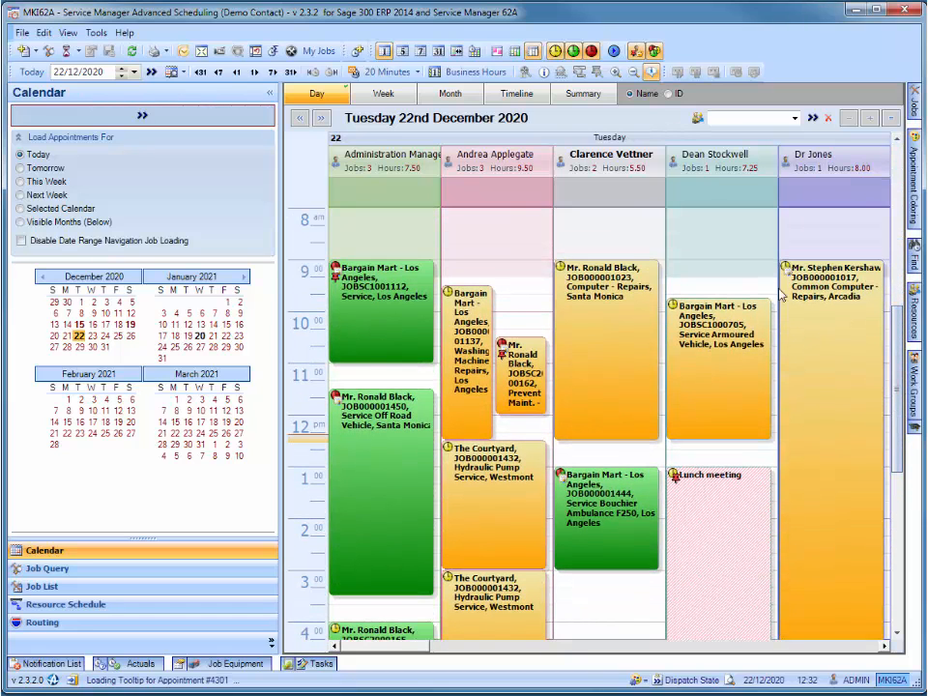
pyautogui.click(634, 73)
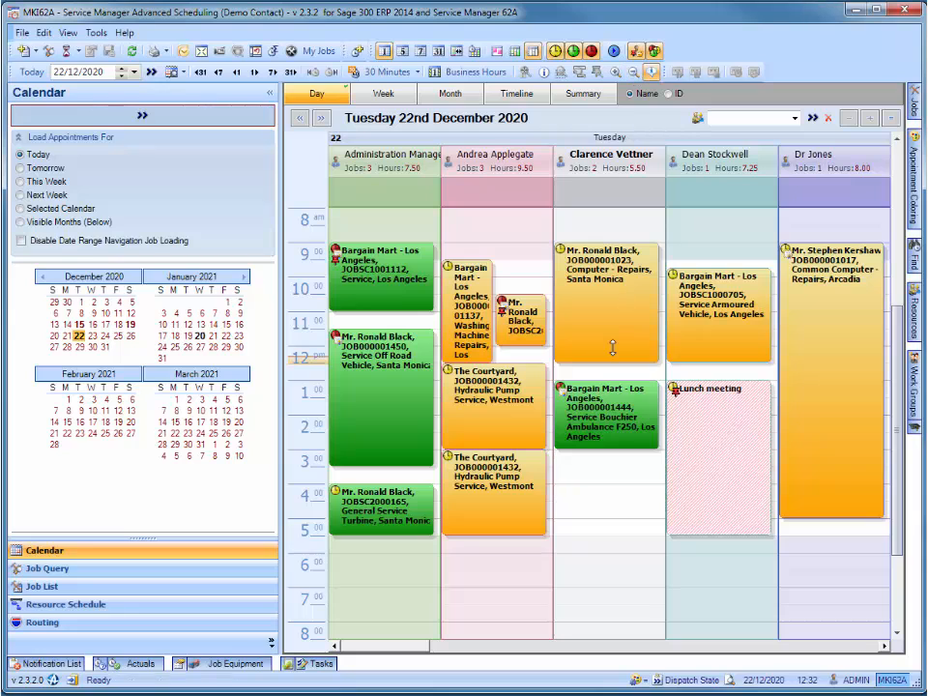
# Step: Move the day view forward to 23 December 2020 and back to 22 December 2020
pyautogui.moveTo(612, 348)
pyautogui.click(322, 117)
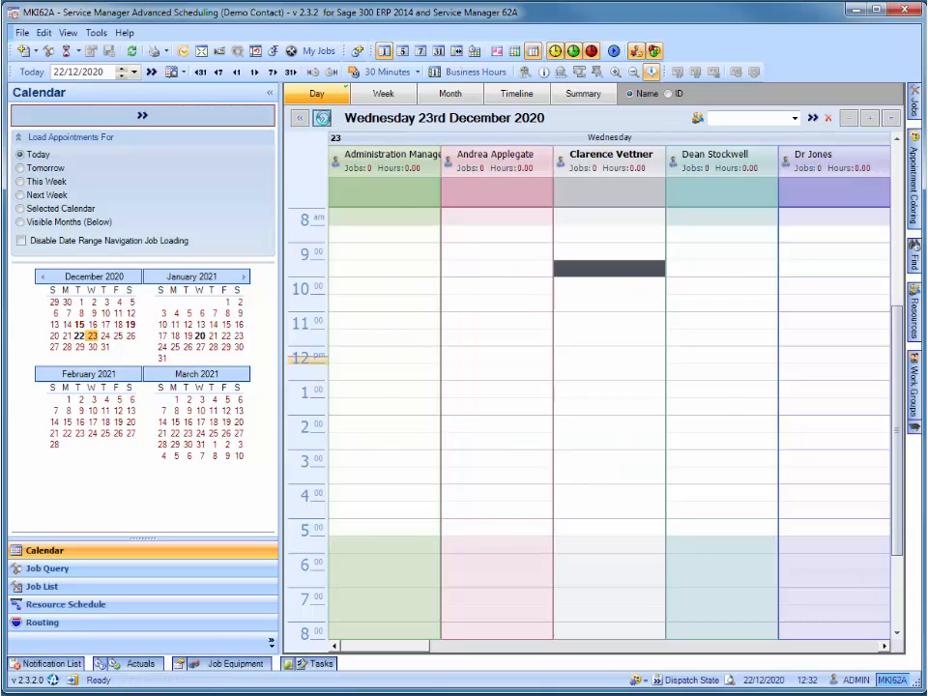
pyautogui.click(299, 117)
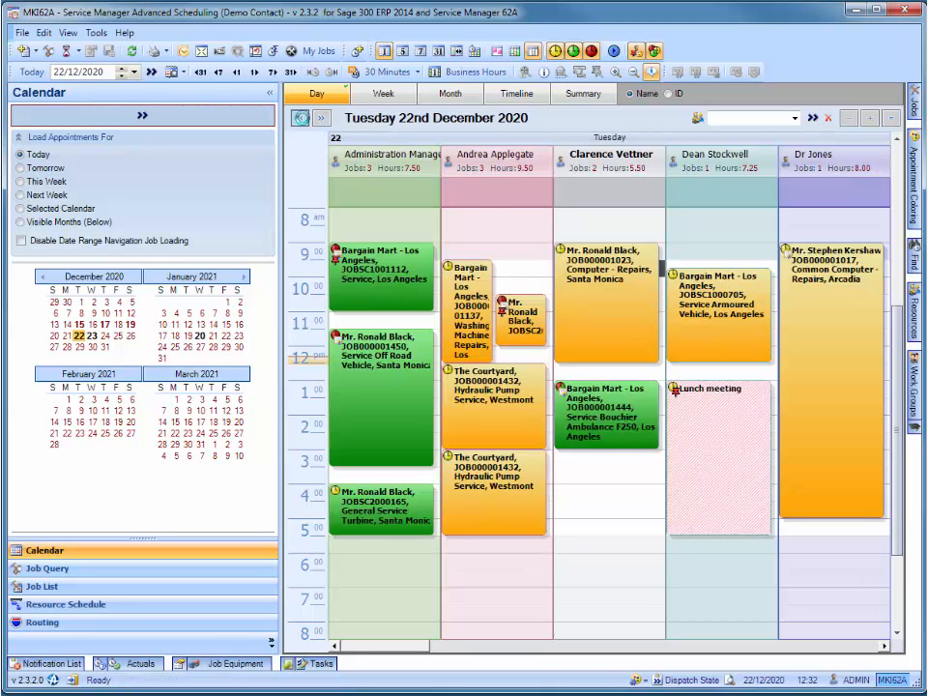
# Step: Load the appointments for 23 and 24 December 2020 in turn, and go back to 23/12/2020 using the date entry
pyautogui.click(92, 337)
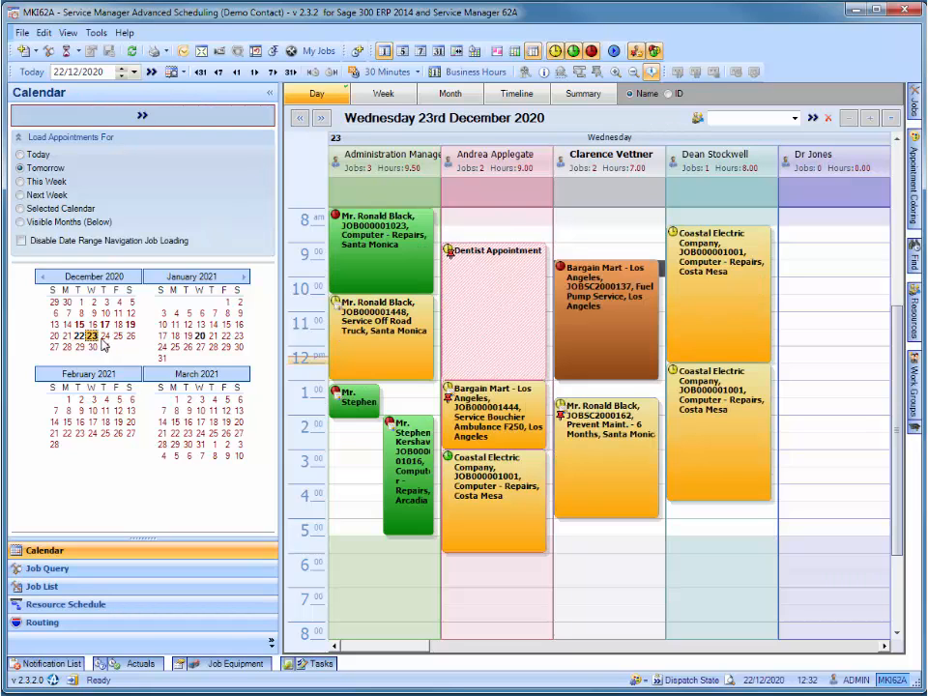
pyautogui.click(105, 337)
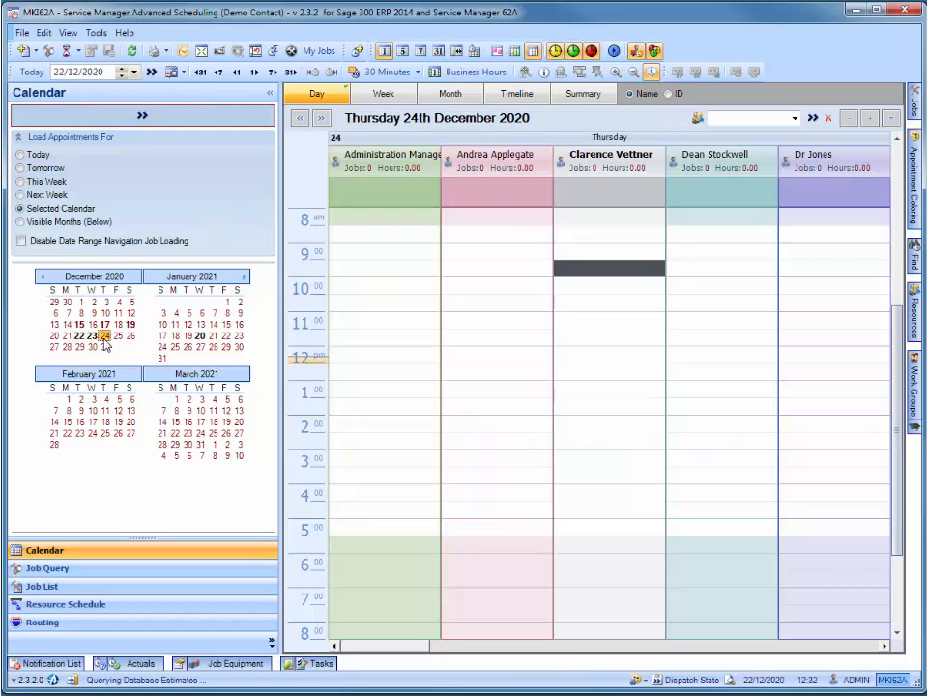
pyautogui.click(120, 69)
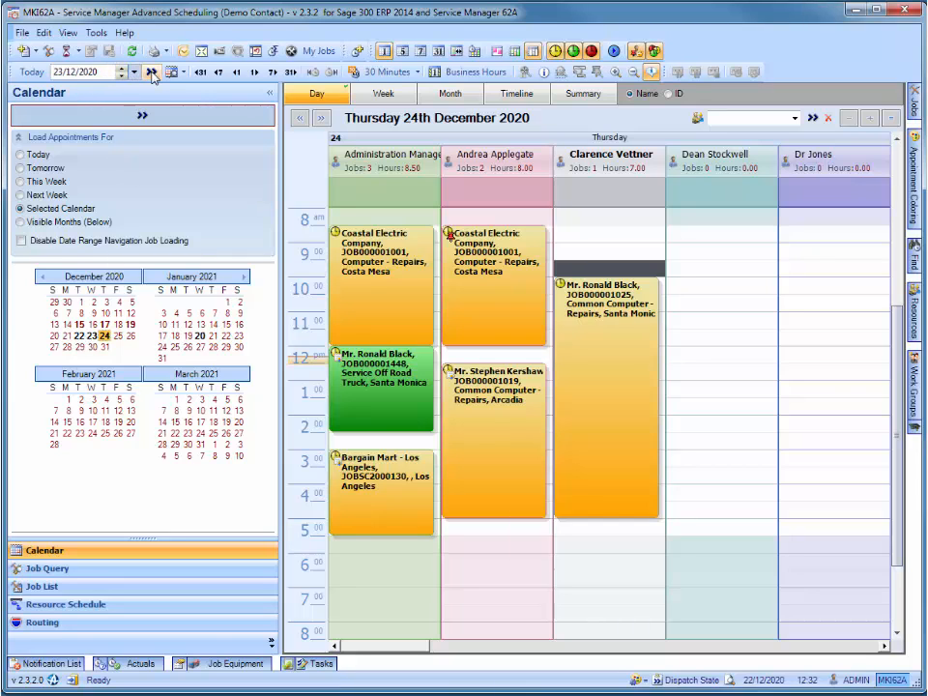
pyautogui.click(152, 75)
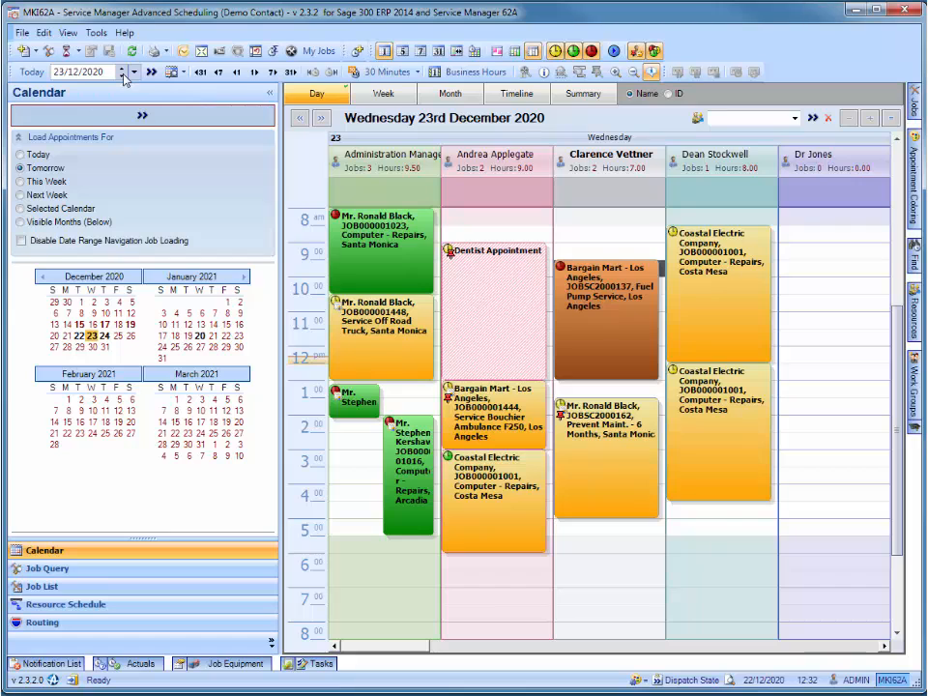
# Step: Load the appointments for 22/12/2020 and show the day calendar as one shared view without resource columns
pyautogui.click(121, 76)
pyautogui.click(152, 73)
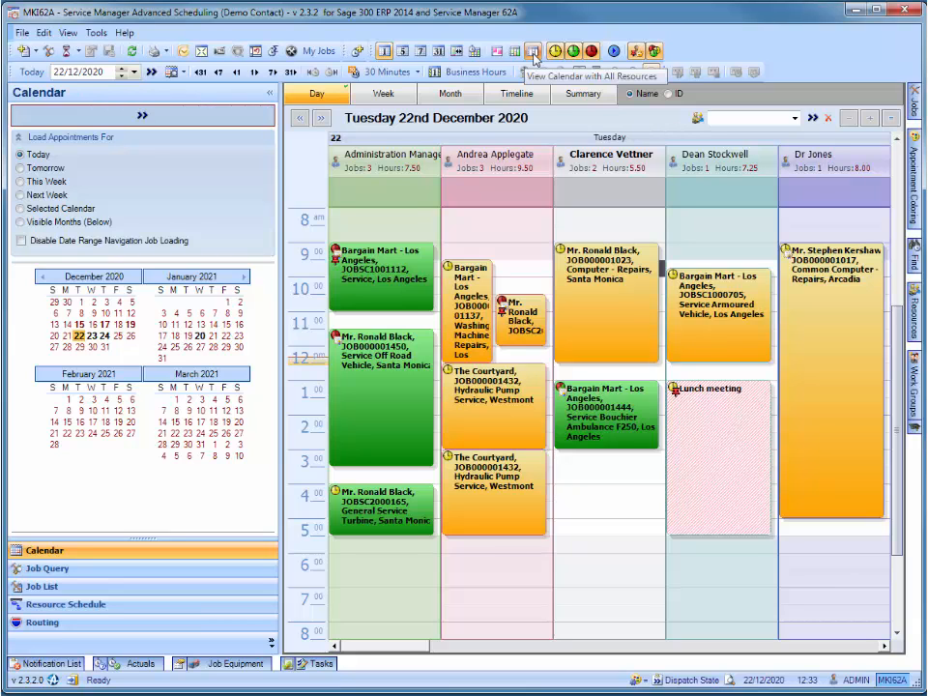
pyautogui.click(495, 56)
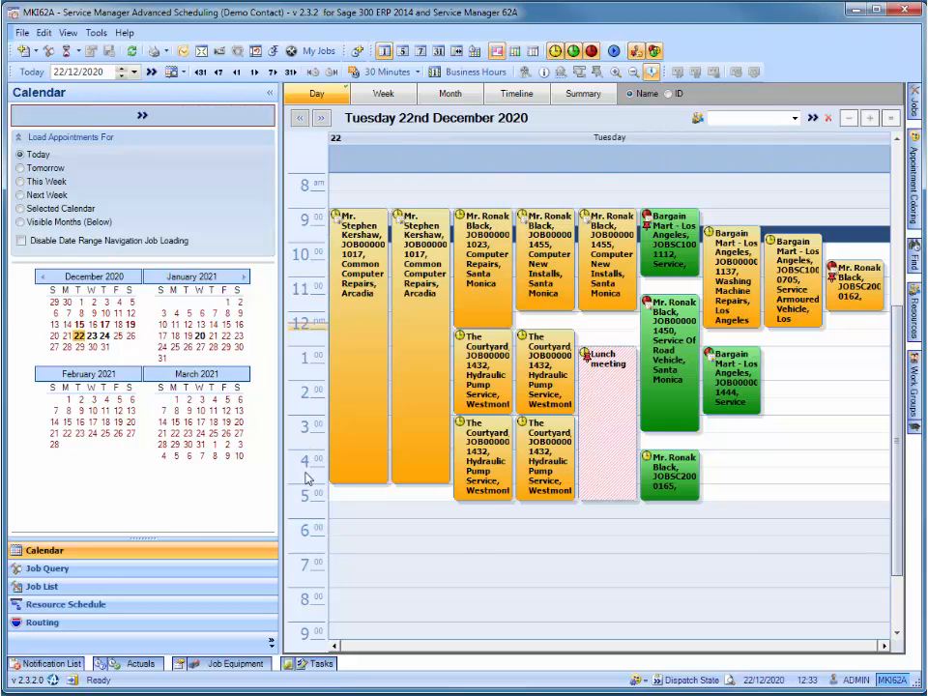
# Step: Group the day calendar by resource again, show all resources, and look across the resource columns
pyautogui.click(515, 51)
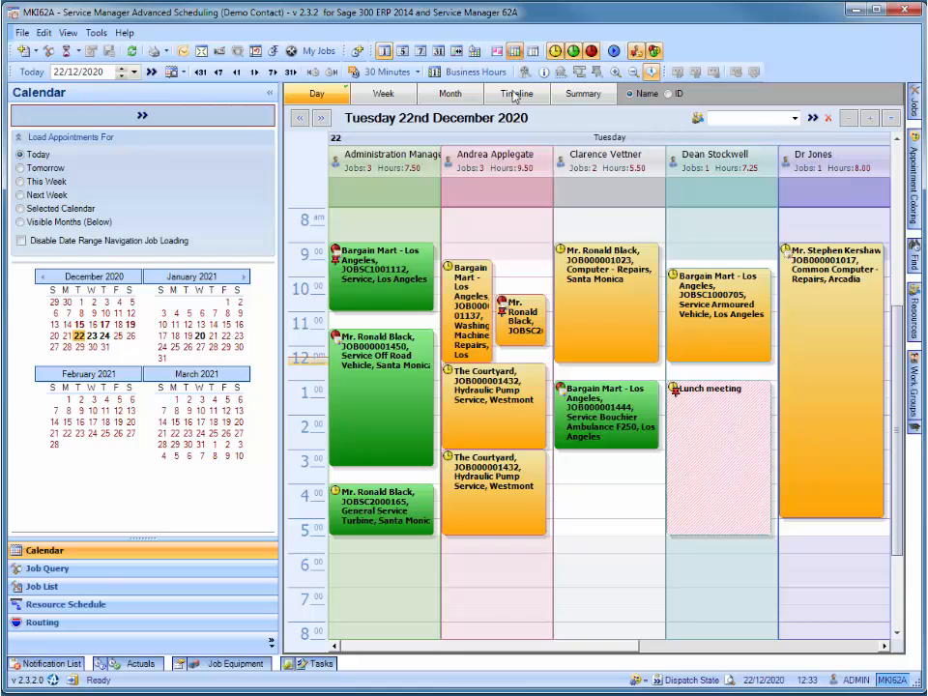
pyautogui.moveTo(462, 650); pyautogui.dragTo(443, 654)
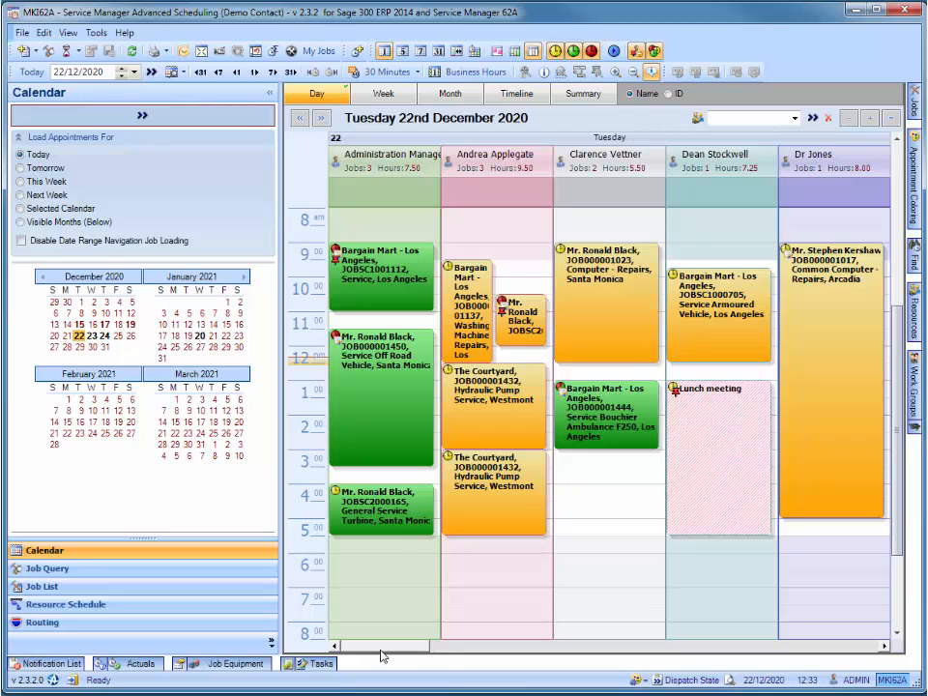
pyautogui.moveTo(382, 655); pyautogui.dragTo(439, 648)
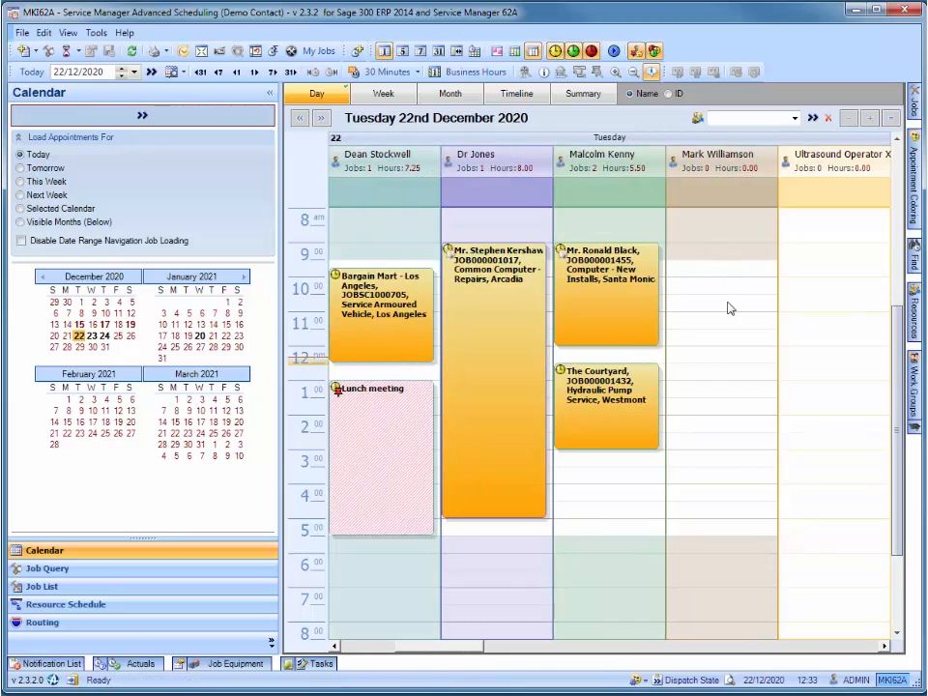
pyautogui.click(370, 649)
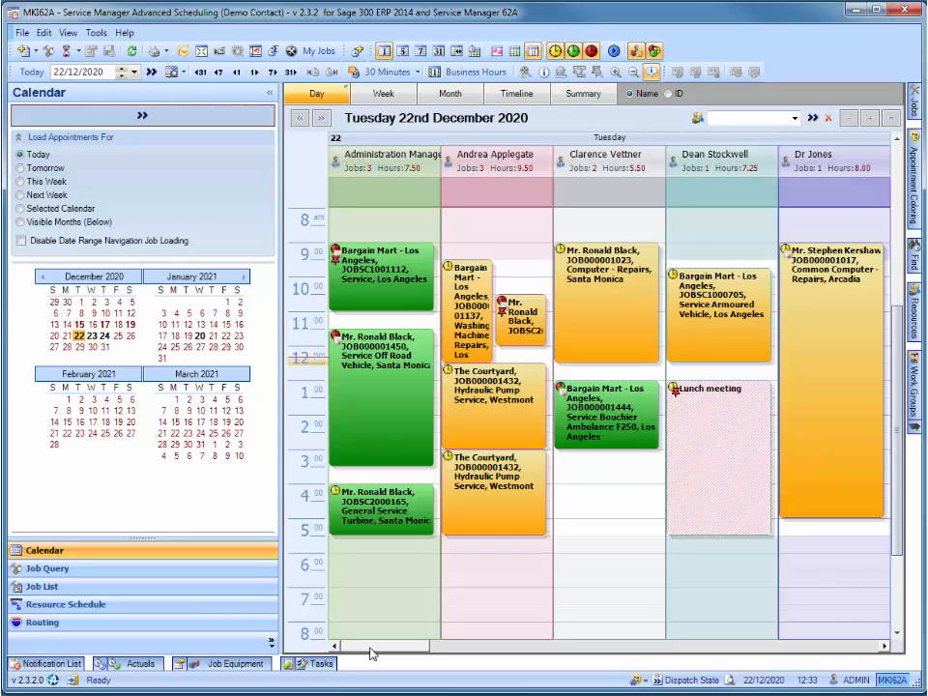
# Step: View the full week of 21–27 December 2020, reduce it to the work week, and look across its resource columns
pyautogui.click(398, 96)
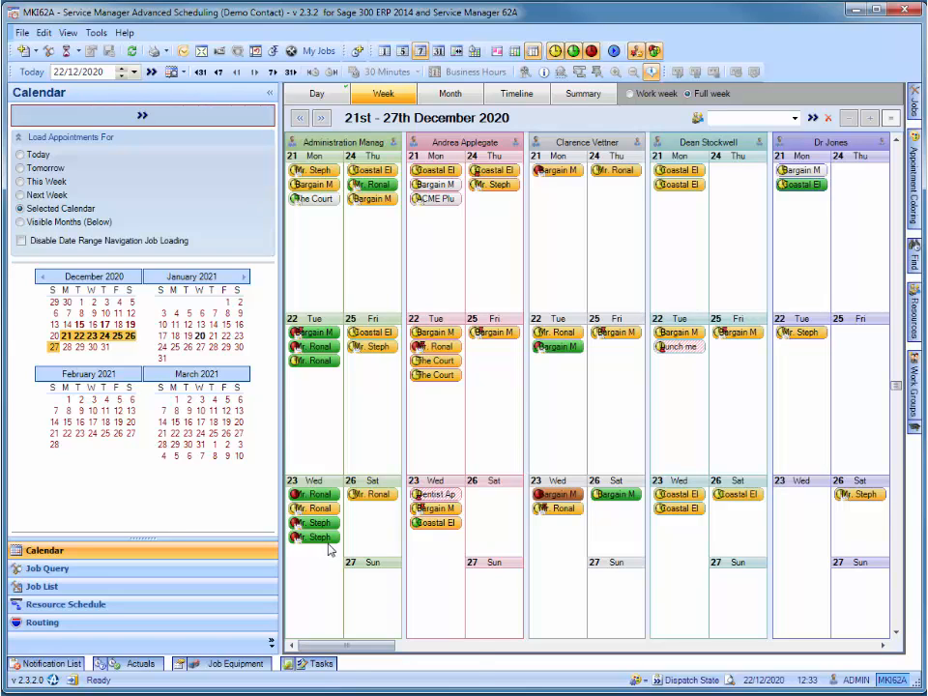
pyautogui.click(630, 94)
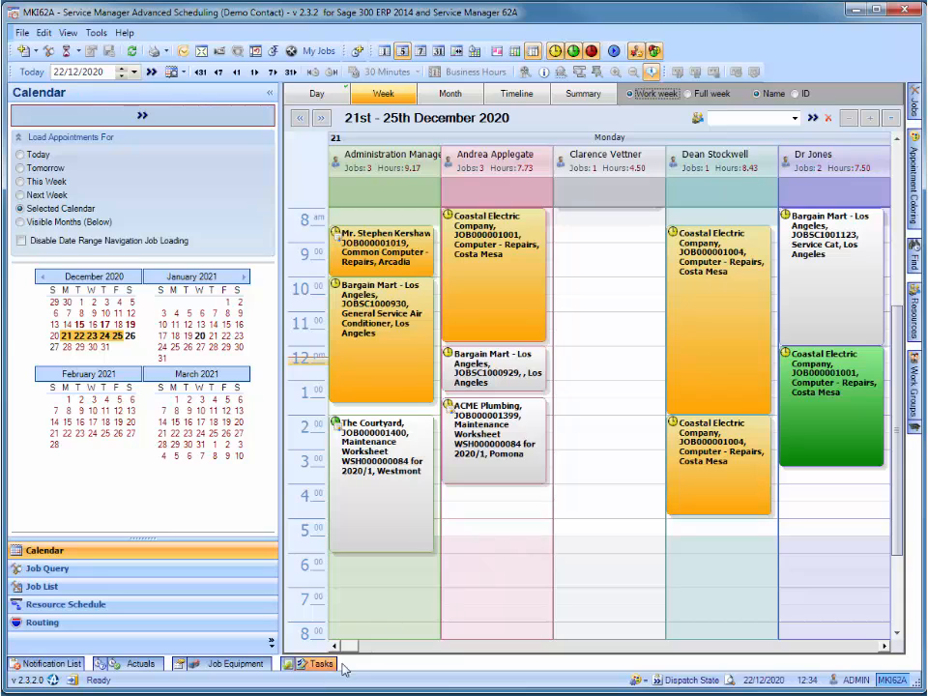
pyautogui.moveTo(352, 654); pyautogui.dragTo(488, 648)
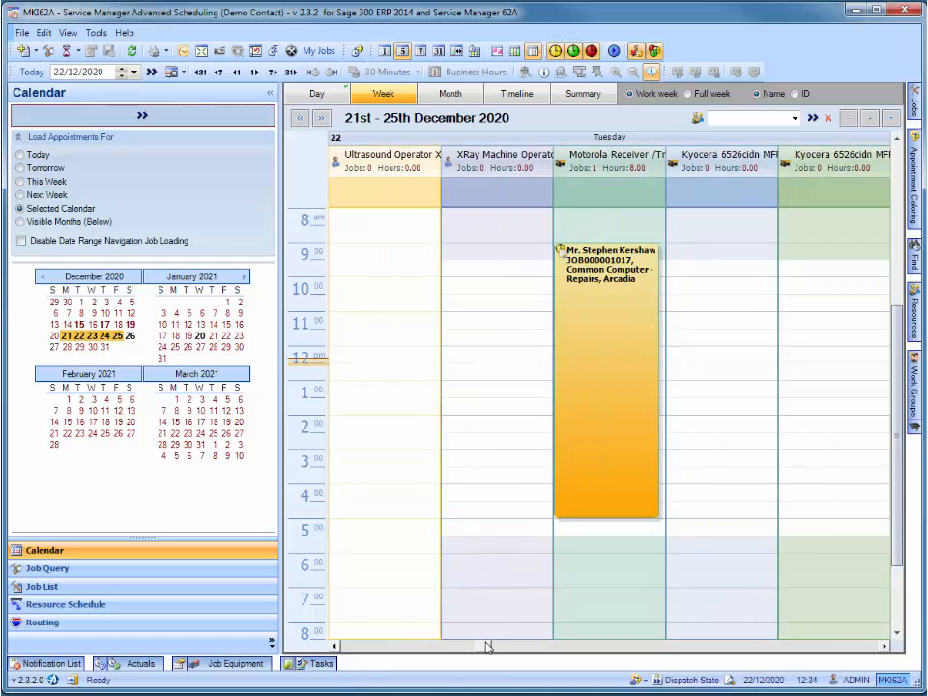
# Step: In the December 2020 month view, inspect resource ANA's 8 December appointment and the day calendar for 9 December, and return to the month
pyautogui.click(452, 95)
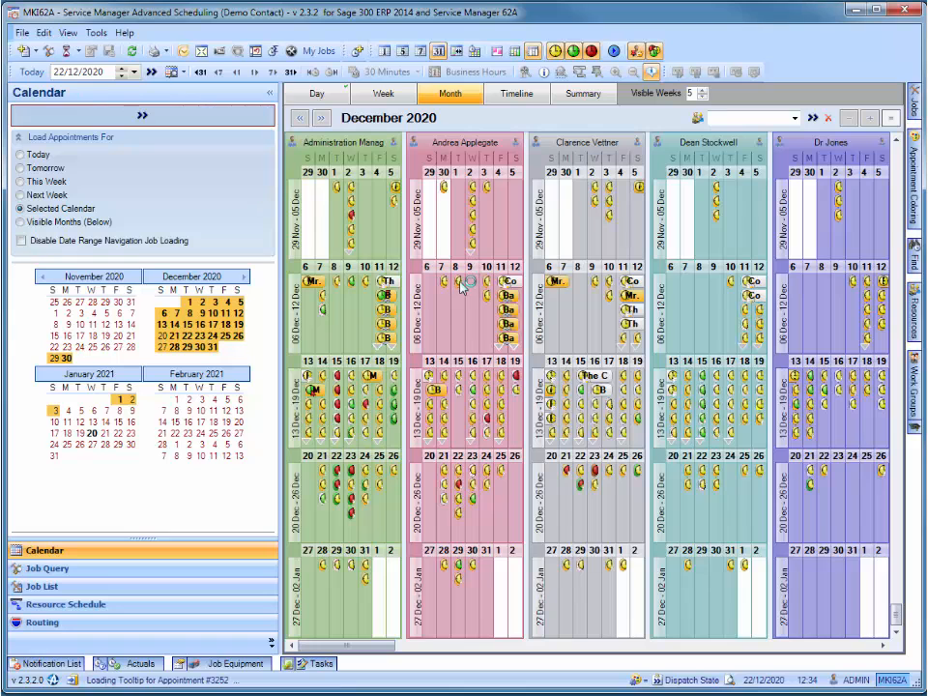
pyautogui.doubleClick(460, 287)
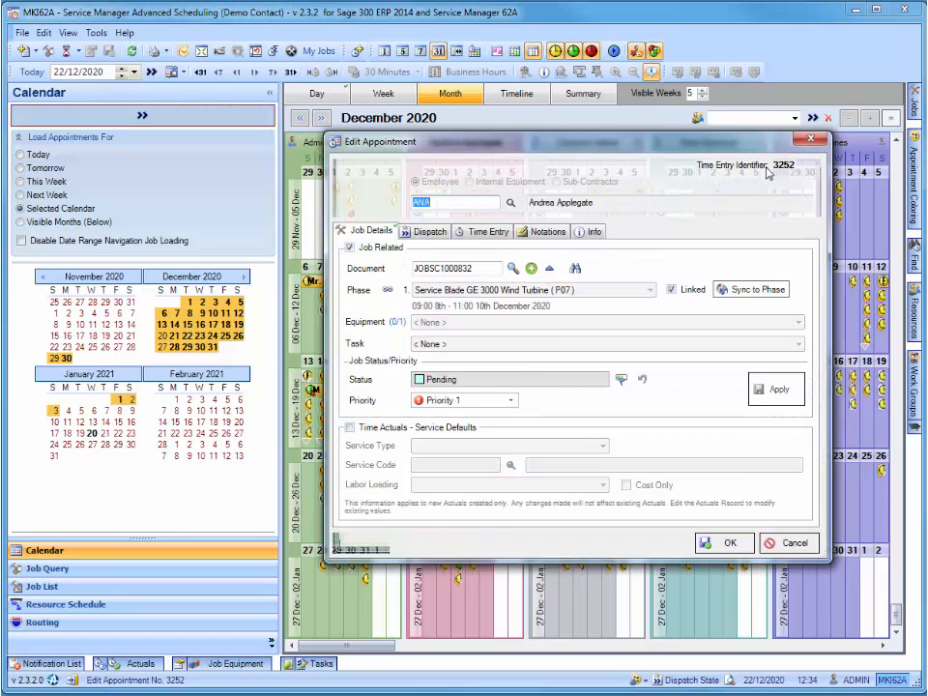
pyautogui.click(815, 139)
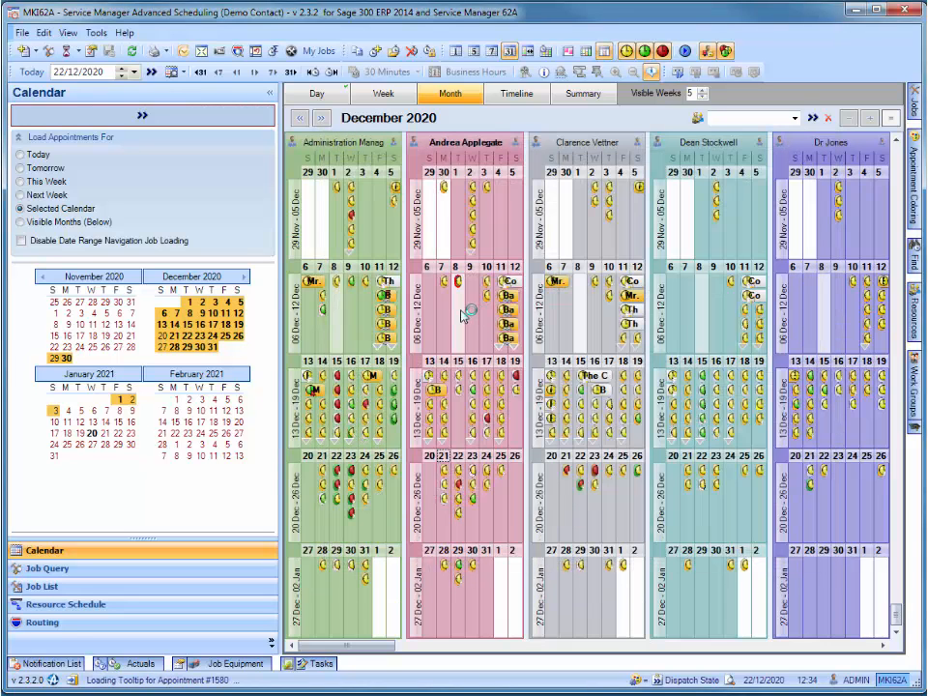
pyautogui.doubleClick(471, 307)
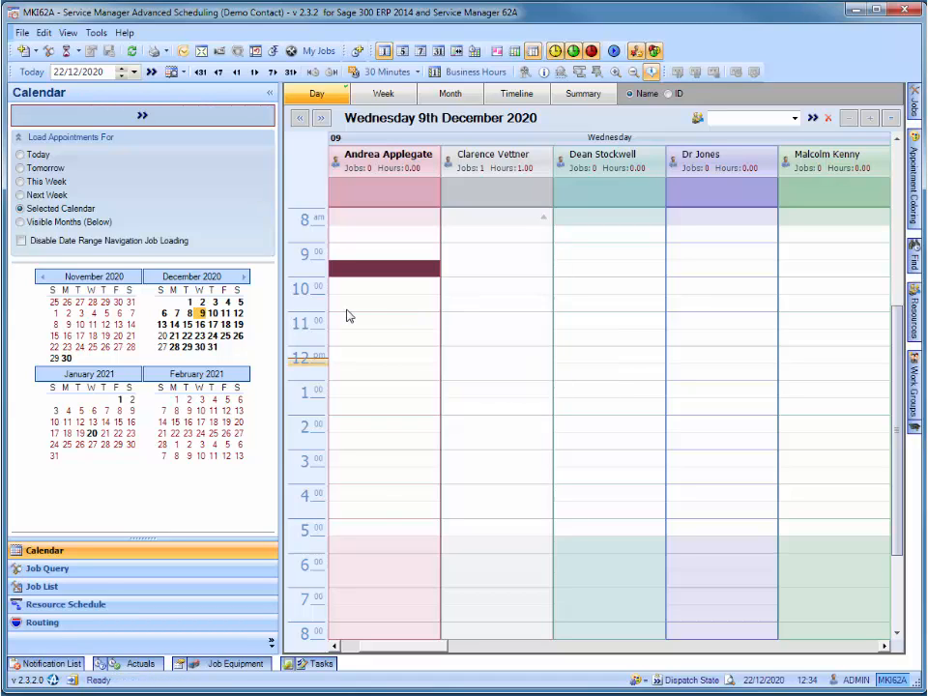
pyautogui.click(468, 95)
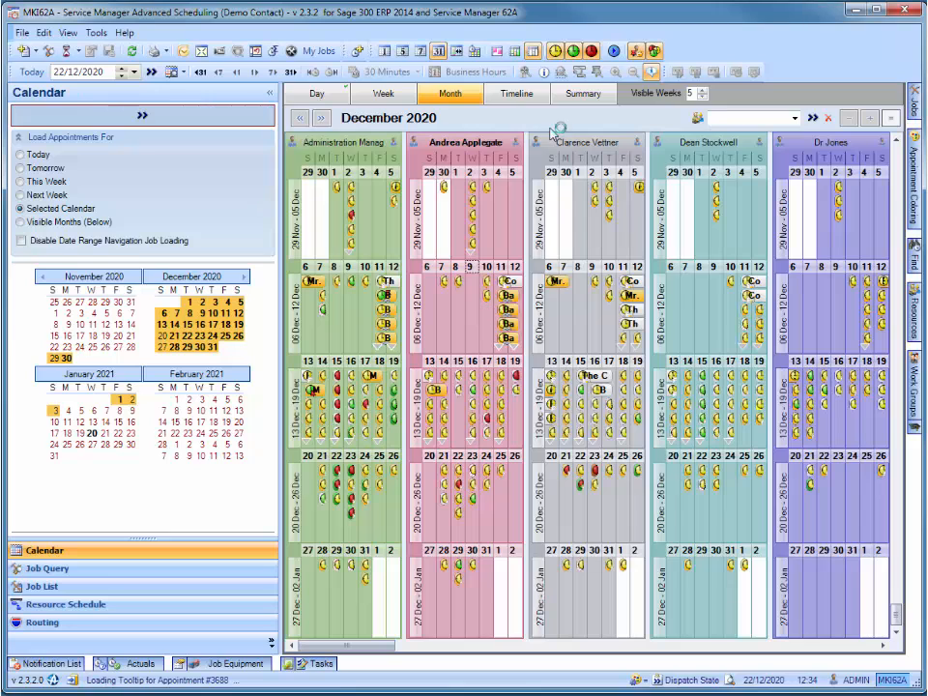
# Step: Show the appointments for 22 December 2020 as a timeline with the resources labelled by ID
pyautogui.click(510, 95)
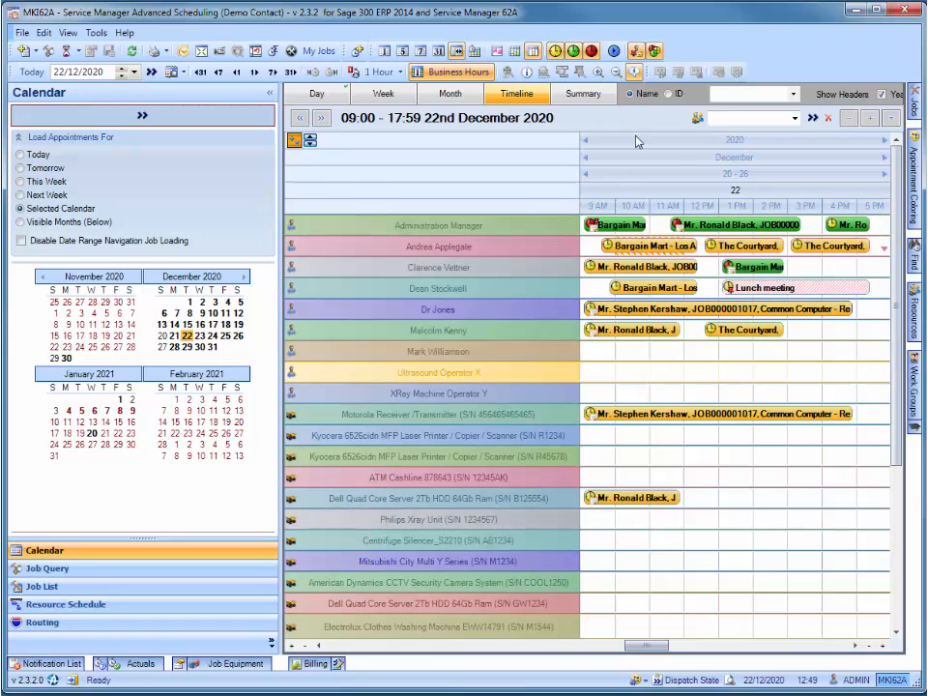
pyautogui.click(669, 94)
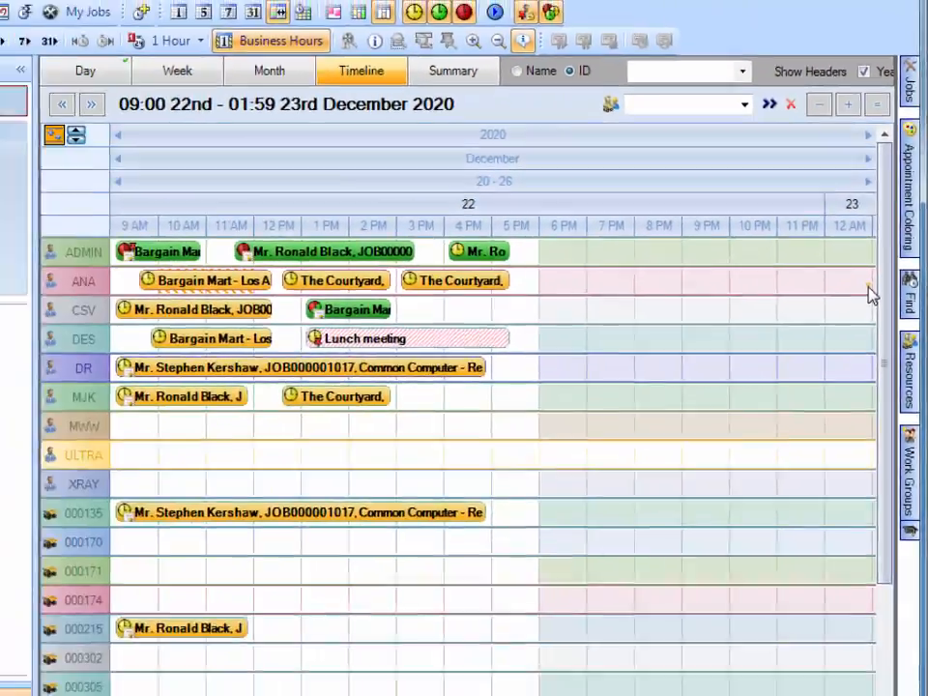
# Step: Cycle through ANA's overlapping appointments in the timeline, and expand and collapse the resource rows
pyautogui.click(867, 290)
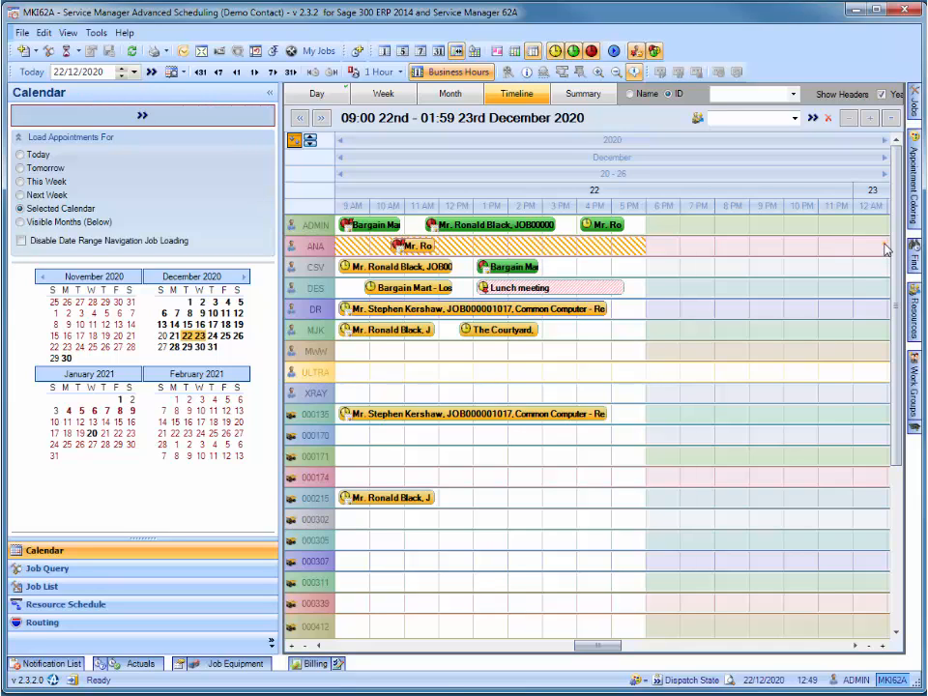
pyautogui.click(886, 249)
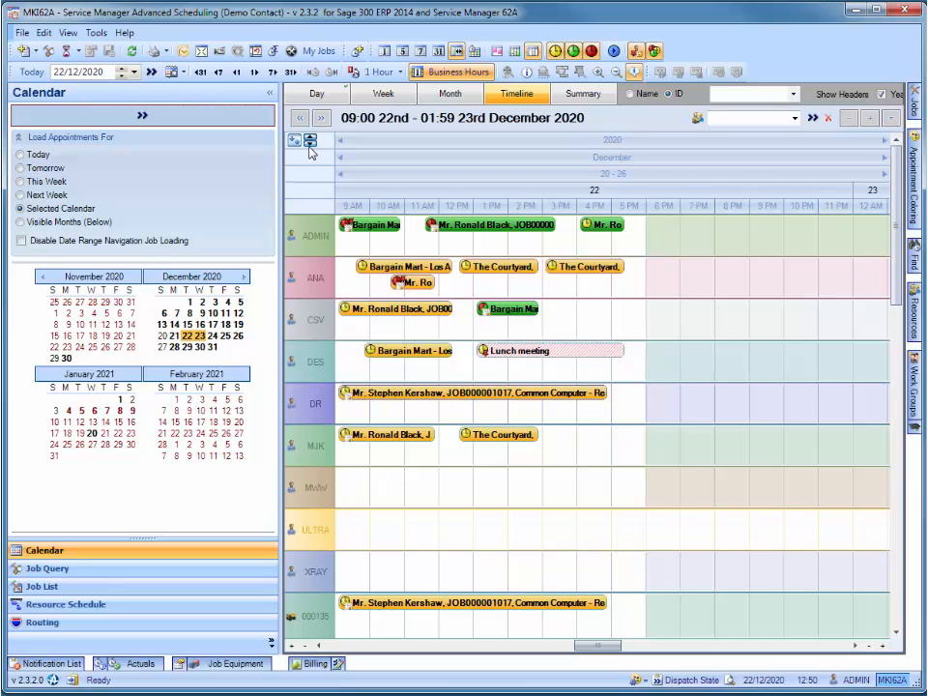
pyautogui.click(294, 141)
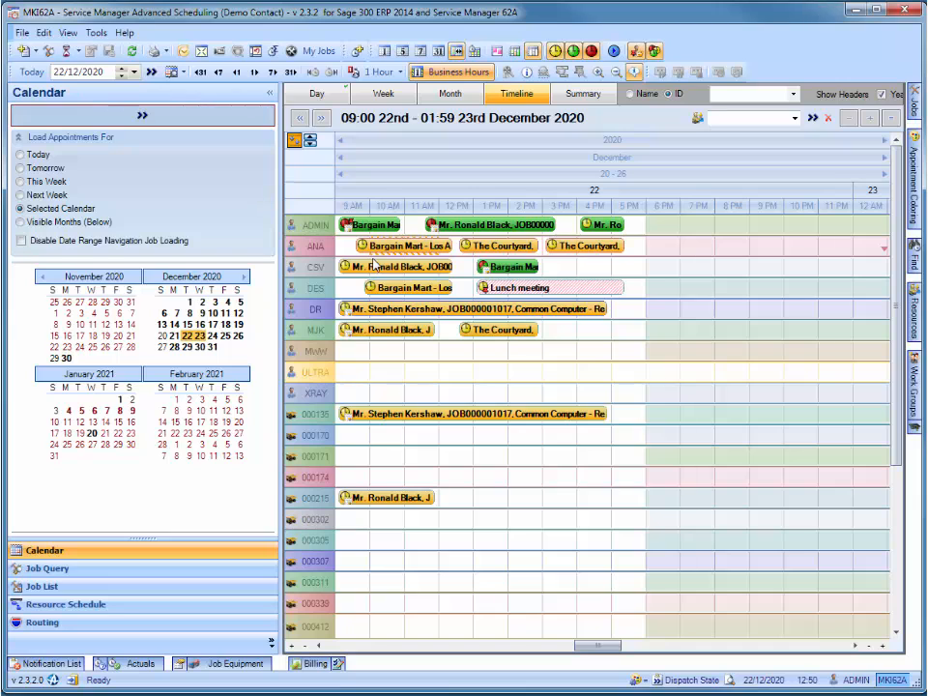
# Step: Fit more hours into the timeline, and reduce the visible range to about 9 AM to 4 PM on 22 December
pyautogui.click(866, 118)
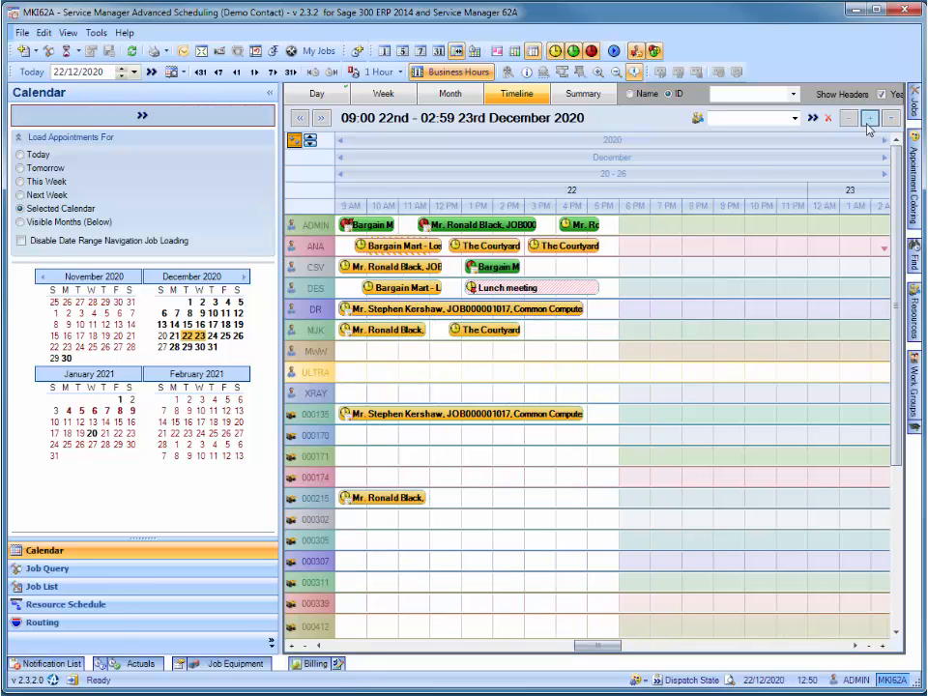
pyautogui.click(864, 119)
pyautogui.click(850, 119)
pyautogui.click(849, 119)
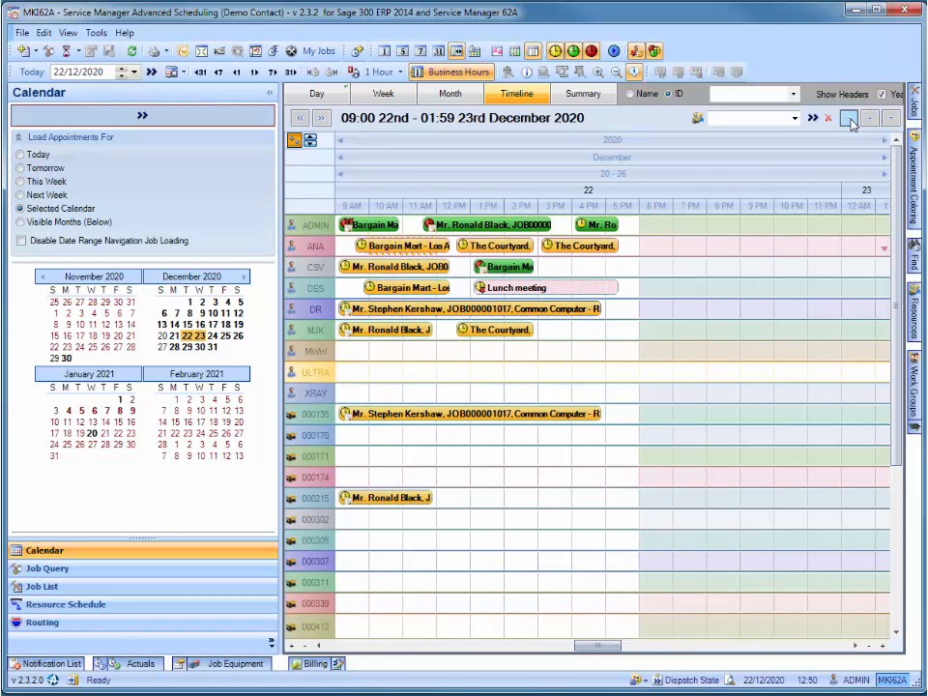
pyautogui.click(850, 119)
pyautogui.click(850, 119)
pyautogui.click(850, 119)
pyautogui.click(850, 119)
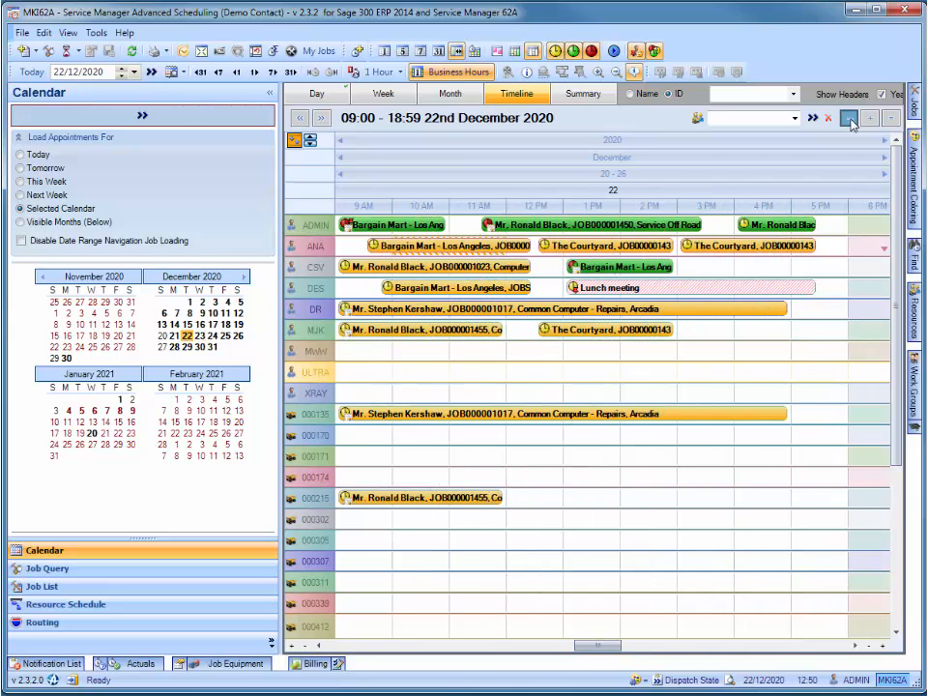
pyautogui.click(850, 119)
pyautogui.click(850, 118)
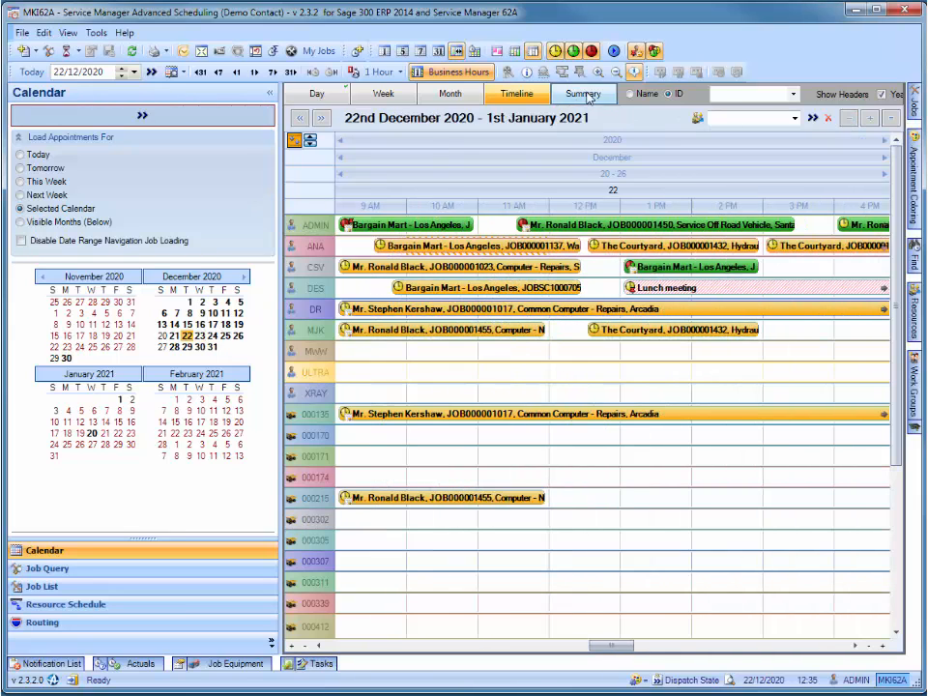
# Step: Load the resource summary for 22/12/2020 to 1/01/2021 with Total Hours, and reload it with Utilization values
pyautogui.click(585, 94)
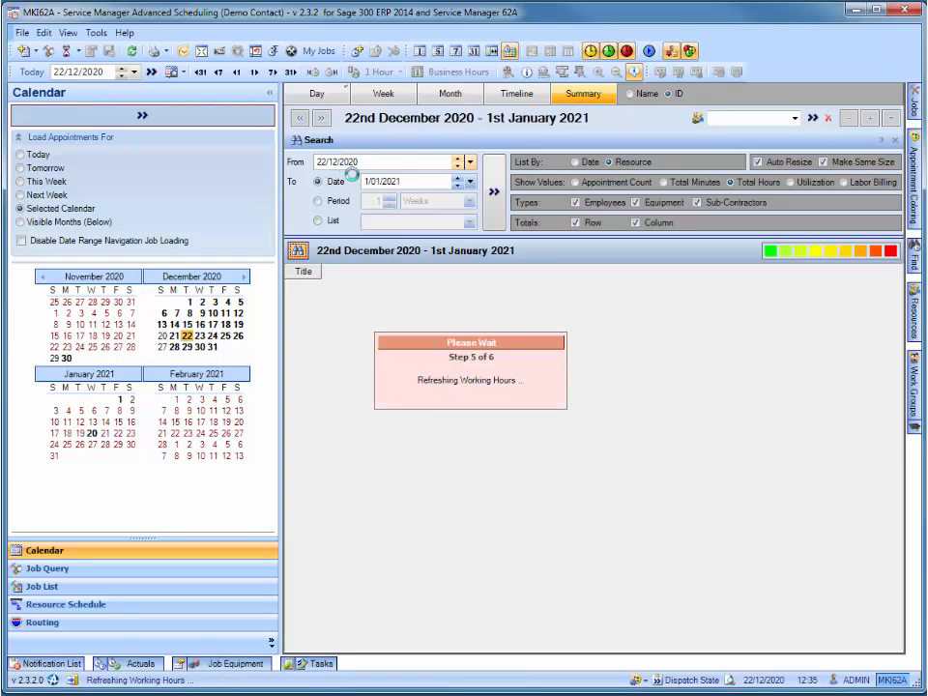
pyautogui.click(495, 196)
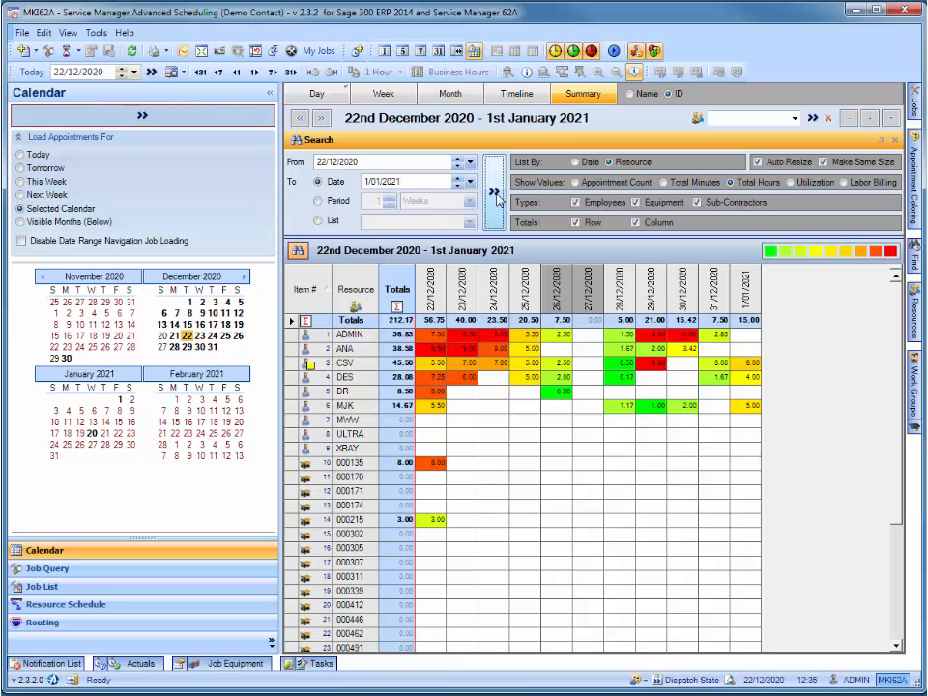
pyautogui.click(816, 185)
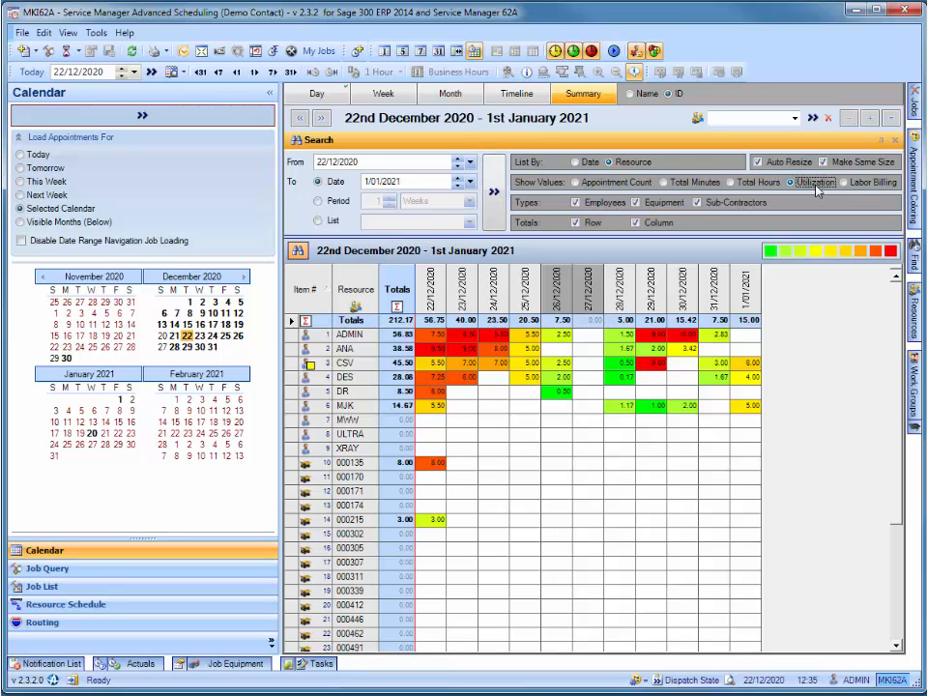
pyautogui.click(493, 203)
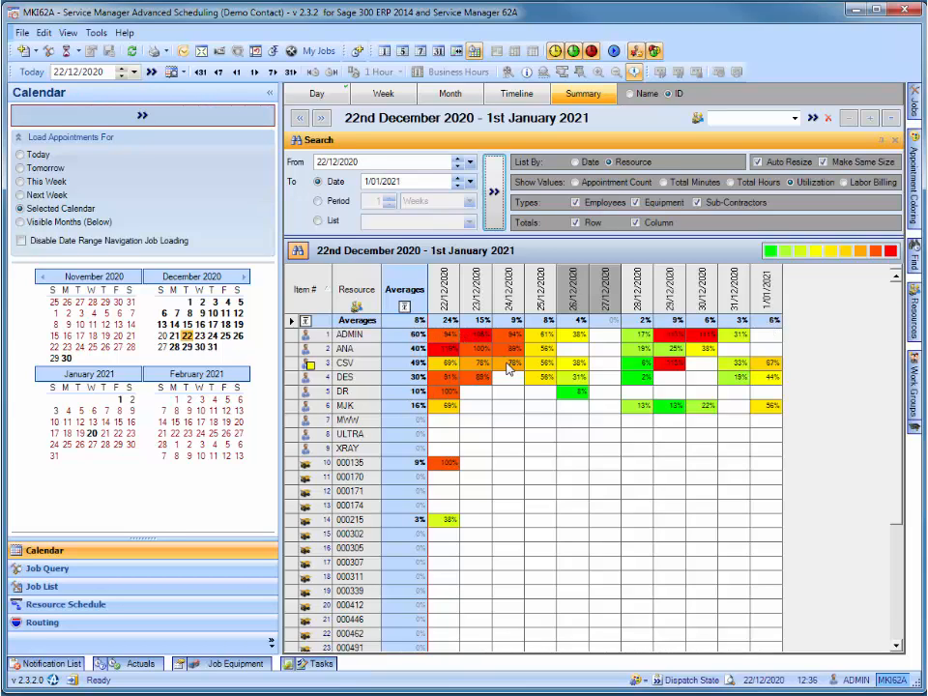
# Step: Drill down from CSV's 22/12/2020 utilization cell to that day's calendar and view the resource's details
pyautogui.click(445, 370)
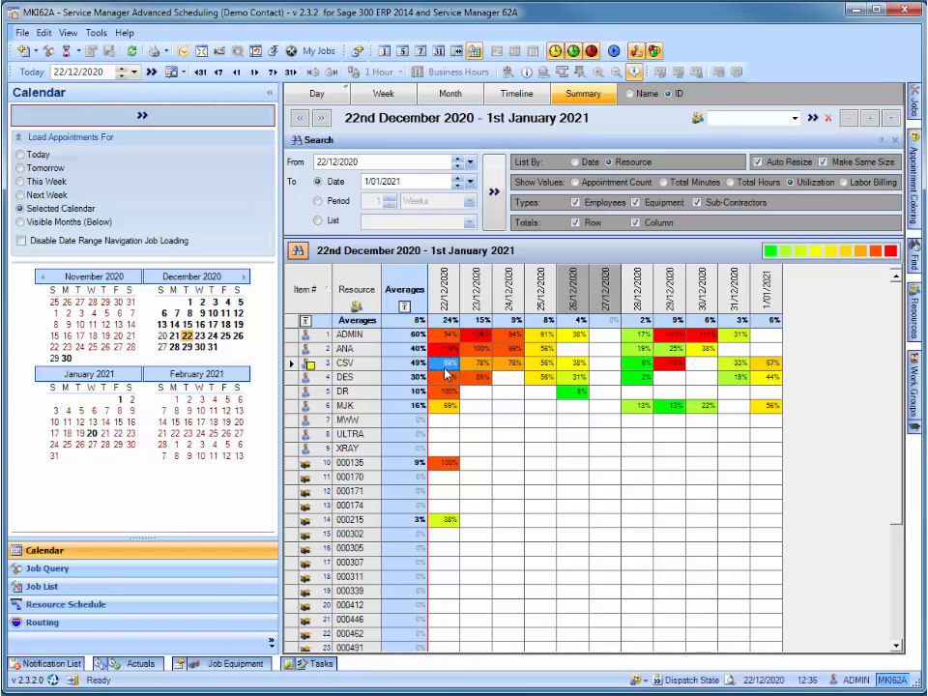
pyautogui.doubleClick(446, 370)
pyautogui.moveTo(446, 373)
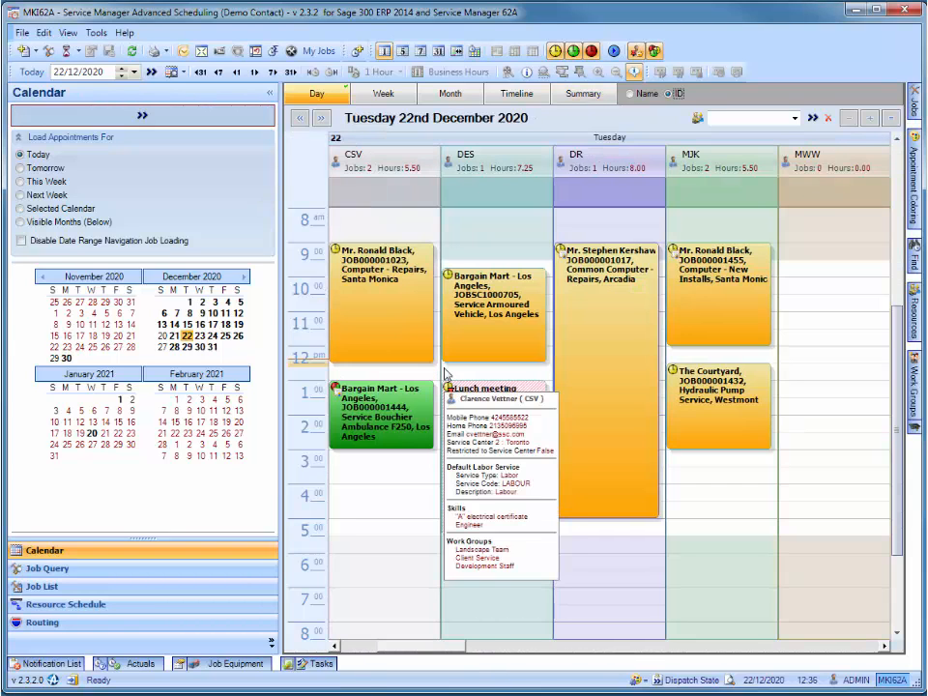
# Step: Return to the resource summary and reload it with Labor Billing values
pyautogui.click(583, 94)
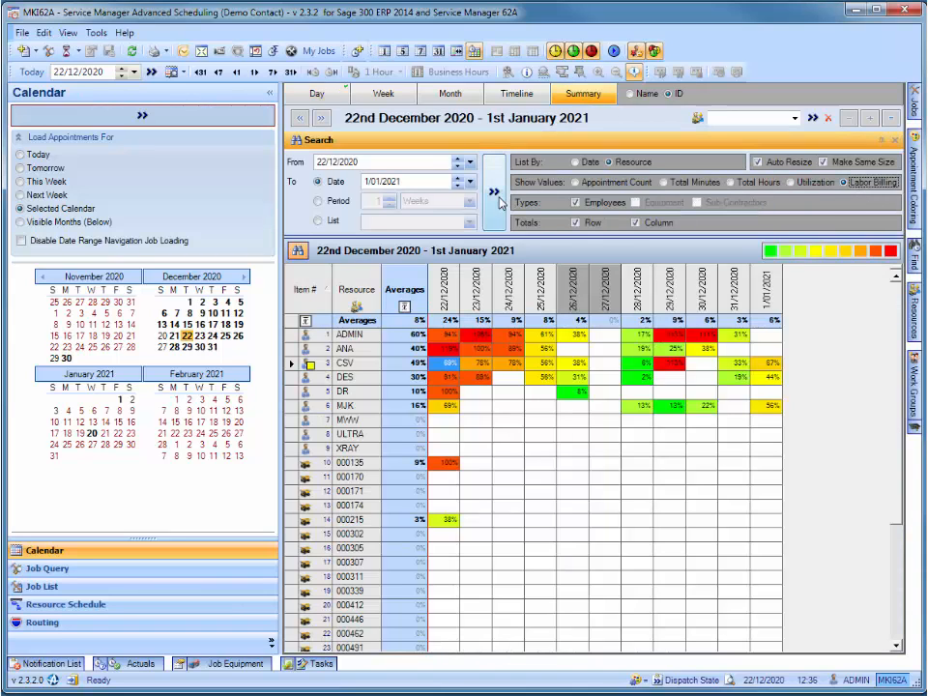
pyautogui.click(499, 202)
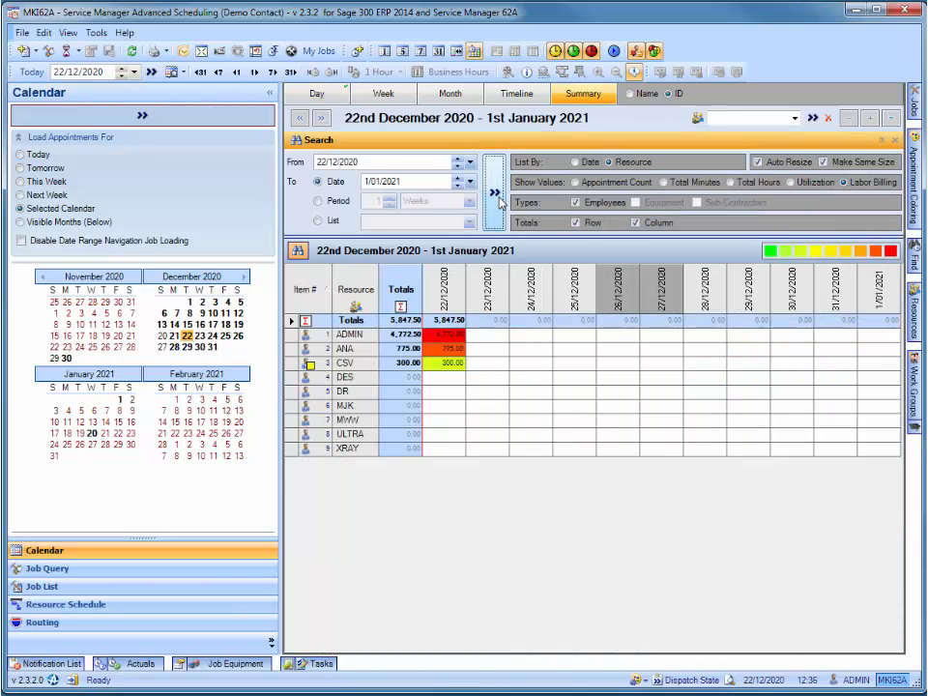
# Step: Pin the Billing pane open, load the employee billing results for the summary's date range, and select the ADMIN resource
pyautogui.click(295, 663)
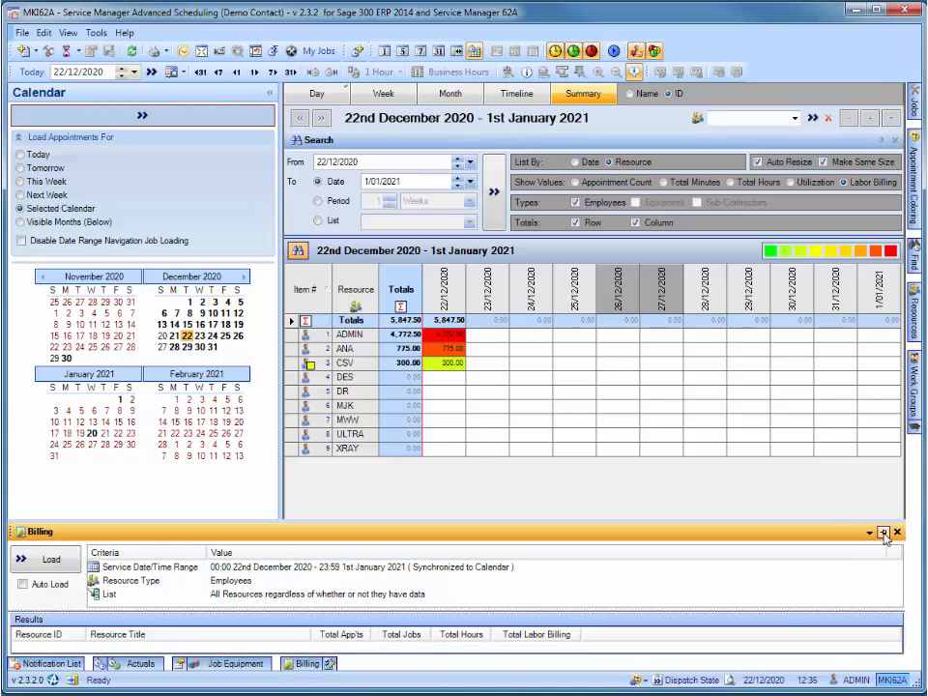
pyautogui.click(884, 534)
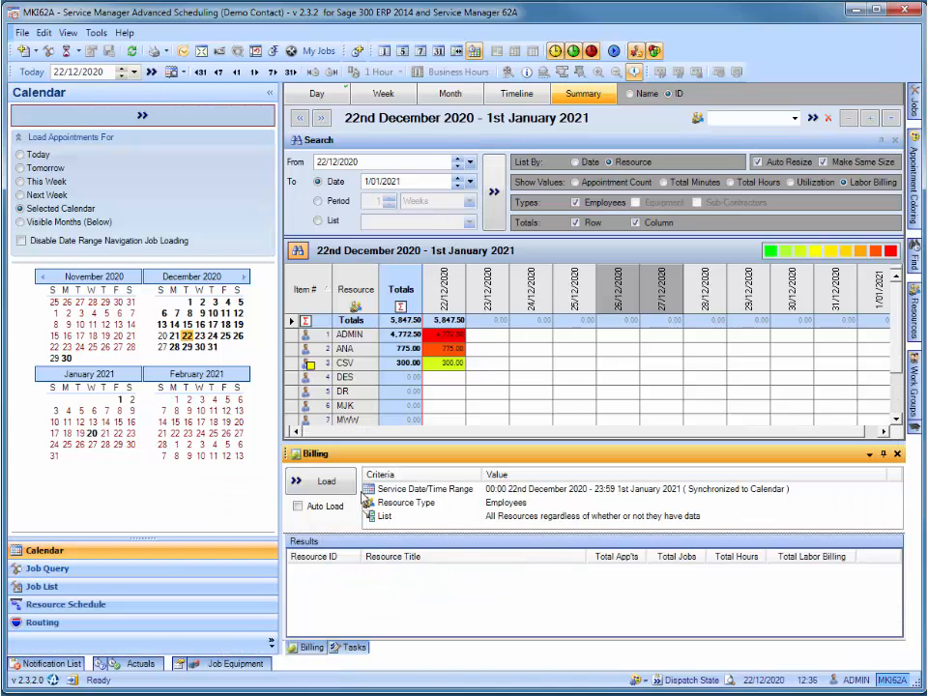
pyautogui.click(317, 480)
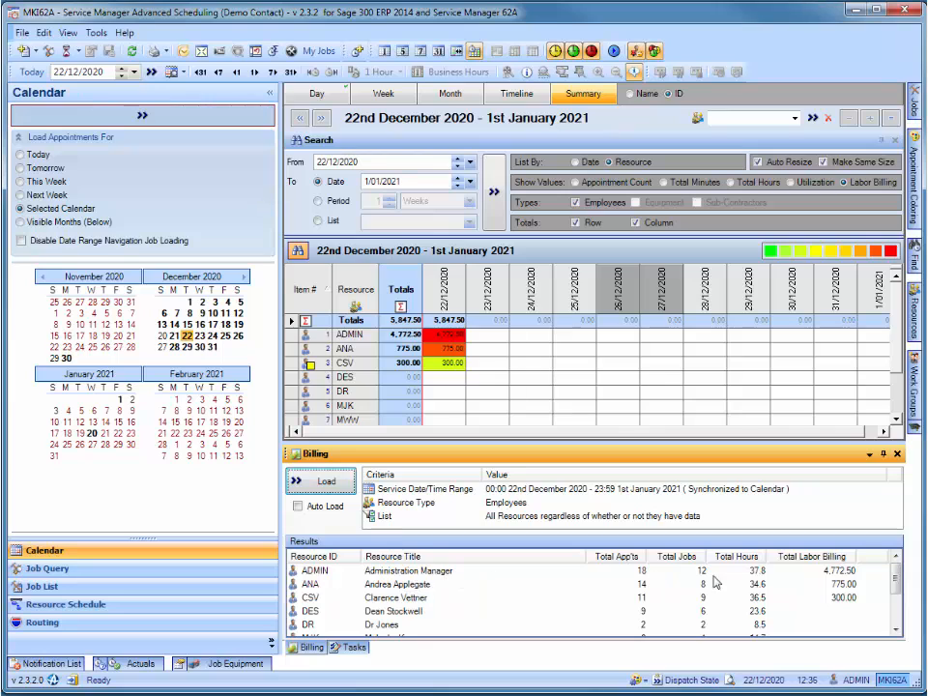
pyautogui.click(772, 570)
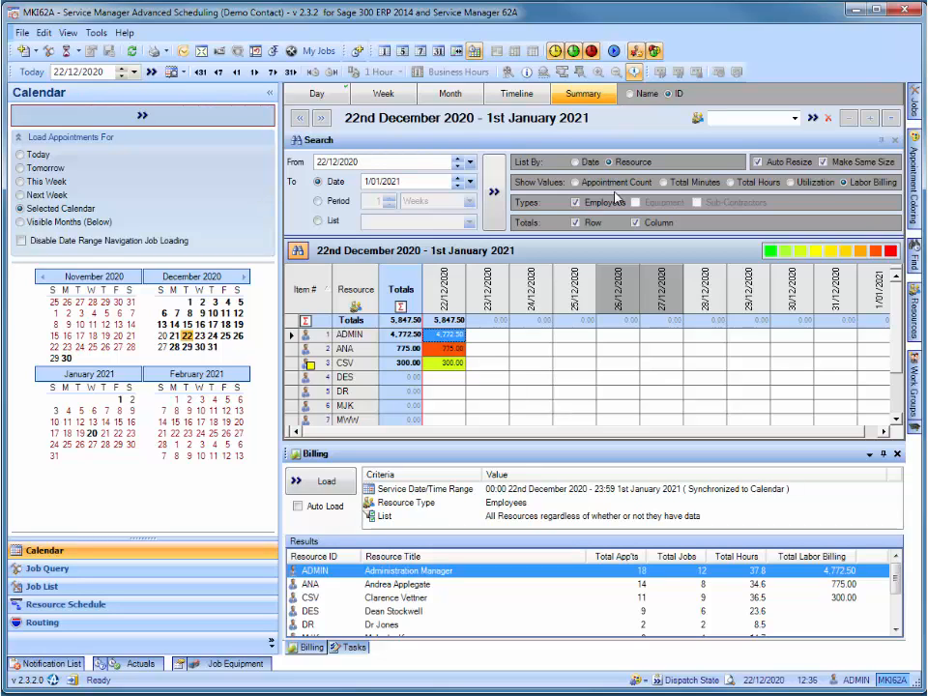
# Step: Switch to the Job List and load all of today's jobs
pyautogui.click(121, 594)
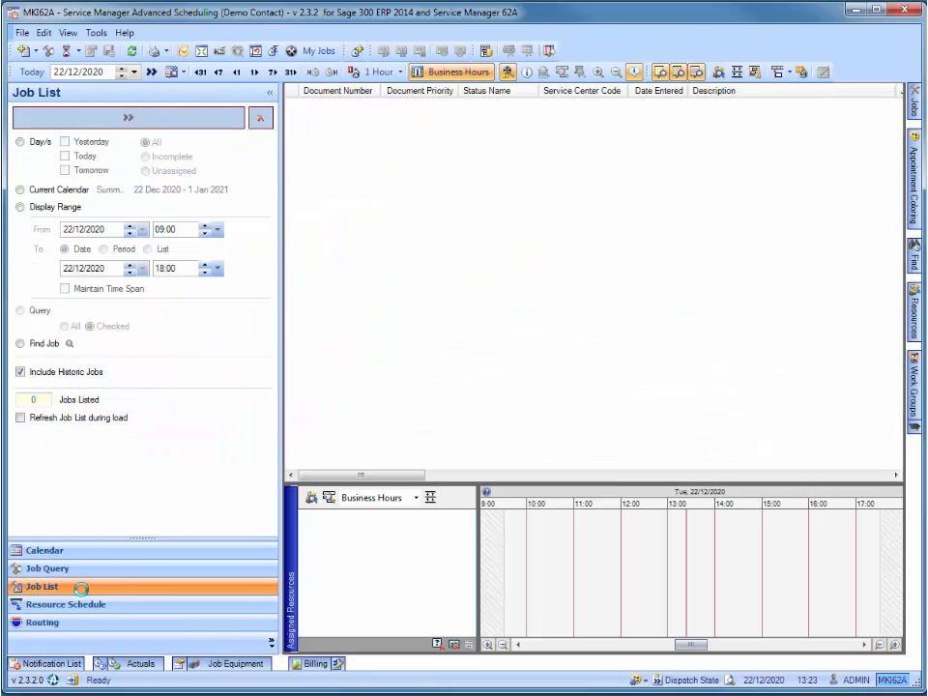
pyautogui.click(22, 144)
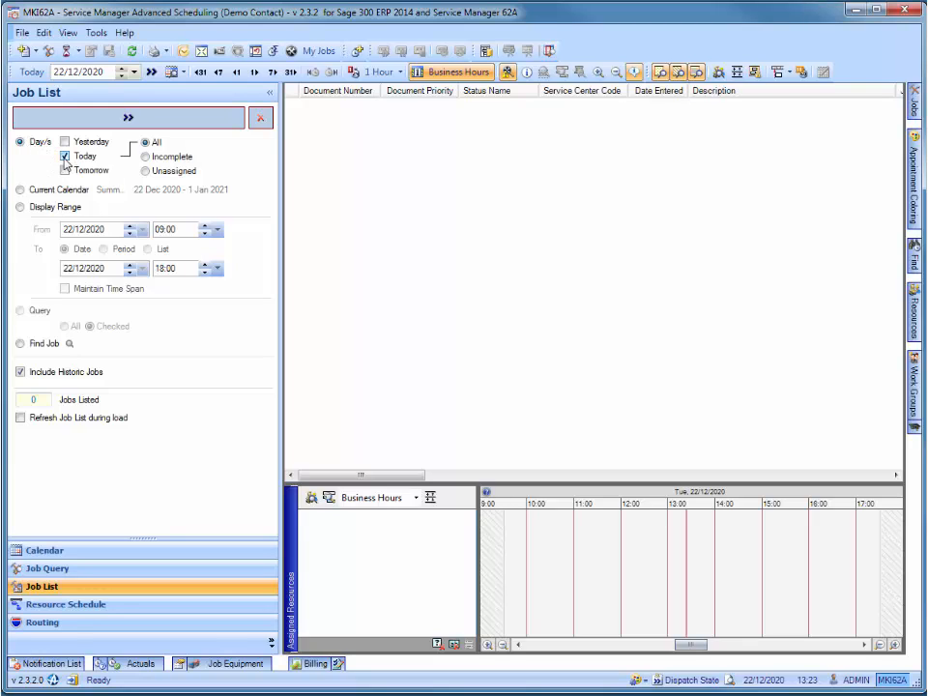
pyautogui.click(109, 119)
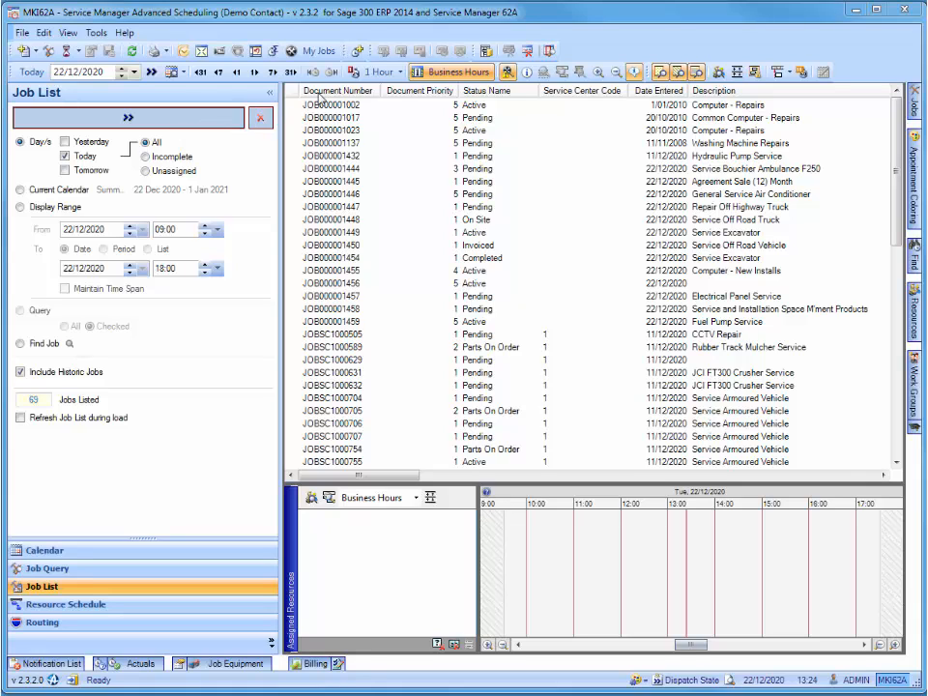
# Step: Try including the Accumulated Costed To Date column in the Job List's selected columns, and discard the column setup changes
pyautogui.rightClick(560, 91)
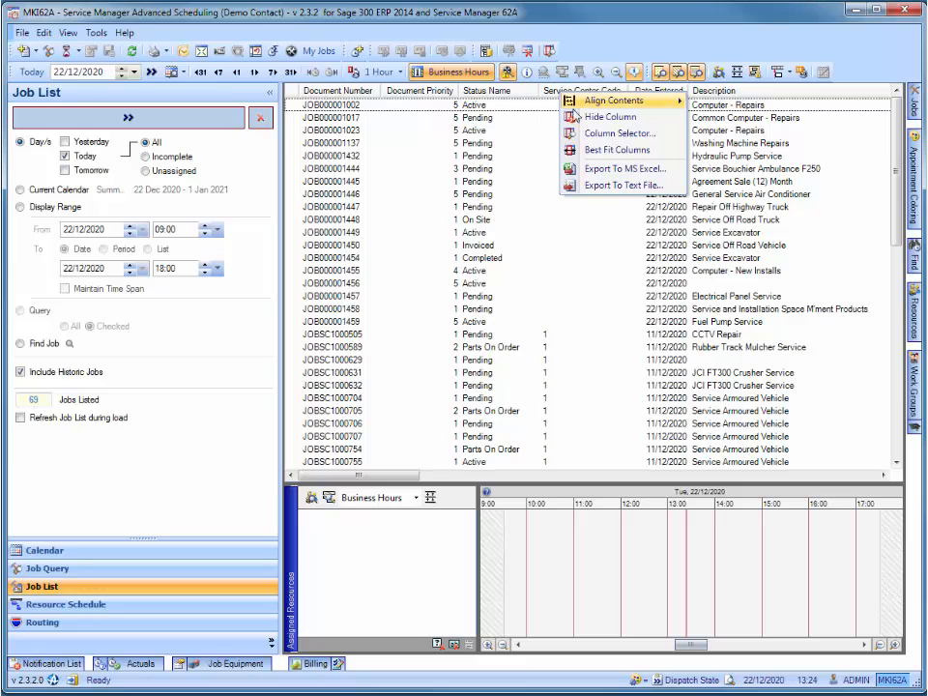
pyautogui.click(586, 135)
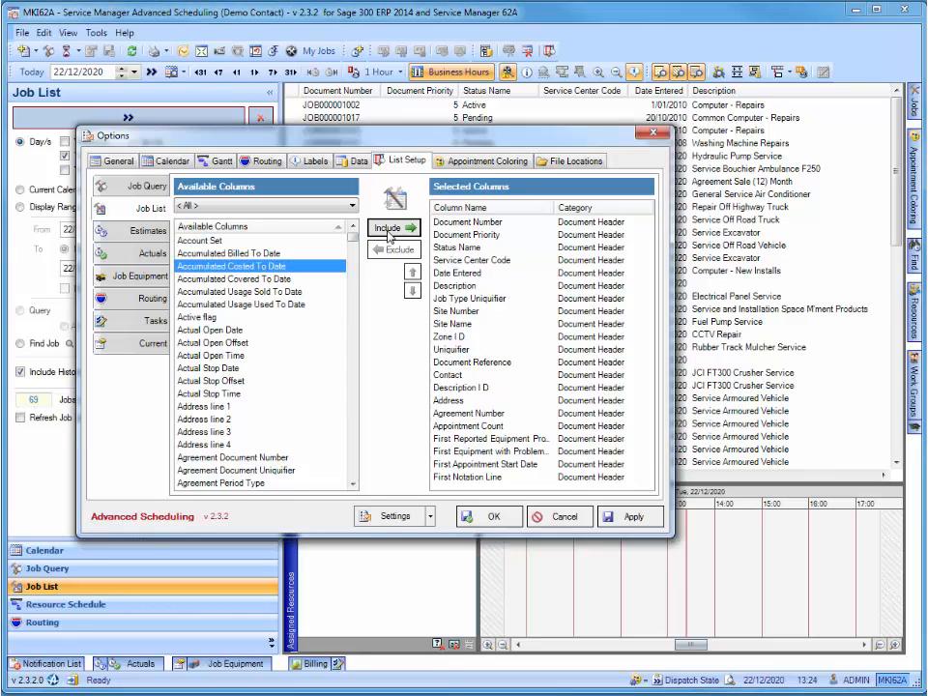
pyautogui.click(390, 228)
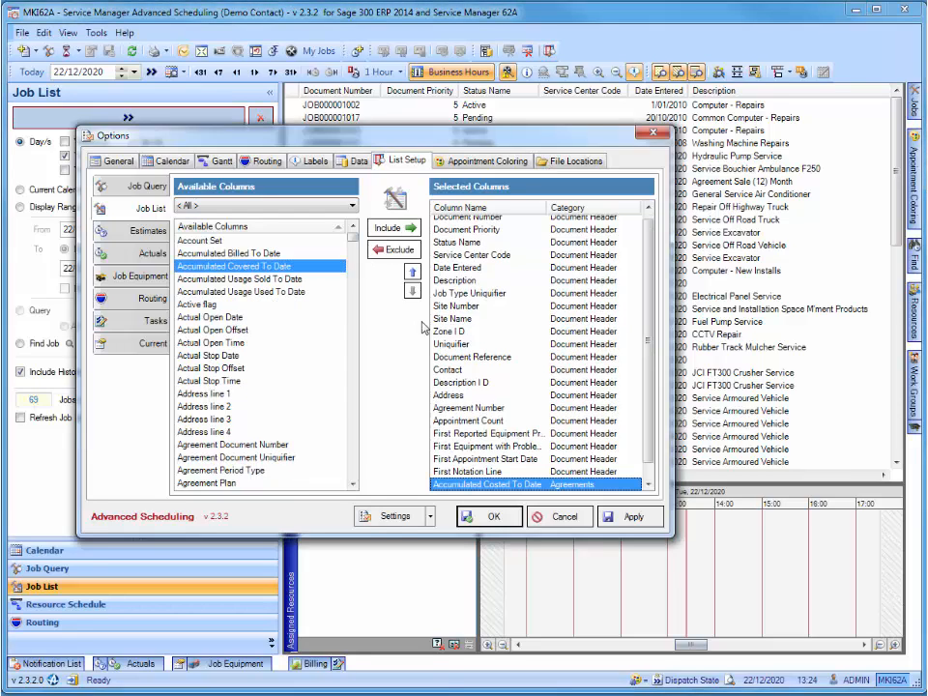
pyautogui.click(411, 273)
pyautogui.click(411, 290)
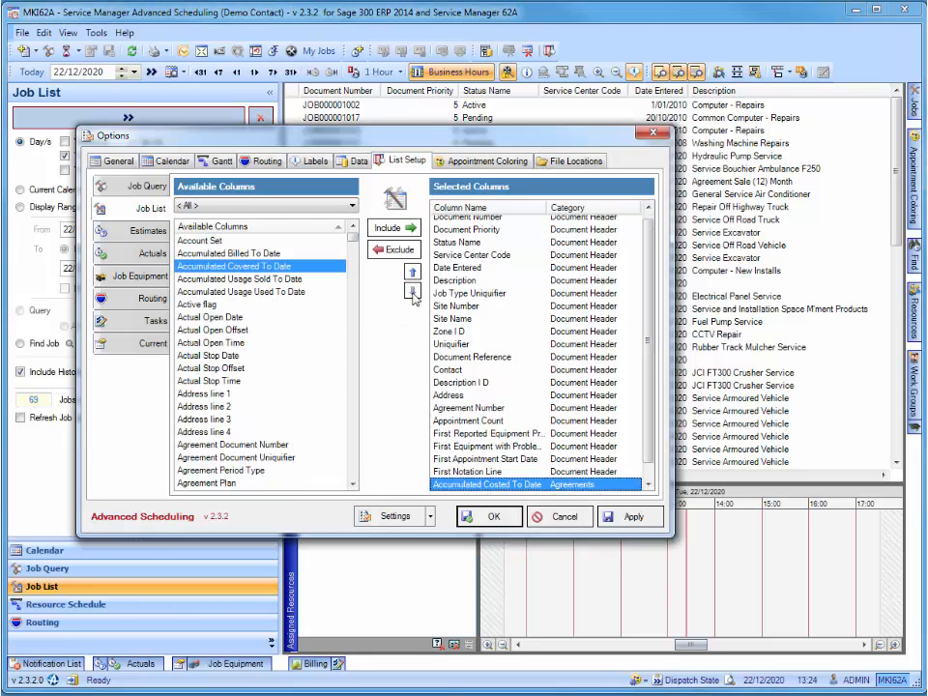
pyautogui.click(565, 520)
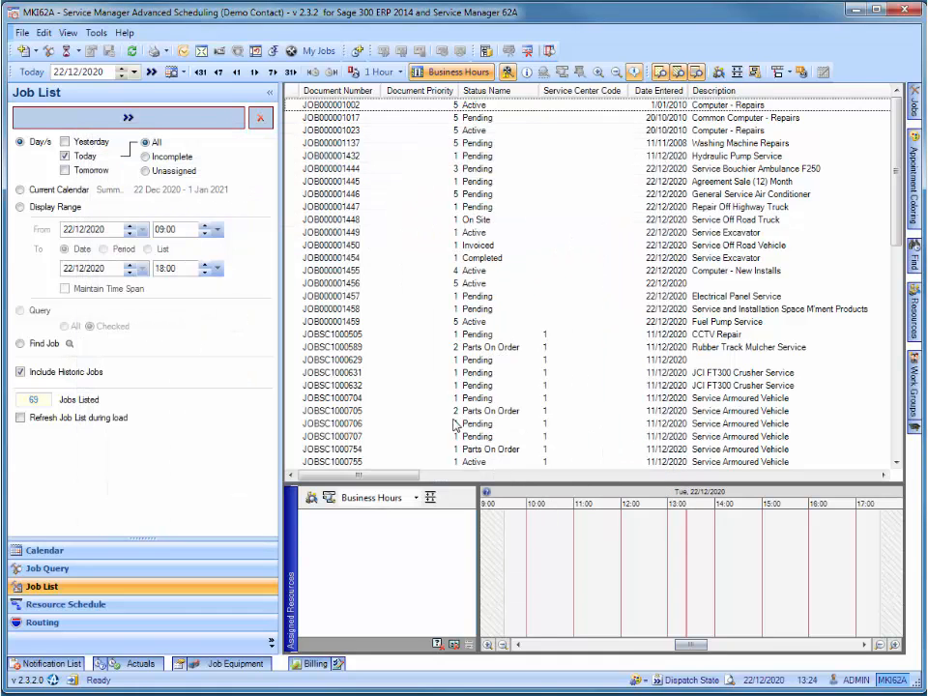
# Step: Select the Common Computer - Repairs job, show its available resources area, and load all employees into it
pyautogui.click(330, 118)
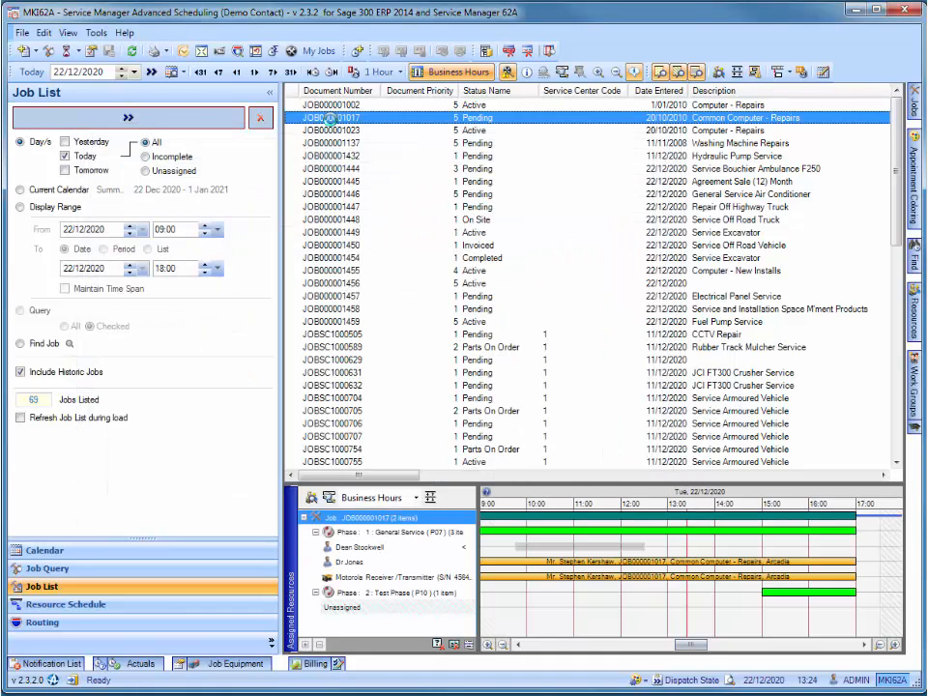
pyautogui.moveTo(330, 118)
pyautogui.moveTo(460, 617)
pyautogui.click(311, 498)
pyautogui.click(441, 576)
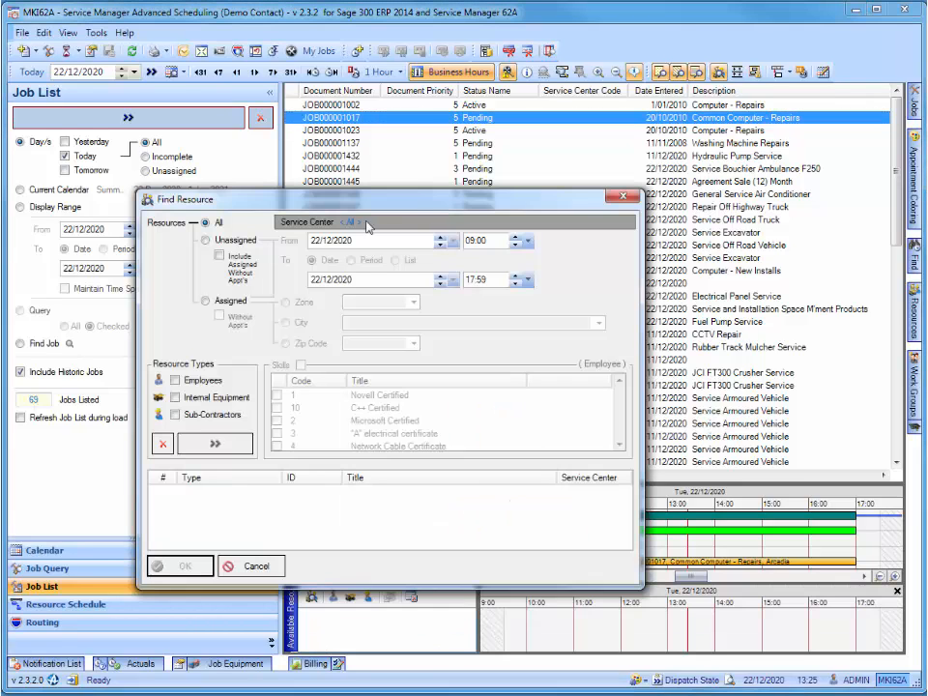
pyautogui.click(205, 445)
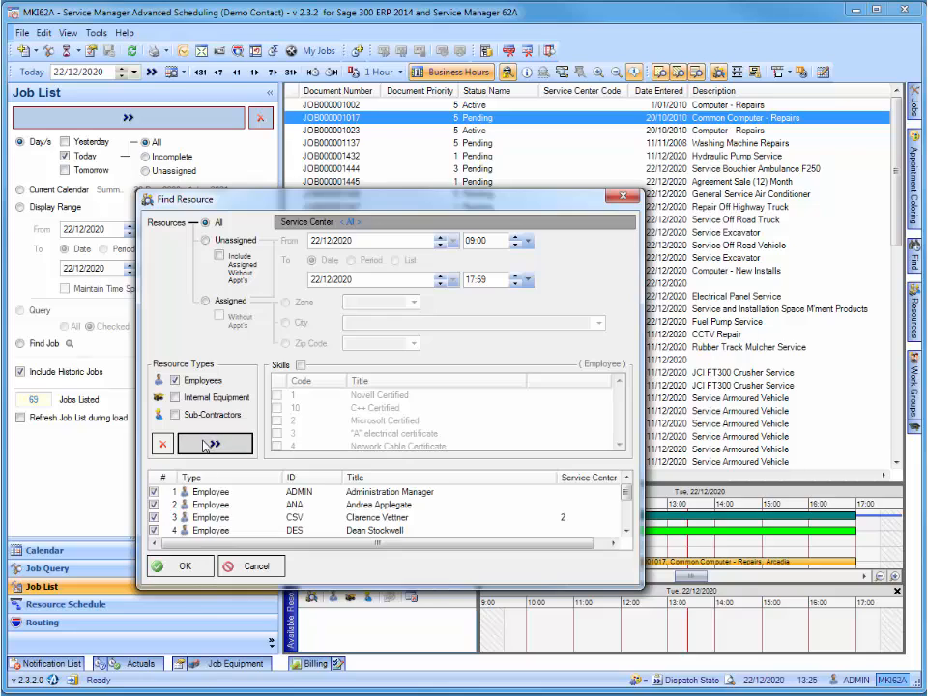
pyautogui.click(183, 566)
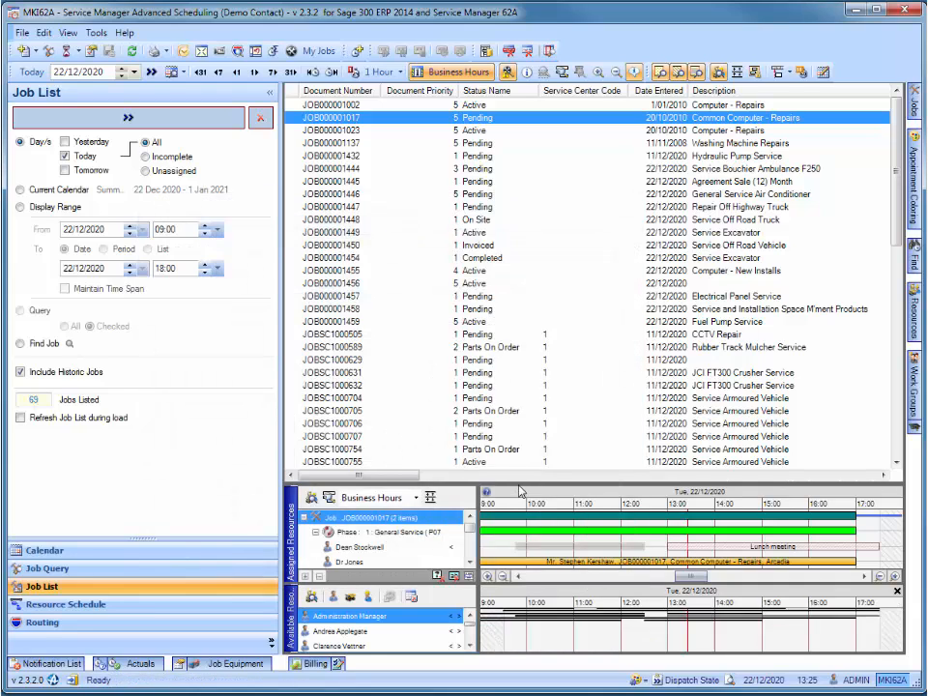
# Step: Enlarge the resource areas and assign employee ANA to the unassigned Test Phase (P10), creating appointments that match the phase estimate
pyautogui.moveTo(519, 485); pyautogui.dragTo(522, 400)
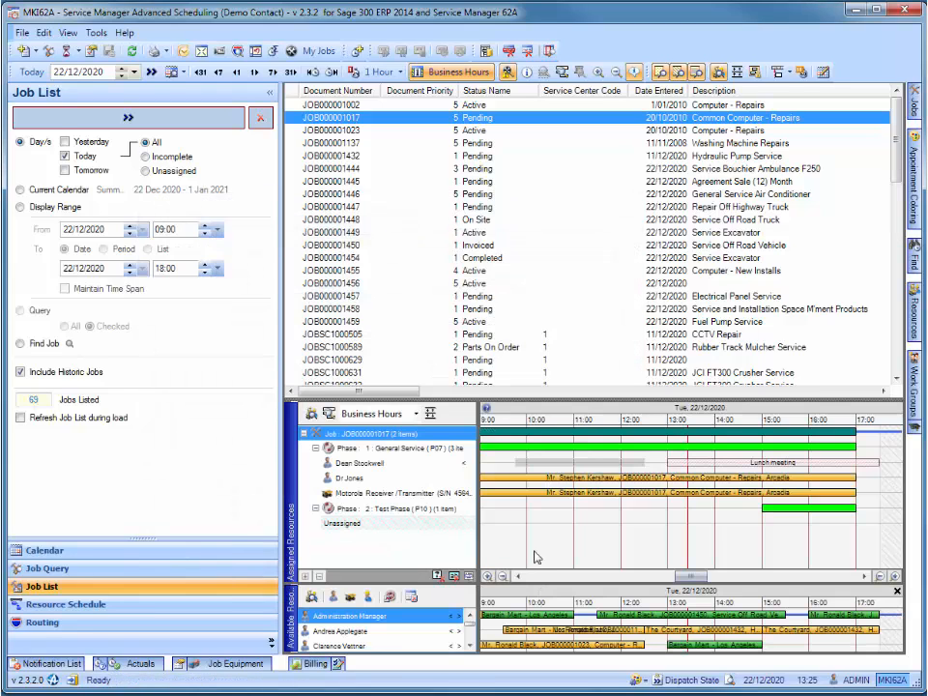
pyautogui.moveTo(538, 584); pyautogui.dragTo(538, 556)
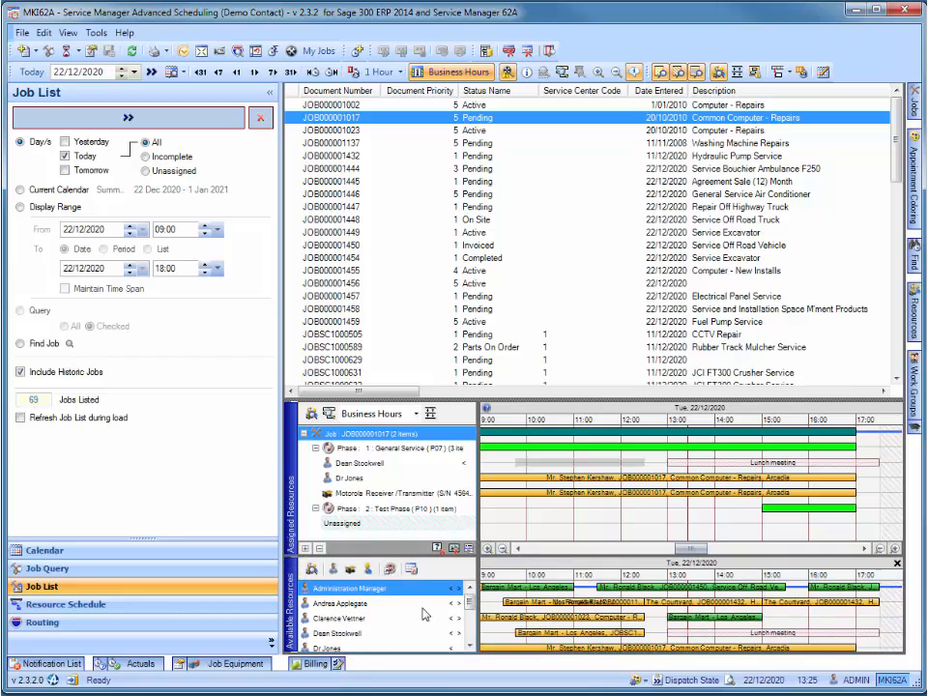
pyautogui.click(326, 604)
pyautogui.moveTo(327, 612); pyautogui.dragTo(329, 522)
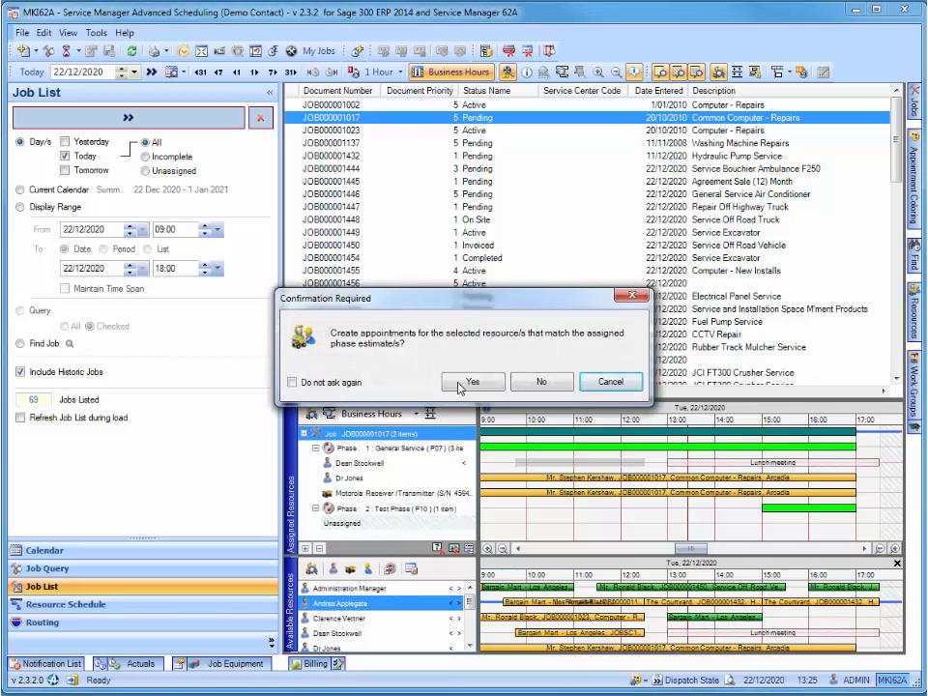
pyautogui.click(463, 382)
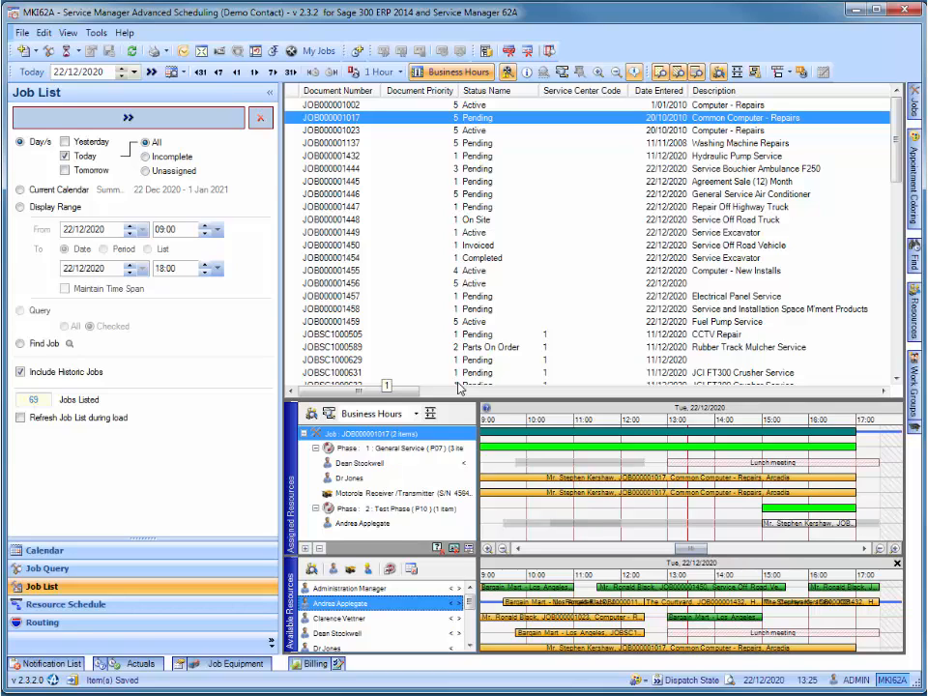
# Step: Assign employee MWW from the resource filter to the General Service (P07) phase with estimate-matching appointments, and enlarge the available resources area
pyautogui.click(913, 304)
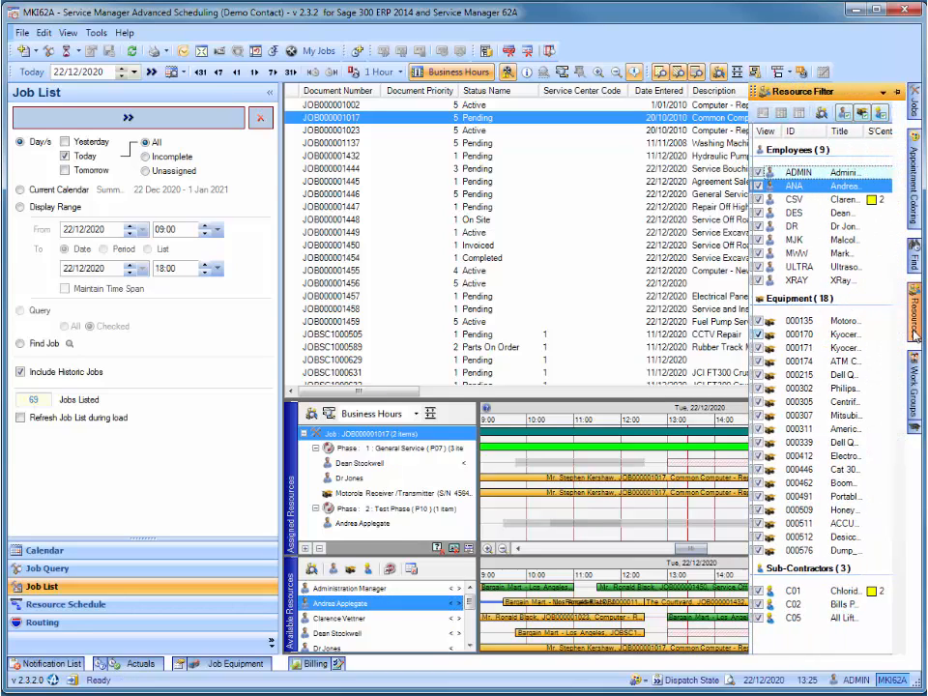
pyautogui.click(785, 253)
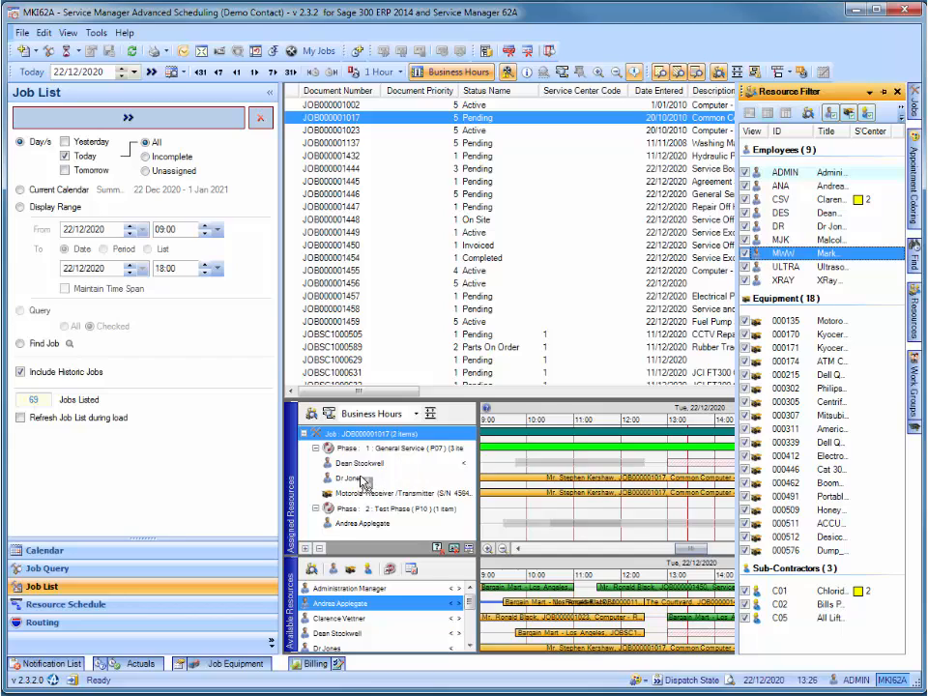
pyautogui.moveTo(361, 477); pyautogui.dragTo(360, 477)
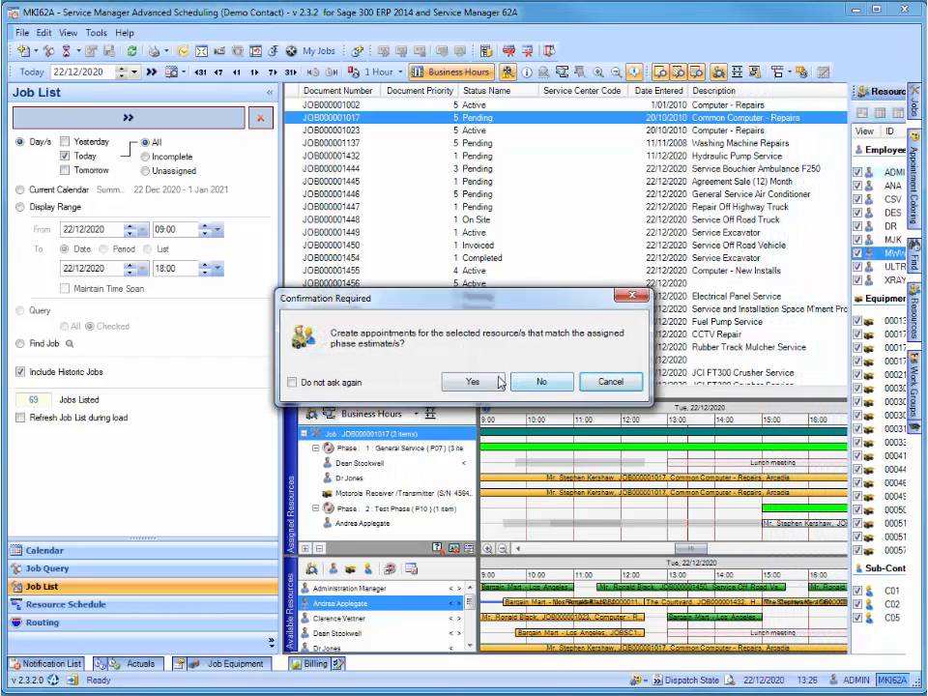
pyautogui.click(497, 382)
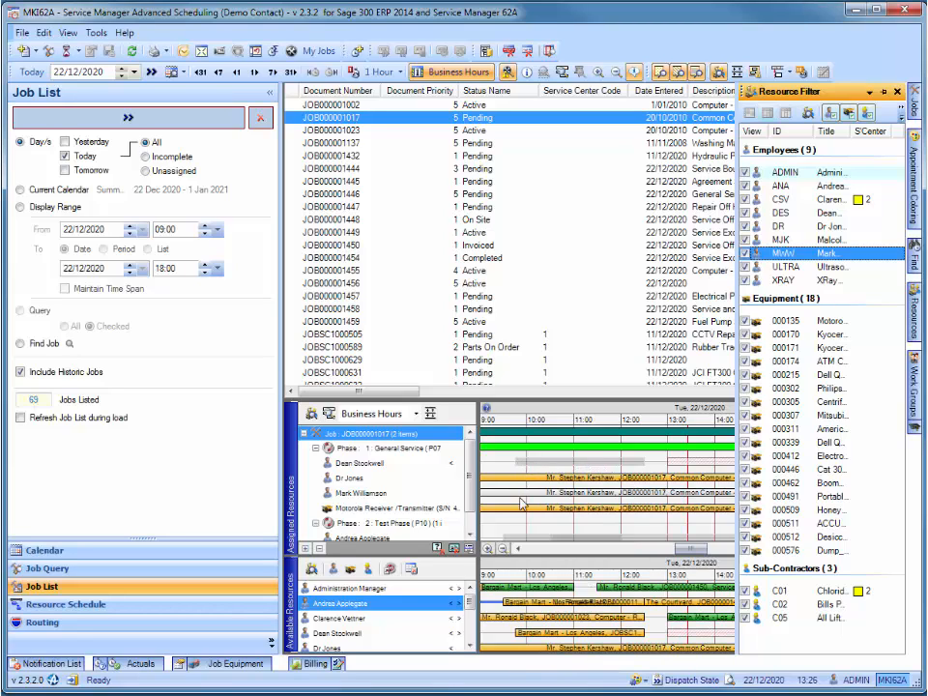
pyautogui.moveTo(512, 528); pyautogui.dragTo(514, 524)
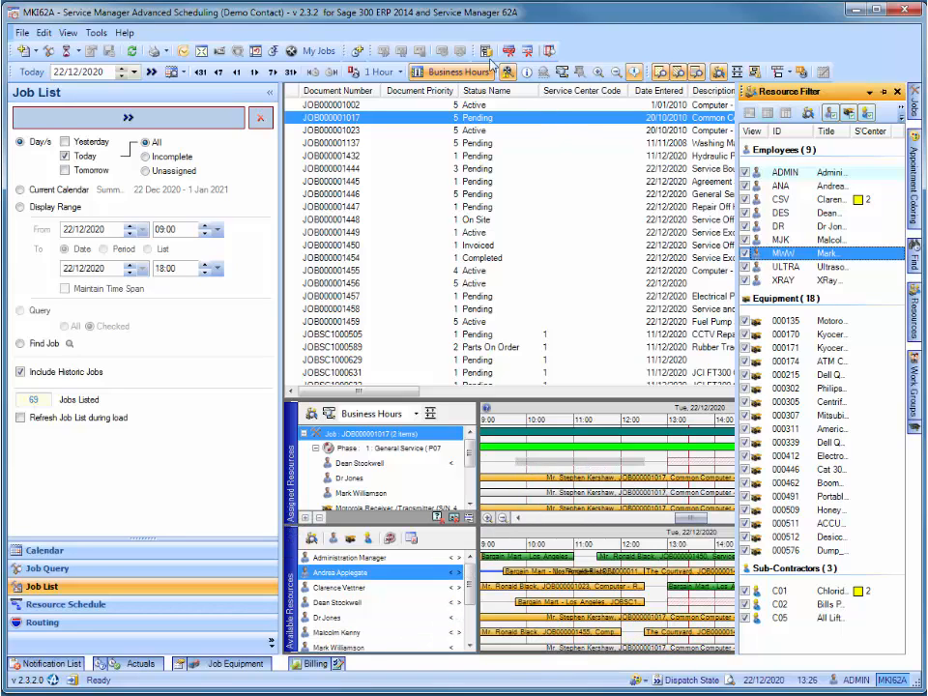
pyautogui.click(524, 55)
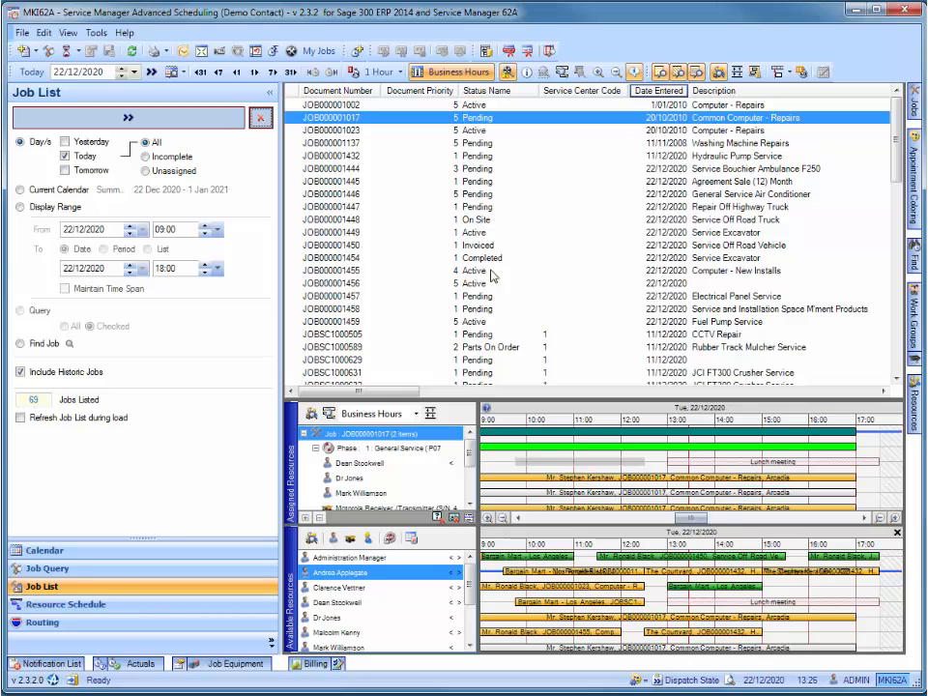
# Step: Load the Resource Schedule for Today and move employee DES's Bargain Mart appointment to start at about 10:10
pyautogui.click(102, 607)
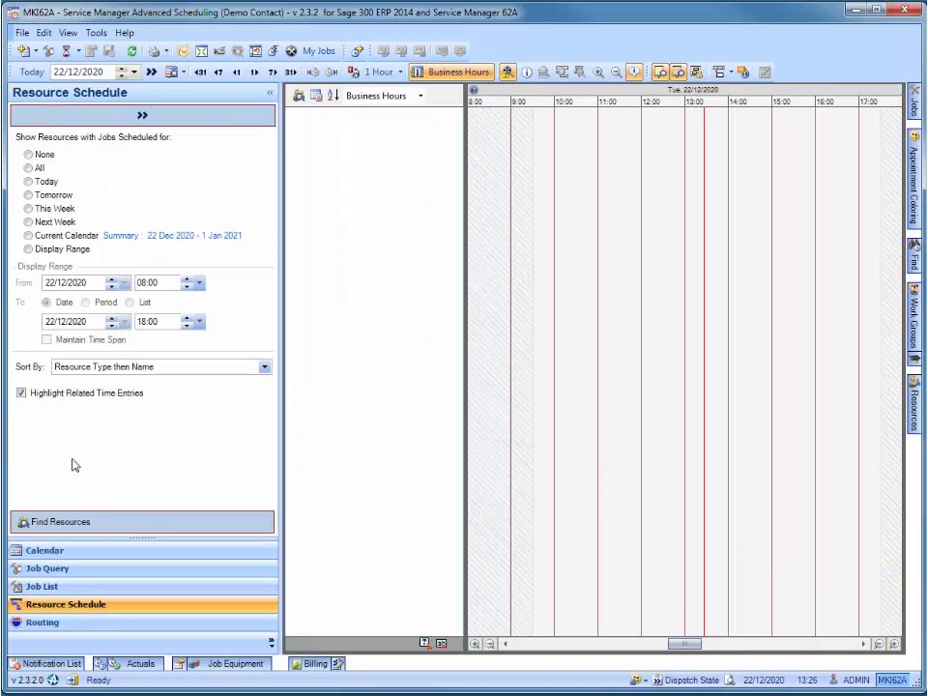
pyautogui.click(46, 182)
pyautogui.click(114, 120)
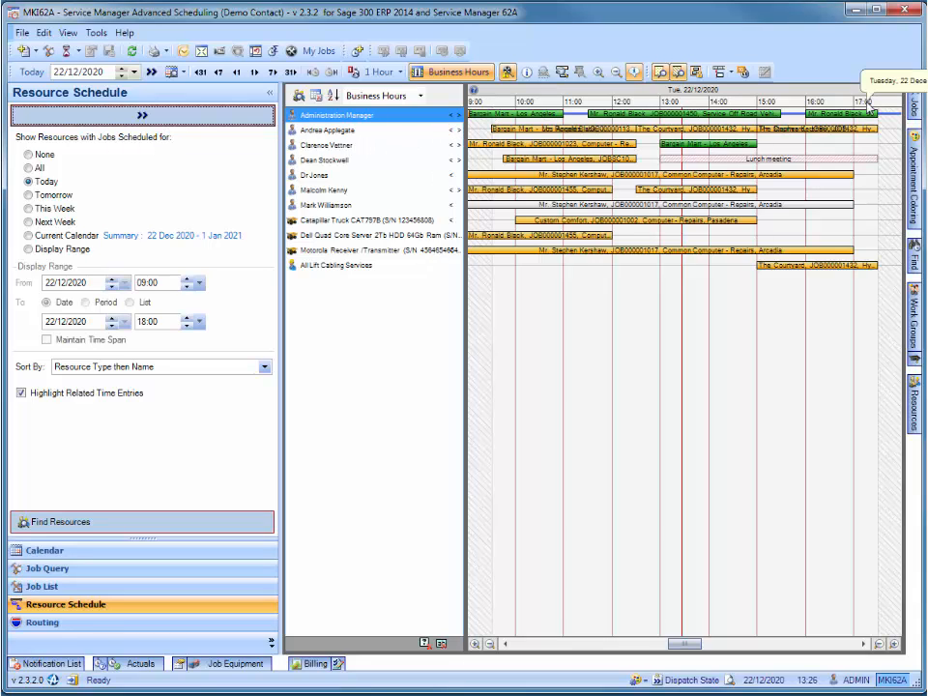
pyautogui.click(629, 163)
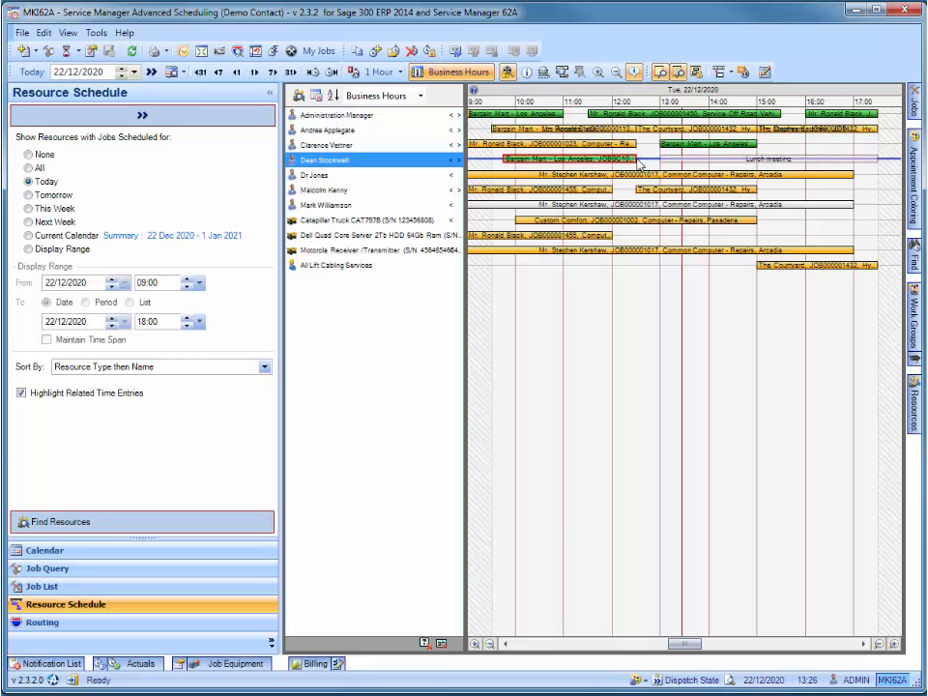
pyautogui.moveTo(638, 163); pyautogui.dragTo(611, 156)
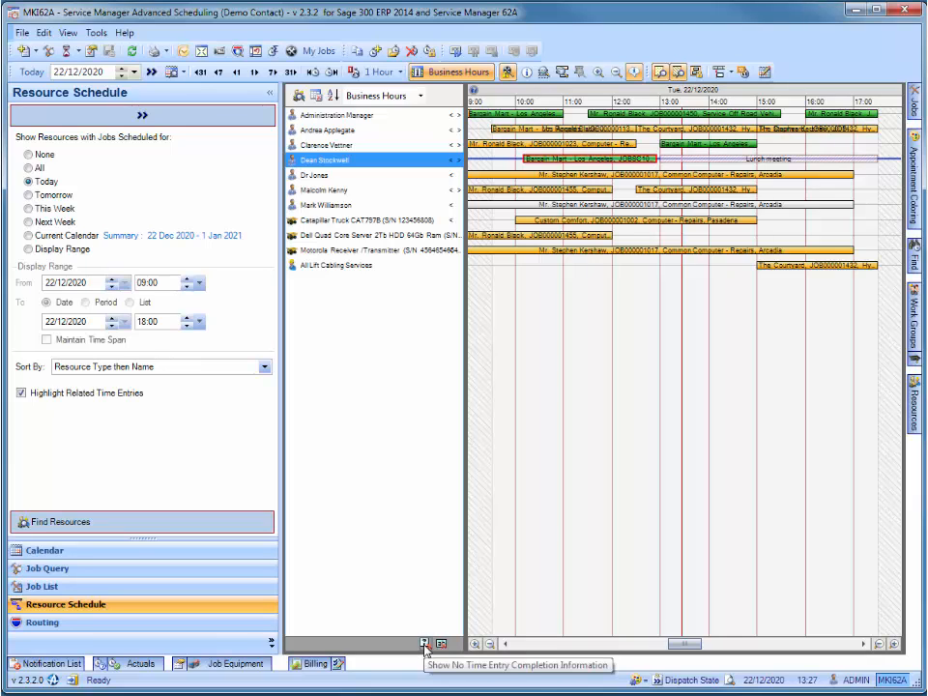
# Step: Show time entry completion on the schedule as Percentage Complete, and switch it to Actual Timing
pyautogui.click(424, 646)
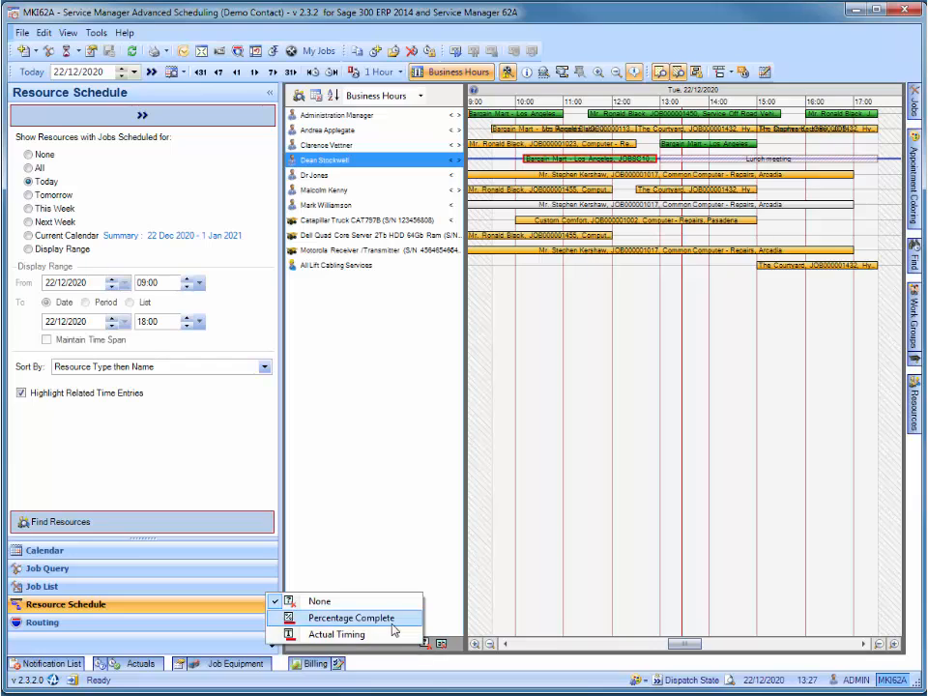
pyautogui.click(393, 626)
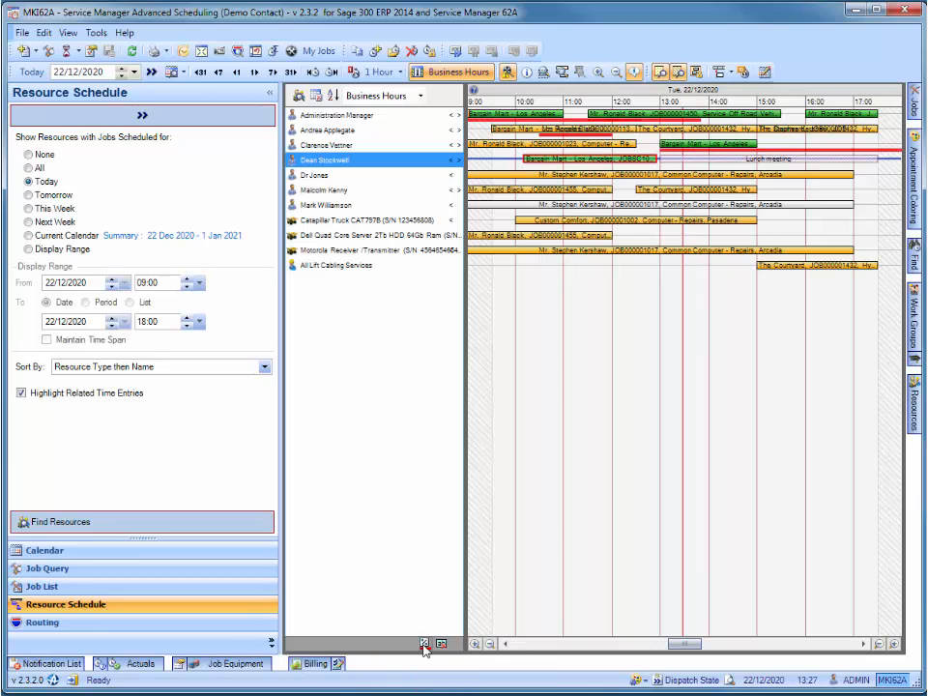
pyautogui.click(423, 646)
pyautogui.click(369, 635)
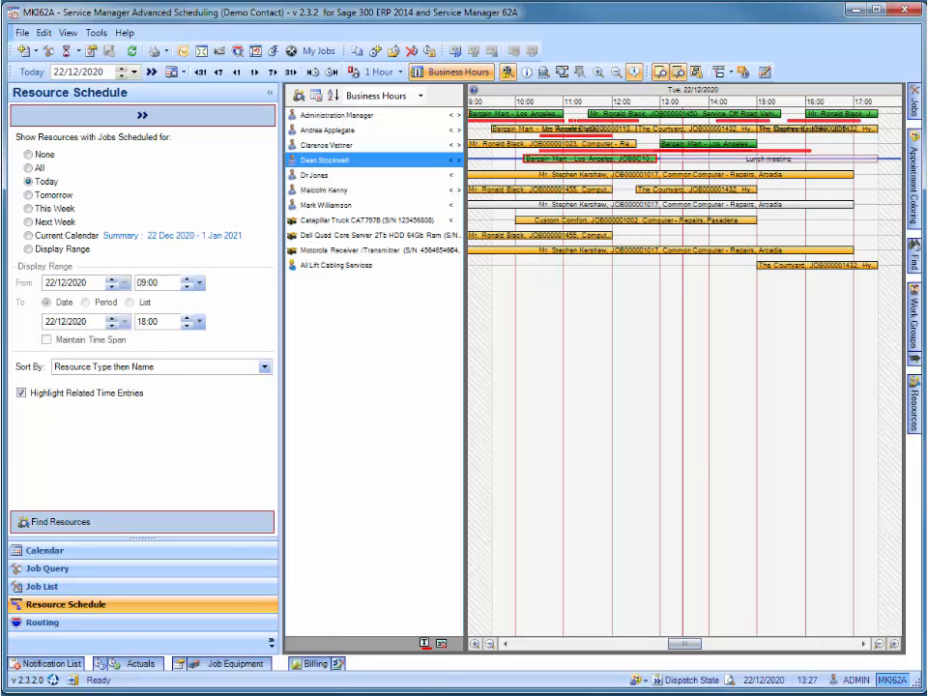
# Step: Switch to Routing, list the employees with jobs on 22/12/2020, and toggle equipment and sub-contractors on and off again
pyautogui.click(123, 623)
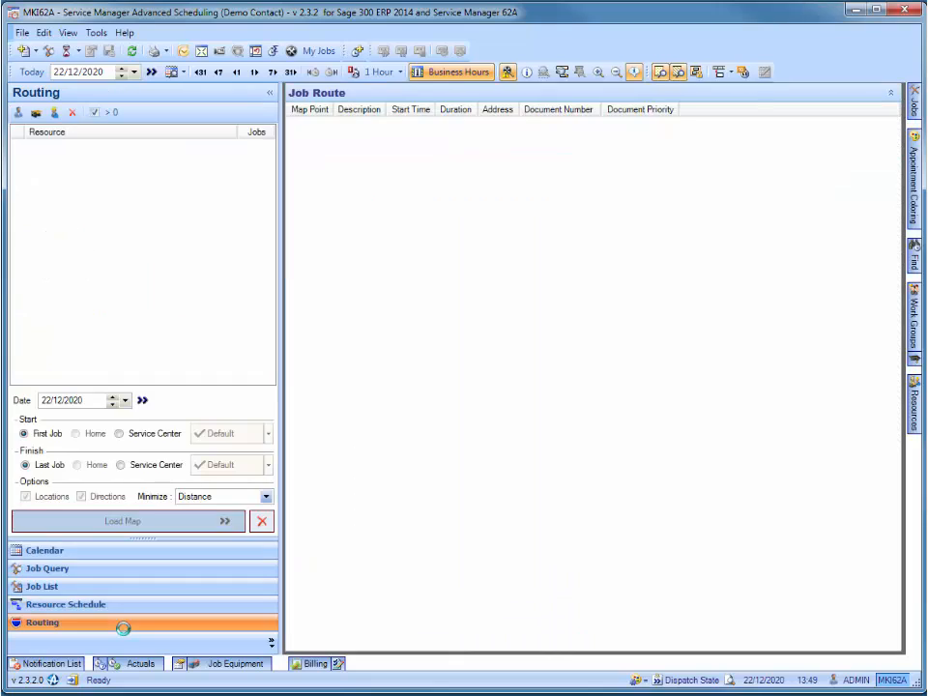
pyautogui.click(19, 115)
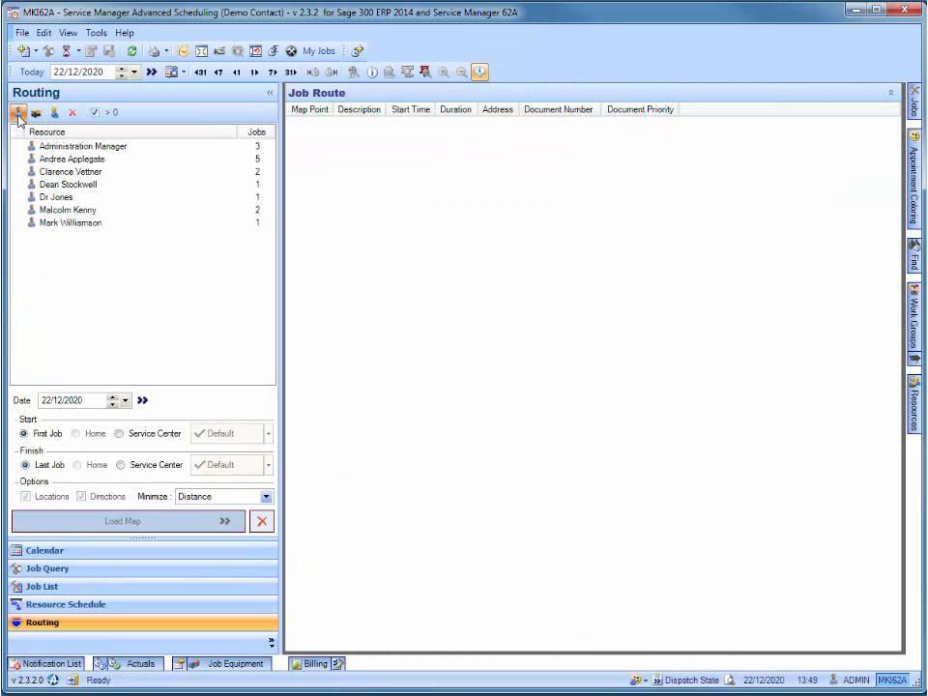
pyautogui.click(36, 113)
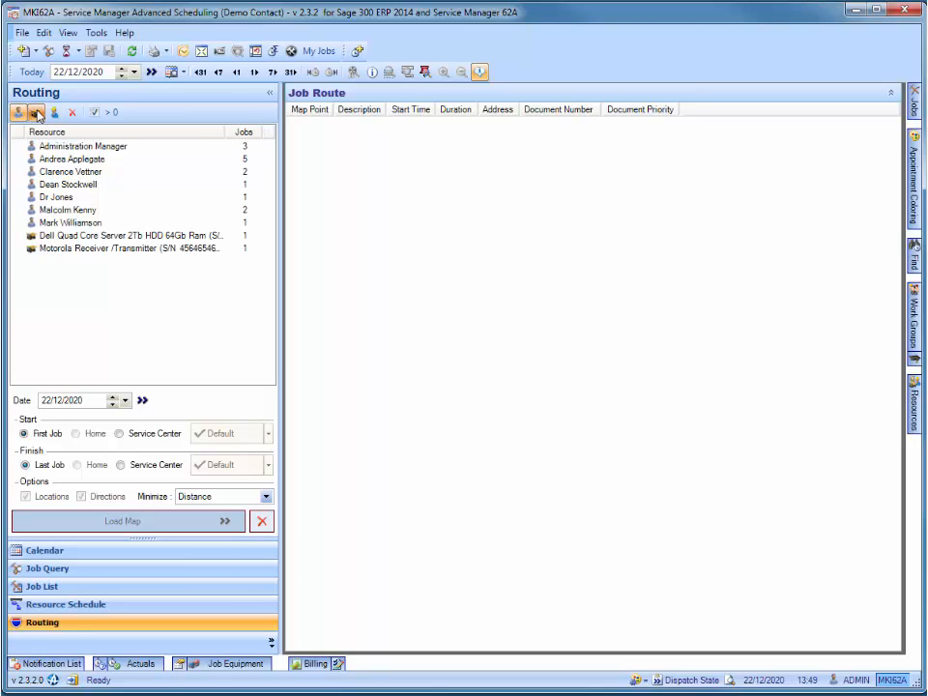
pyautogui.click(54, 113)
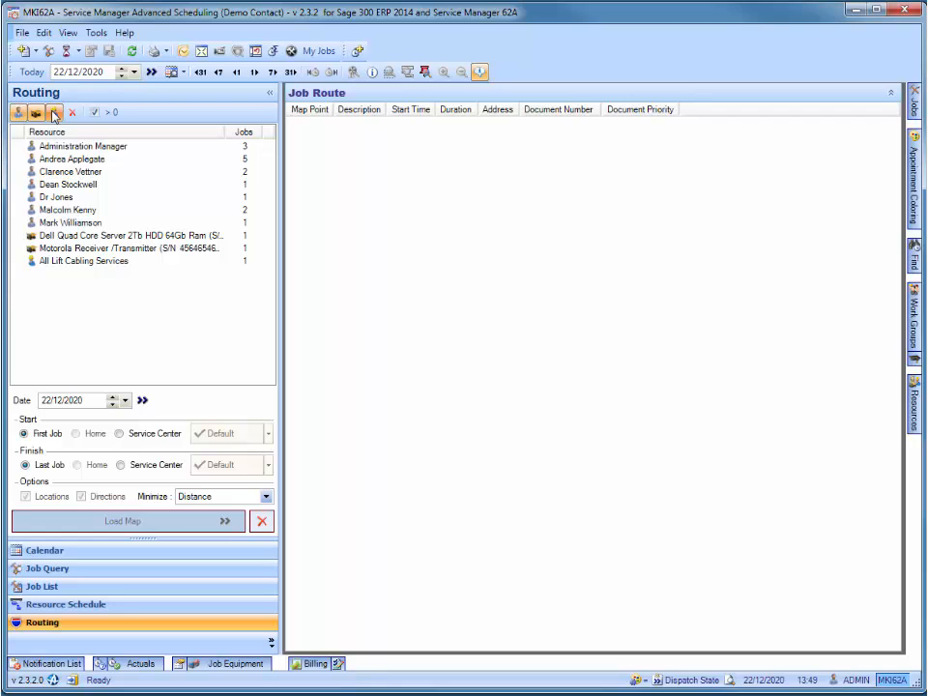
pyautogui.click(54, 113)
pyautogui.click(36, 113)
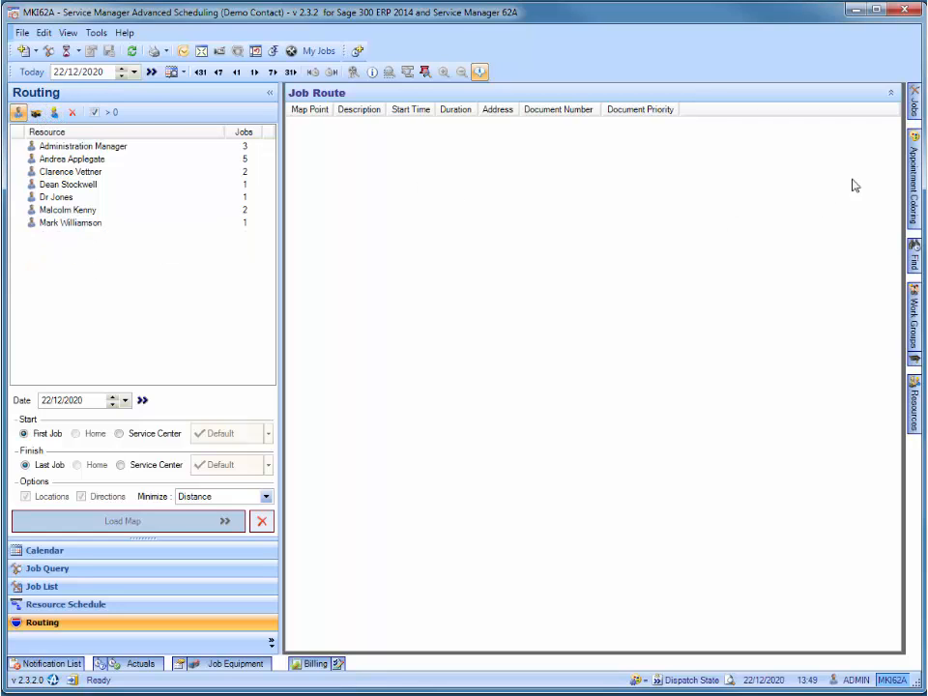
# Step: Add equipment 000135 from the resource filter to the Routing list, and toggle the jobs > 0 filter off and on again
pyautogui.moveTo(913, 406)
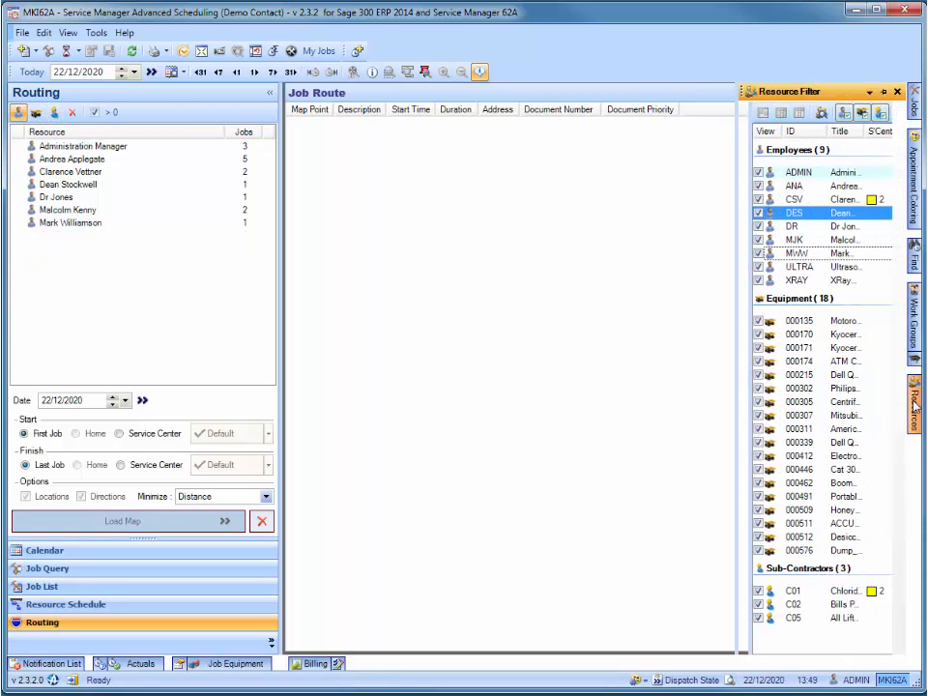
pyautogui.moveTo(798, 320); pyautogui.dragTo(145, 274)
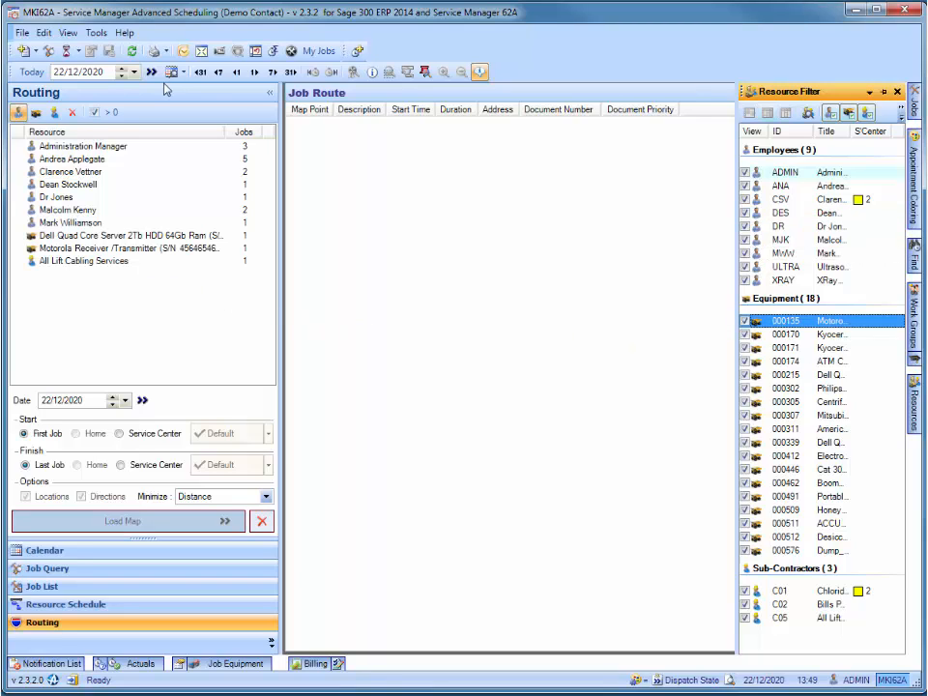
pyautogui.click(97, 115)
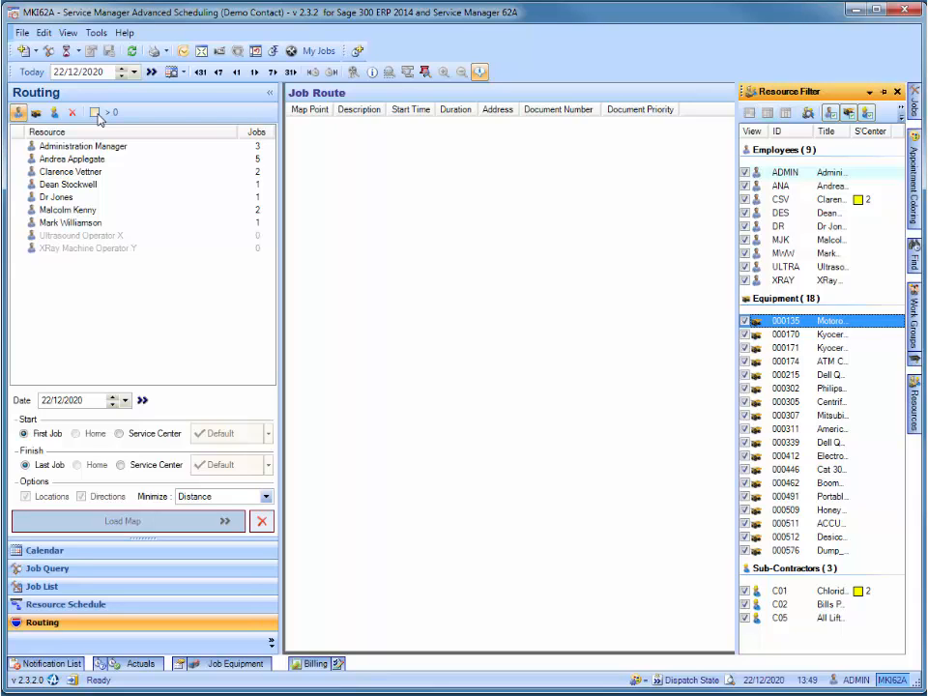
pyautogui.click(95, 113)
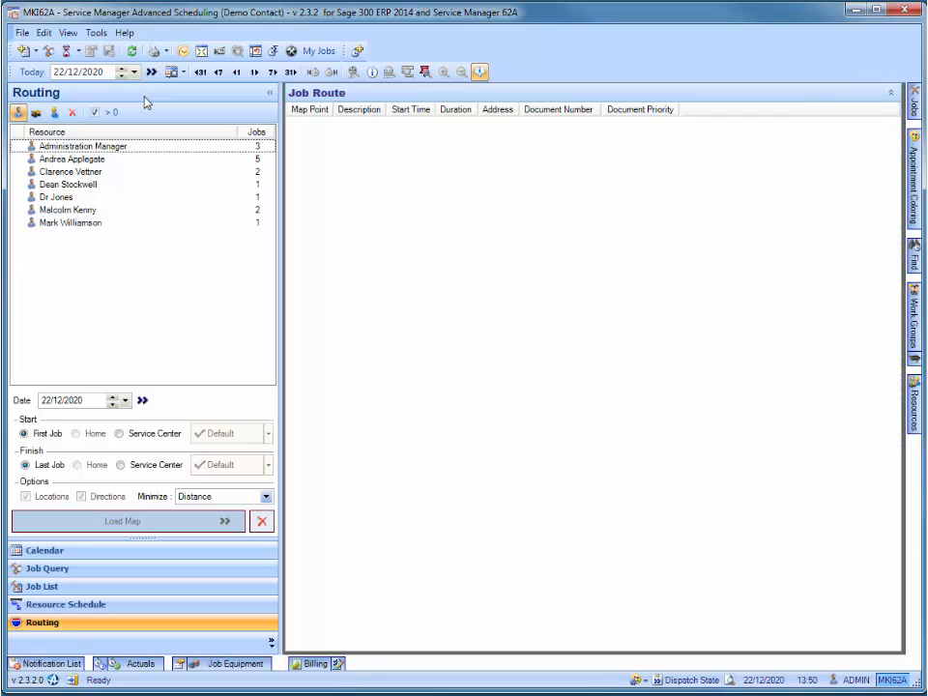
# Step: Review the 22/12/2020 job routes of the listed employees one by one, and return to ADMIN's route
pyautogui.click(118, 148)
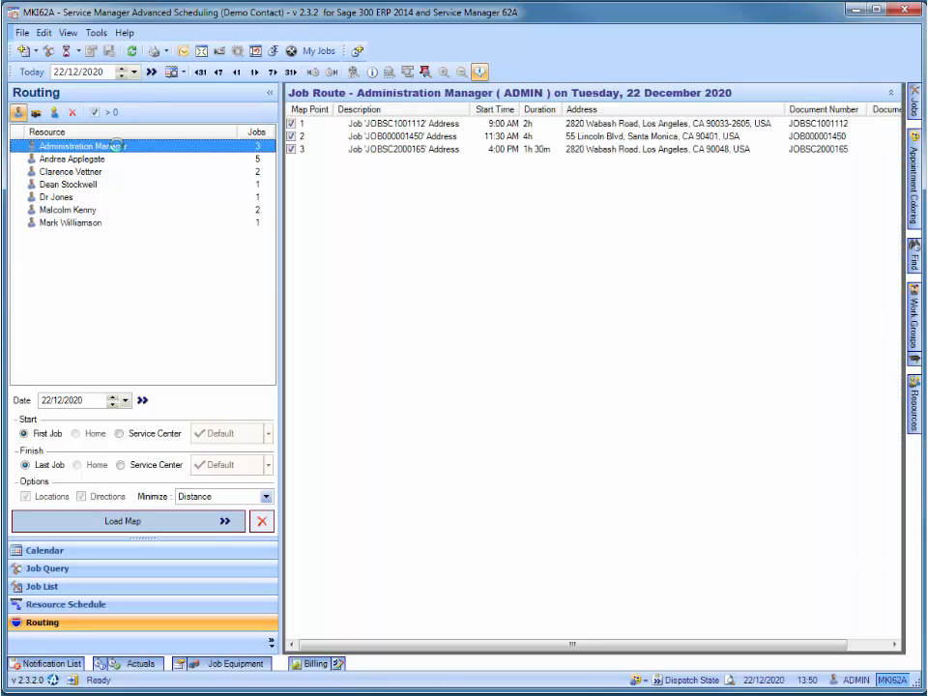
pyautogui.click(115, 163)
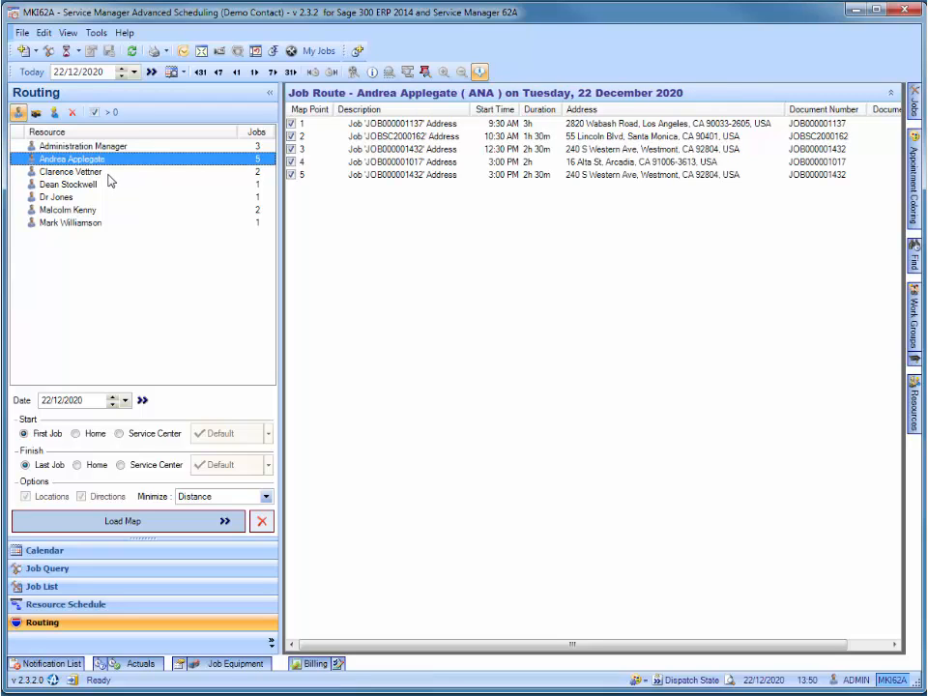
pyautogui.click(108, 175)
pyautogui.click(105, 187)
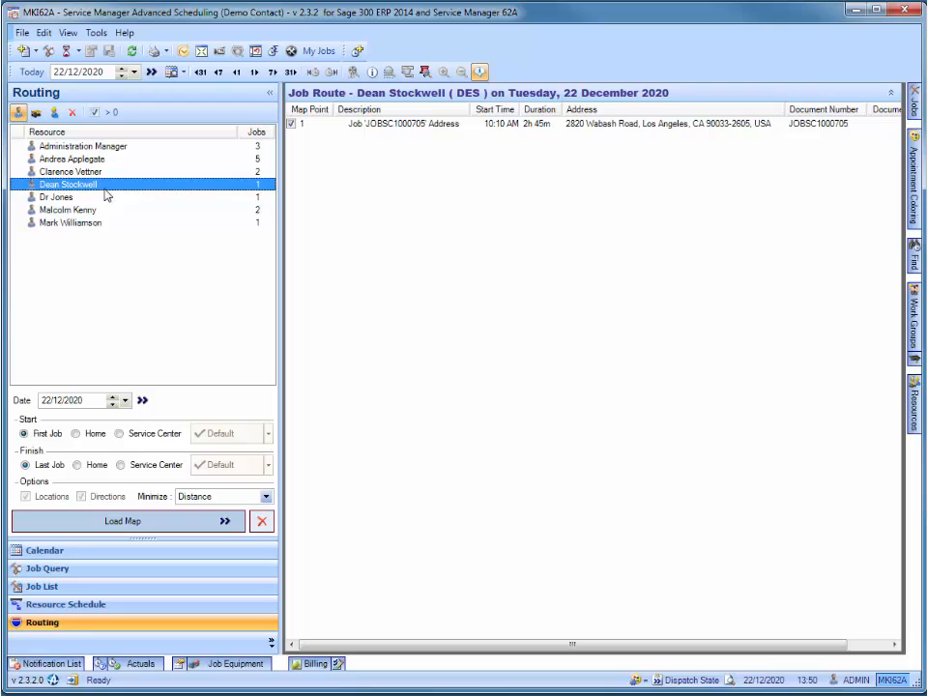
pyautogui.click(104, 198)
pyautogui.click(104, 210)
pyautogui.click(105, 224)
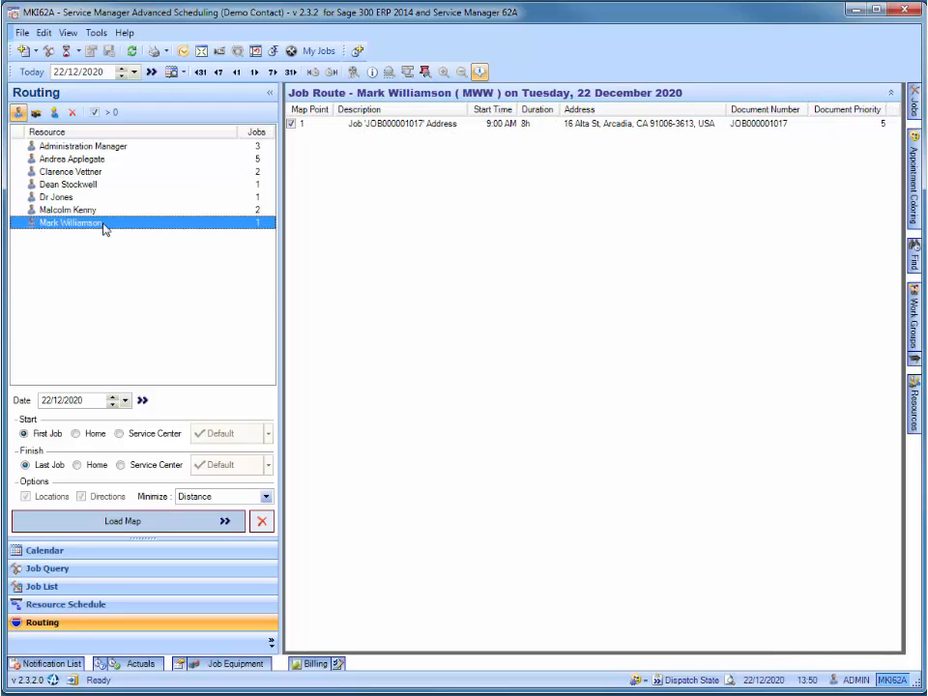
pyautogui.click(83, 145)
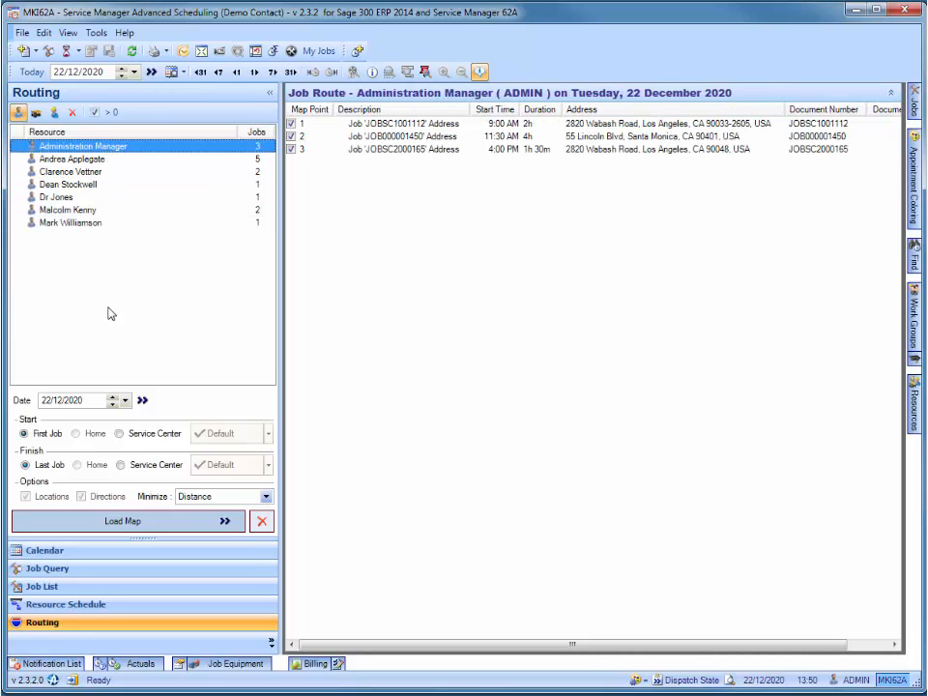
# Step: Set the route start to Service Center and ANA's finish to Home, and view her route on the map
pyautogui.click(126, 435)
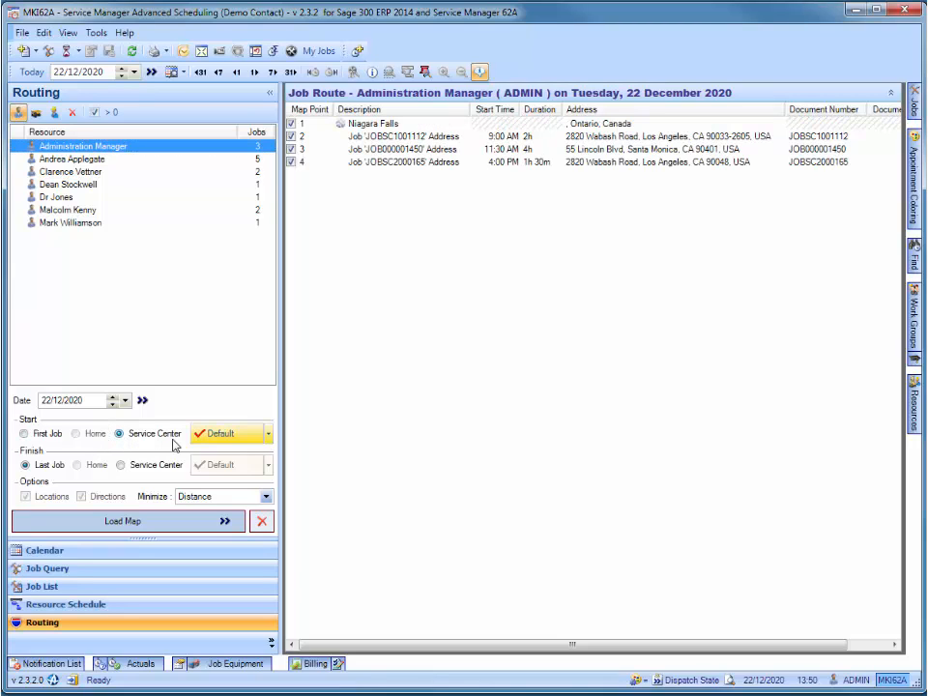
pyautogui.click(86, 159)
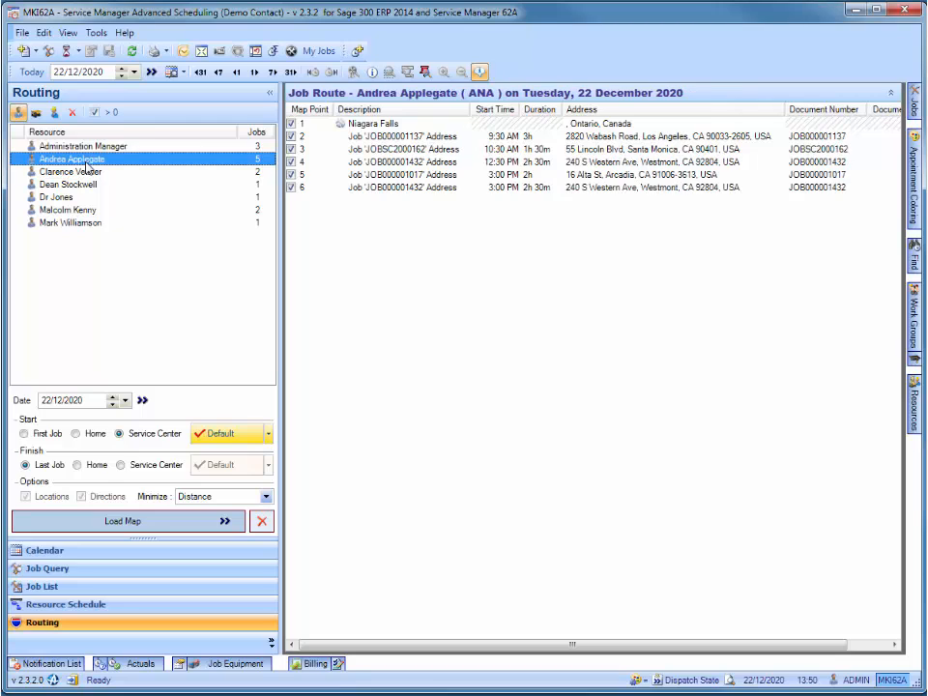
pyautogui.click(85, 467)
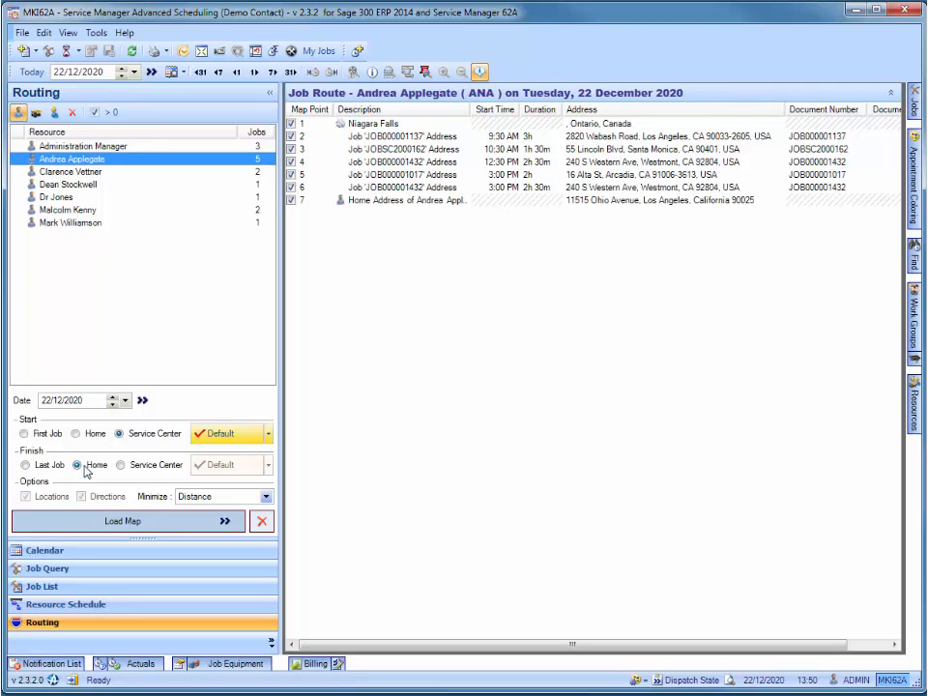
pyautogui.click(112, 524)
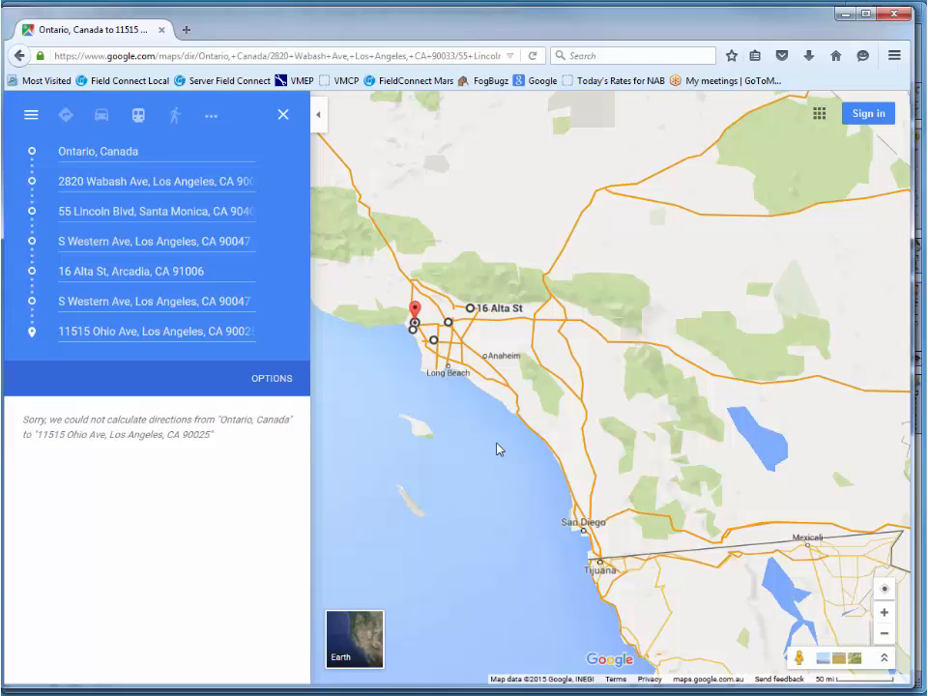
pyautogui.scroll(1, 497, 444)
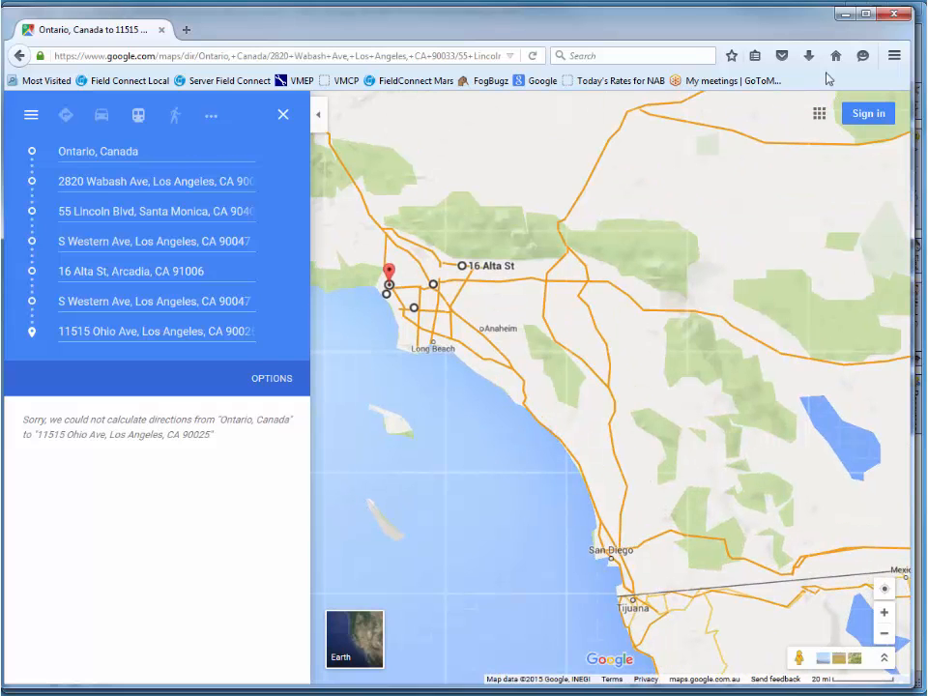
pyautogui.click(895, 14)
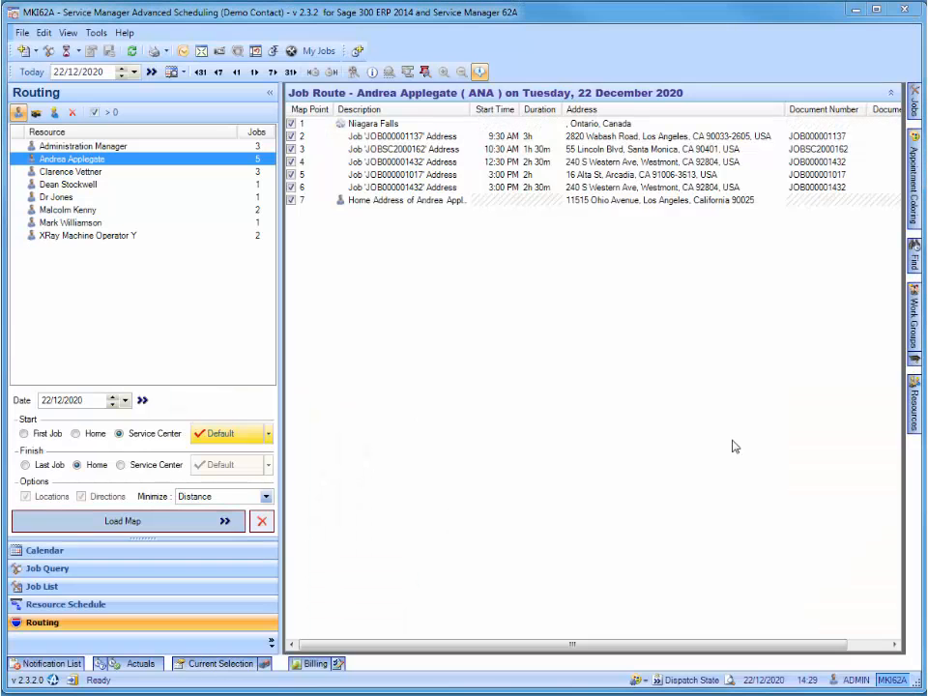
# Step: Set the routing mapping method in the options to Bing Maps in Routing View
pyautogui.click(97, 31)
pyautogui.click(114, 49)
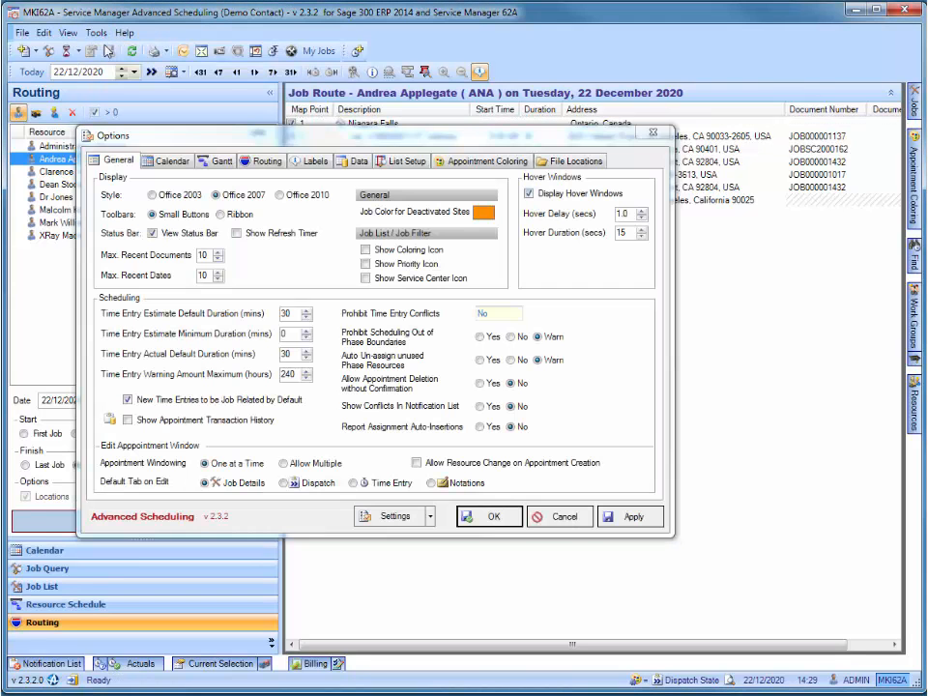
pyautogui.click(250, 161)
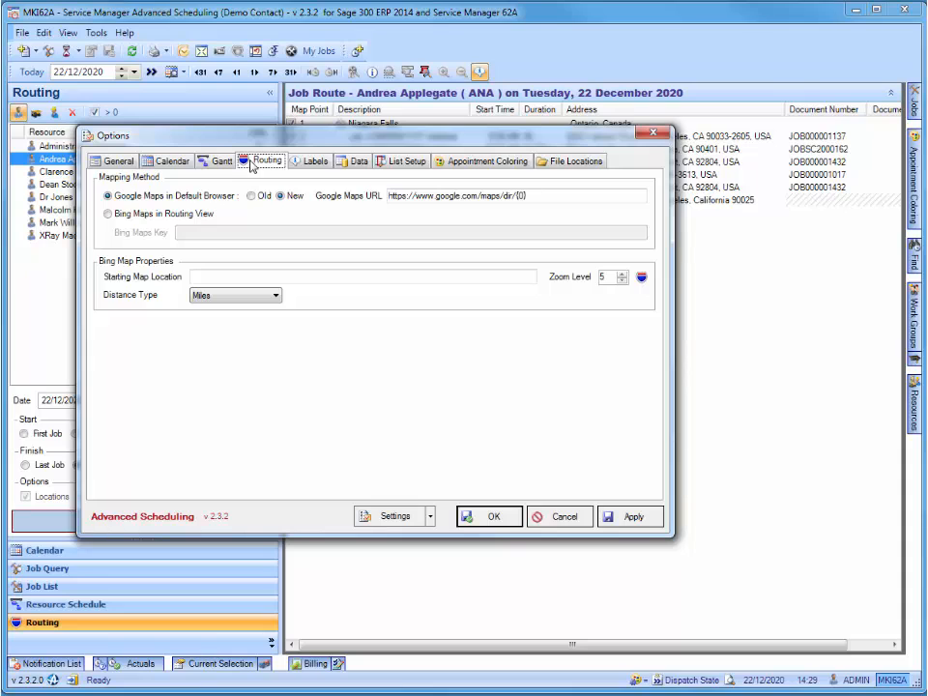
pyautogui.click(181, 215)
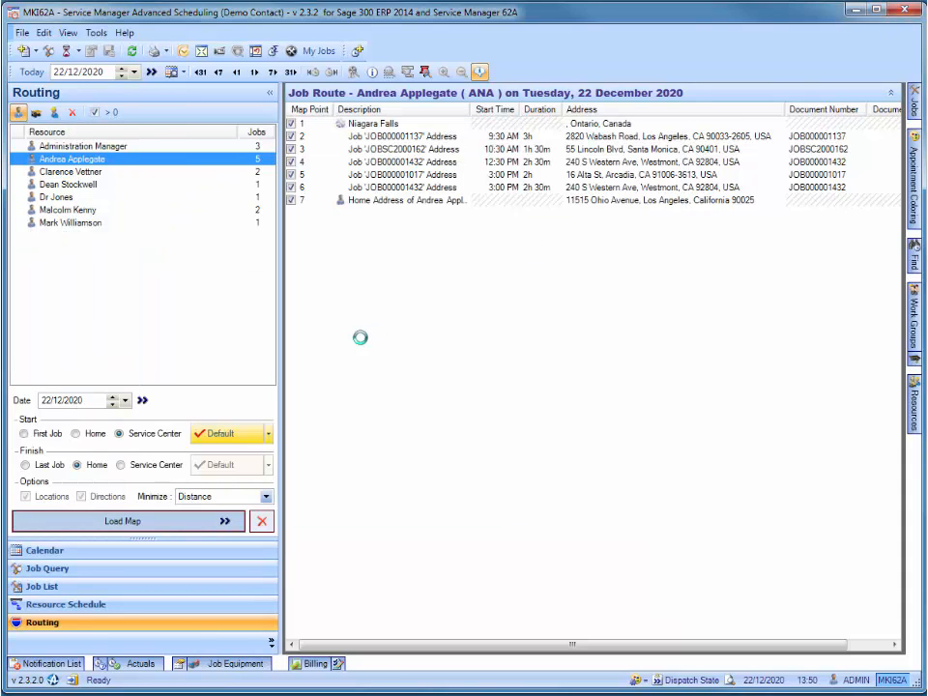
# Step: Examine the criteria of the saved job queries under Test Query, and run the test 2 query
pyautogui.click(125, 572)
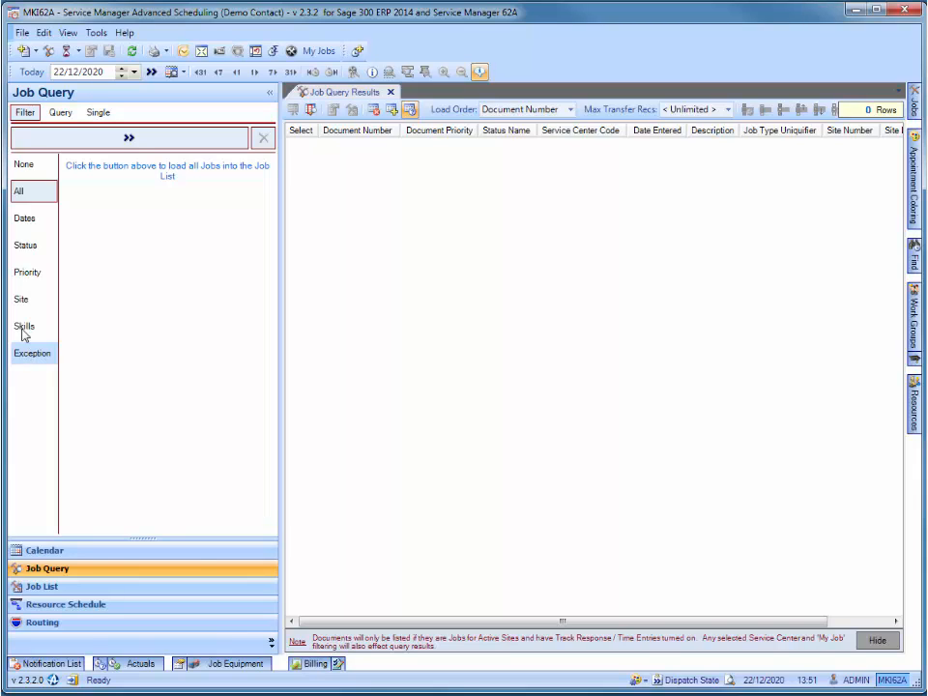
pyautogui.click(58, 114)
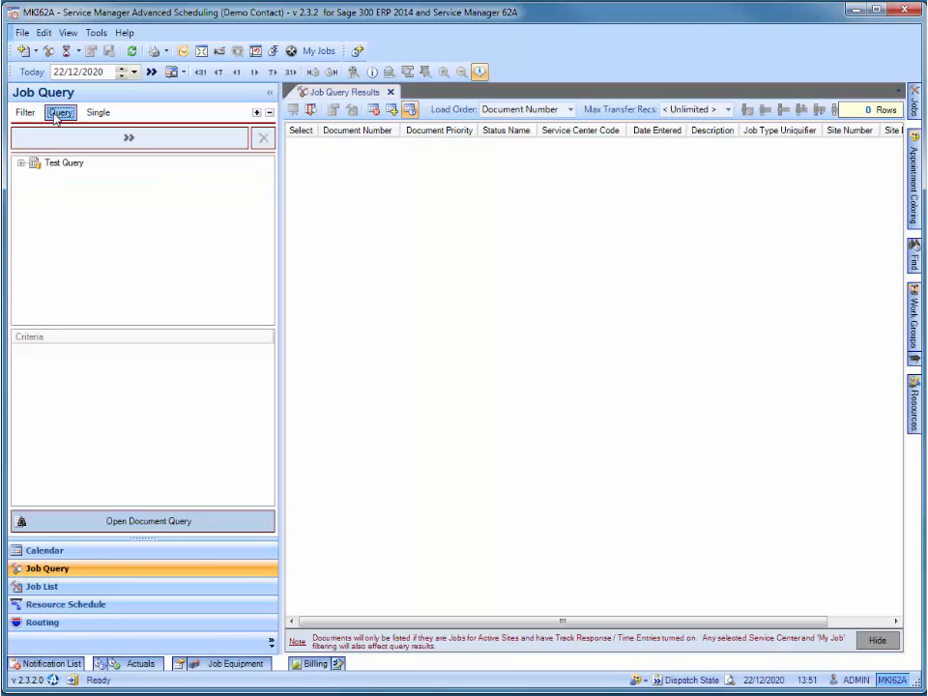
pyautogui.click(20, 162)
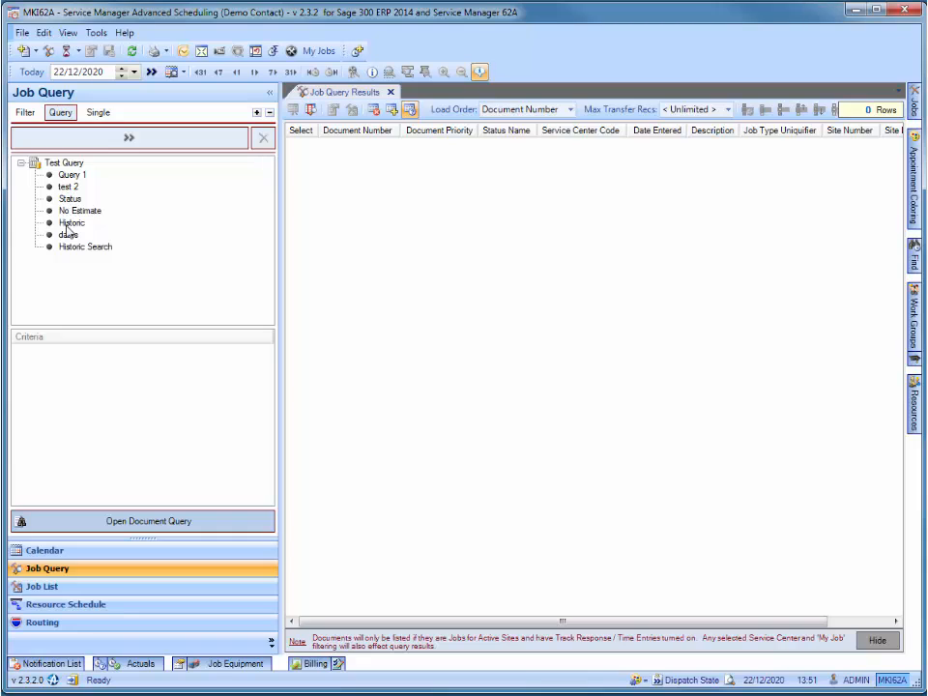
pyautogui.click(74, 212)
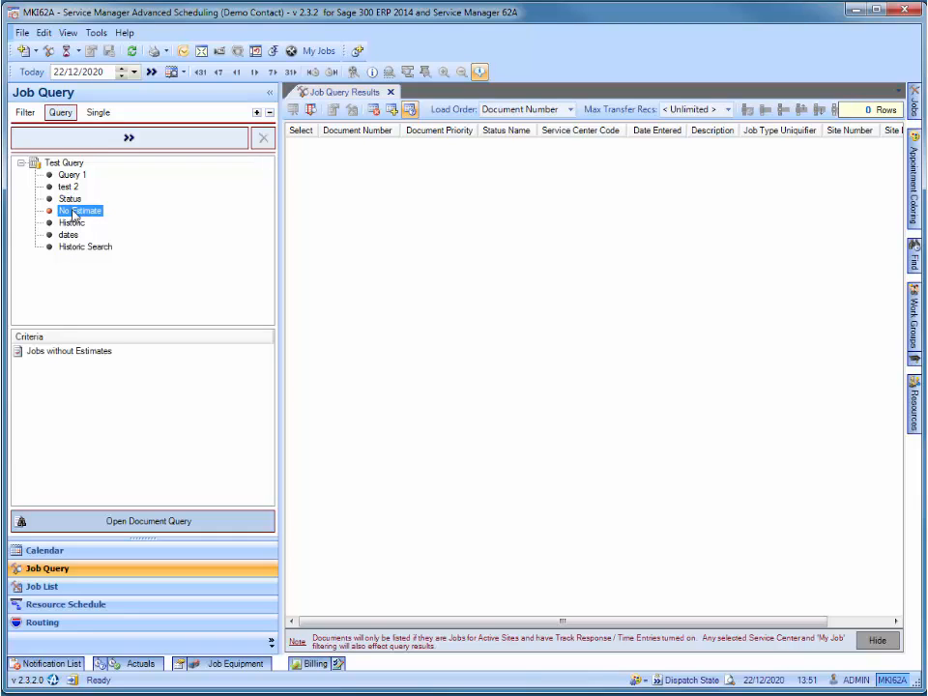
pyautogui.click(72, 222)
pyautogui.click(70, 235)
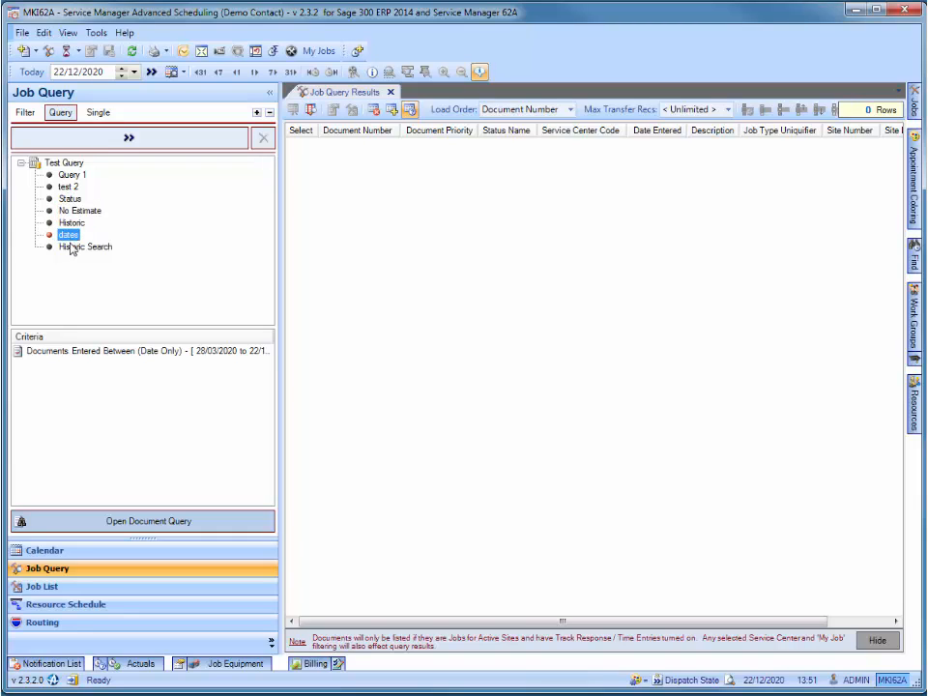
pyautogui.click(71, 247)
pyautogui.click(70, 187)
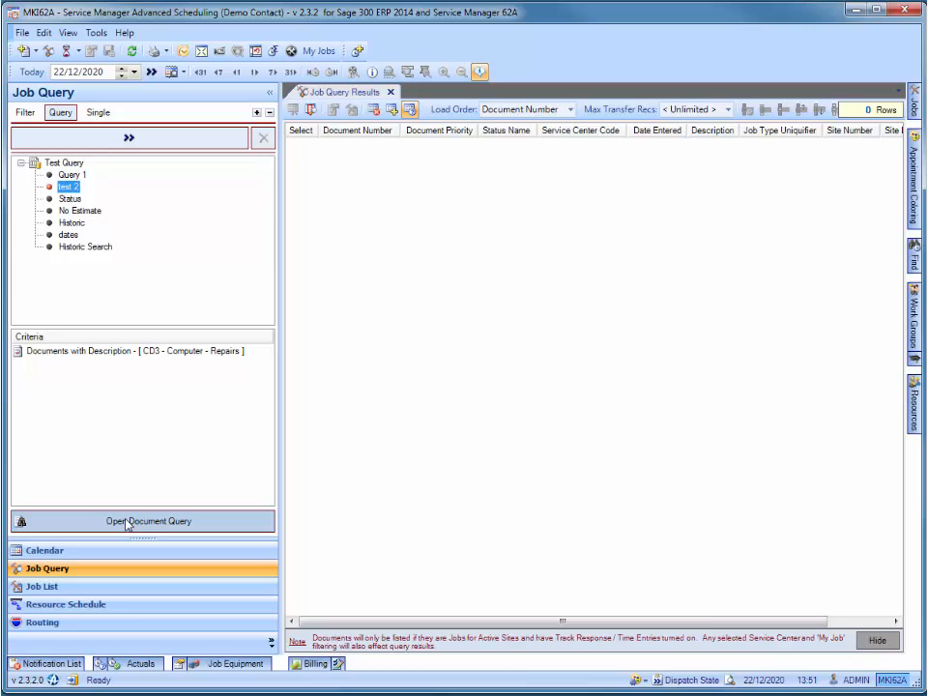
pyautogui.click(134, 142)
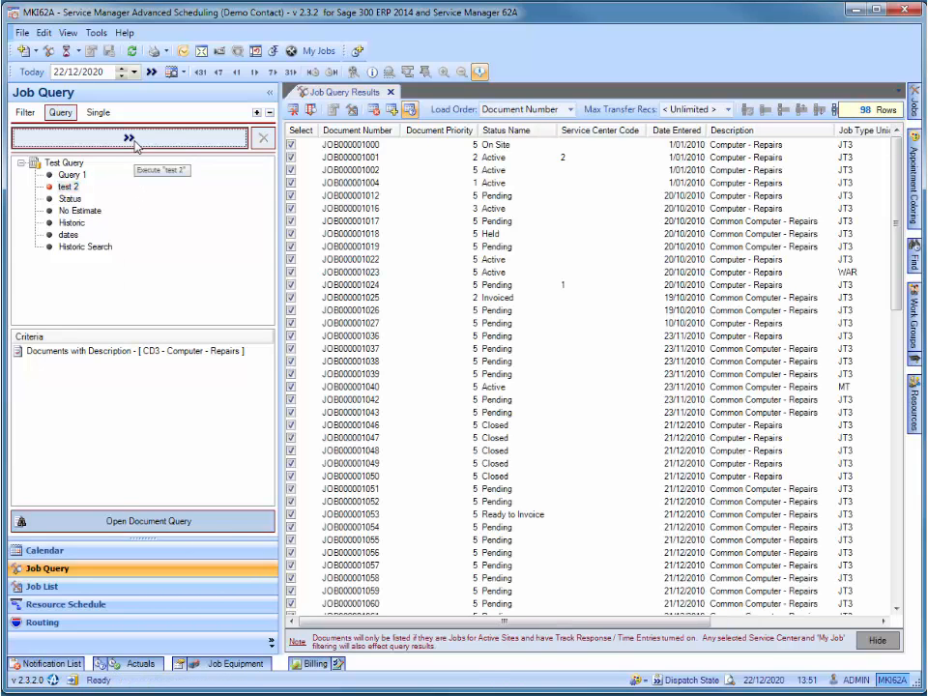
# Step: Show the available actions for JOB000001017 in the query results, and switch to the Job List
pyautogui.click(350, 222)
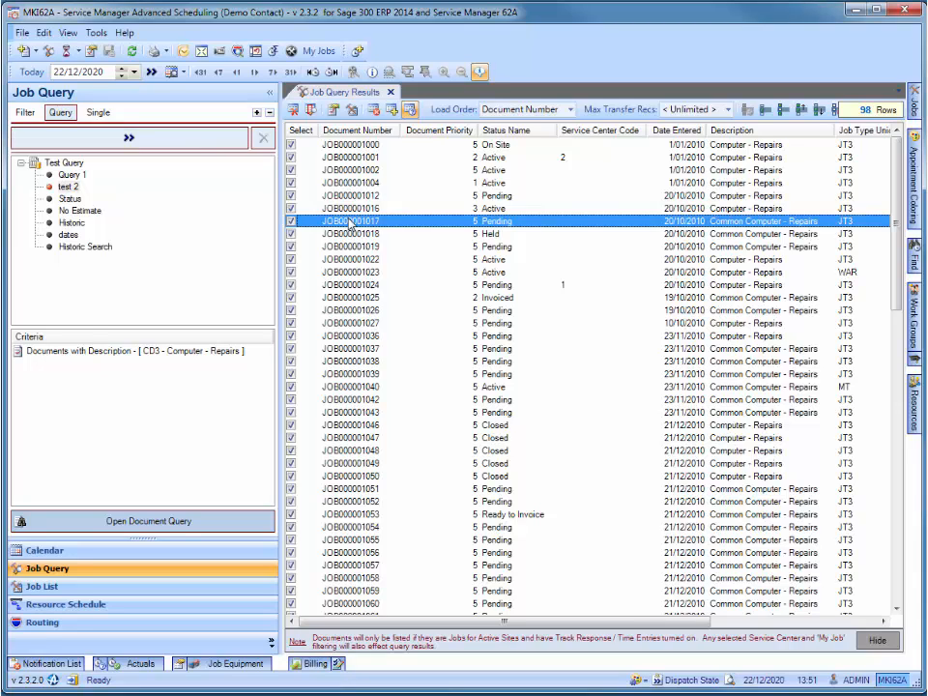
pyautogui.rightClick(350, 222)
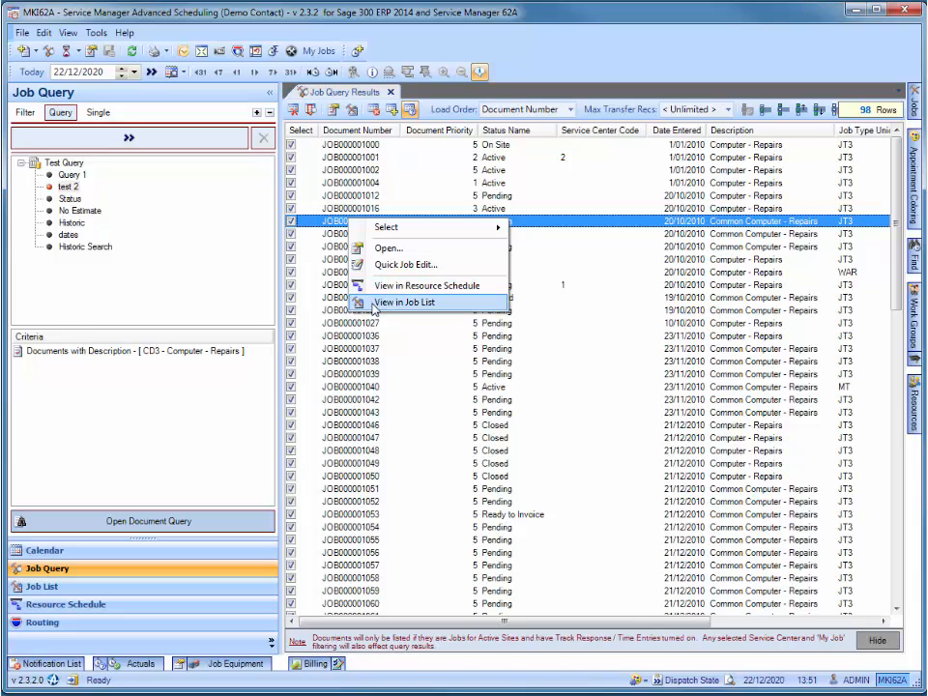
pyautogui.click(72, 588)
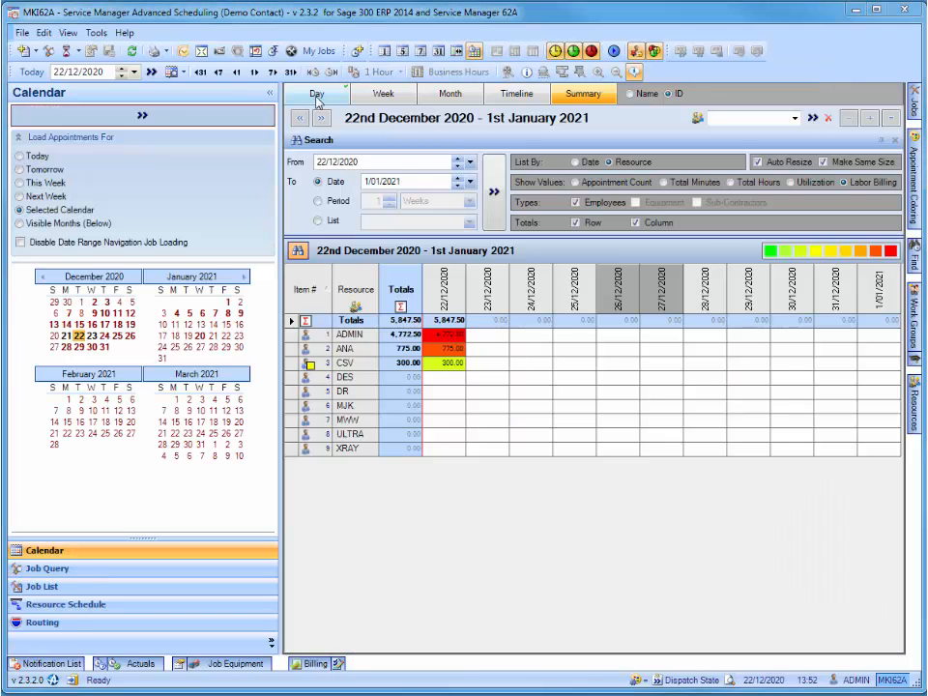
# Step: In the Day calendar for 22/12/2020, add an appointment for CSV from 3:00 to 5:30 PM on JOB000001039, phase General Services Collection (P07)
pyautogui.click(316, 95)
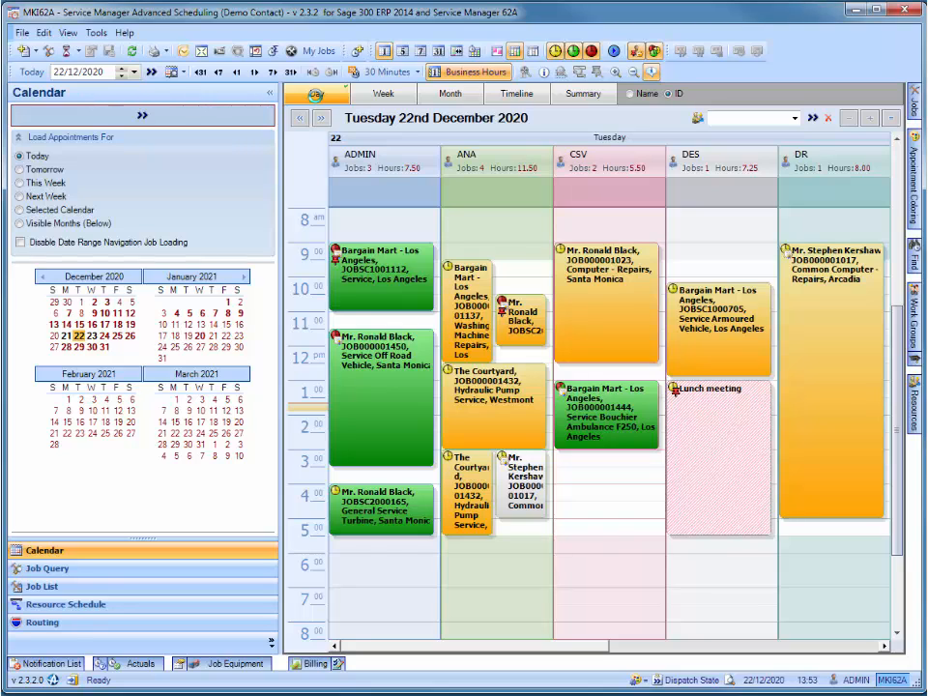
pyautogui.click(585, 460)
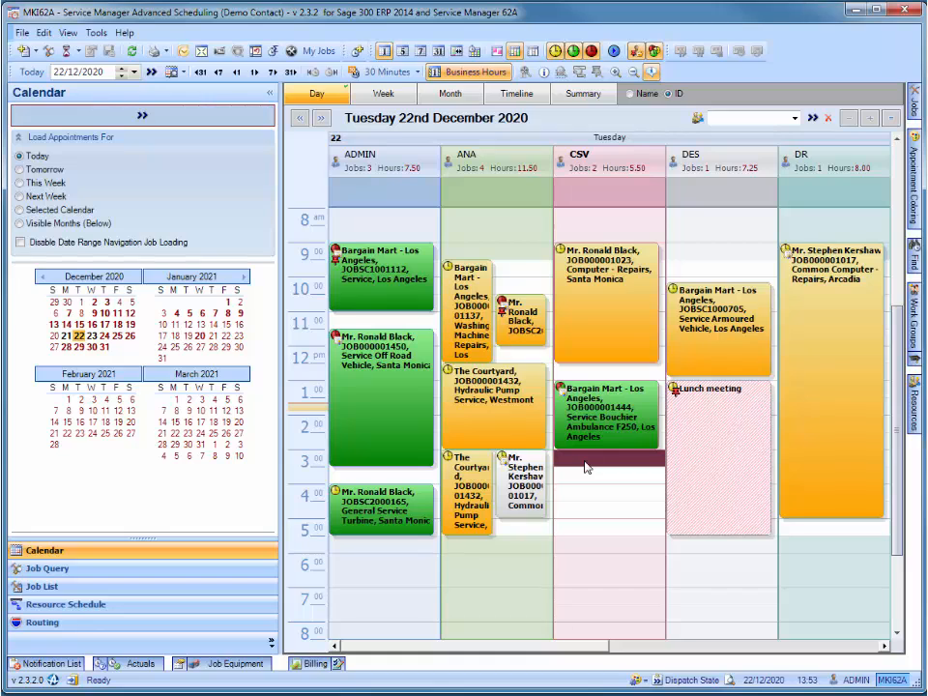
pyautogui.moveTo(585, 467); pyautogui.dragTo(588, 534)
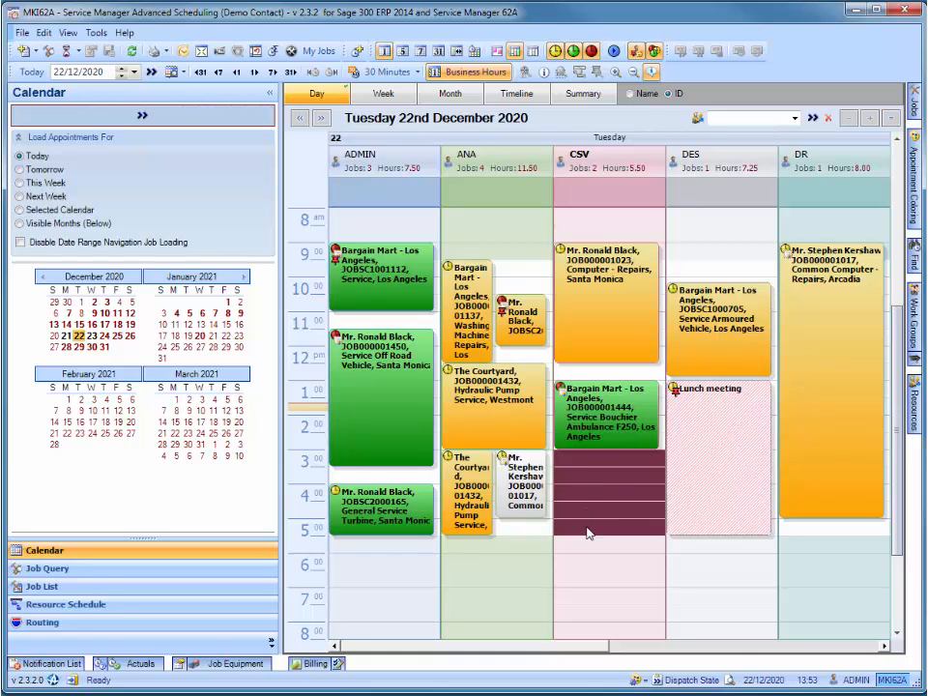
pyautogui.rightClick(587, 506)
pyautogui.click(599, 519)
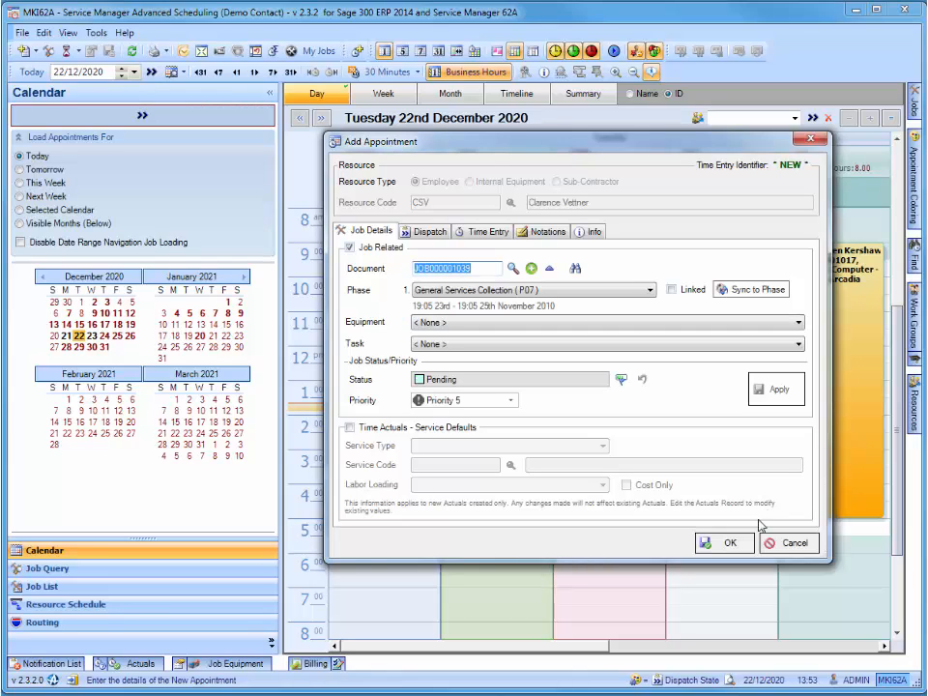
pyautogui.click(730, 546)
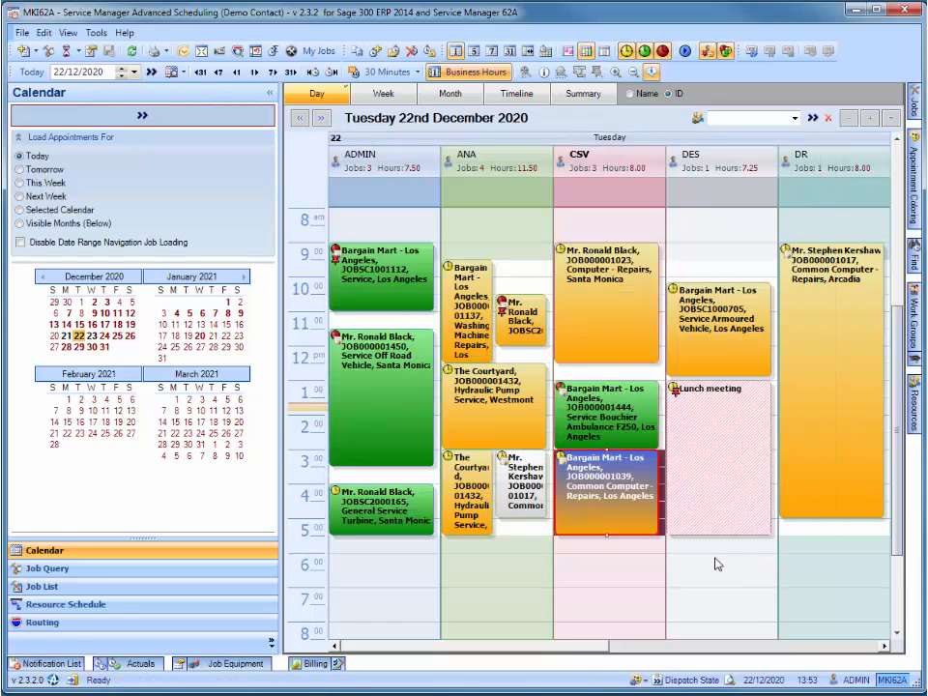
# Step: Show the Day calendar with all resources, and look over the columns through XRAY
pyautogui.rightClick(585, 491)
pyautogui.click(601, 500)
pyautogui.moveTo(597, 655); pyautogui.dragTo(656, 652)
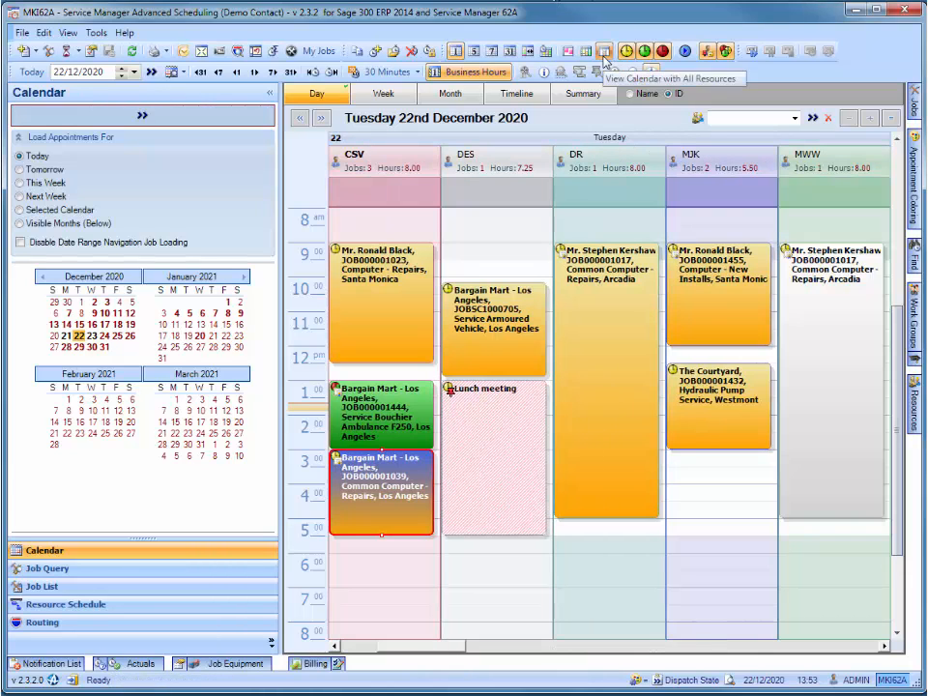
pyautogui.moveTo(452, 646); pyautogui.dragTo(479, 646)
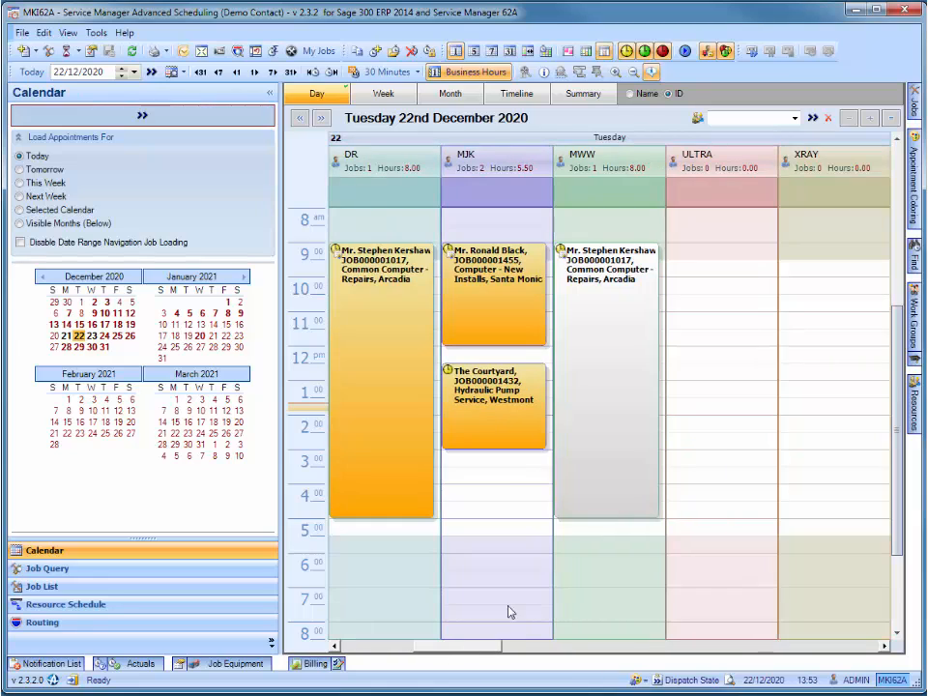
# Step: Paste the copied JOB000001039 appointment into the ULTRA column at 3:00 PM
pyautogui.rightClick(698, 459)
pyautogui.click(720, 472)
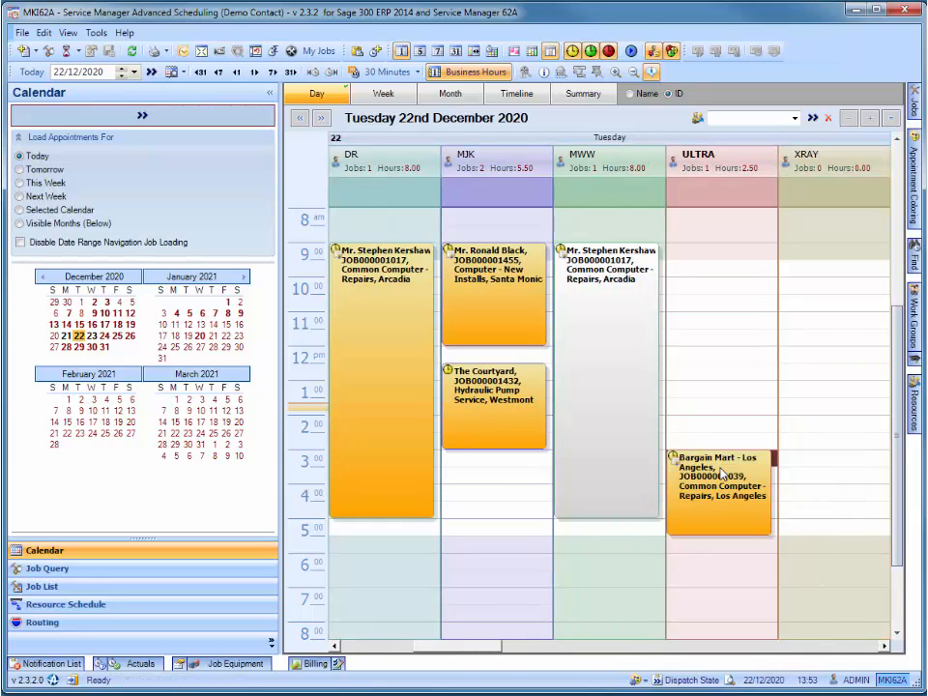
# Step: Start a new appointment for ULTRA at 11:30 and assign it to the ACME Plumbing job JOB000001010
pyautogui.rightClick(717, 339)
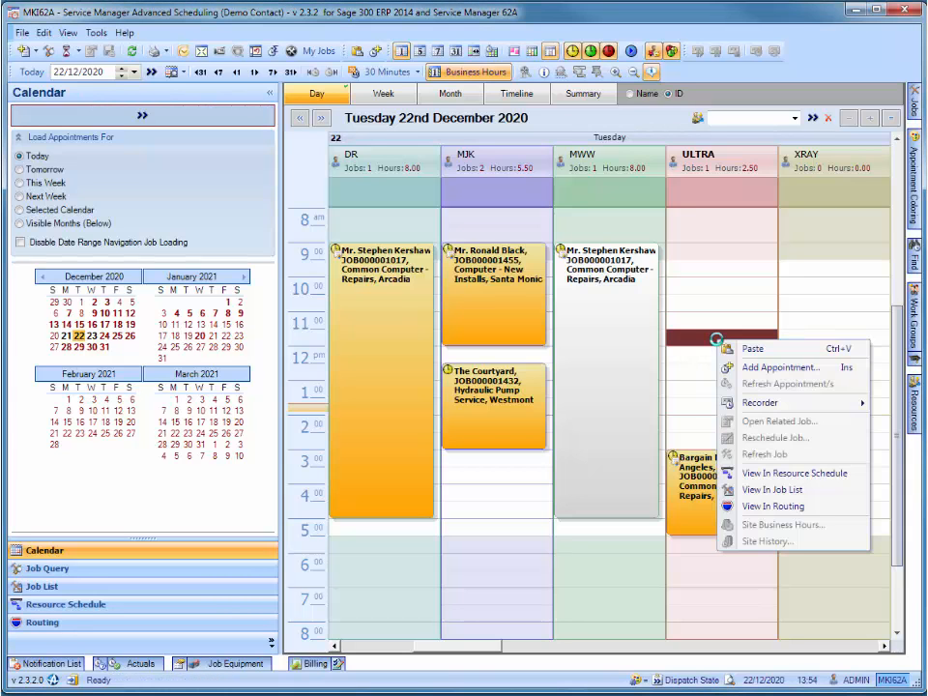
pyautogui.click(737, 367)
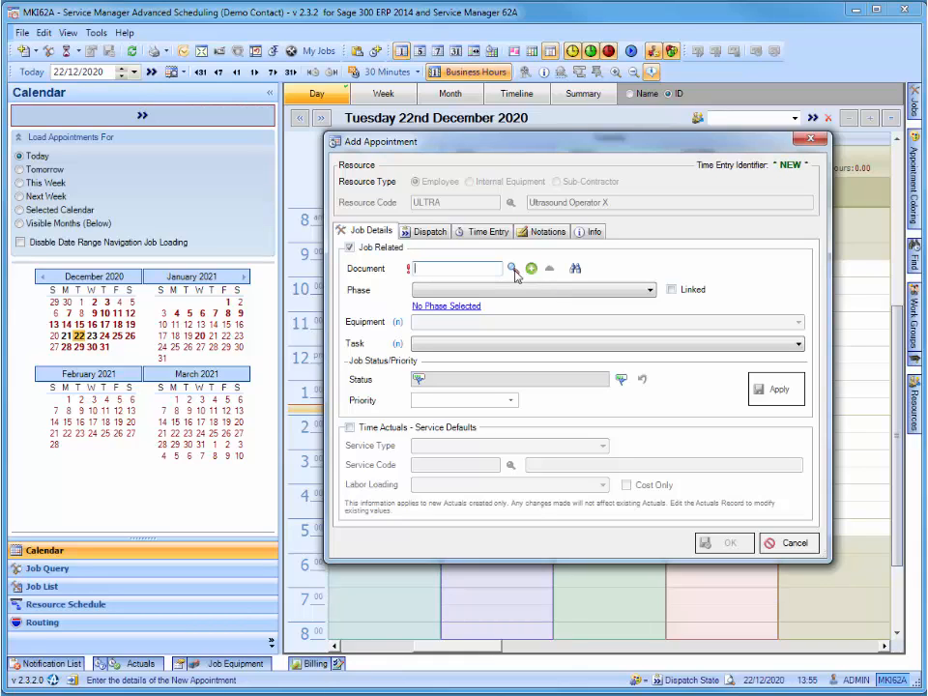
pyautogui.click(574, 271)
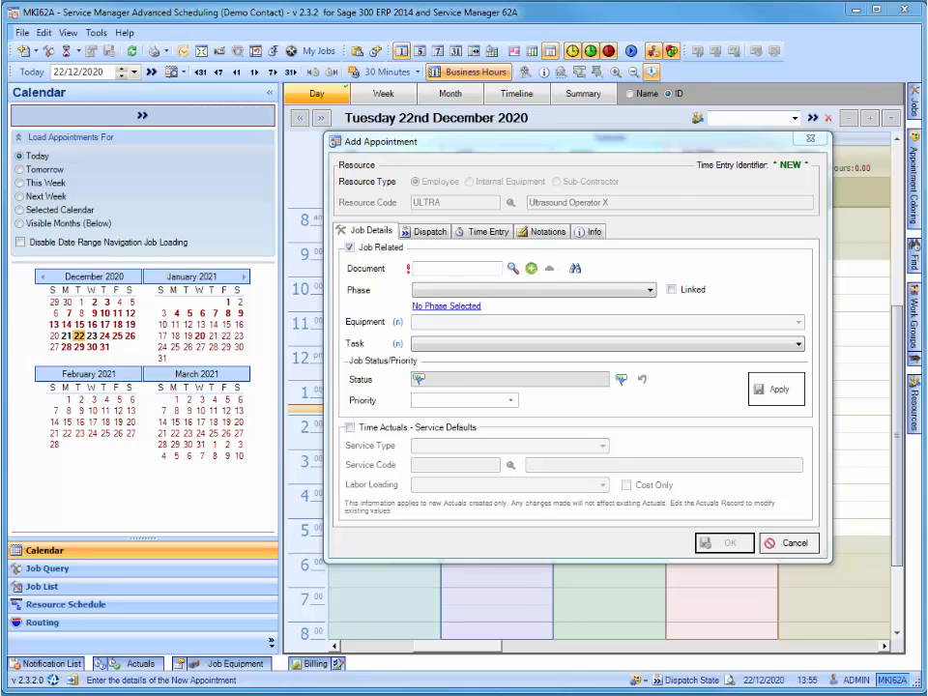
pyautogui.click(300, 288)
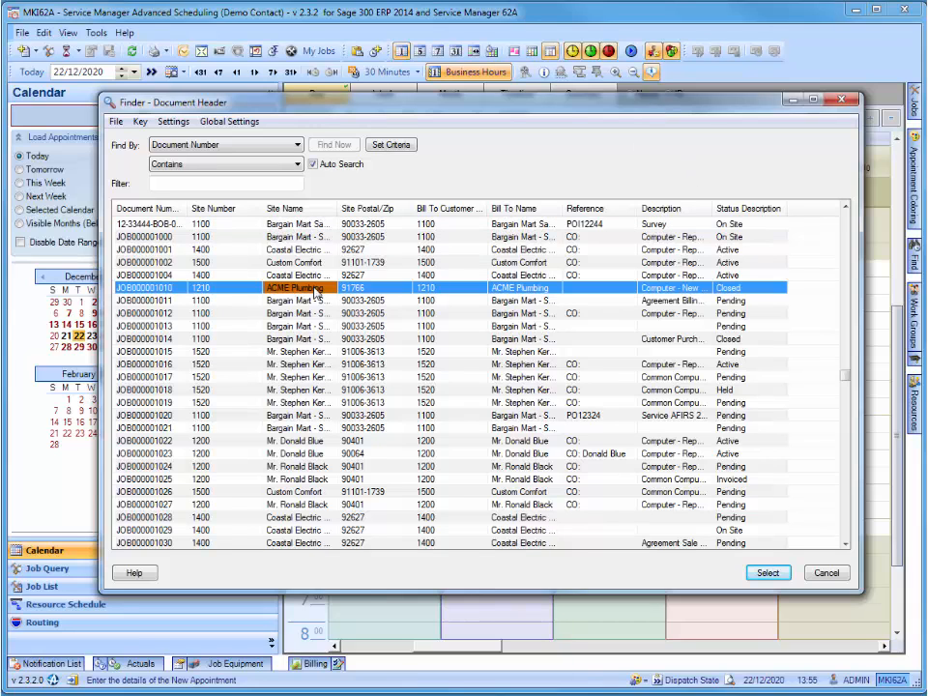
pyautogui.click(768, 573)
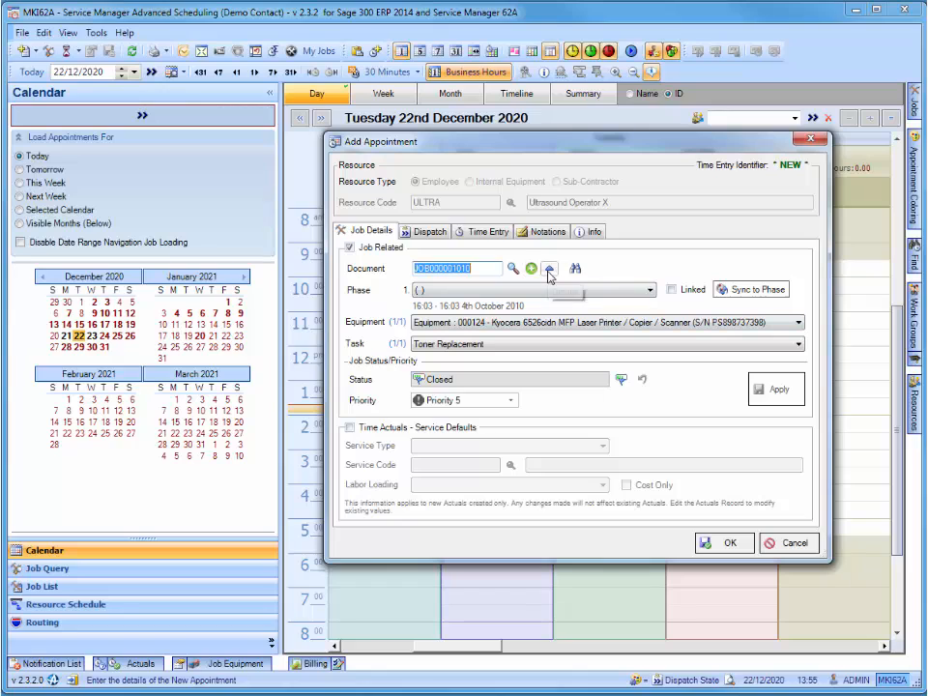
# Step: Set the new appointment's dispatch state to Dispatched to Assignee and its estimated end time to 14:00
pyautogui.click(423, 231)
pyautogui.click(493, 259)
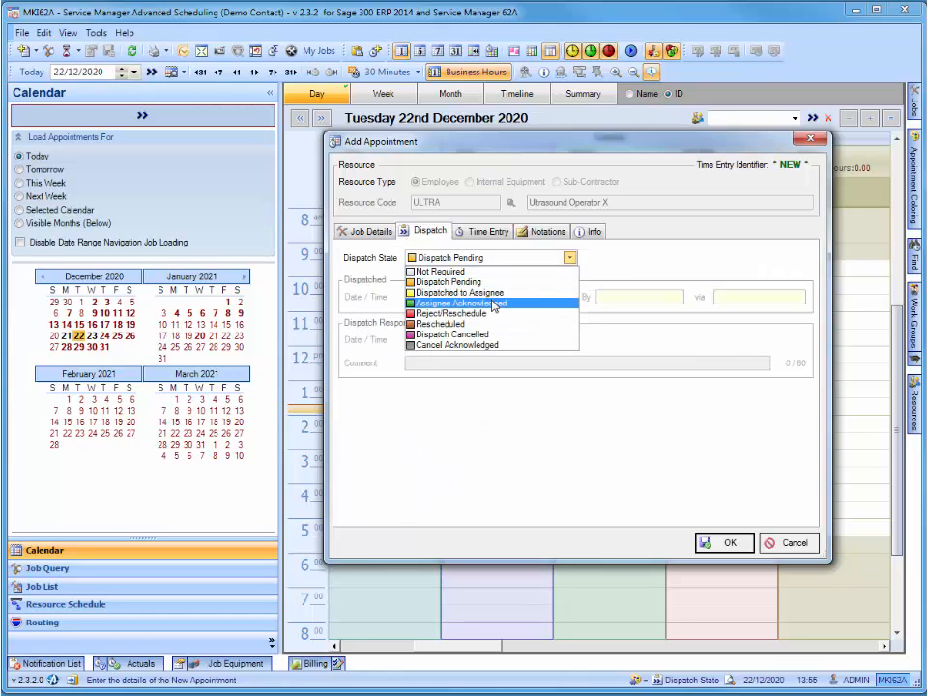
pyautogui.click(493, 293)
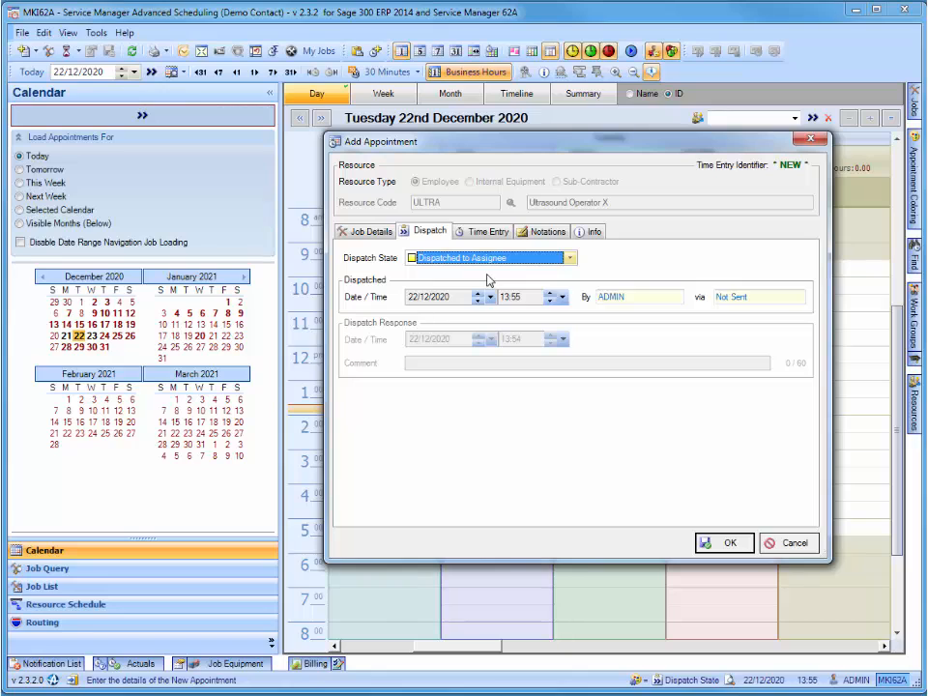
pyautogui.click(490, 238)
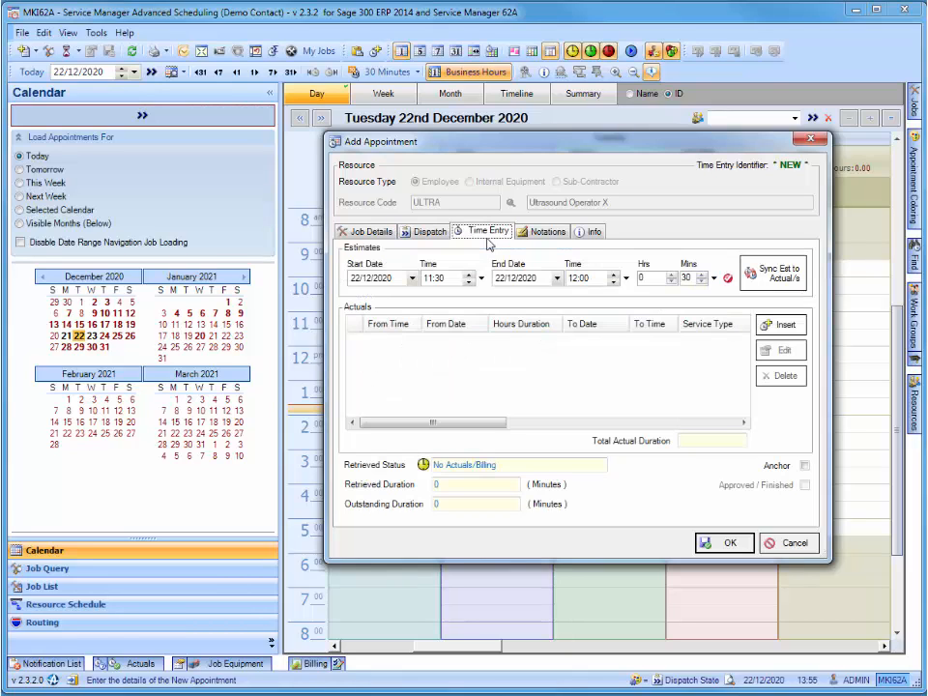
pyautogui.click(613, 276)
pyautogui.click(613, 276)
# Step: Insert a new notation on the appointment with the text "Notation"
pyautogui.click(544, 232)
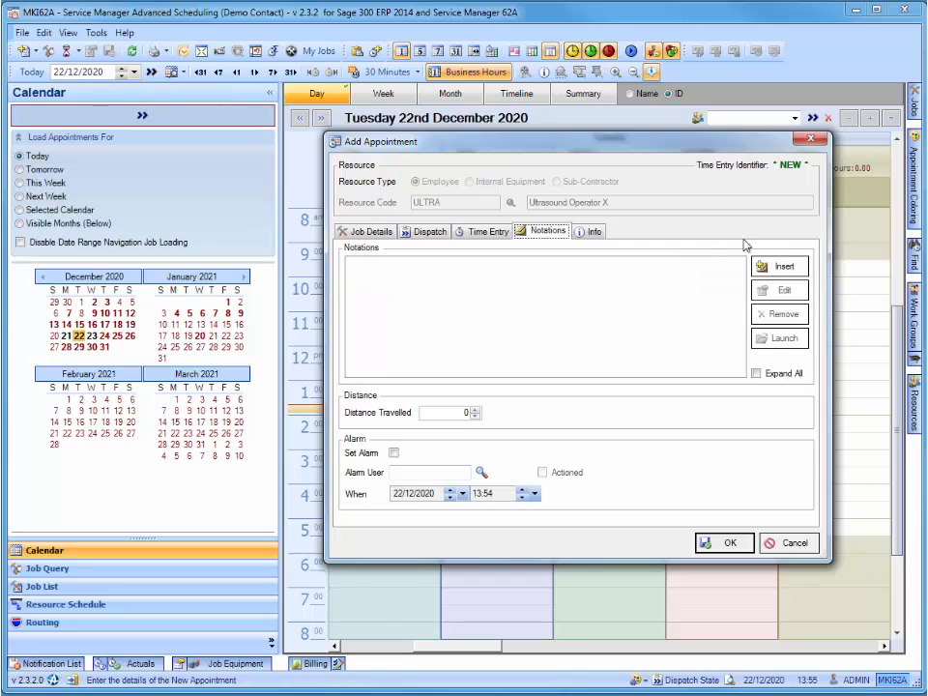
pyautogui.click(771, 274)
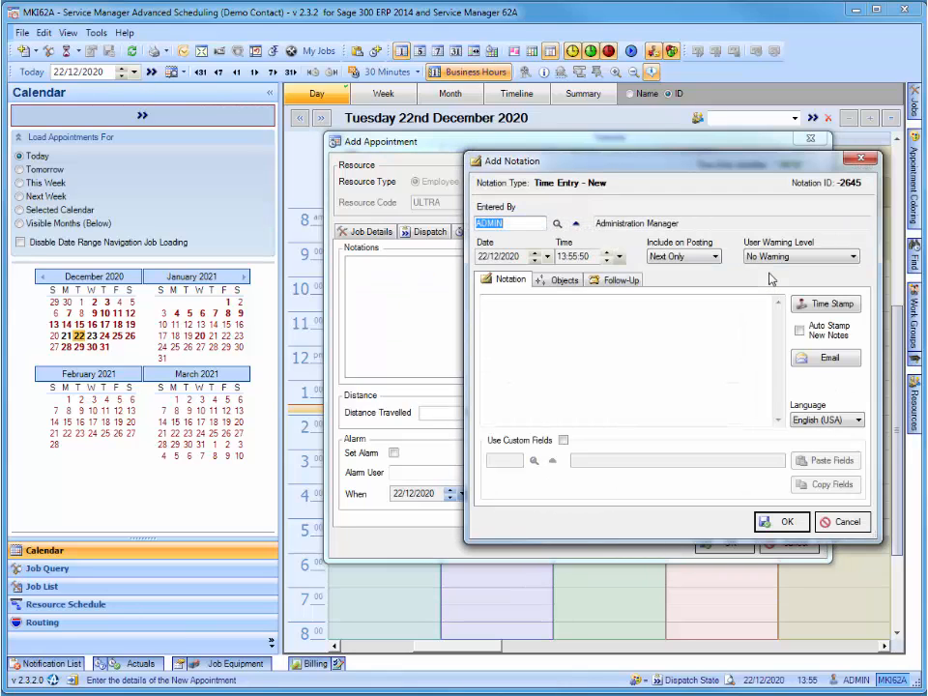
pyautogui.click(686, 331)
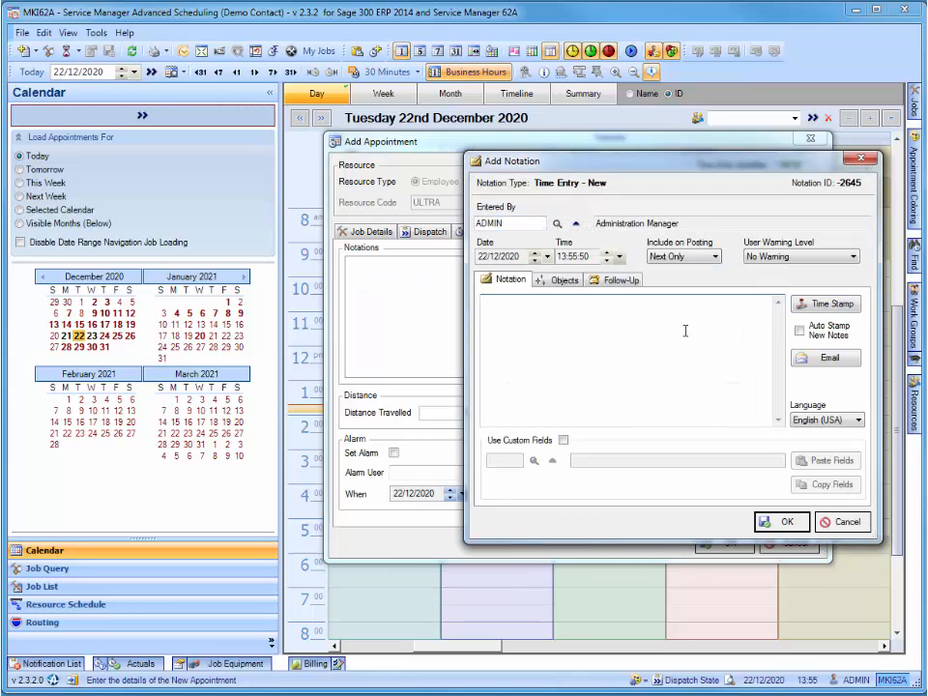
pyautogui.write('Notation')
# Step: Look over the notation's attachment, follow-up, posting and warning level options, and save the notation and the appointment
pyautogui.click(560, 280)
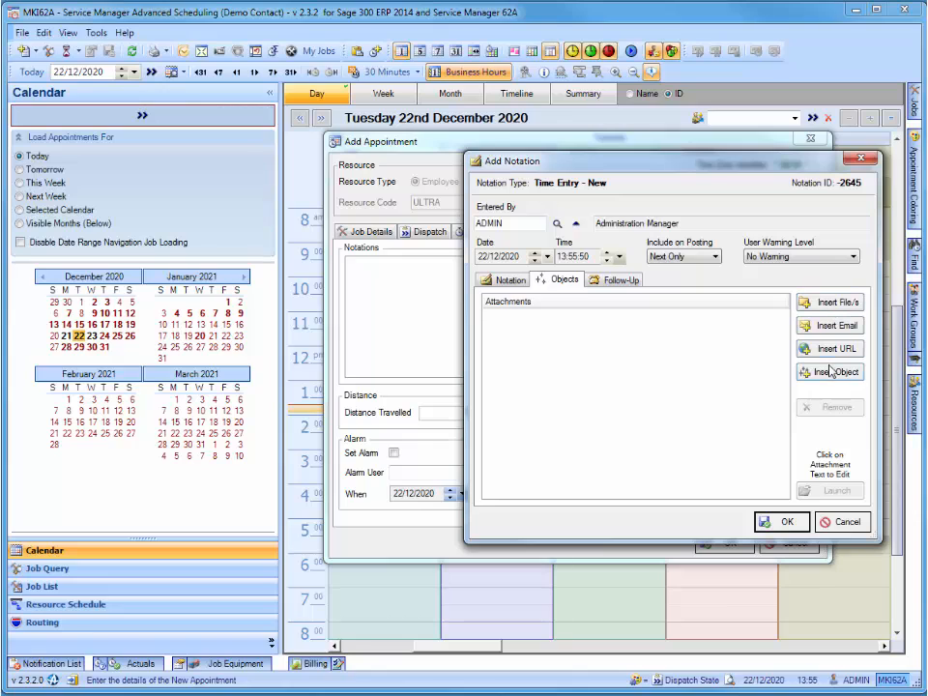
pyautogui.click(618, 279)
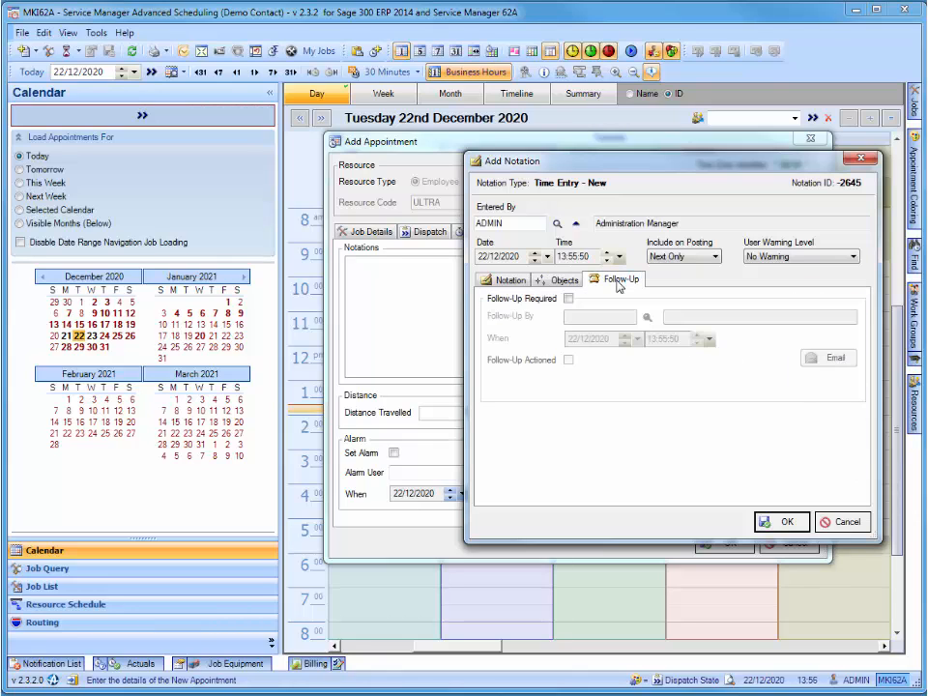
pyautogui.click(503, 282)
pyautogui.click(713, 256)
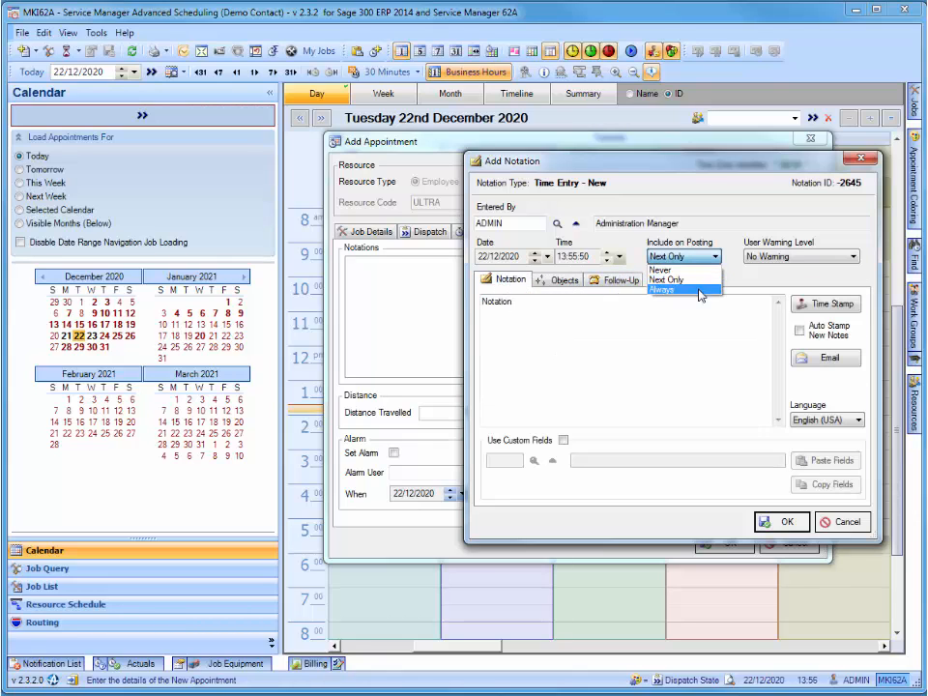
pyautogui.click(703, 255)
pyautogui.click(778, 257)
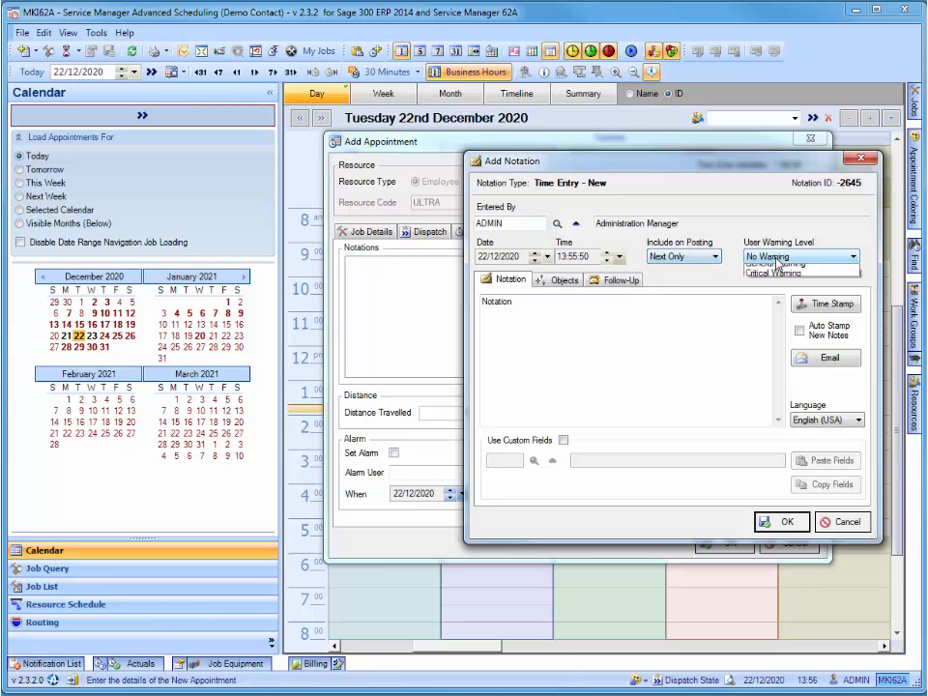
pyautogui.click(778, 262)
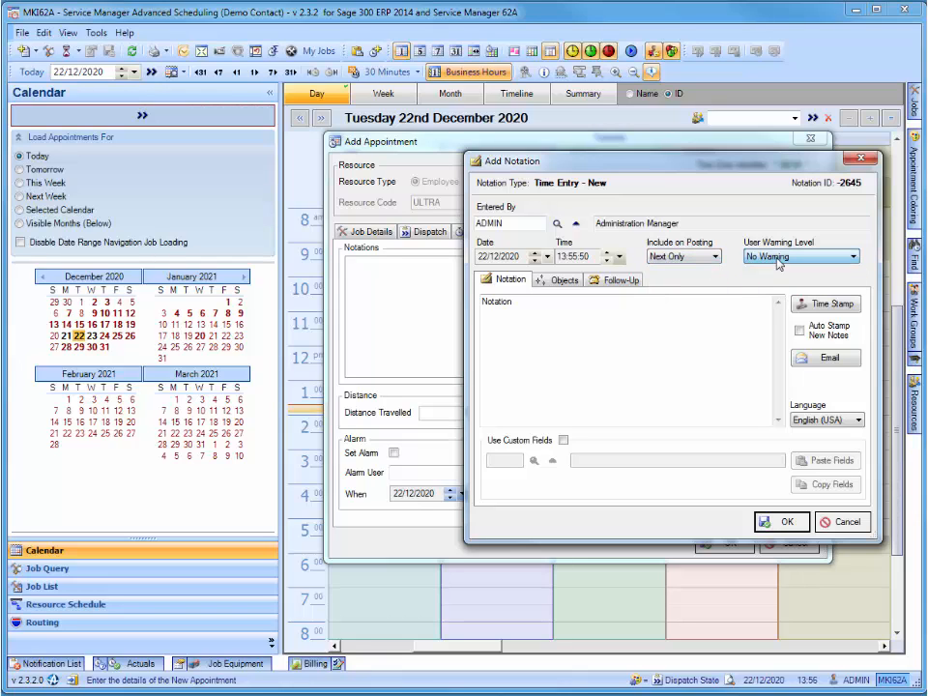
pyautogui.click(788, 526)
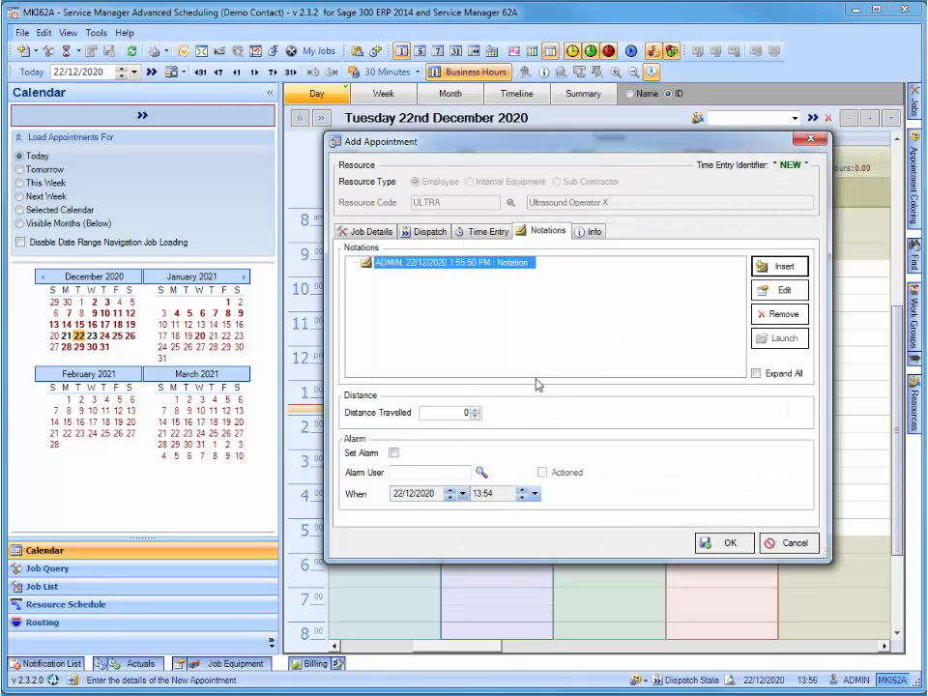
pyautogui.click(730, 548)
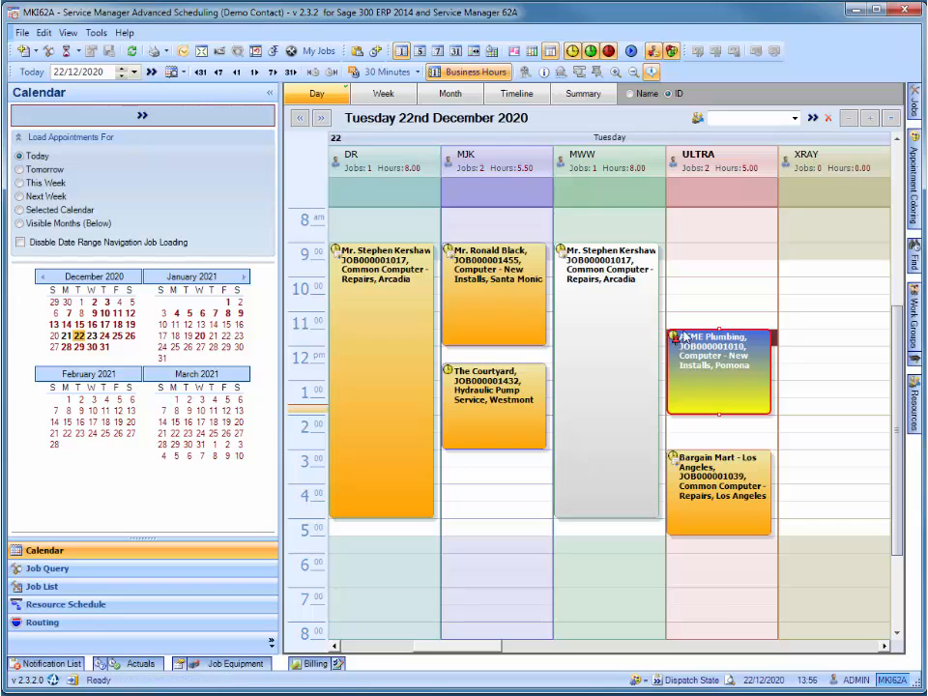
# Step: View the ACME Plumbing appointment's details under ULTRA and resize it to run from 10:00 to 15:00
pyautogui.click(682, 364)
pyautogui.moveTo(682, 363)
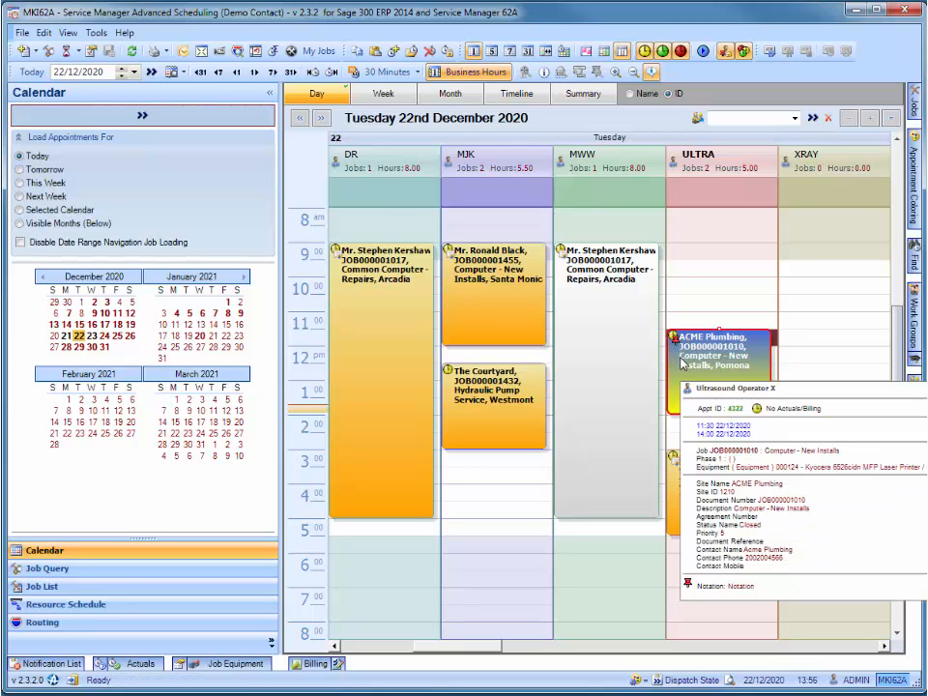
pyautogui.moveTo(177, 674)
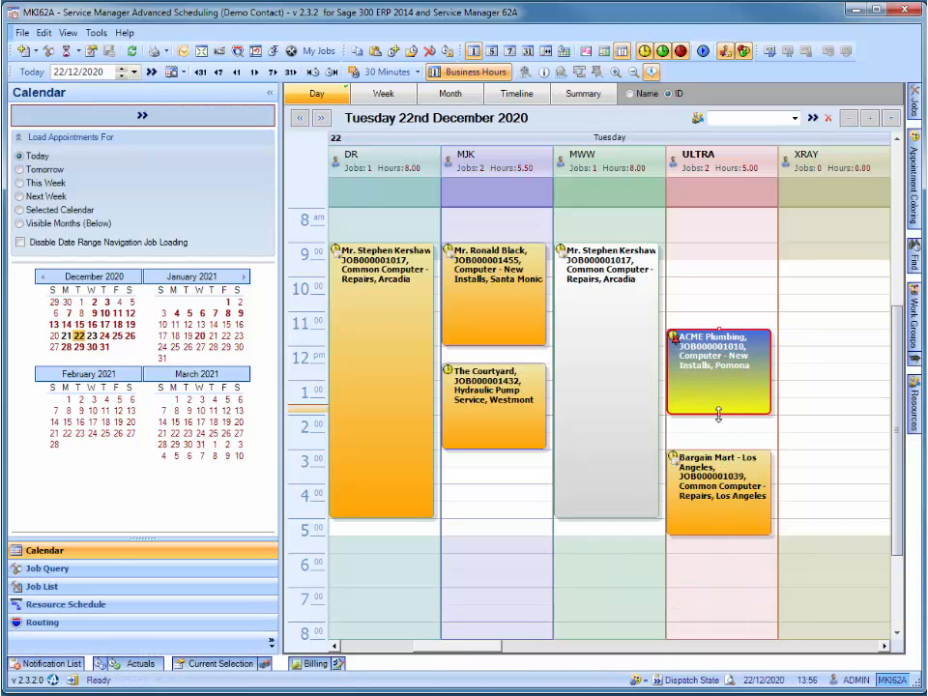
pyautogui.moveTo(720, 414); pyautogui.dragTo(717, 437)
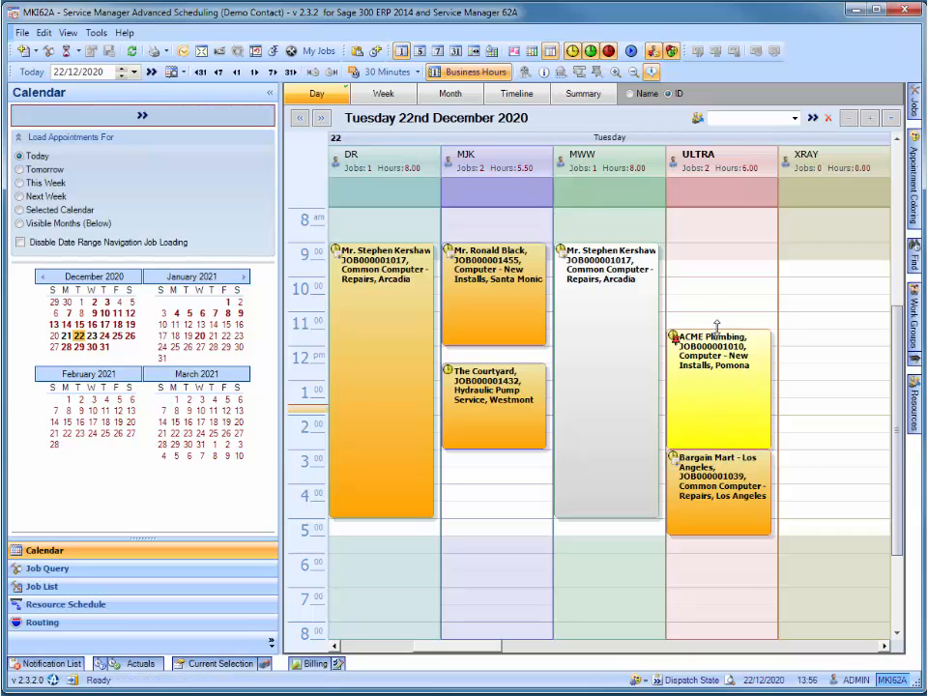
pyautogui.moveTo(719, 331); pyautogui.dragTo(717, 279)
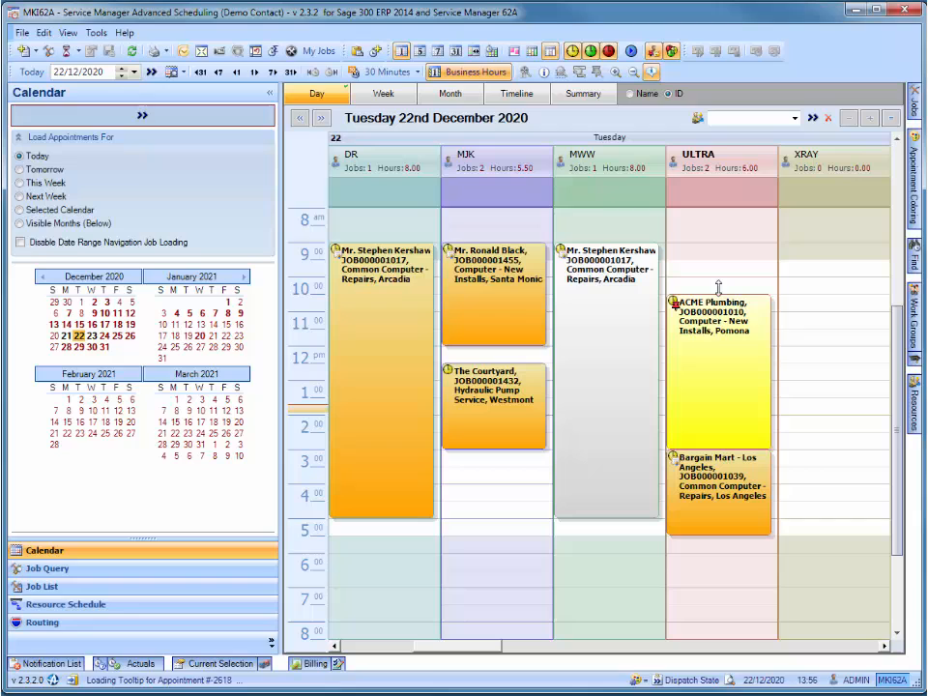
# Step: Copy the ACME Plumbing appointment from ULTRA to XRAY, and move the copy to resource 000170
pyautogui.click(710, 364)
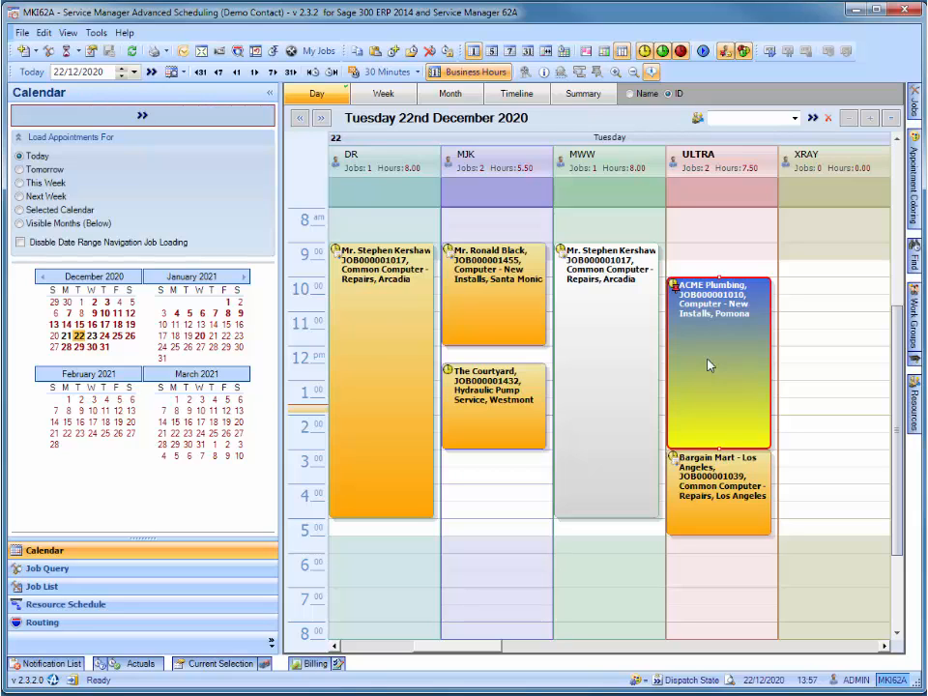
pyautogui.moveTo(710, 365); pyautogui.dragTo(823, 365)
pyautogui.moveTo(462, 646); pyautogui.dragTo(501, 656)
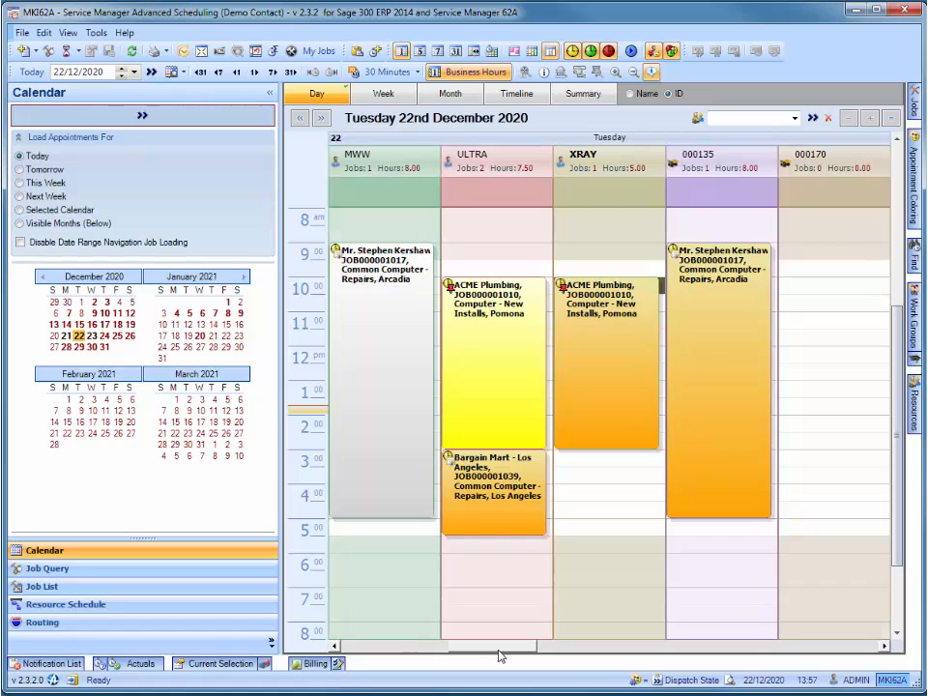
pyautogui.click(623, 379)
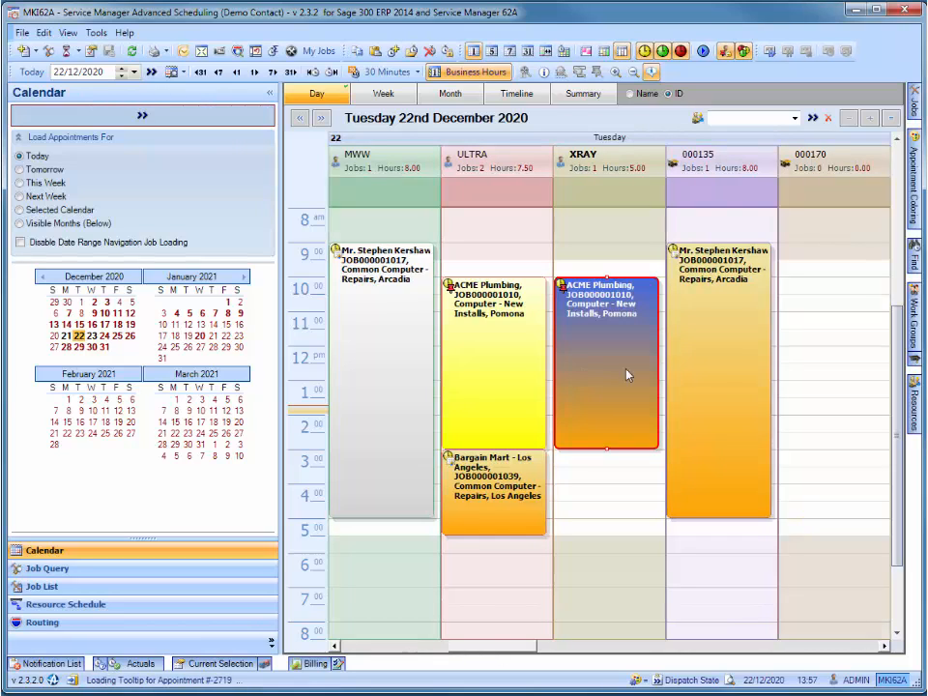
pyautogui.moveTo(626, 375); pyautogui.dragTo(828, 373)
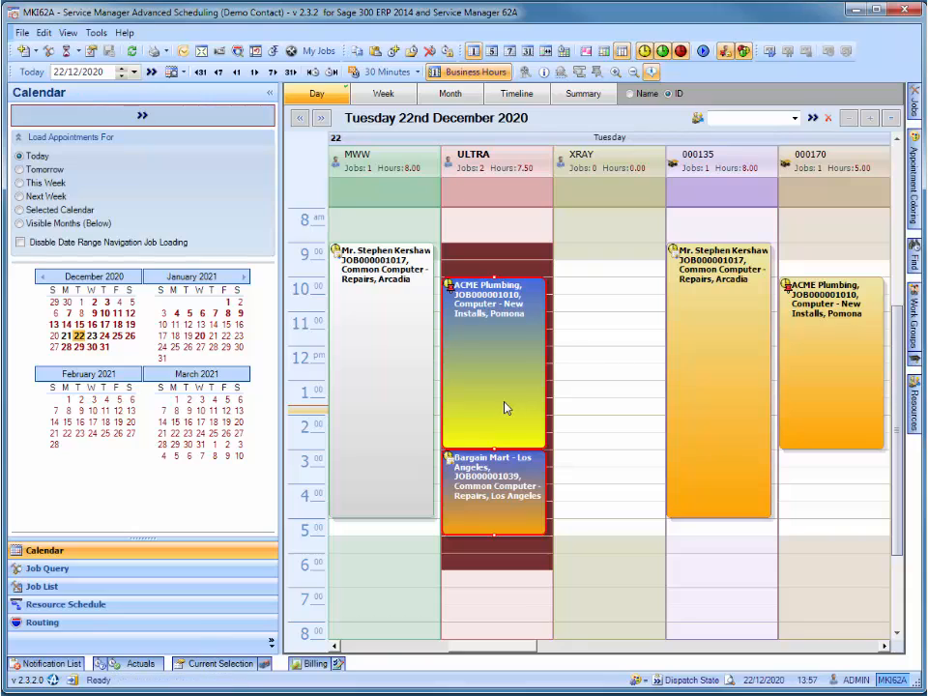
# Step: Move both ULTRA appointments to XRAY, un-assigning Ultrasound Operator X from JOB000001010 and JOB000001039
pyautogui.moveTo(503, 401); pyautogui.dragTo(597, 402)
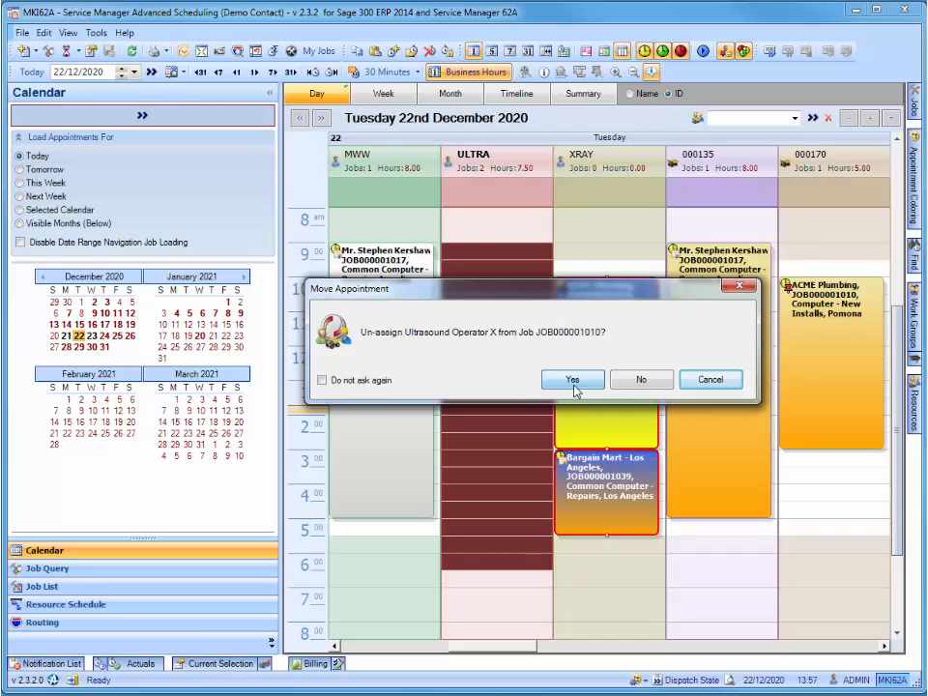
pyautogui.click(573, 380)
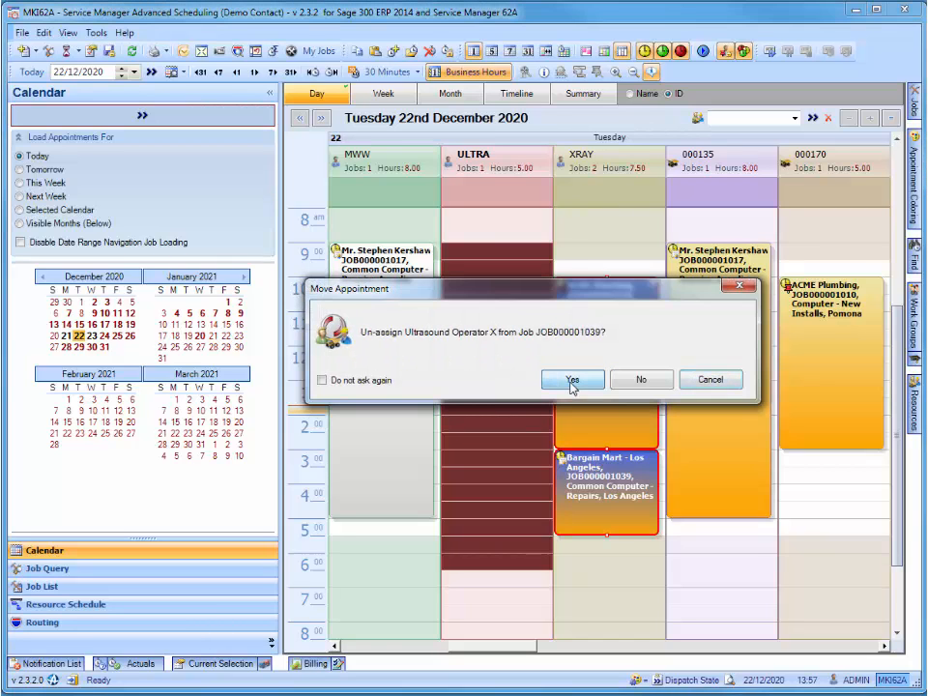
pyautogui.click(573, 381)
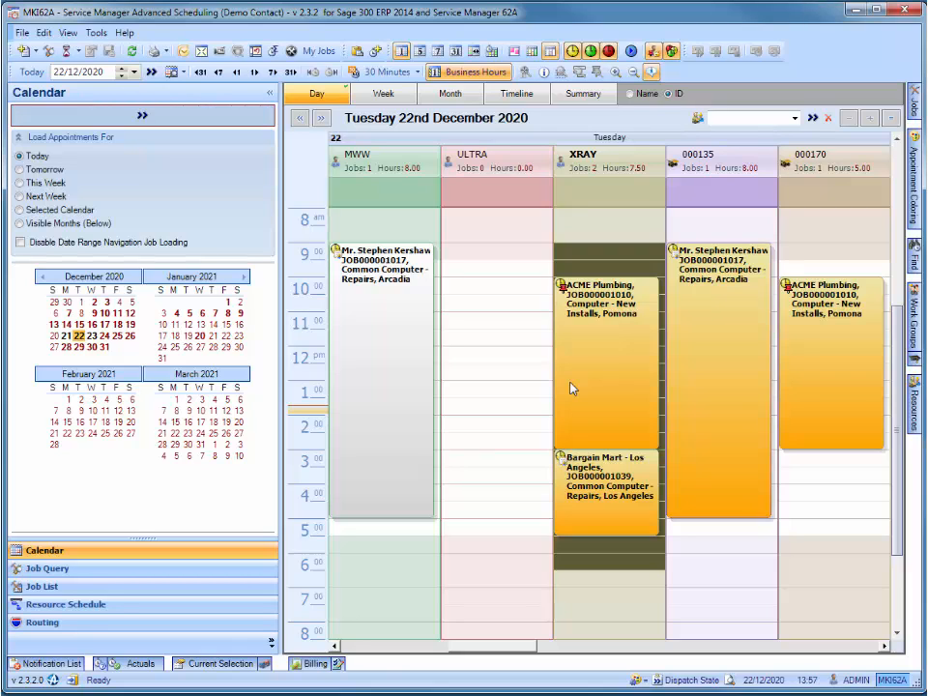
# Step: Add an appointment for ULTRA from 10:00 to 15:30 that is not job related, with the notation "Sick"
pyautogui.moveTo(458, 285); pyautogui.dragTo(454, 462)
pyautogui.rightClick(467, 393)
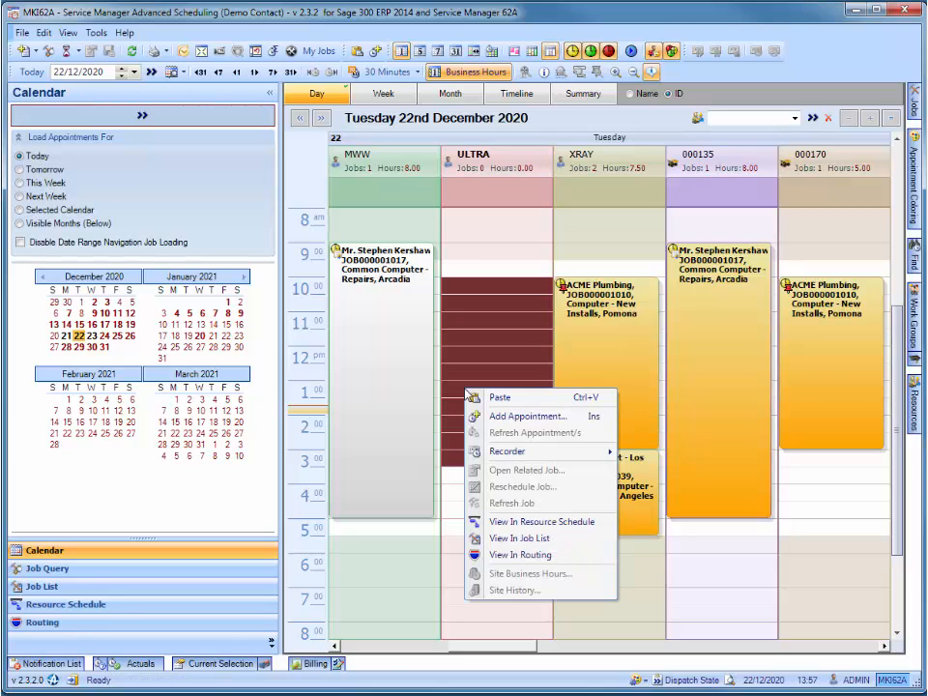
pyautogui.click(484, 416)
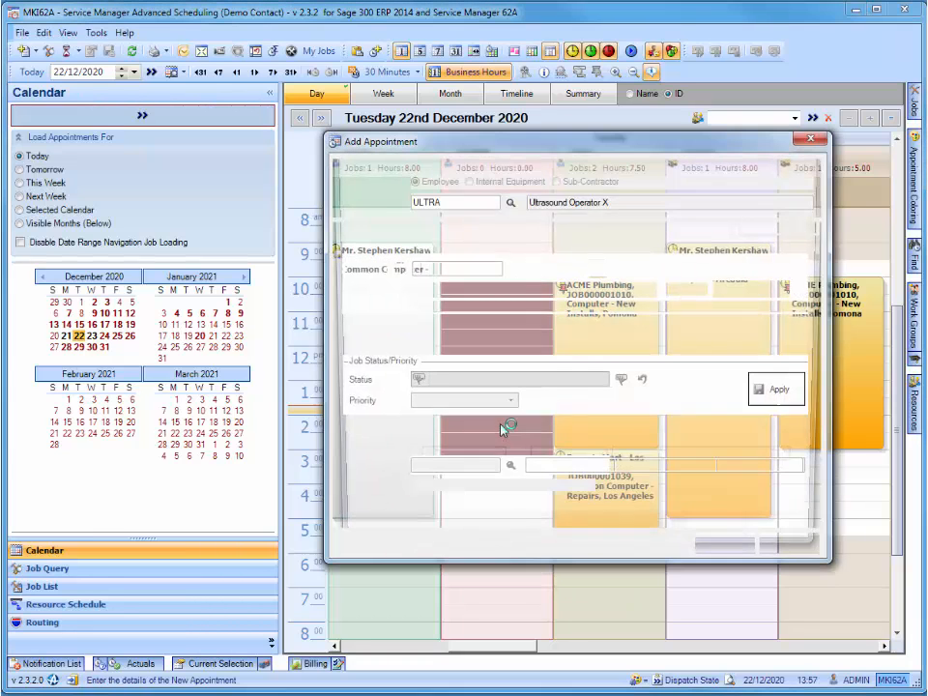
pyautogui.click(362, 250)
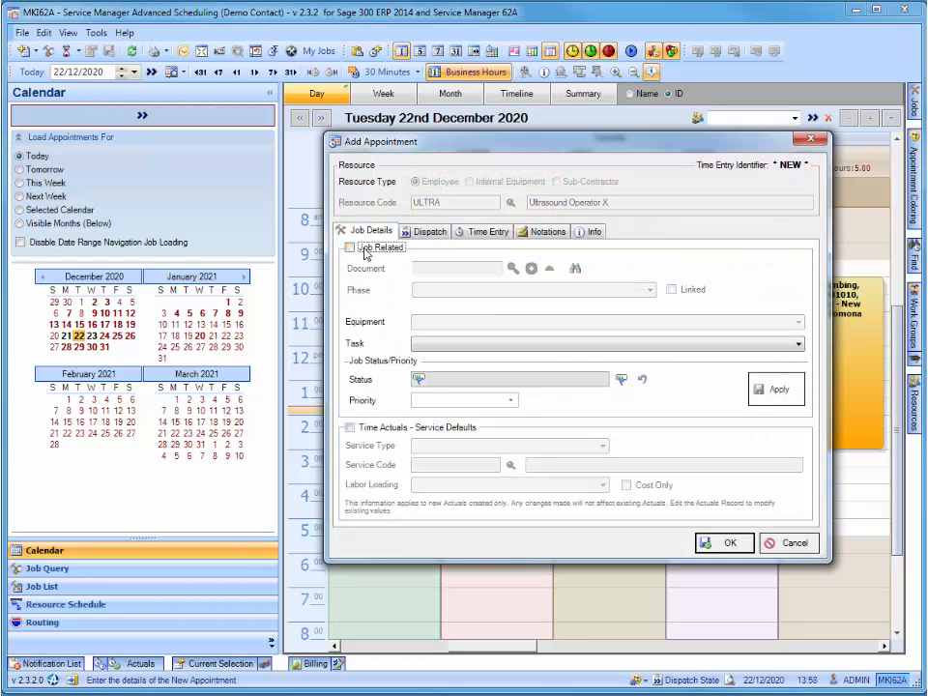
pyautogui.click(544, 231)
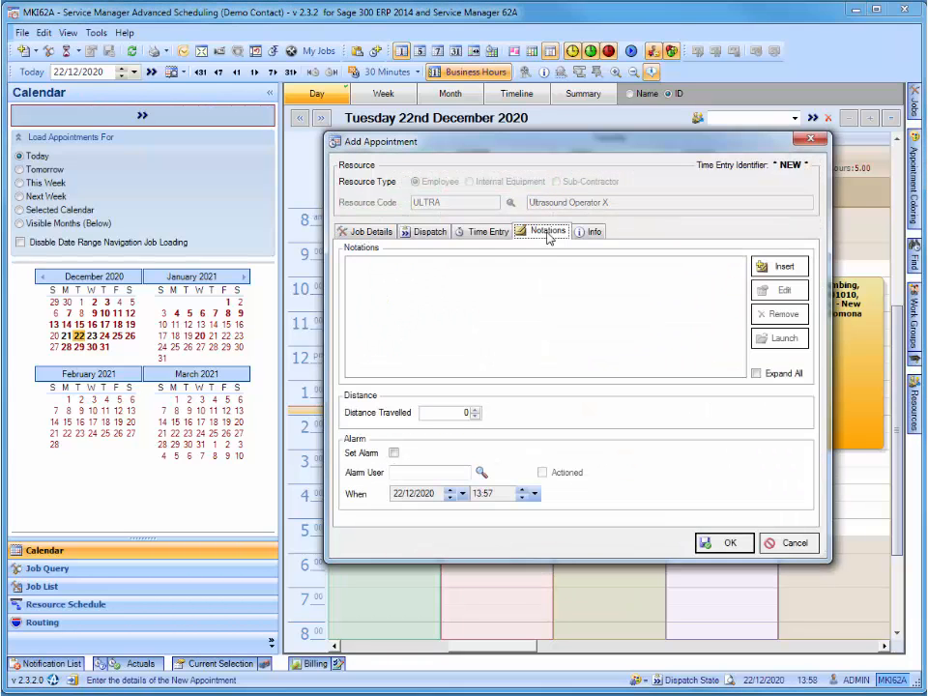
pyautogui.doubleClick(458, 303)
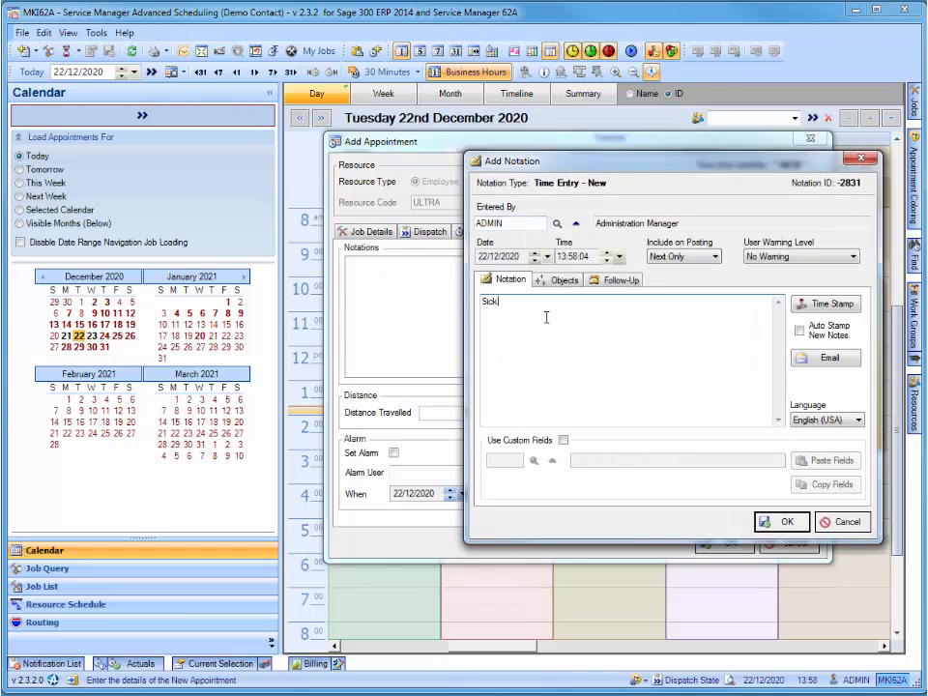
pyautogui.click(785, 522)
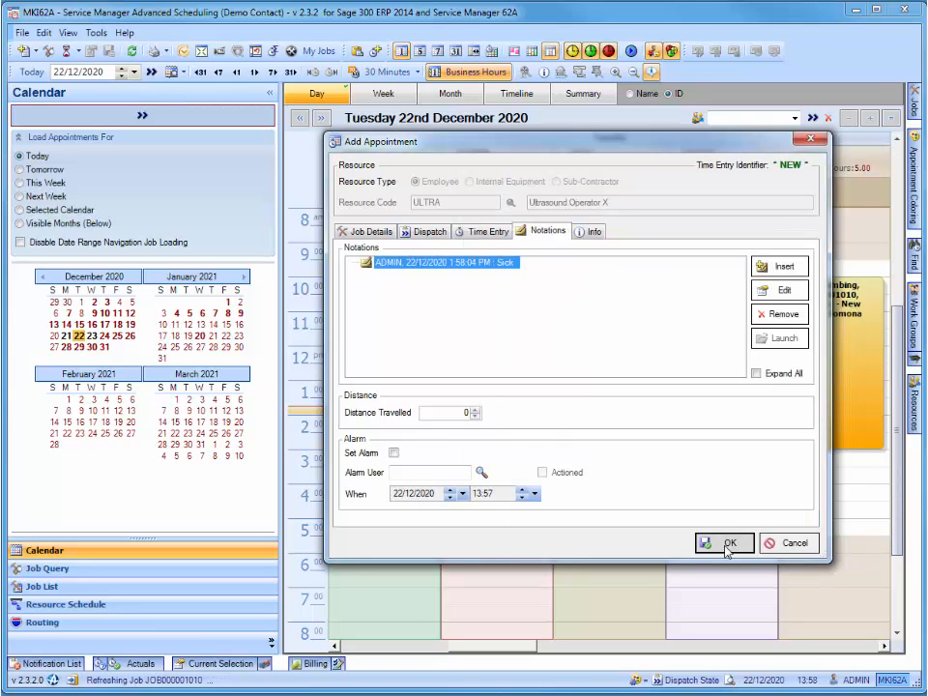
pyautogui.click(727, 545)
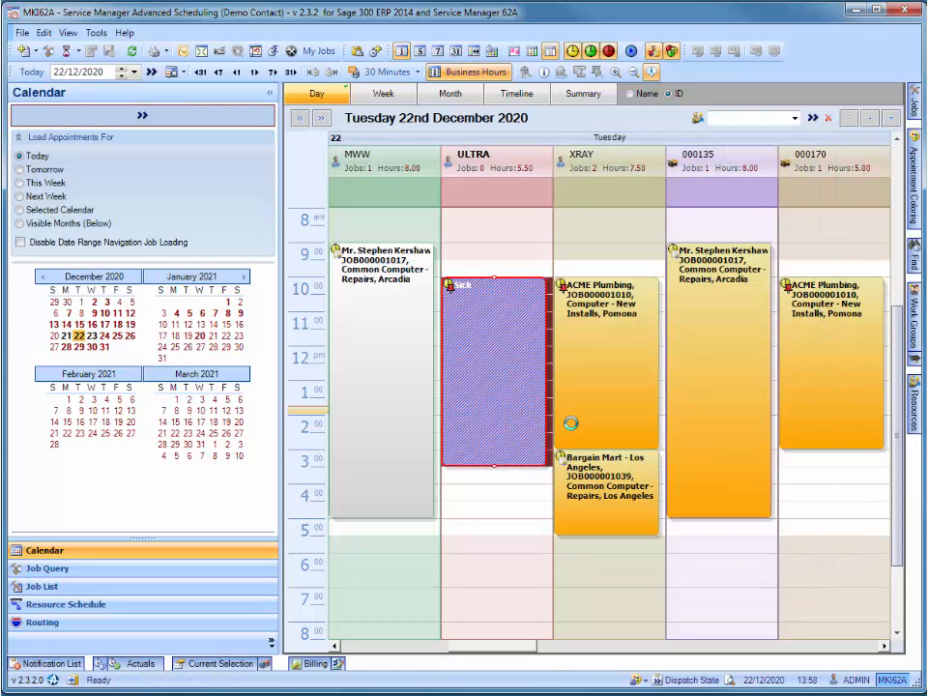
# Step: Split the 09:00 to 17:00 appointment of resource 000135 into two parts at 12:31
pyautogui.rightClick(706, 409)
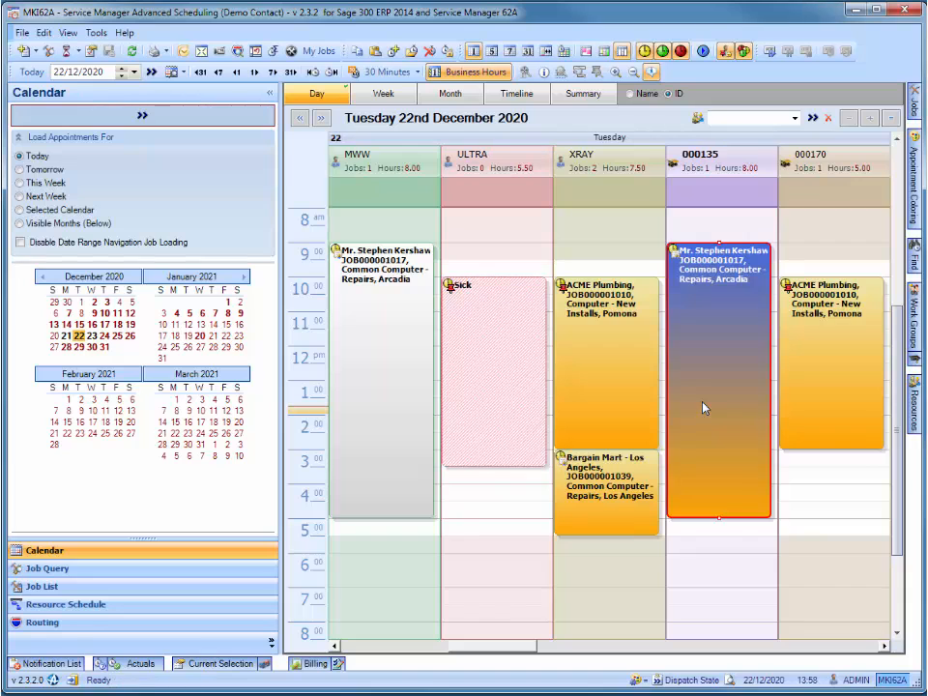
pyautogui.click(737, 495)
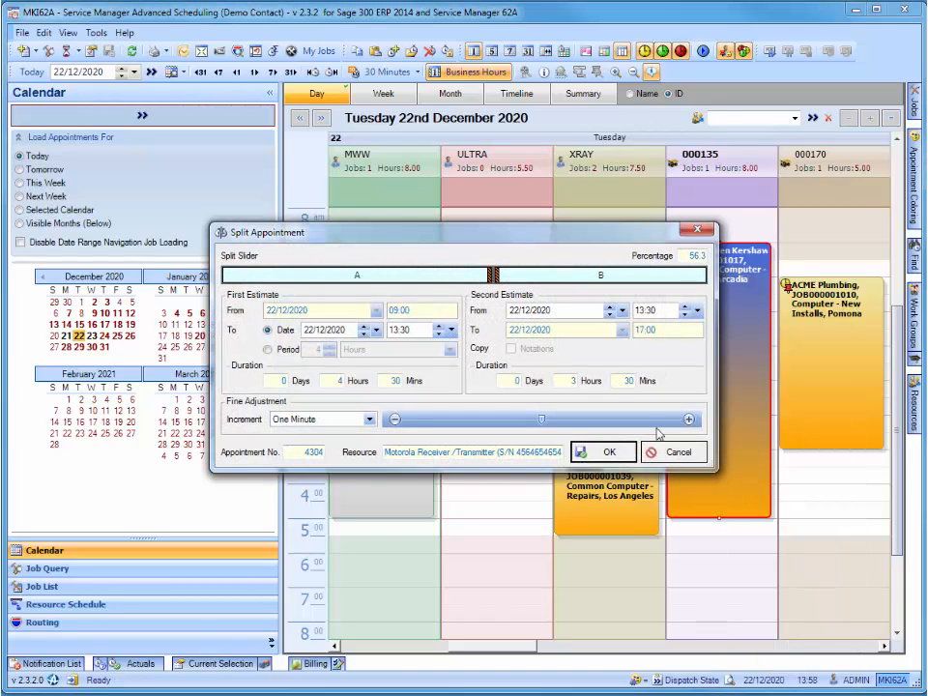
pyautogui.moveTo(499, 279); pyautogui.dragTo(434, 277)
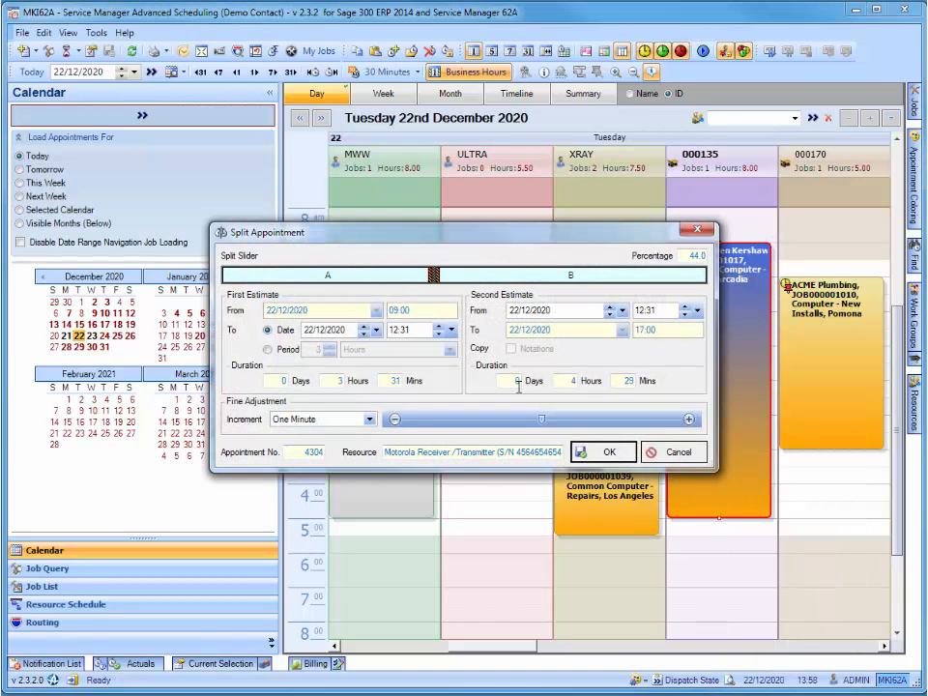
pyautogui.click(602, 452)
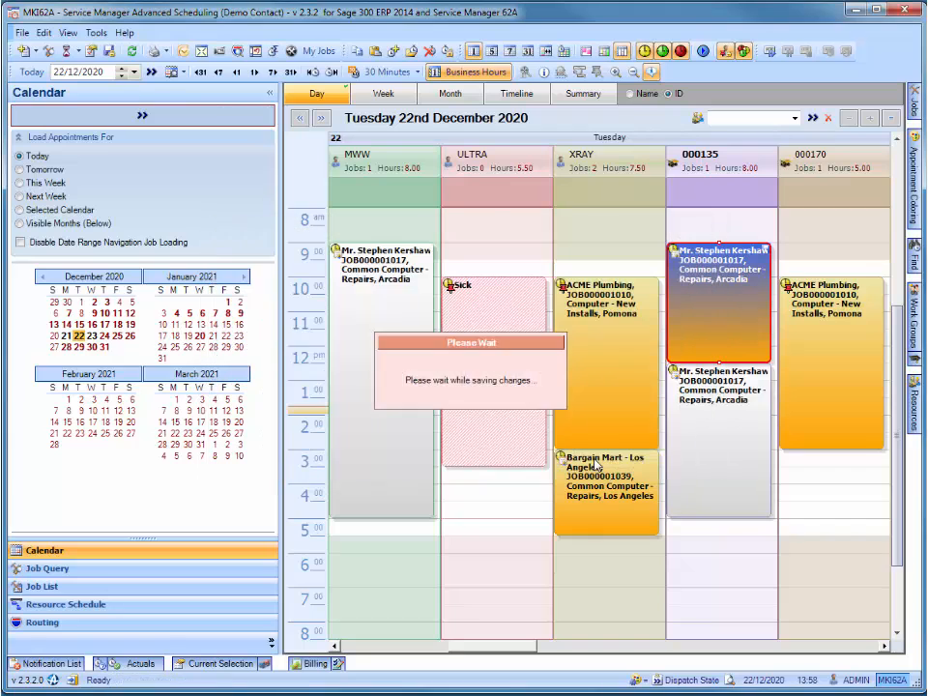
# Step: Delete the first part of the split appointment, starting at 09:00, from resource 000135
pyautogui.rightClick(732, 325)
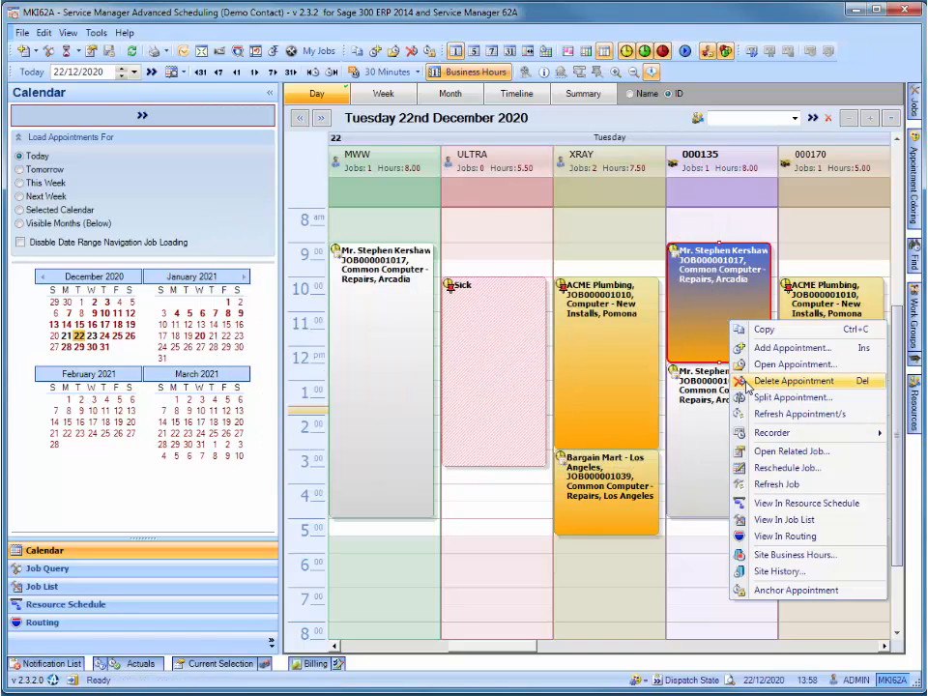
pyautogui.click(719, 330)
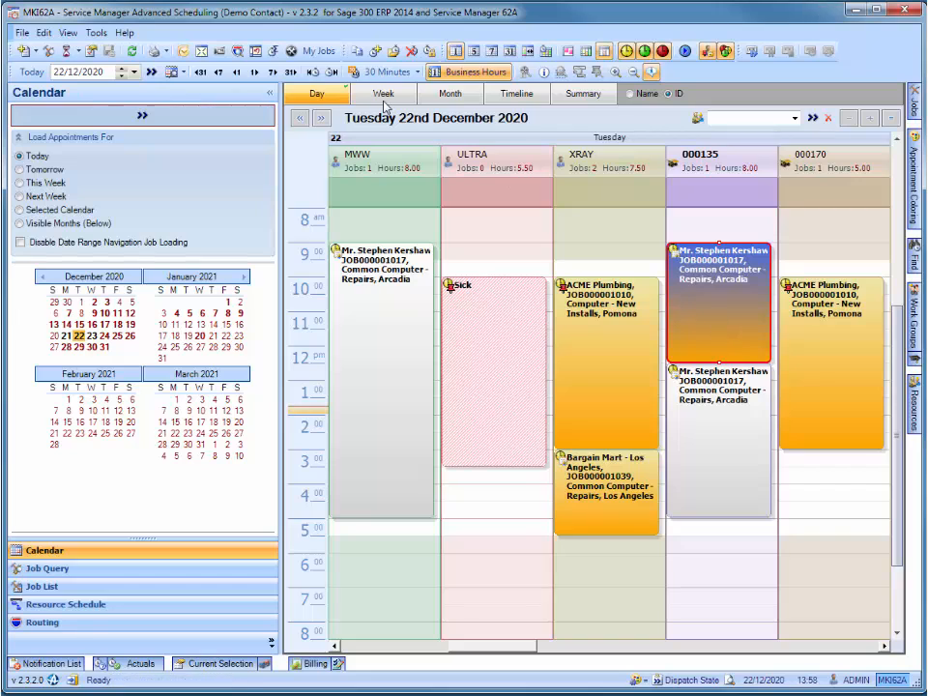
pyautogui.click(410, 51)
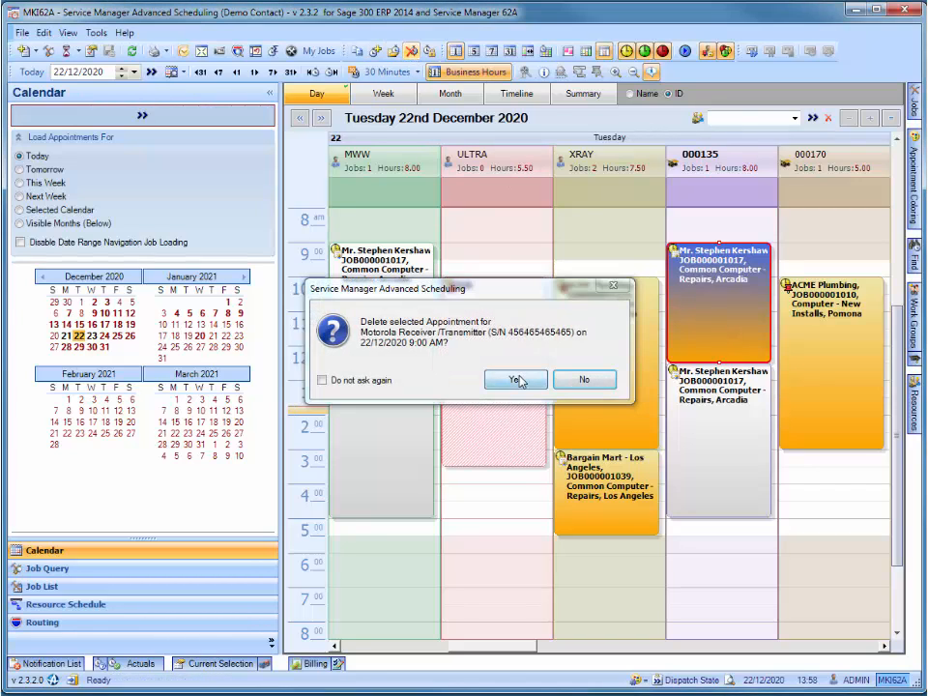
pyautogui.click(517, 379)
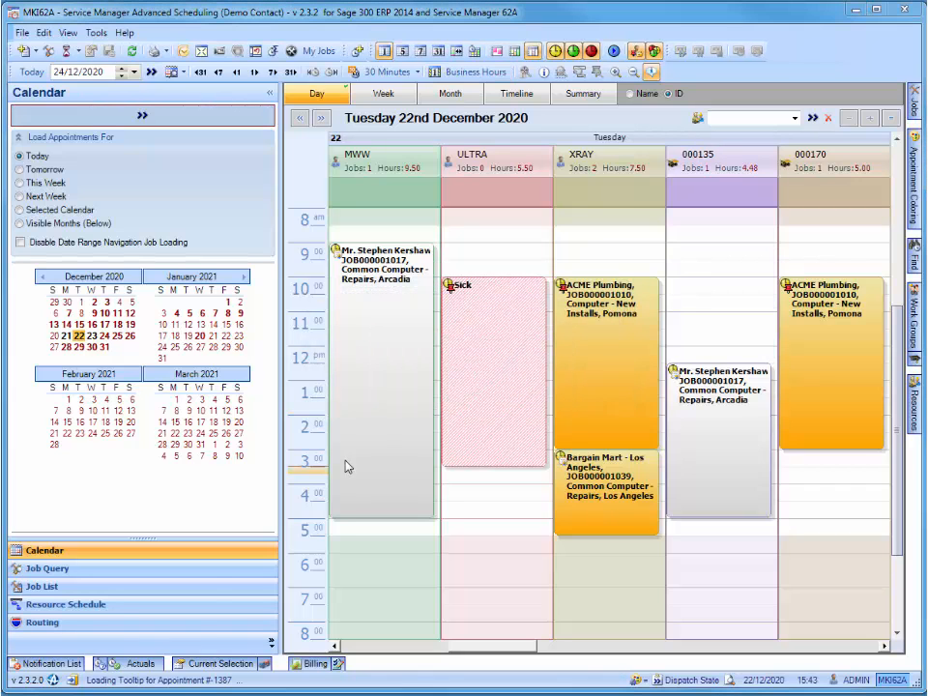
# Step: In the Job List, hide the available resources and draw an appointment for the Test Phase resource of JOB000001017, placed from 10:00 to 13:00
pyautogui.click(209, 586)
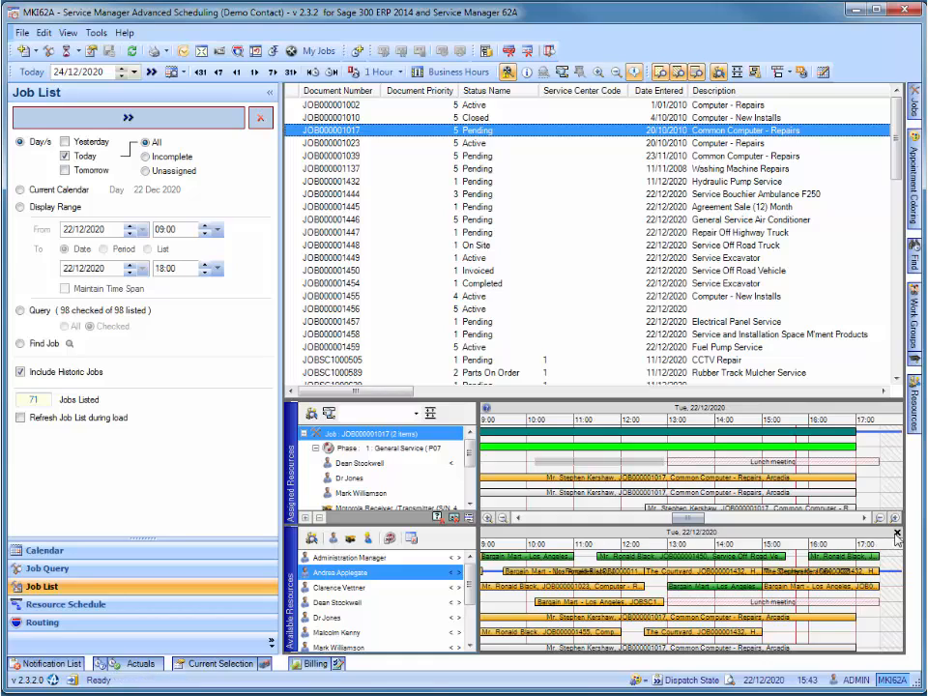
pyautogui.click(897, 533)
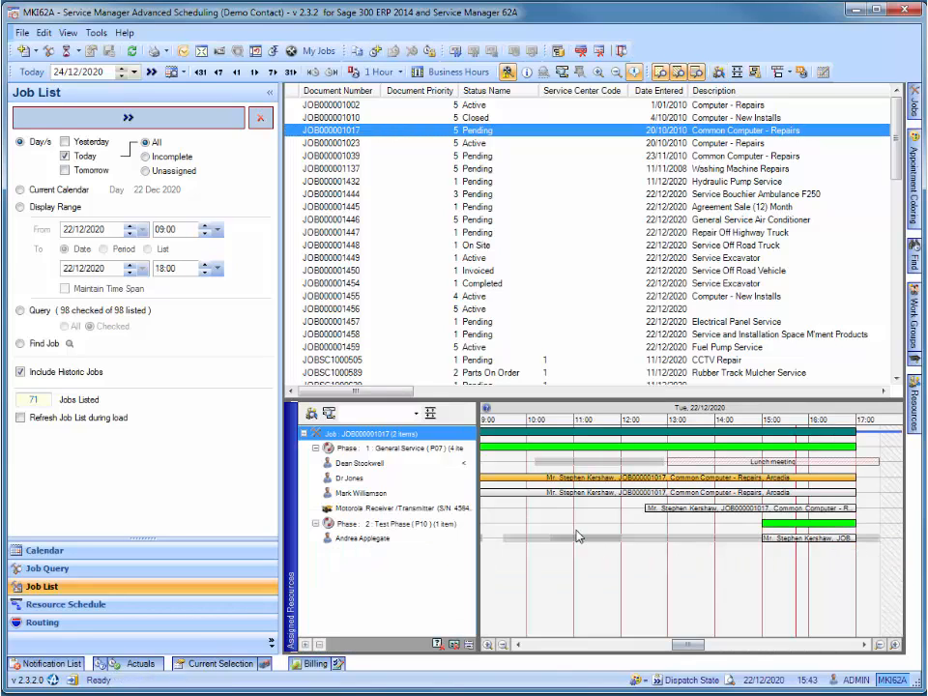
pyautogui.click(580, 539)
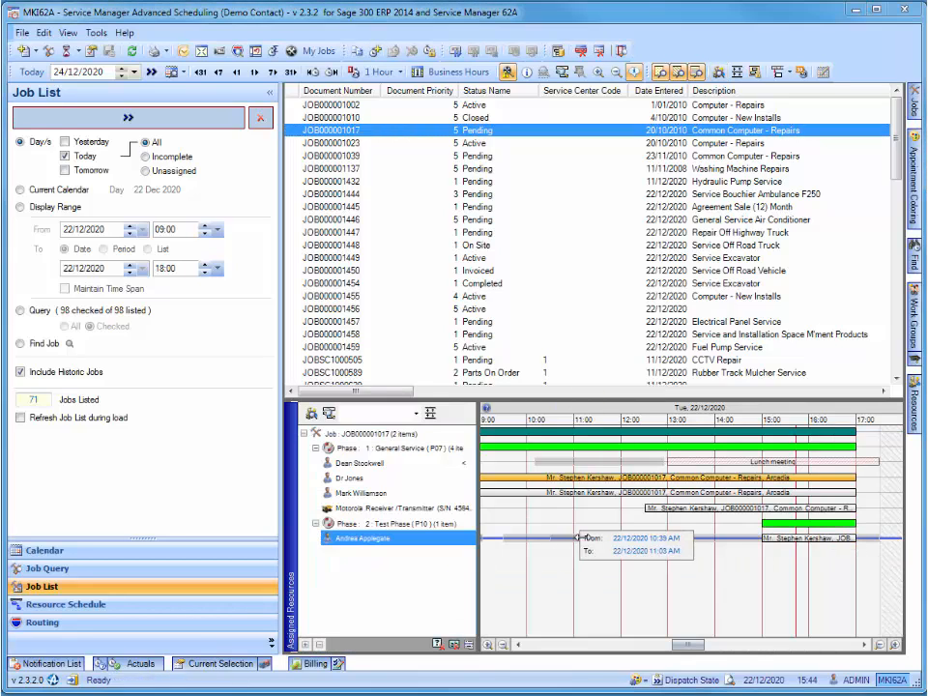
pyautogui.moveTo(616, 544); pyautogui.dragTo(708, 545)
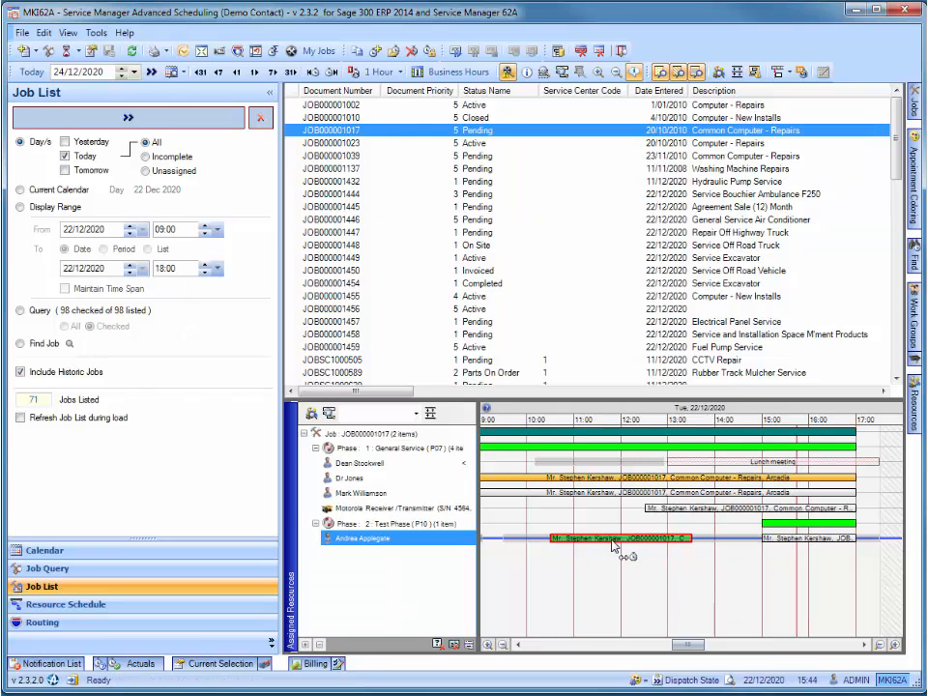
pyautogui.moveTo(611, 547); pyautogui.dragTo(586, 464)
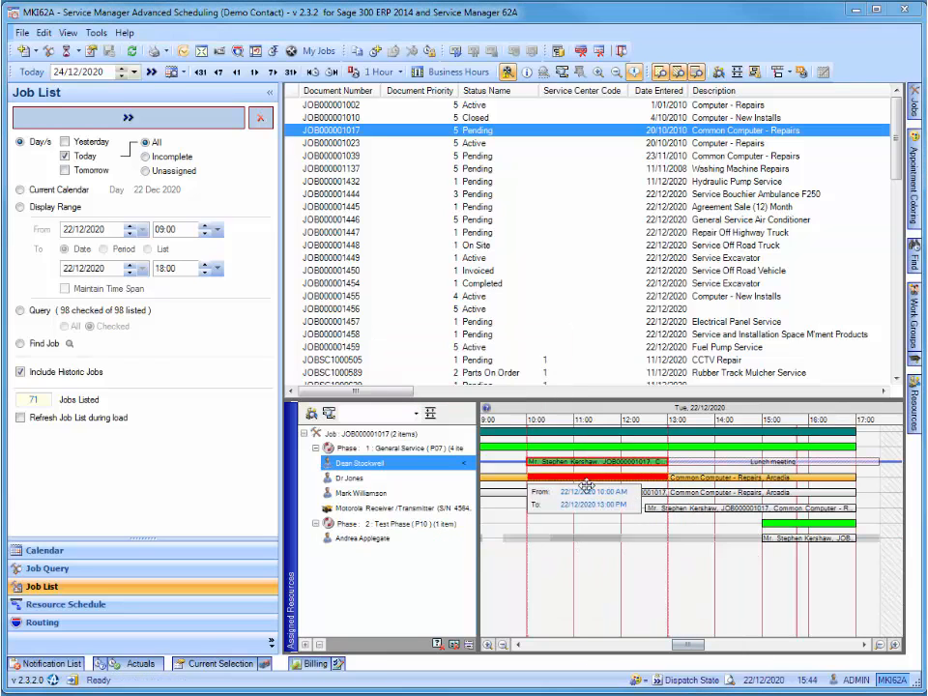
pyautogui.moveTo(586, 485); pyautogui.dragTo(587, 537)
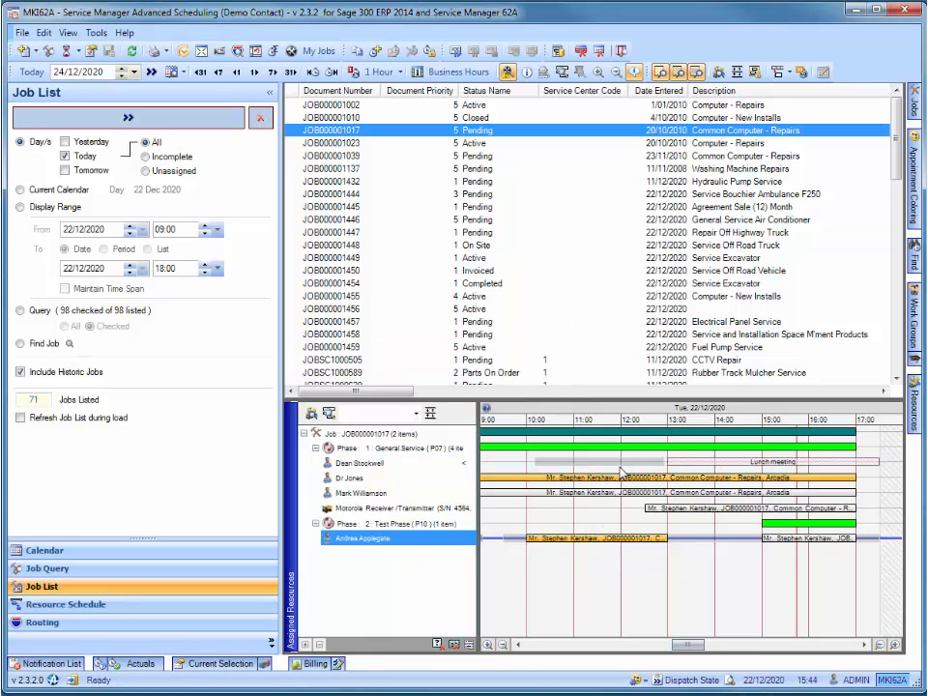
# Step: Check the snapping interval choices, extend the new Test Phase appointment to 14:30, and shift it to run from 11:30 to 16:00
pyautogui.click(789, 74)
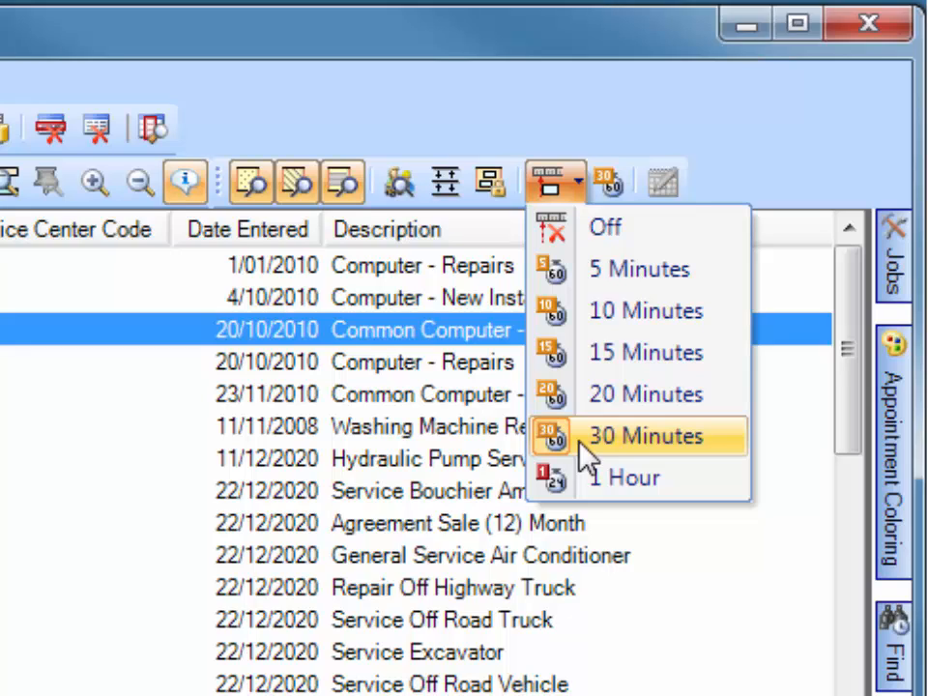
pyautogui.click(606, 186)
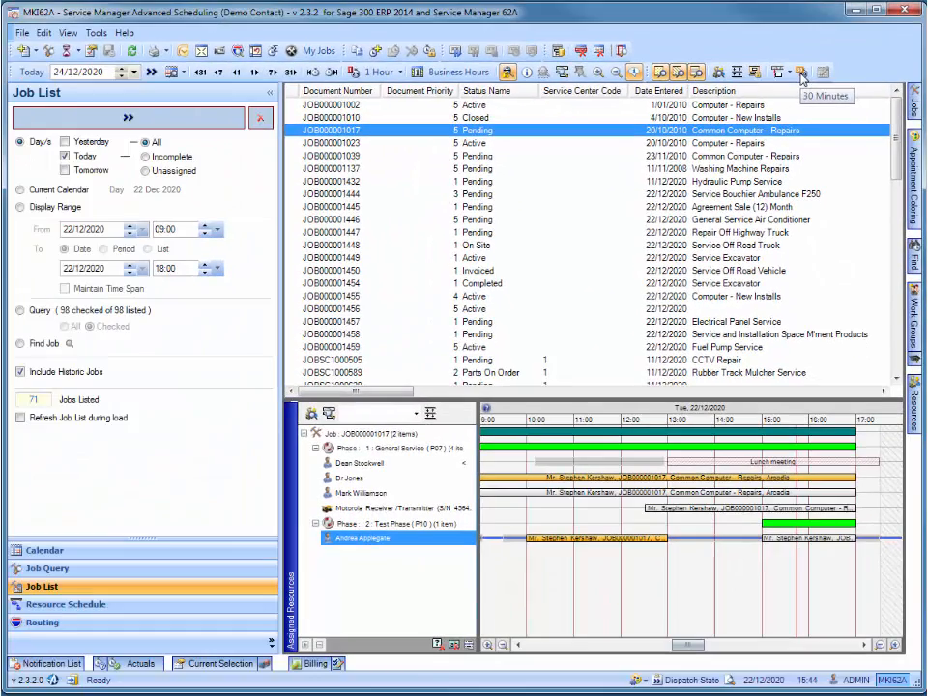
pyautogui.click(662, 538)
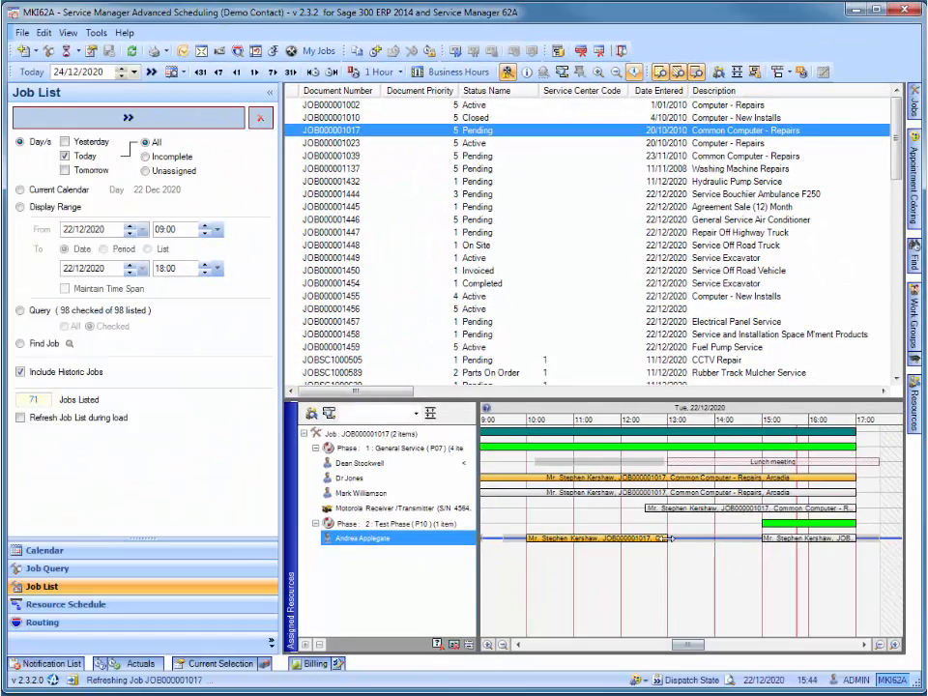
pyautogui.moveTo(670, 539); pyautogui.dragTo(732, 538)
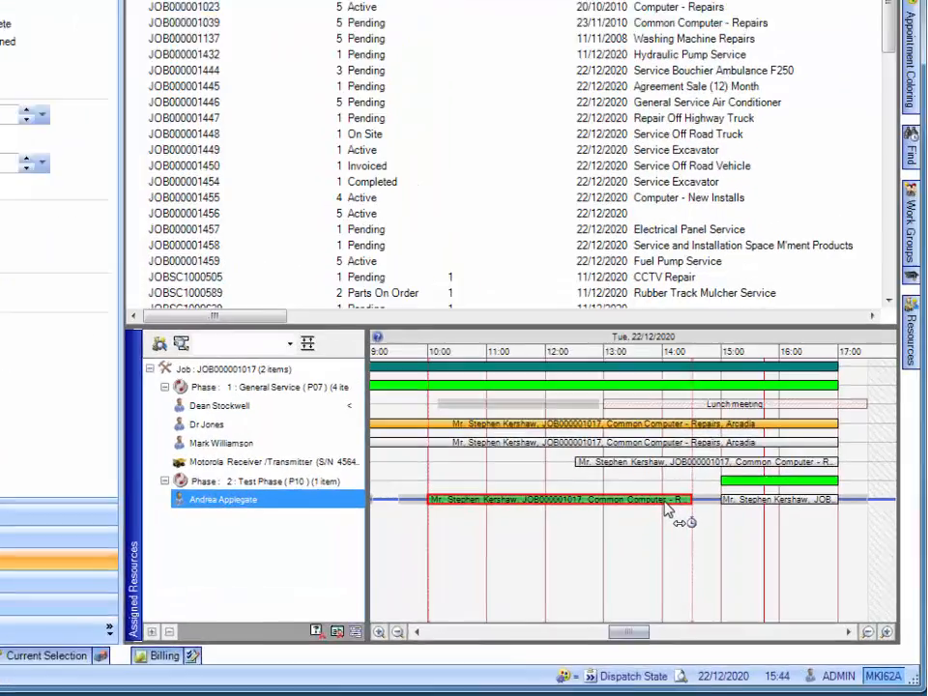
pyautogui.moveTo(723, 541)
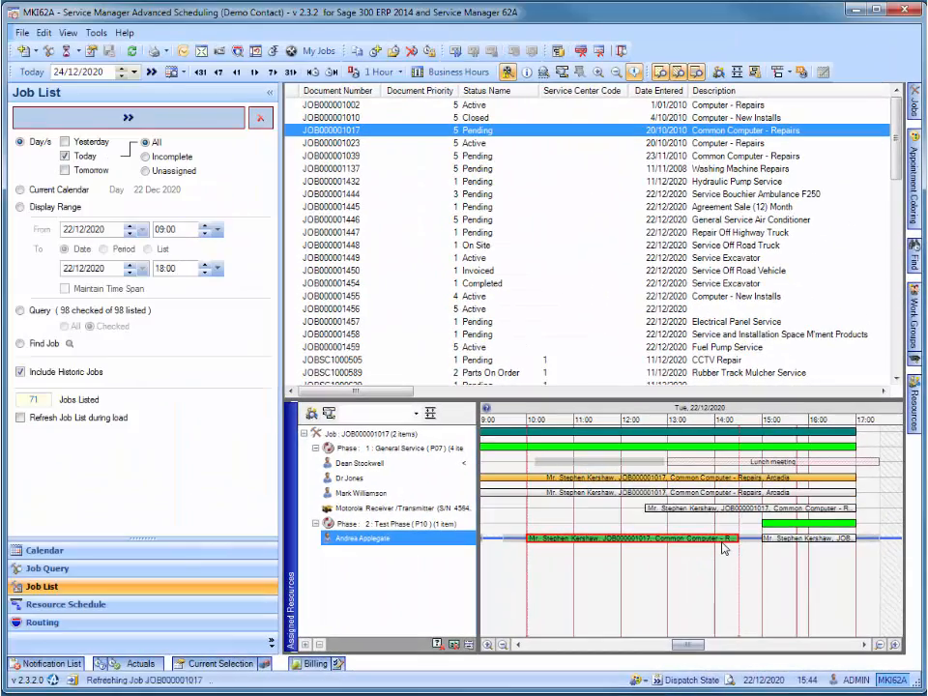
pyautogui.moveTo(720, 546); pyautogui.dragTo(775, 538)
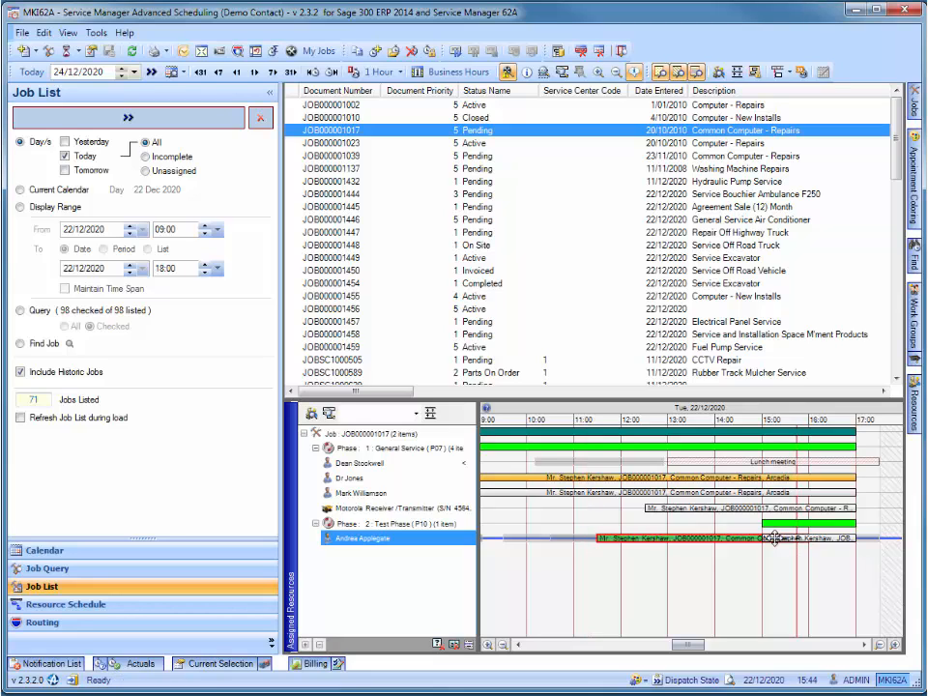
# Step: Look over the program options for phase boundaries, resource un-assignment and appointment deletion, and close them without saving
pyautogui.click(99, 37)
pyautogui.click(97, 51)
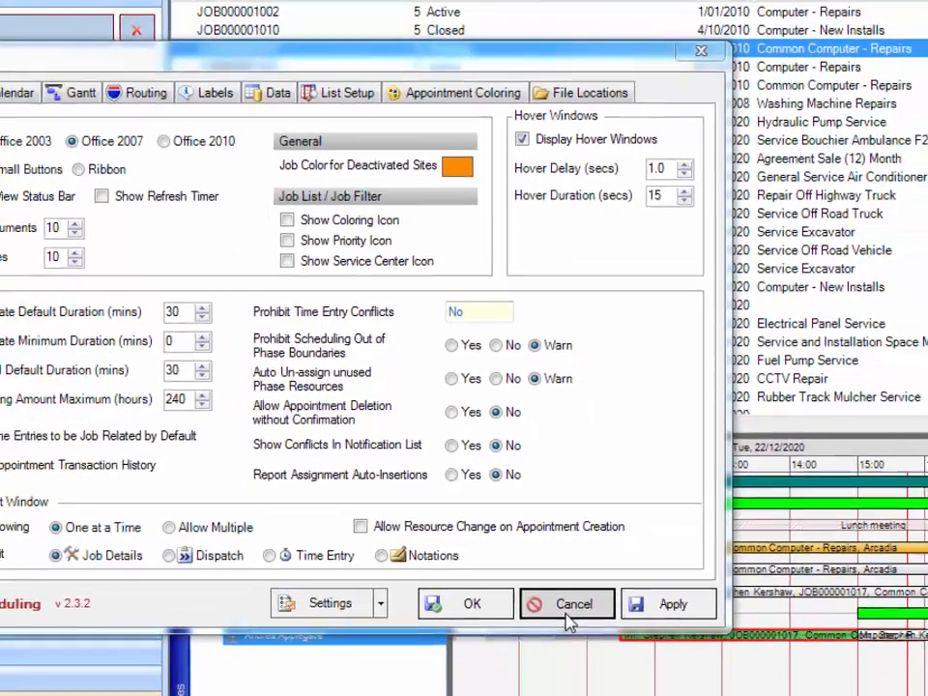
pyautogui.click(569, 617)
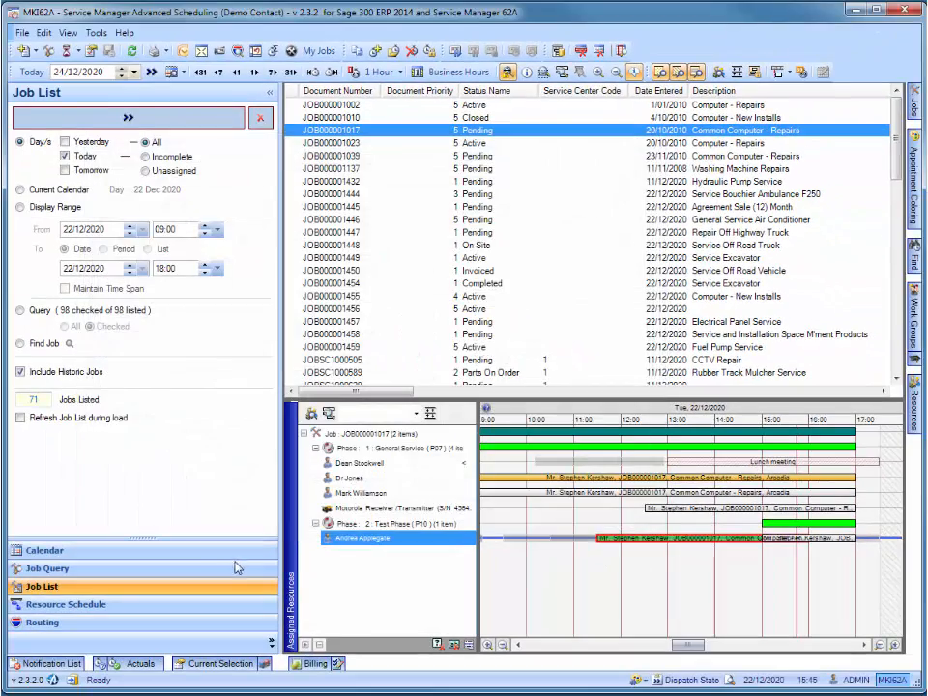
# Step: Return to the Calendar and compare the available print options with no appointment selected and with the MWW appointment selected
pyautogui.click(216, 553)
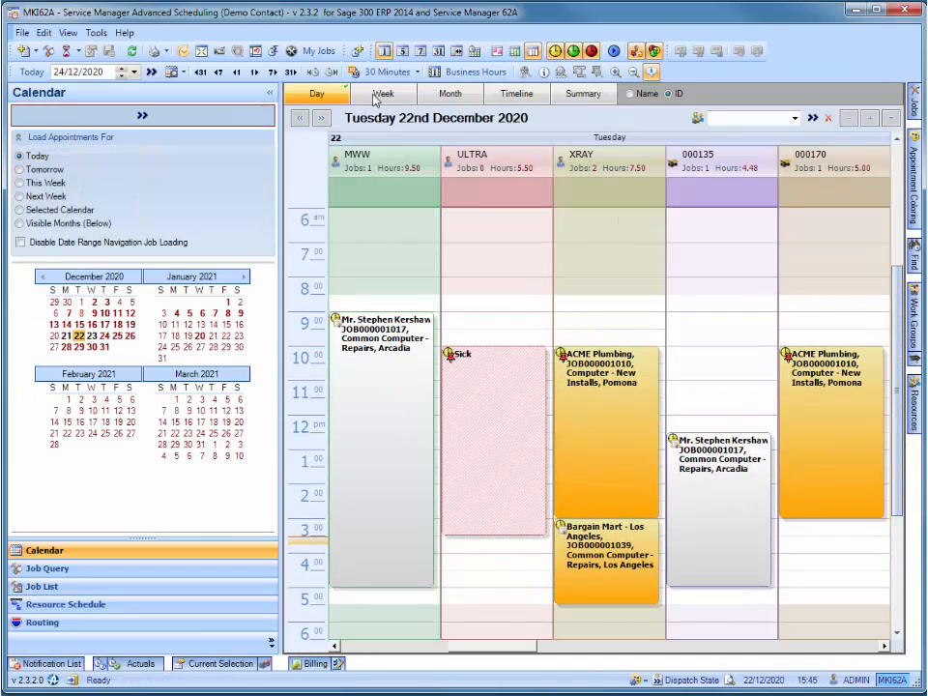
pyautogui.click(161, 50)
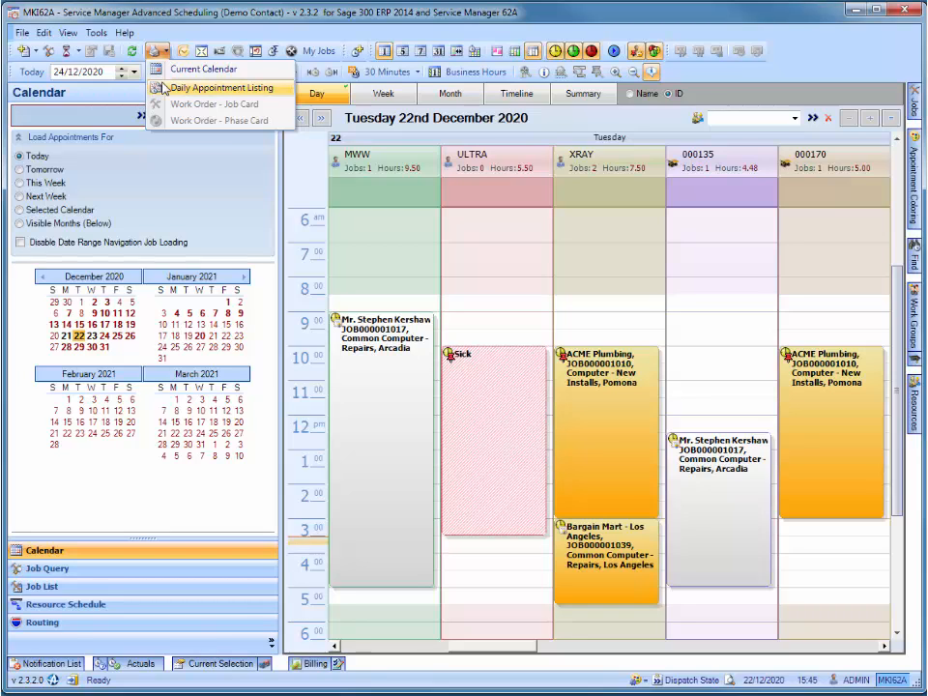
pyautogui.click(422, 418)
pyautogui.click(161, 50)
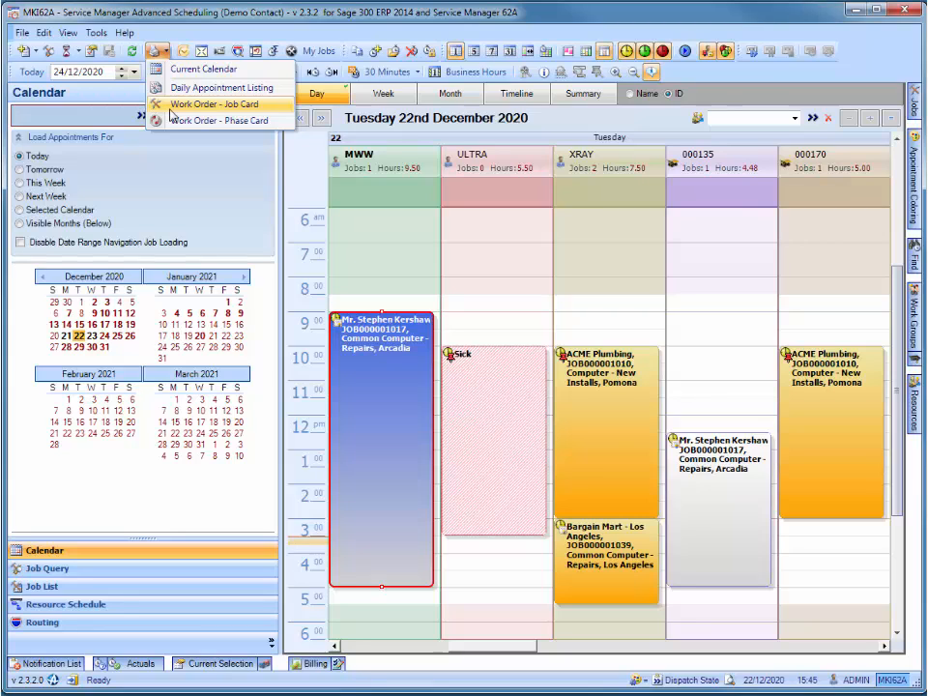
pyautogui.click(446, 272)
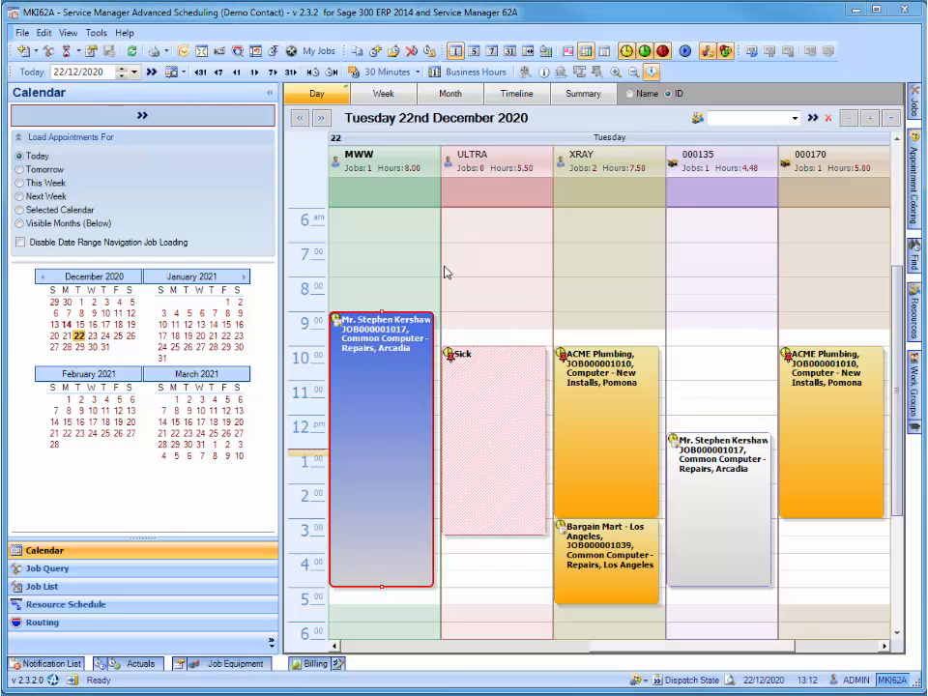
# Step: Add a Labor actual from 09:00 to 17:00 on 22/12/2020 to the MWW appointment for JOB000001017, and save the appointment
pyautogui.doubleClick(385, 344)
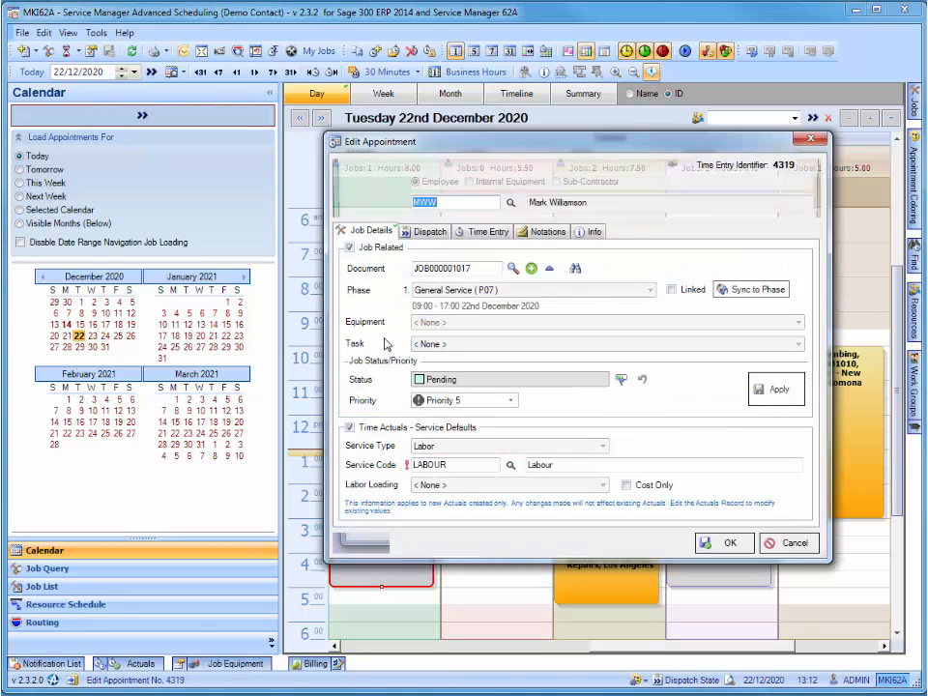
pyautogui.click(488, 232)
pyautogui.click(786, 270)
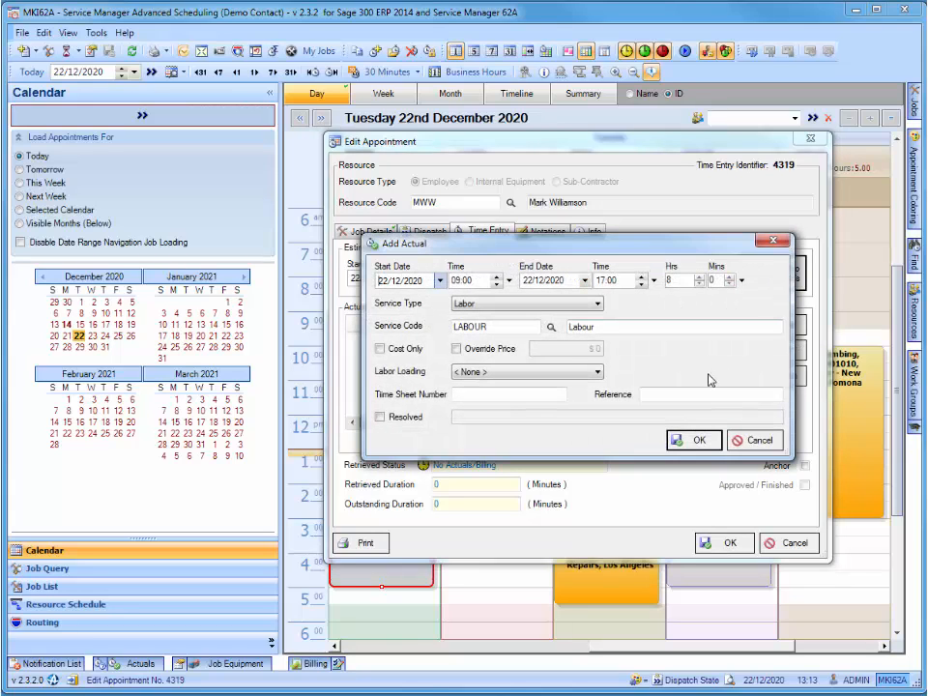
pyautogui.click(702, 440)
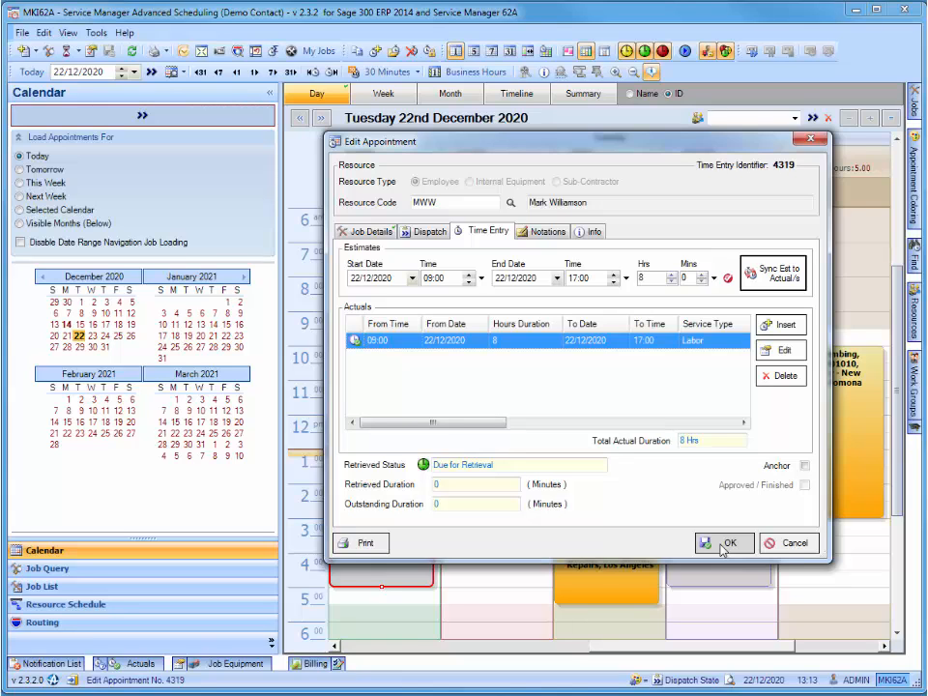
pyautogui.click(725, 544)
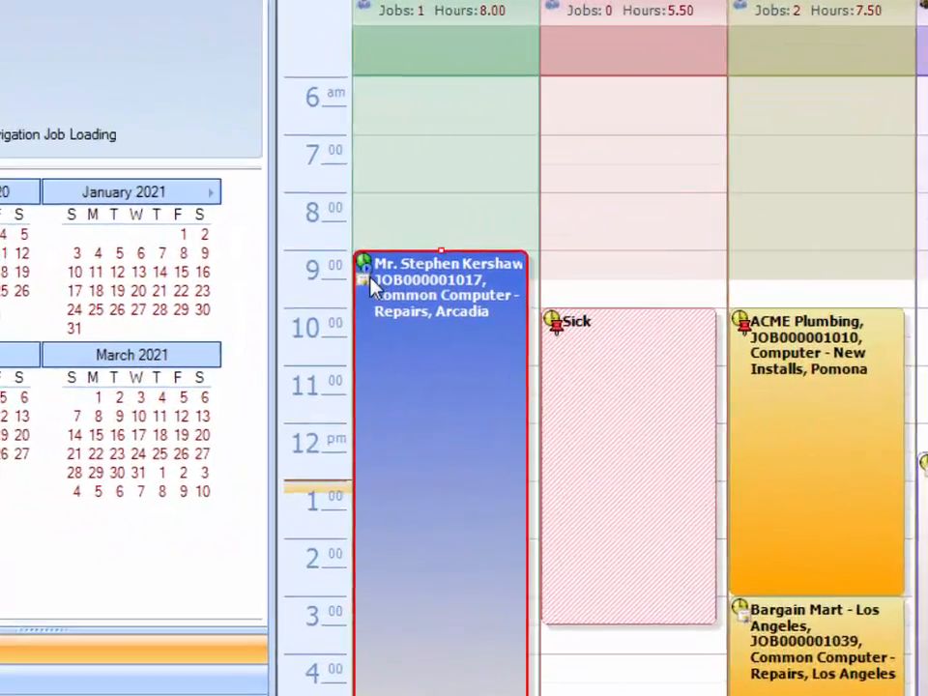
pyautogui.moveTo(339, 329)
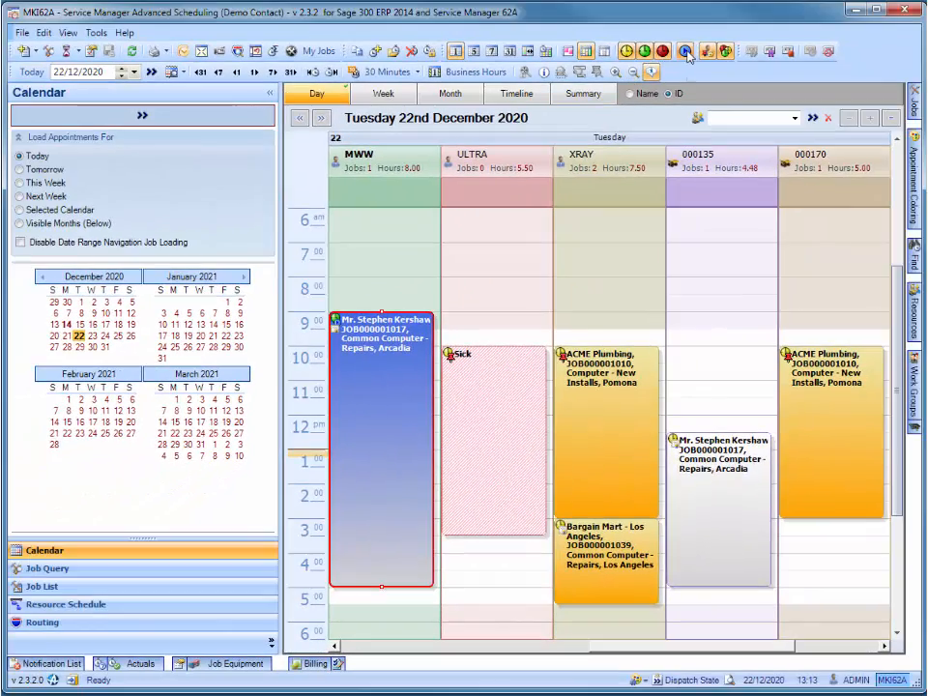
# Step: Toggle the calendar filters for recording appointments, appointments without actuals and those due for retrieval, to see which appointments each one covers
pyautogui.click(685, 51)
pyautogui.click(686, 52)
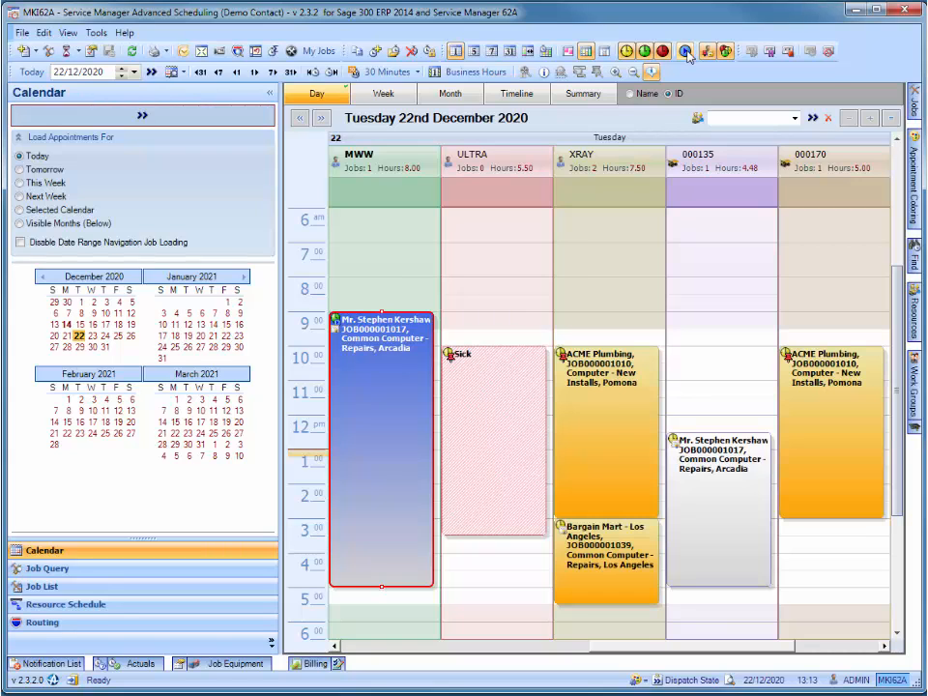
pyautogui.click(627, 54)
pyautogui.click(627, 53)
pyautogui.click(647, 56)
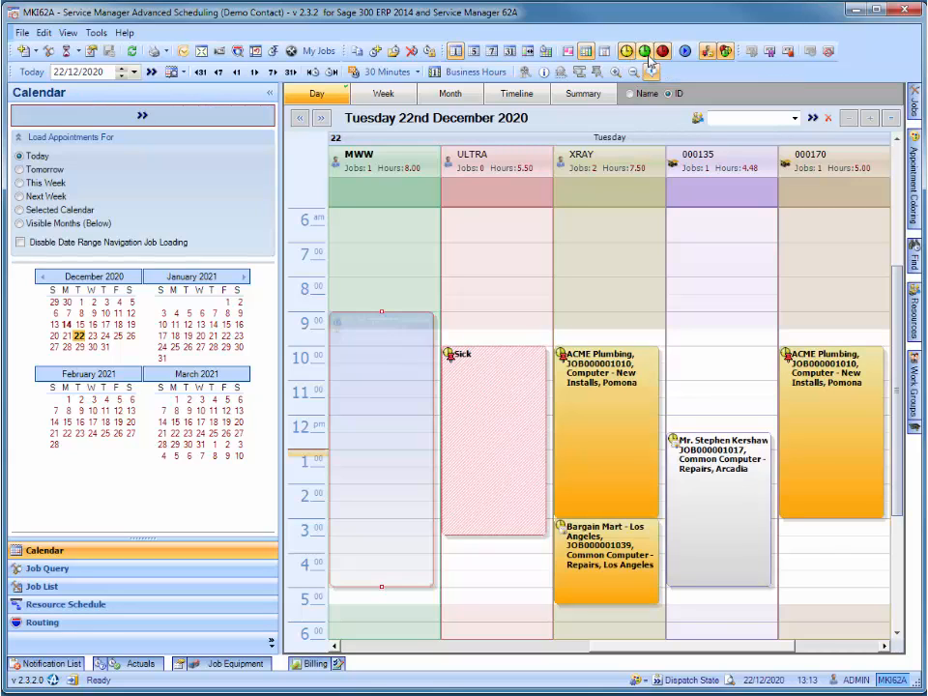
pyautogui.click(648, 56)
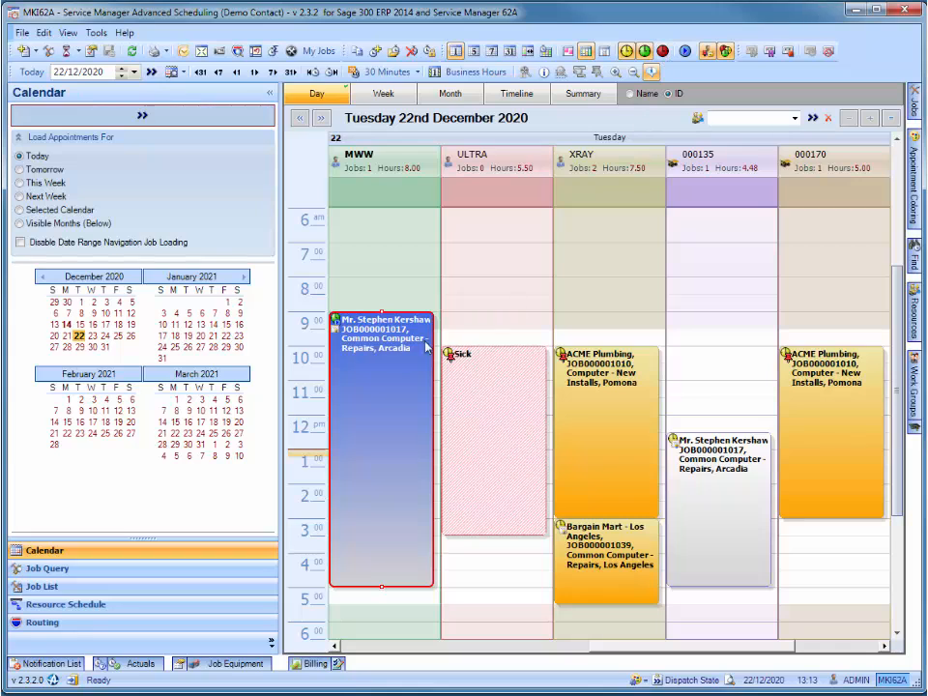
# Step: Pause and then stop the time recorder running on the MWW appointment
pyautogui.rightClick(366, 338)
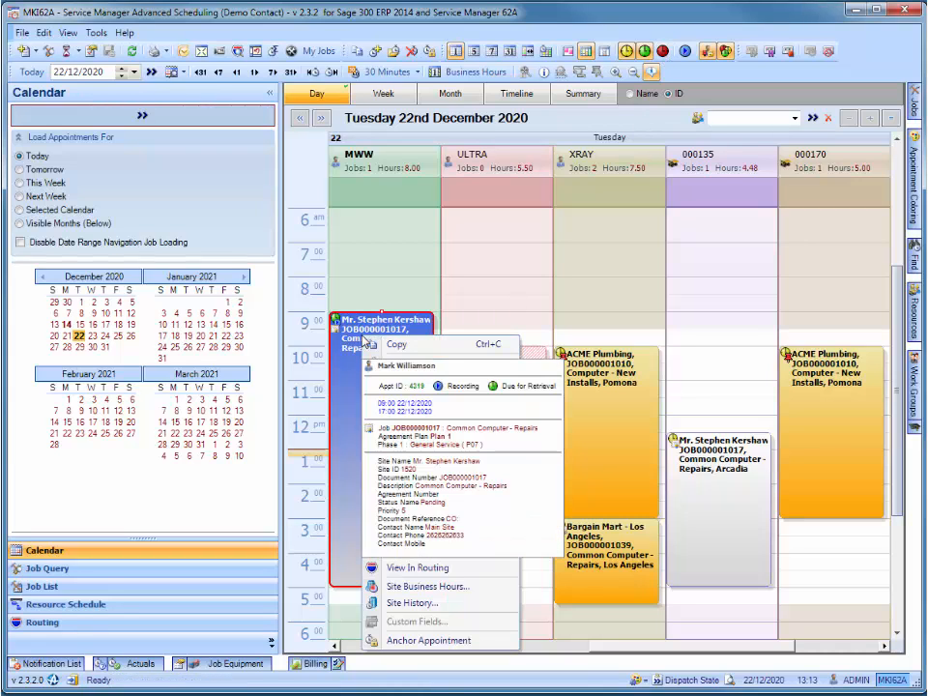
pyautogui.moveTo(406, 473)
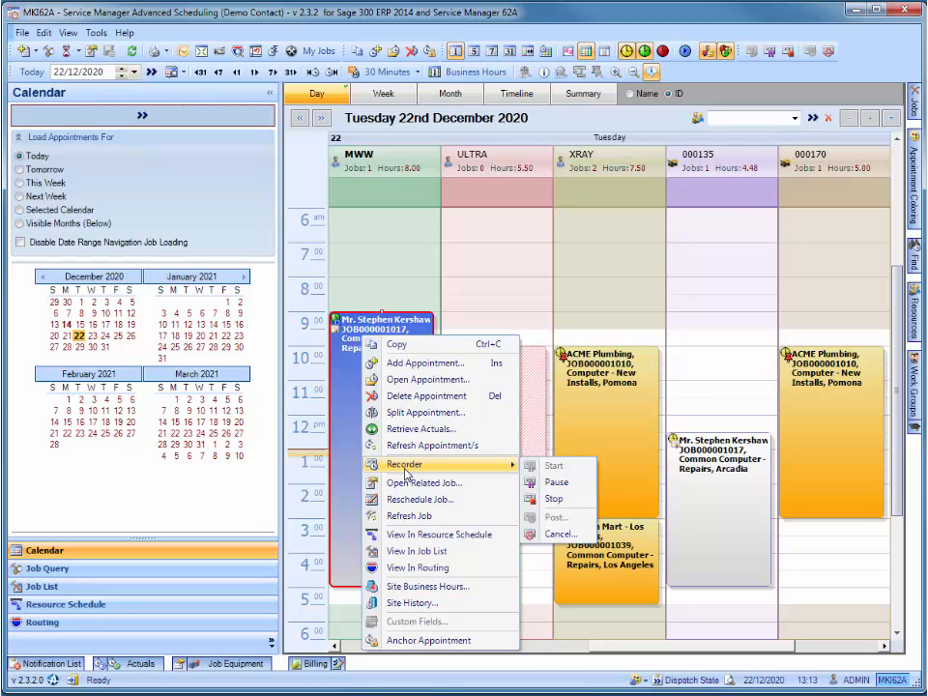
pyautogui.click(560, 485)
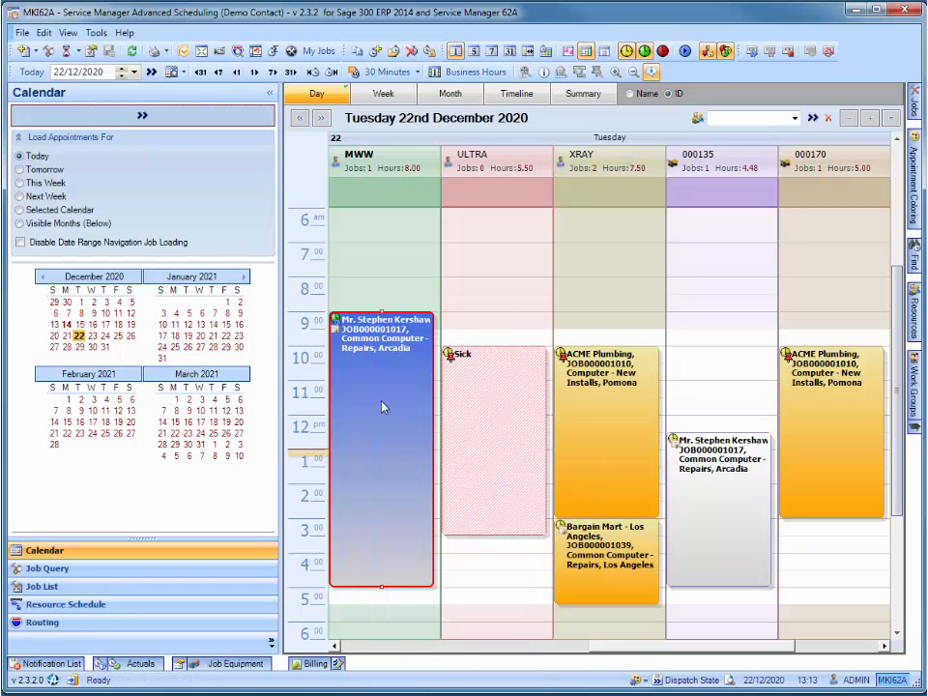
pyautogui.rightClick(387, 406)
pyautogui.moveTo(503, 531)
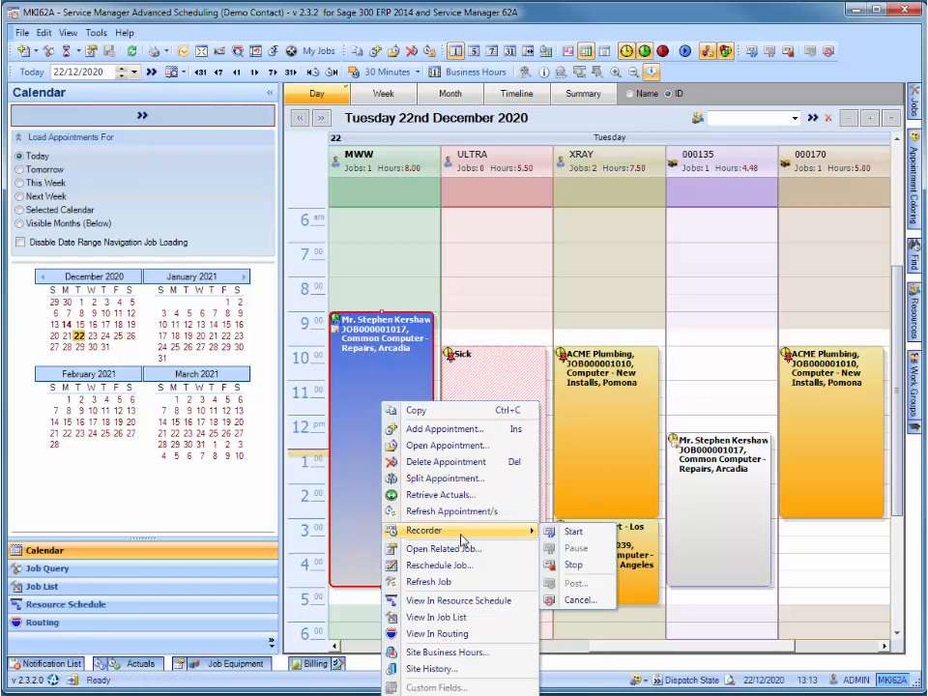
pyautogui.click(563, 566)
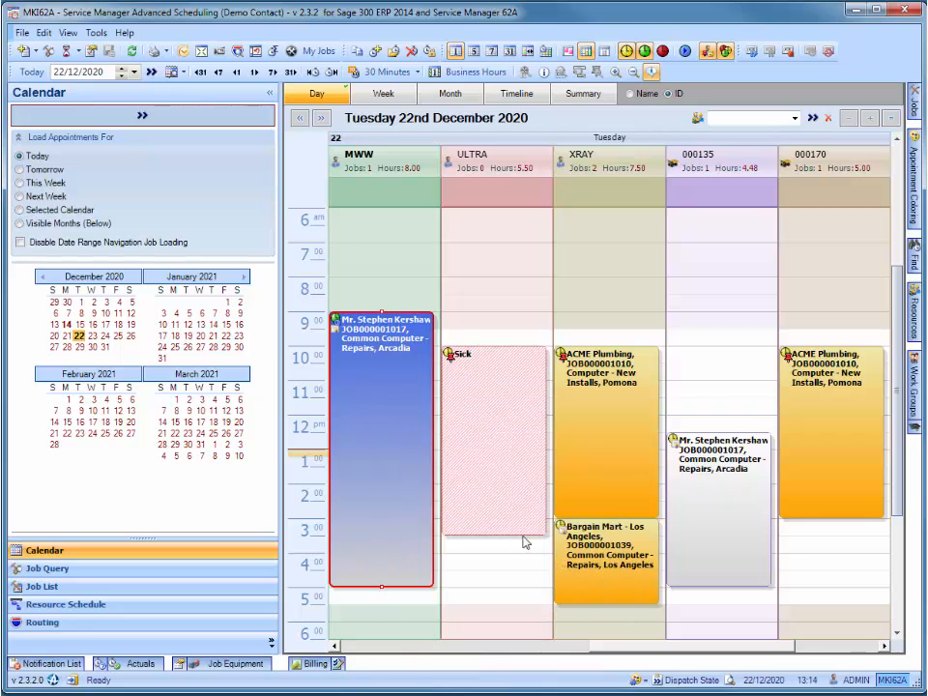
# Step: Post the recorded time of the MWW appointment and retrieve the appointment's actuals into the job
pyautogui.rightClick(399, 446)
pyautogui.moveTo(486, 570)
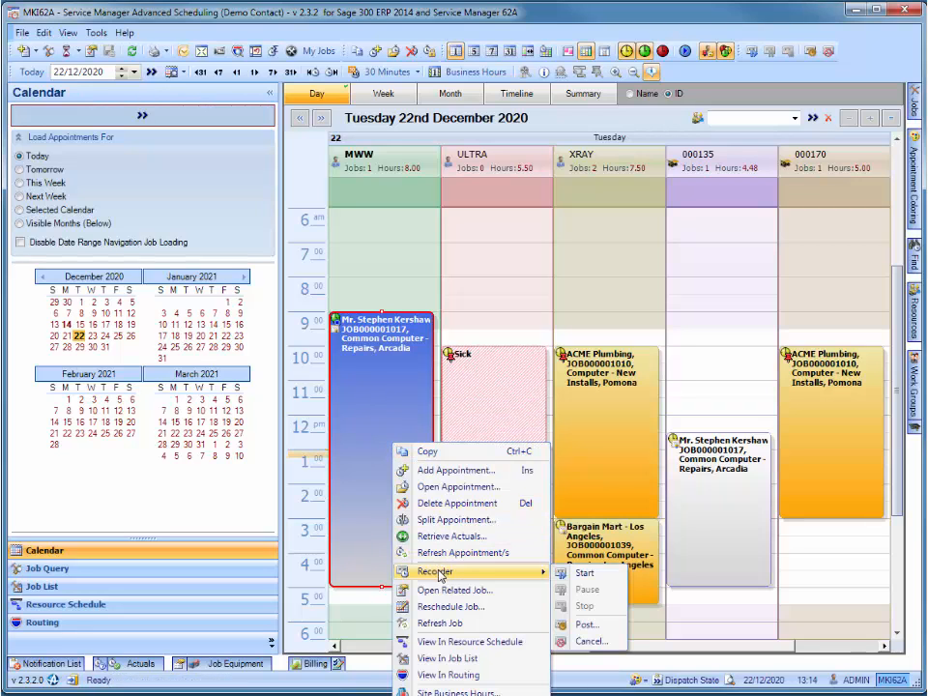
pyautogui.click(584, 625)
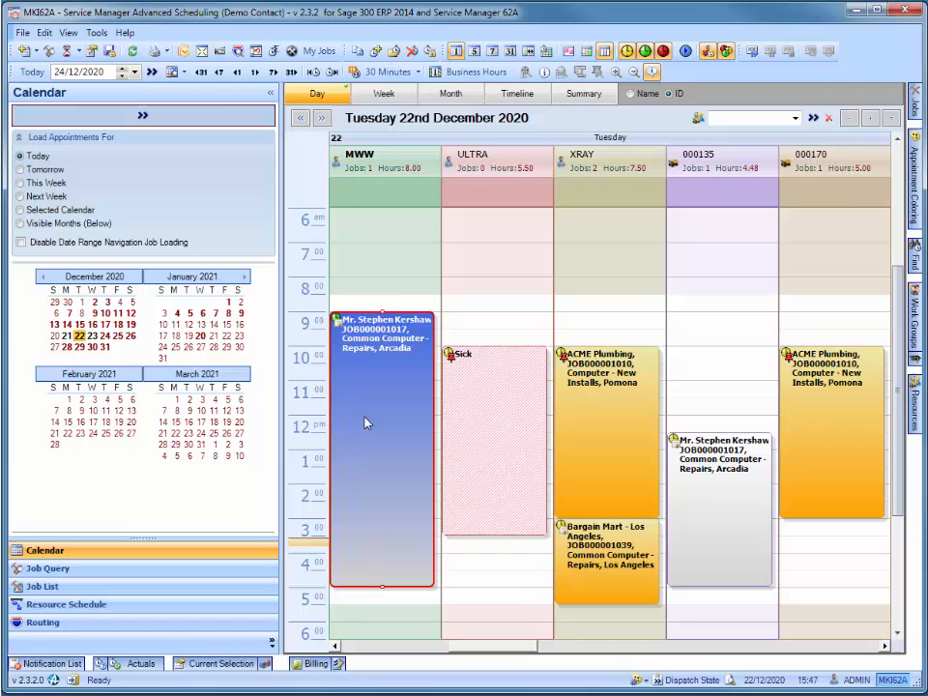
pyautogui.rightClick(367, 422)
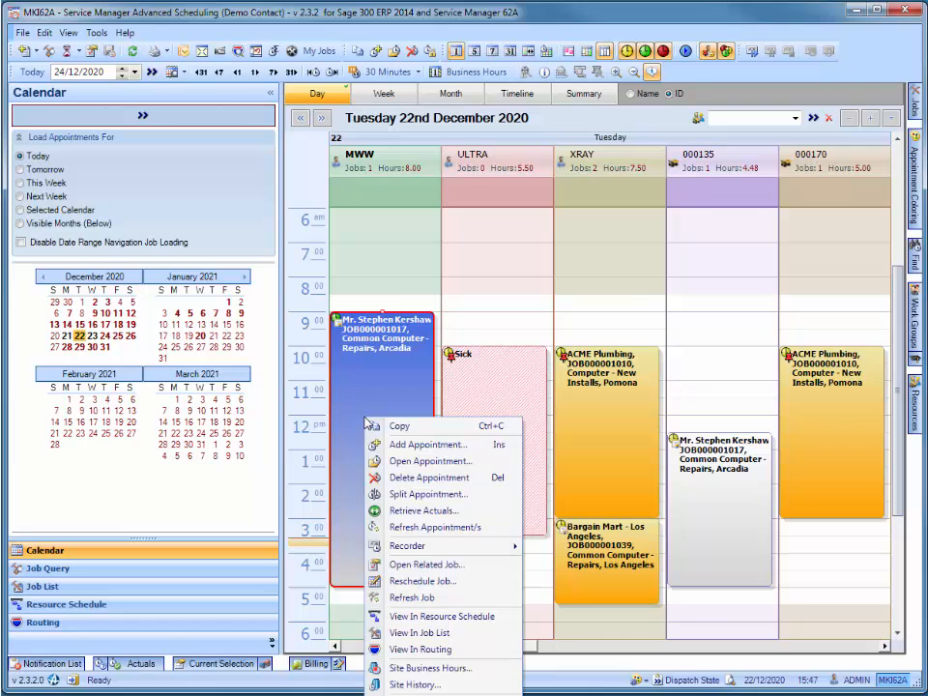
pyautogui.click(415, 512)
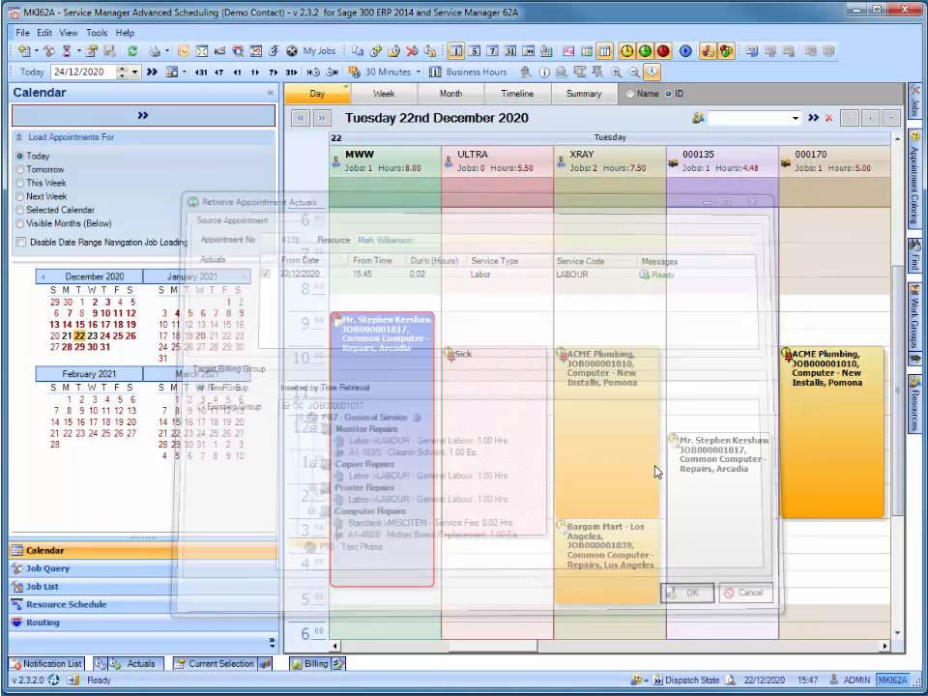
# Step: In the program options, make Time Entry the default tab when editing an appointment
pyautogui.click(95, 33)
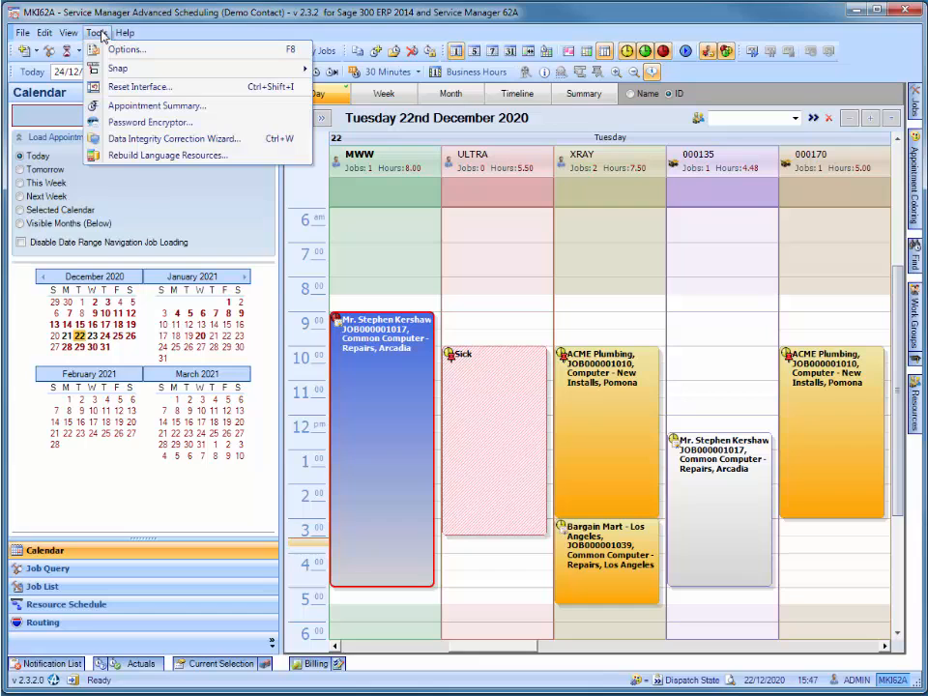
pyautogui.click(111, 50)
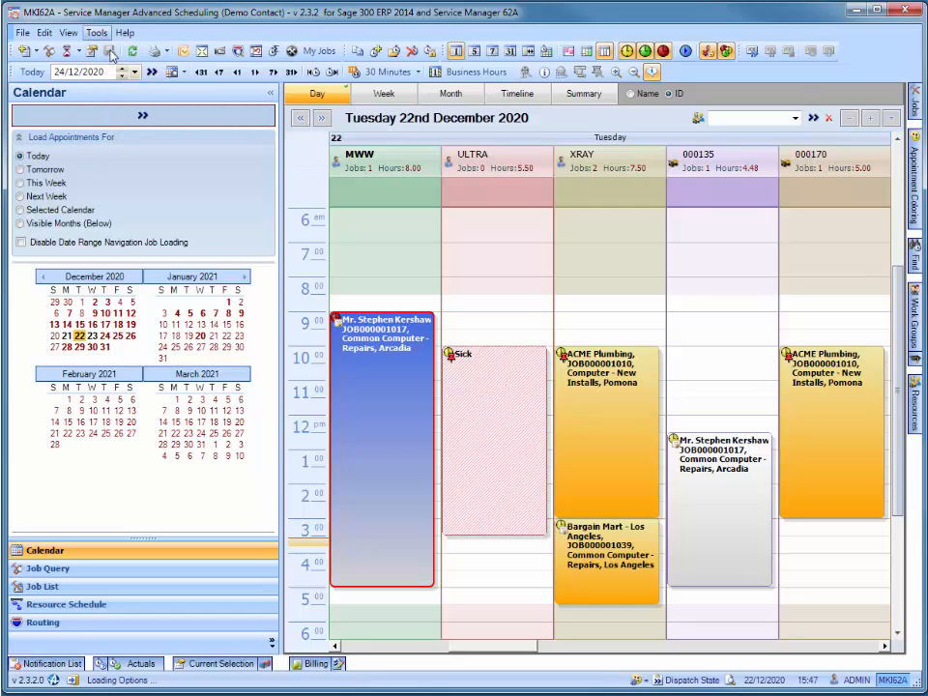
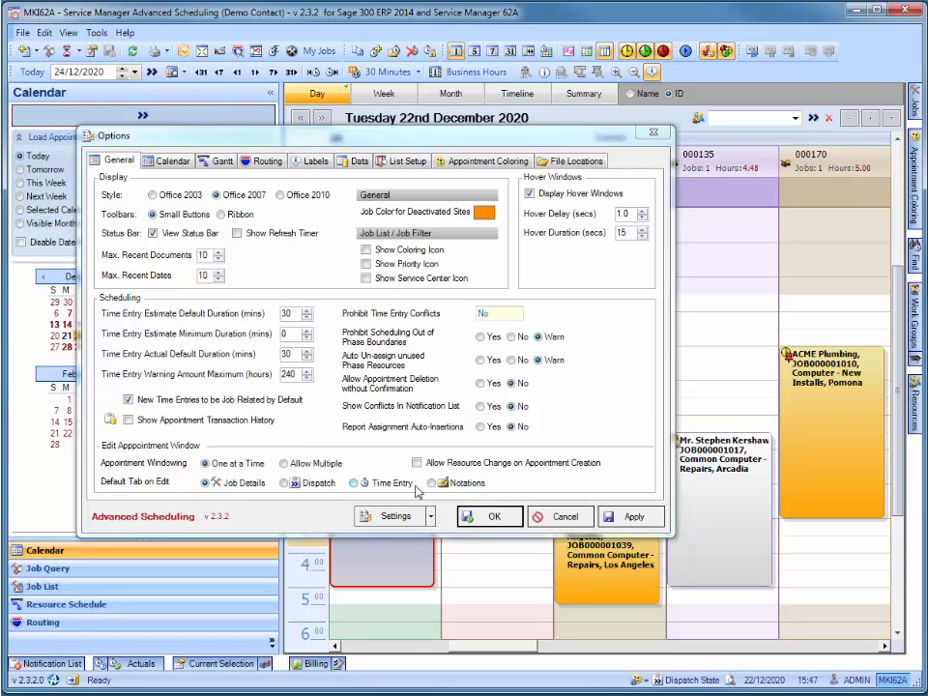
pyautogui.click(382, 486)
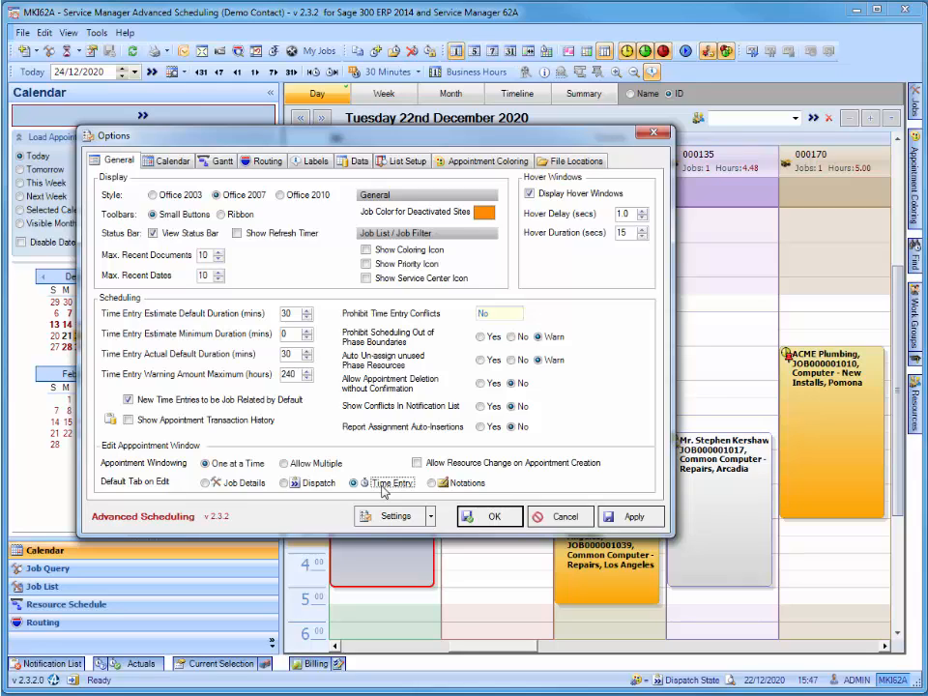
# Step: Look over the Calendar options and enable the 2 Hours snap duration in the Gantt options
pyautogui.click(171, 164)
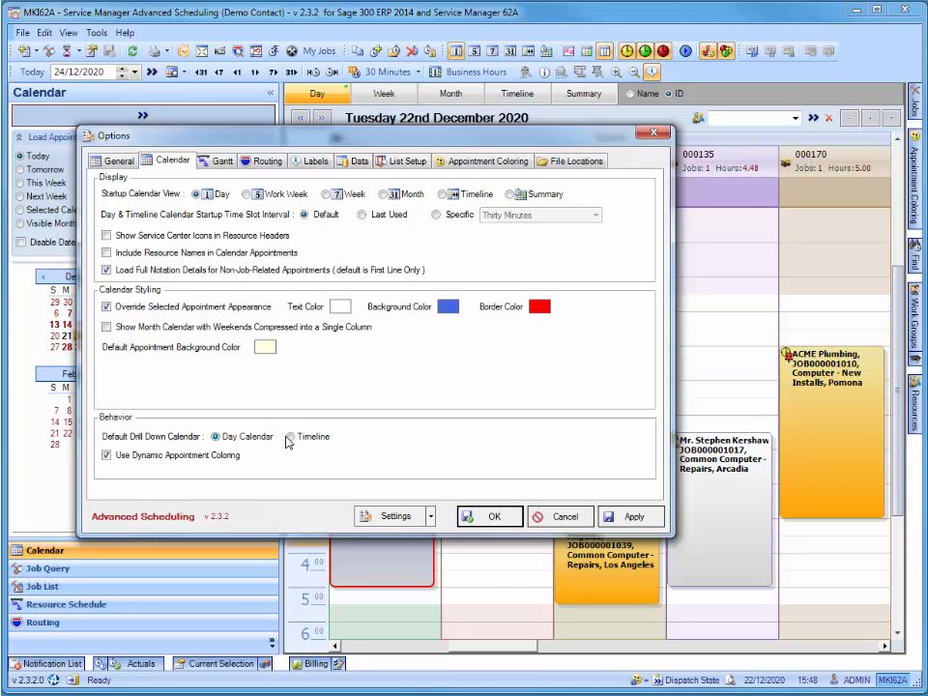
pyautogui.click(220, 162)
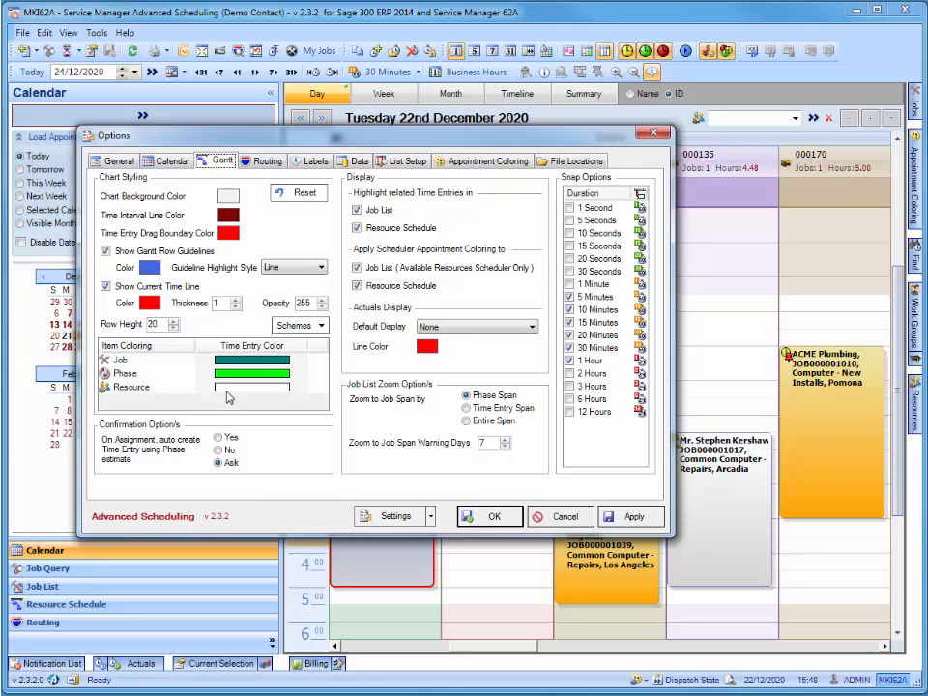
pyautogui.click(578, 373)
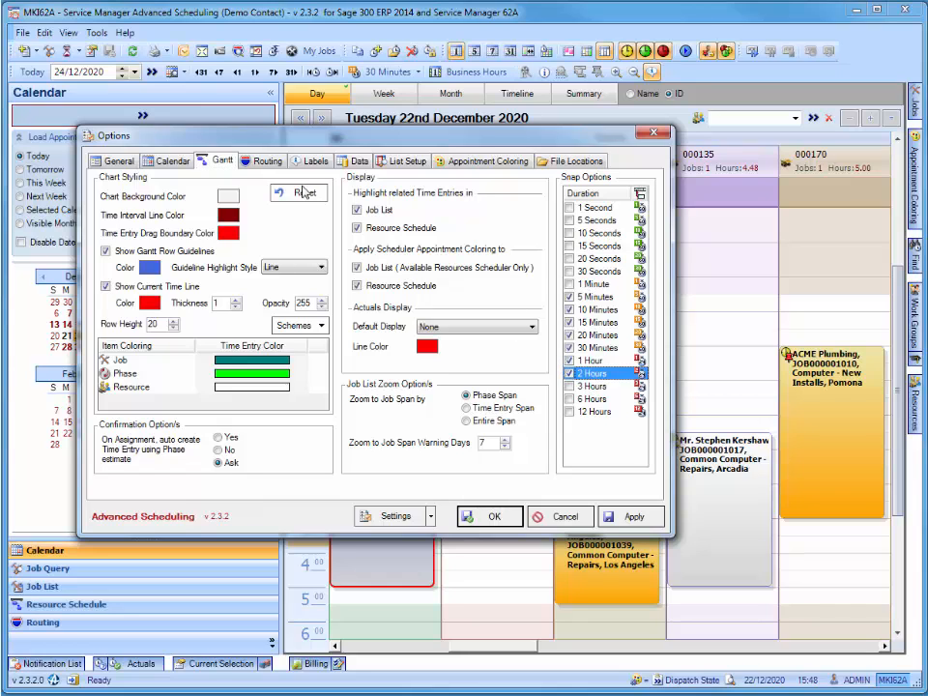
# Step: Check the Routing options, then include First Notation Line in the time entry tool tip properties, placed directly below Description
pyautogui.click(269, 160)
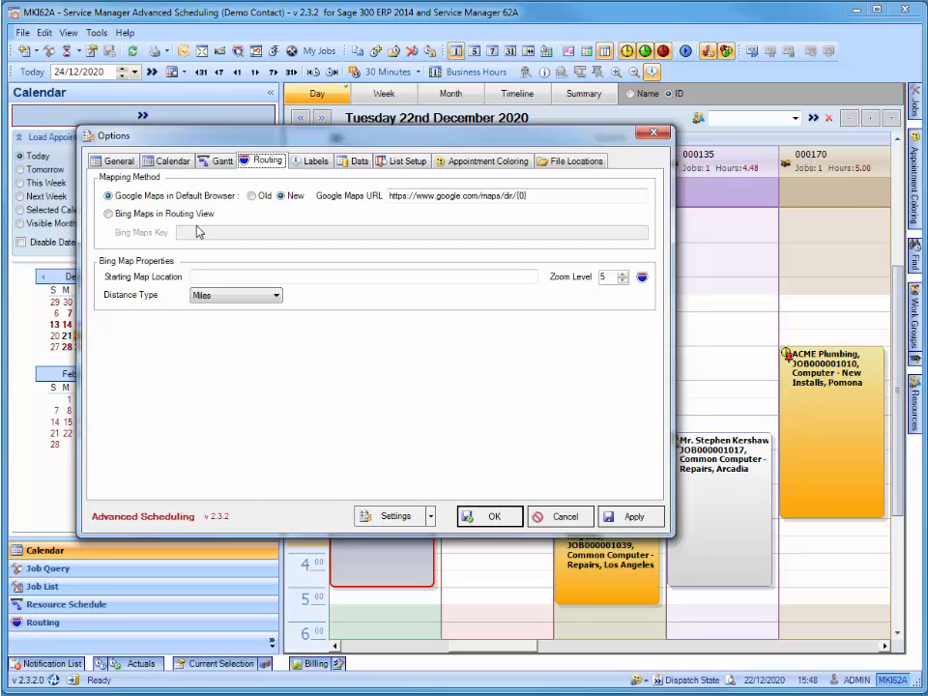
pyautogui.click(311, 162)
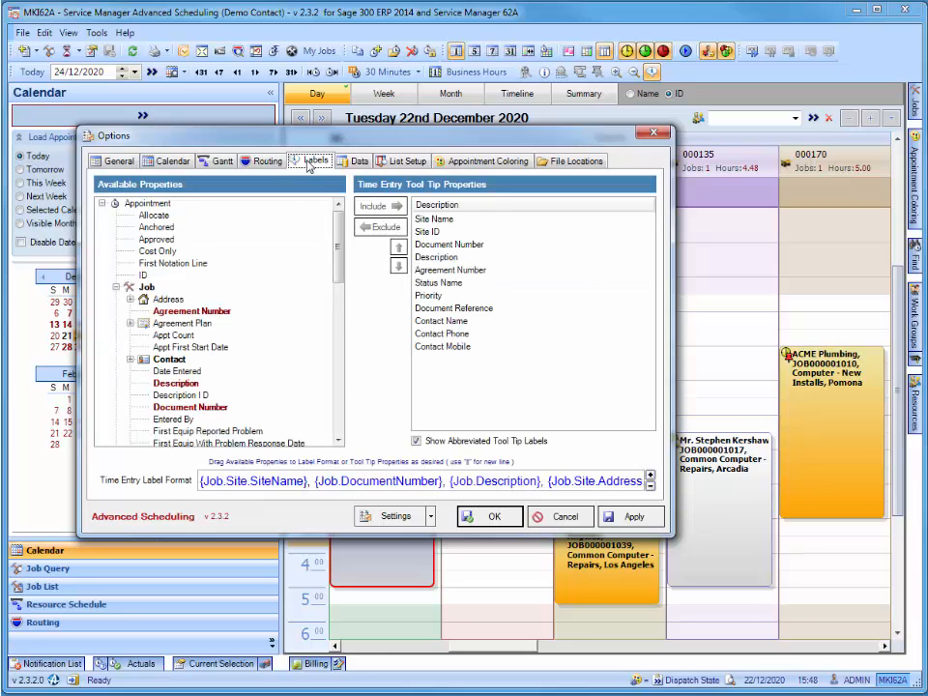
pyautogui.click(200, 266)
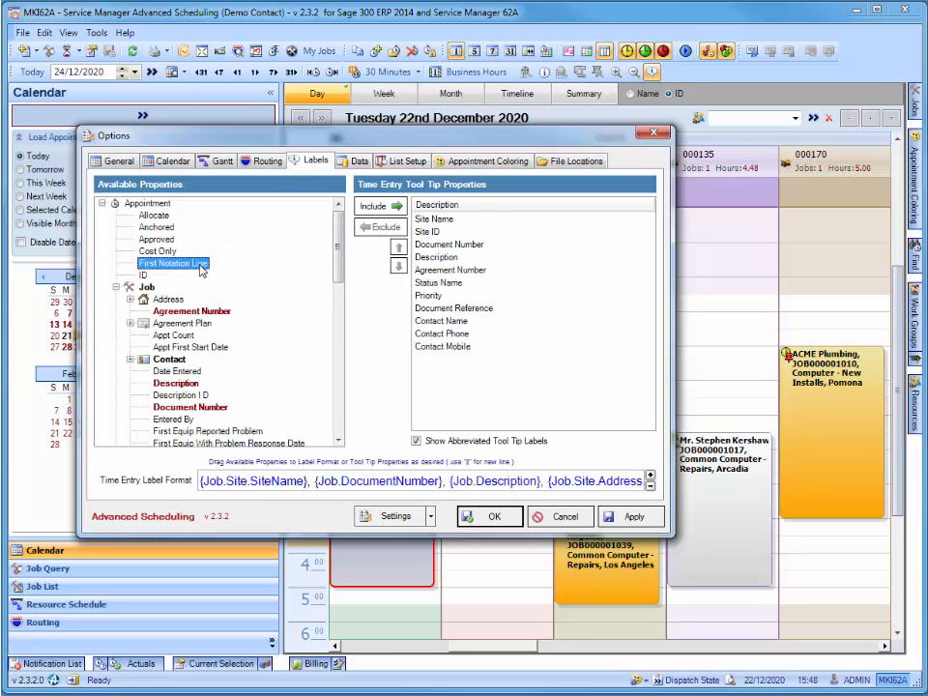
pyautogui.click(376, 206)
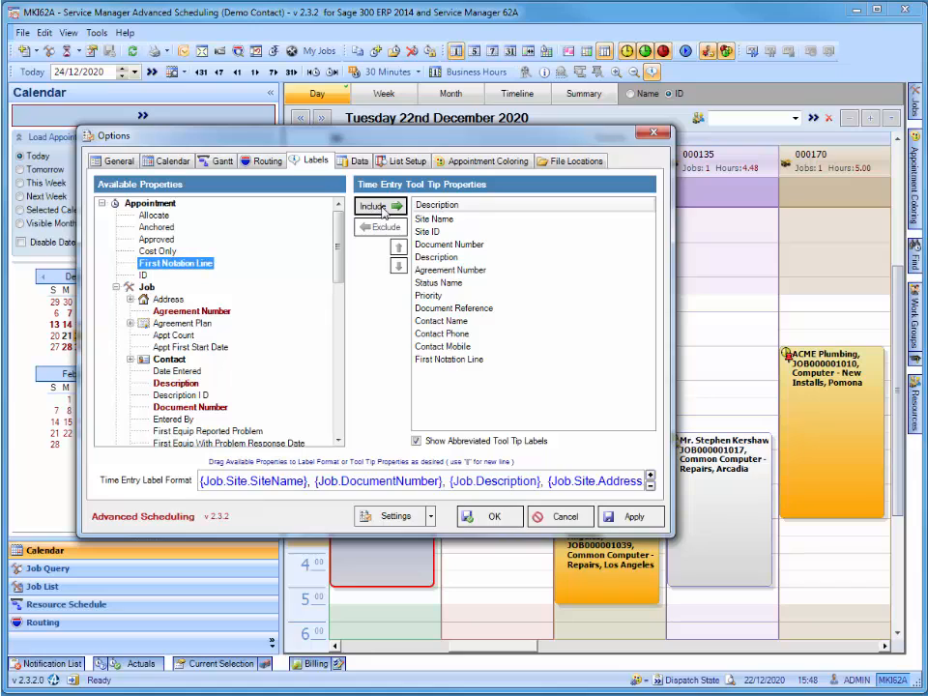
pyautogui.click(447, 359)
pyautogui.click(397, 249)
pyautogui.click(397, 249)
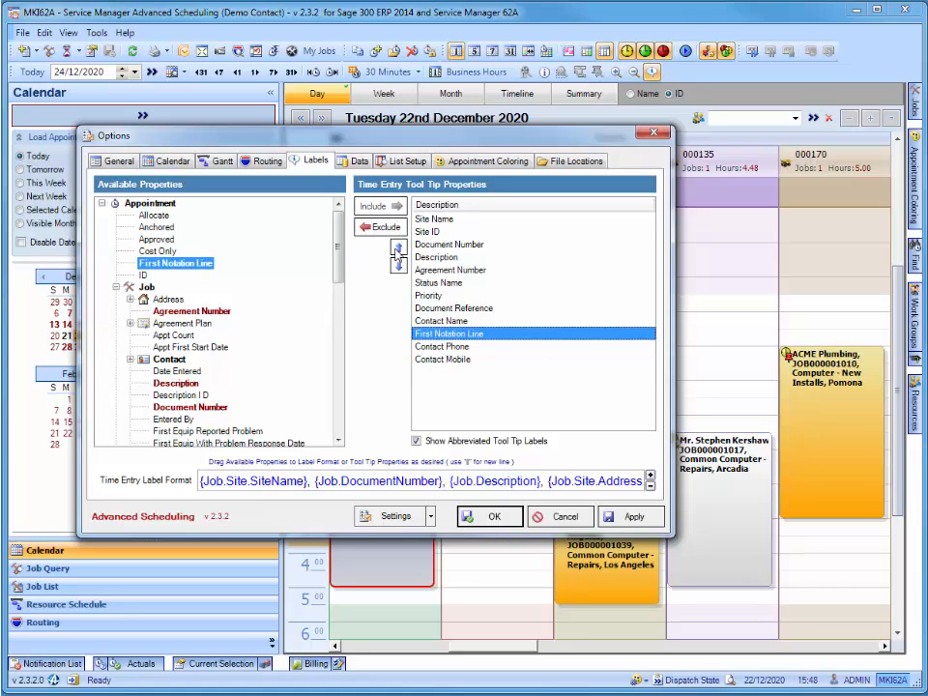
pyautogui.click(398, 250)
pyautogui.click(397, 249)
pyautogui.click(398, 249)
pyautogui.click(398, 250)
pyautogui.click(397, 250)
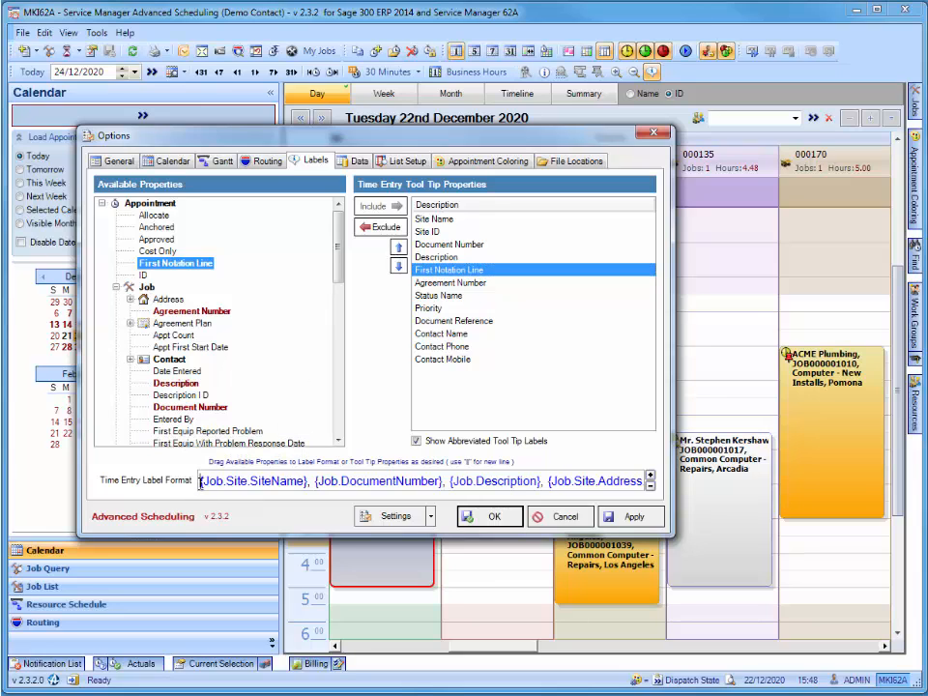
# Step: Insert {FirstNotationLine} followed by a comma at the start of the time entry label format, before {Job.Site.SiteName}
pyautogui.moveTo(164, 263); pyautogui.dragTo(205, 488)
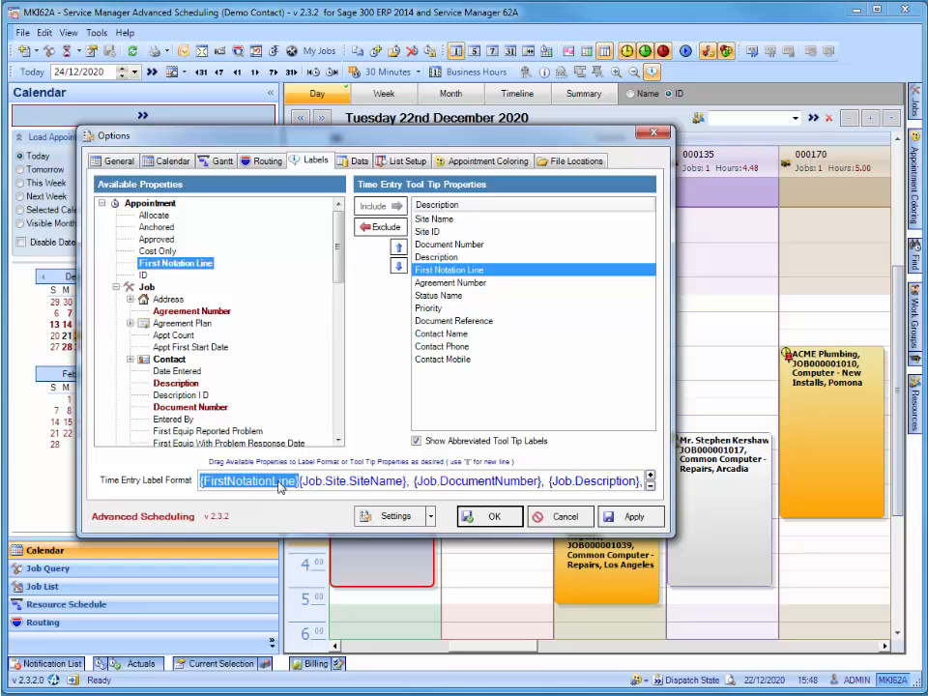
pyautogui.click(300, 488)
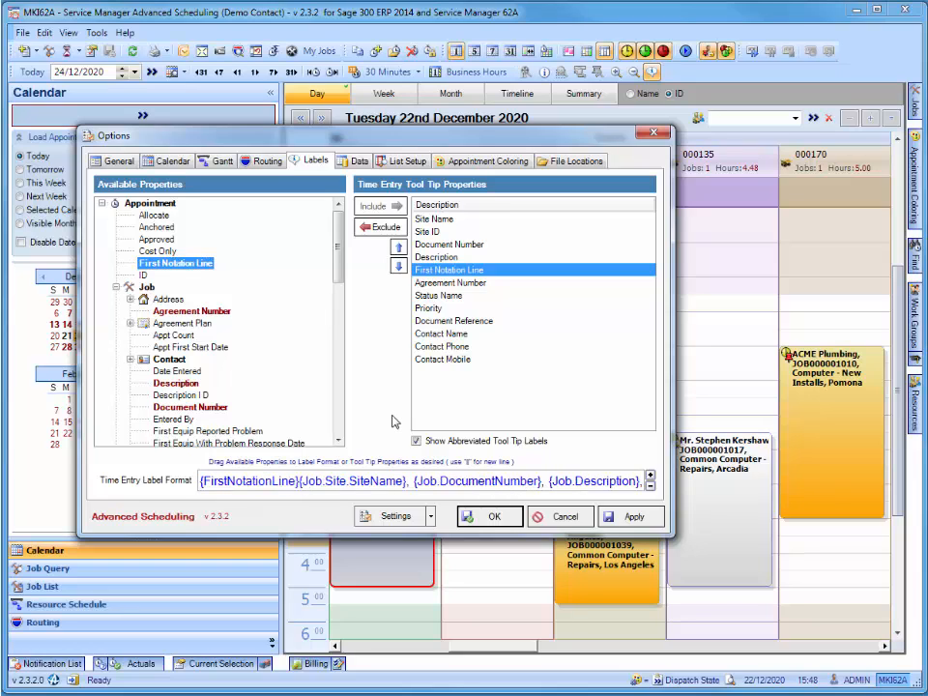
pyautogui.write(',')
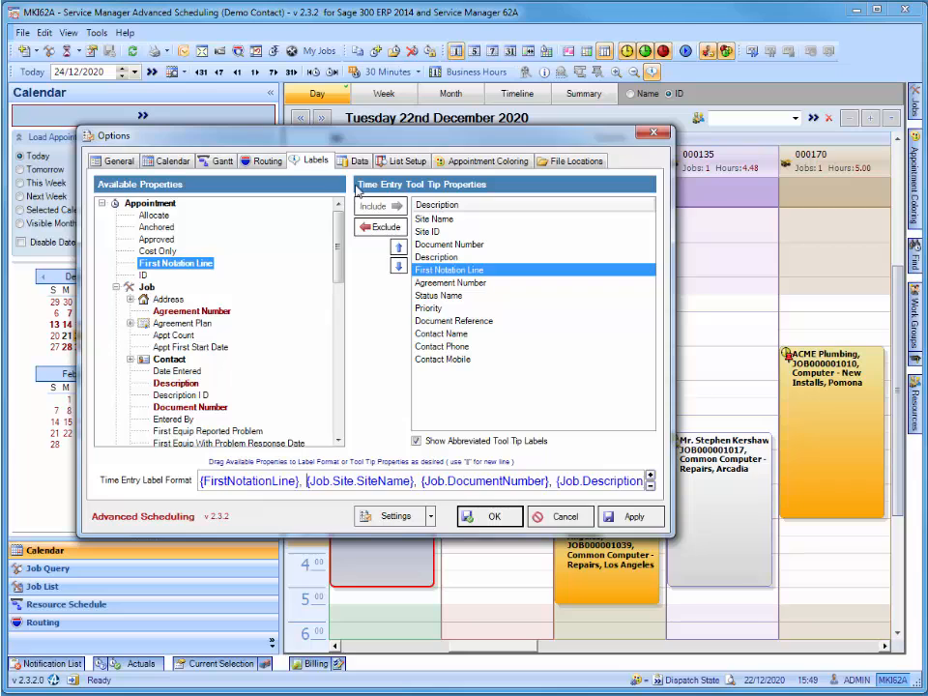
# Step: Review the Data options and the form for adding a database connection, closing it without adding one
pyautogui.click(358, 162)
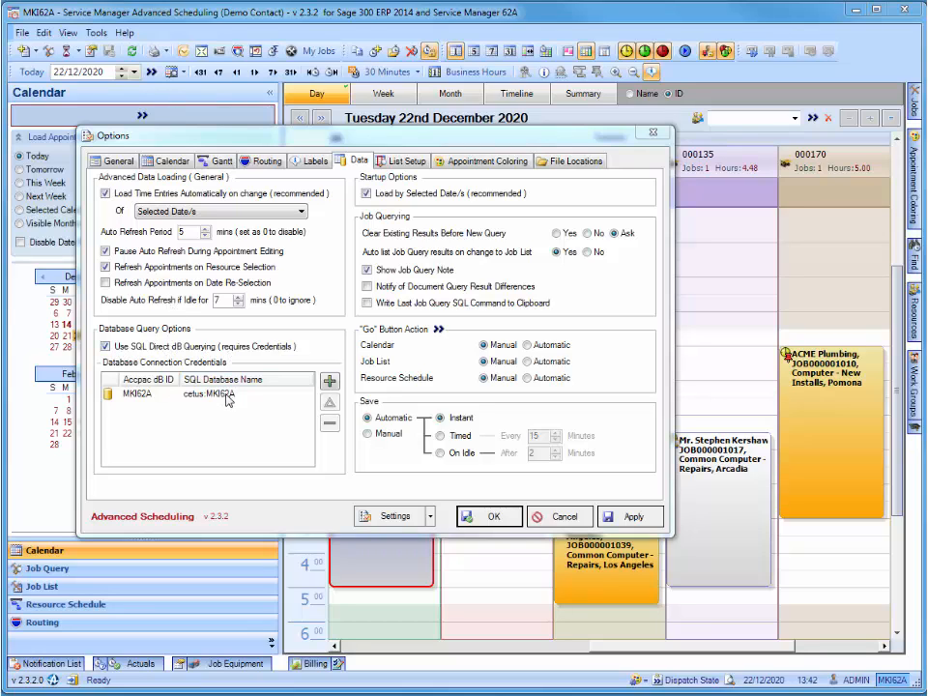
pyautogui.click(330, 380)
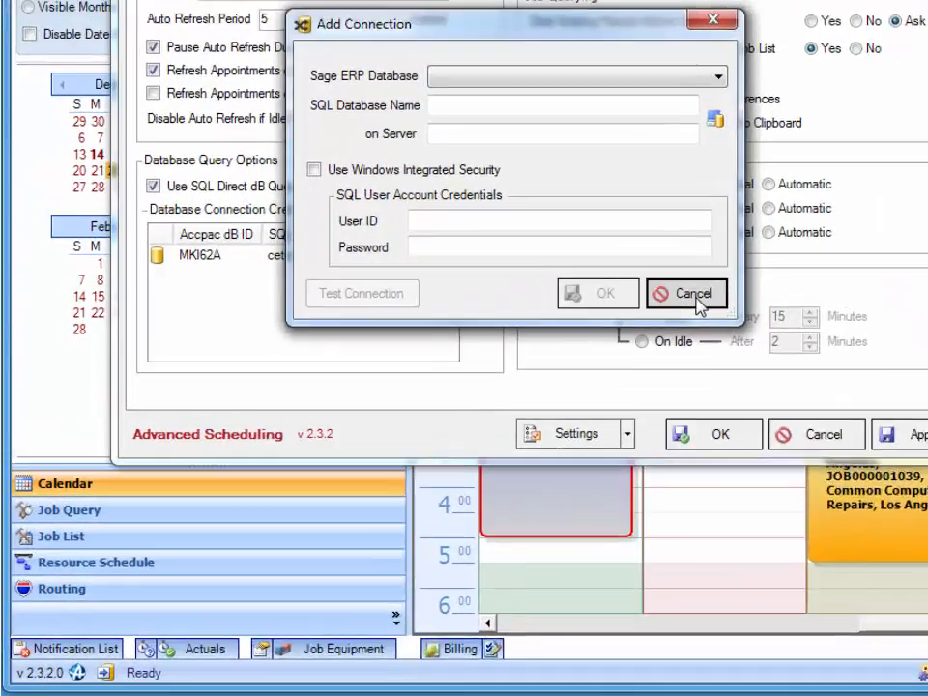
pyautogui.click(470, 419)
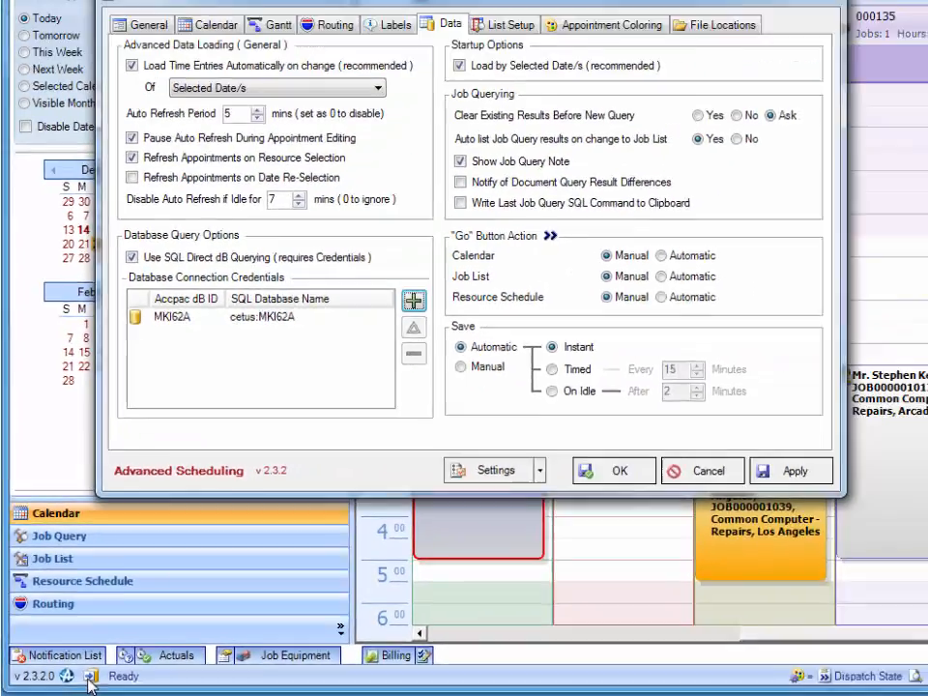
# Step: Try adding the Active flag column to the Job Query list setup, moving it up one place, and exclude it again
pyautogui.click(518, 27)
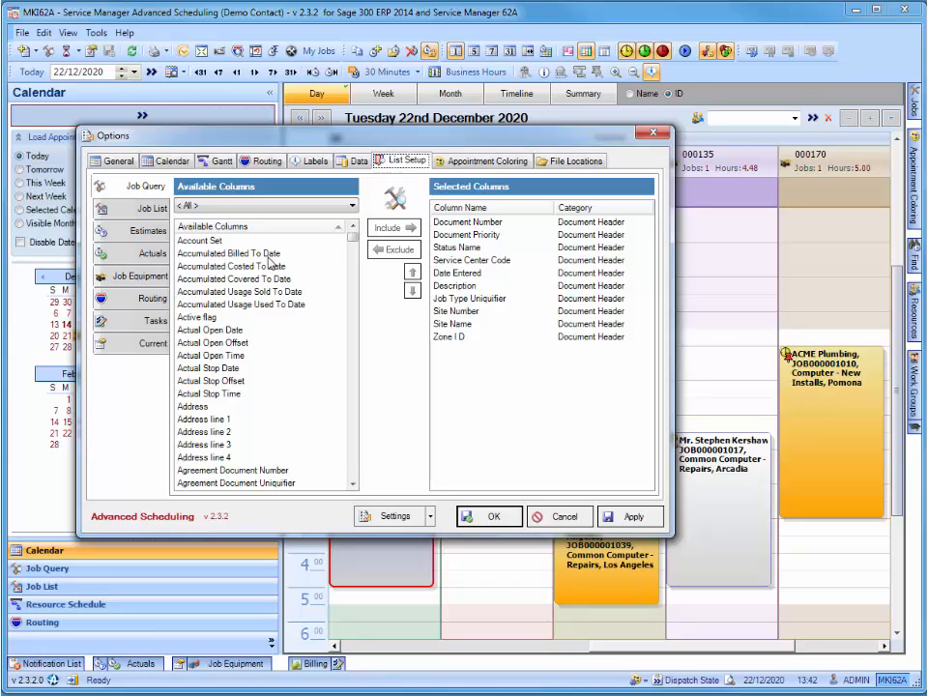
pyautogui.click(200, 318)
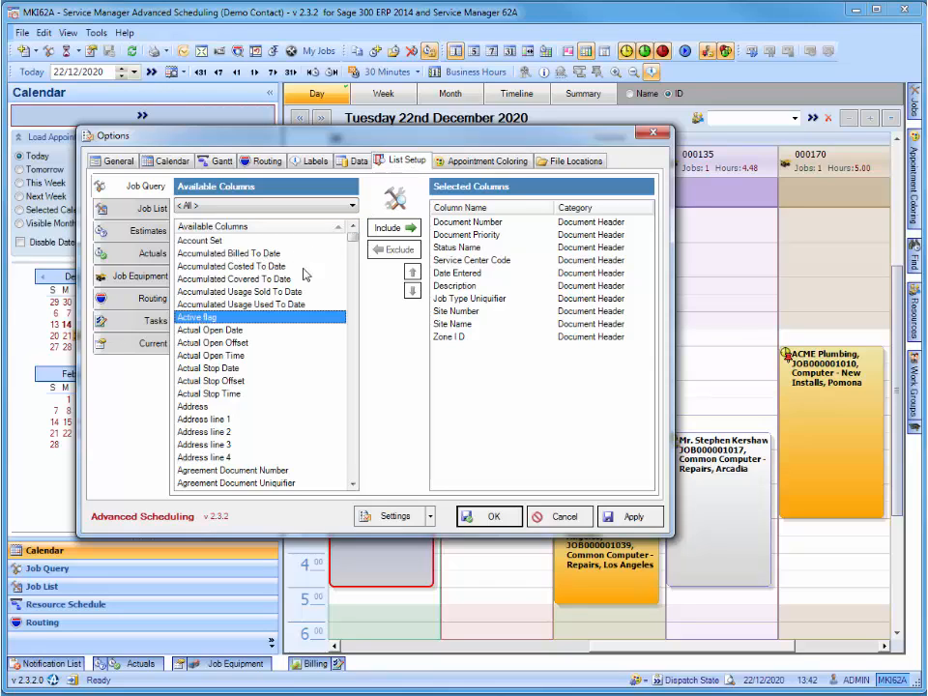
pyautogui.click(388, 228)
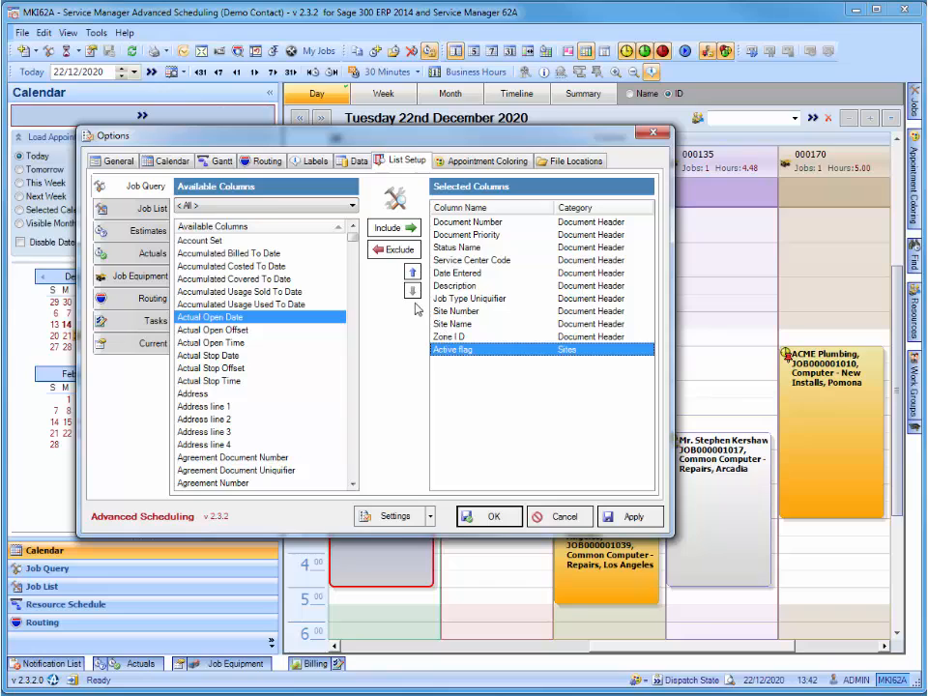
pyautogui.click(412, 272)
pyautogui.click(400, 251)
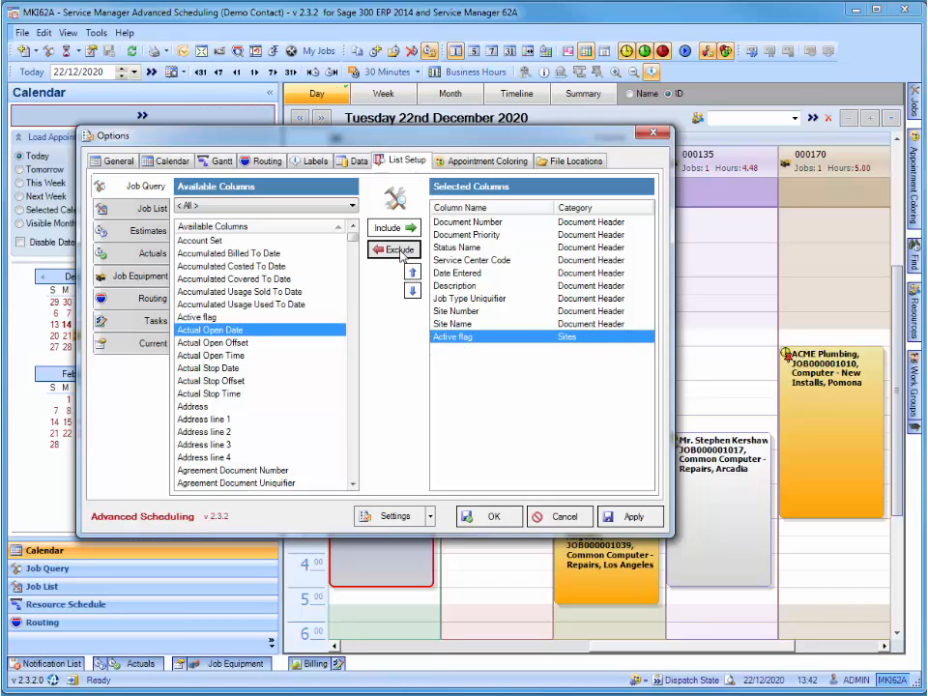
# Step: Review the Appointment Coloring options and the pattern settings of the Plan 1 agreement color, cancelling without changes
pyautogui.click(492, 163)
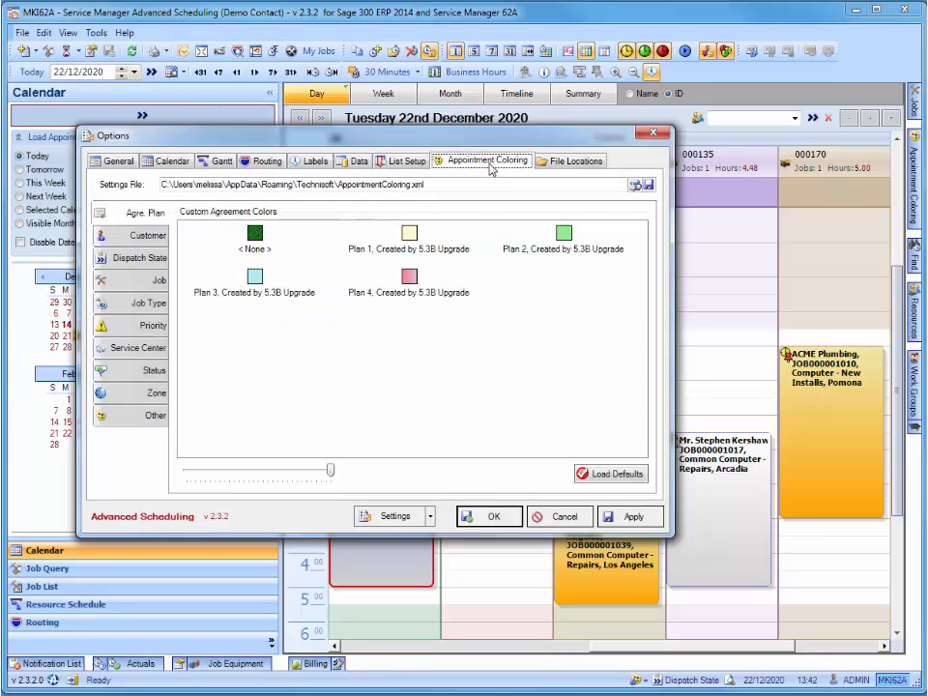
pyautogui.doubleClick(404, 244)
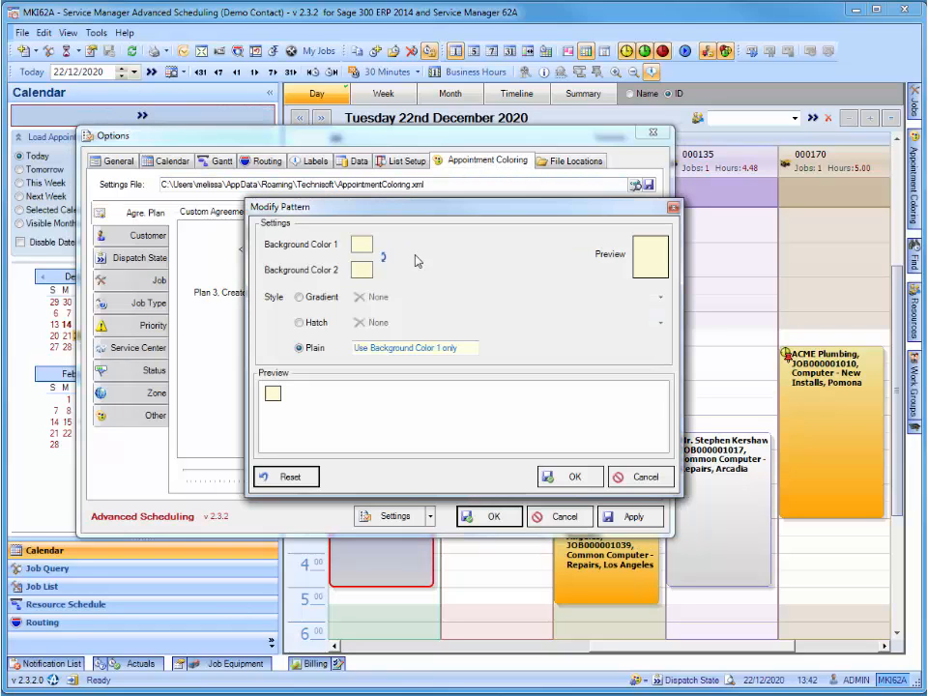
pyautogui.click(644, 477)
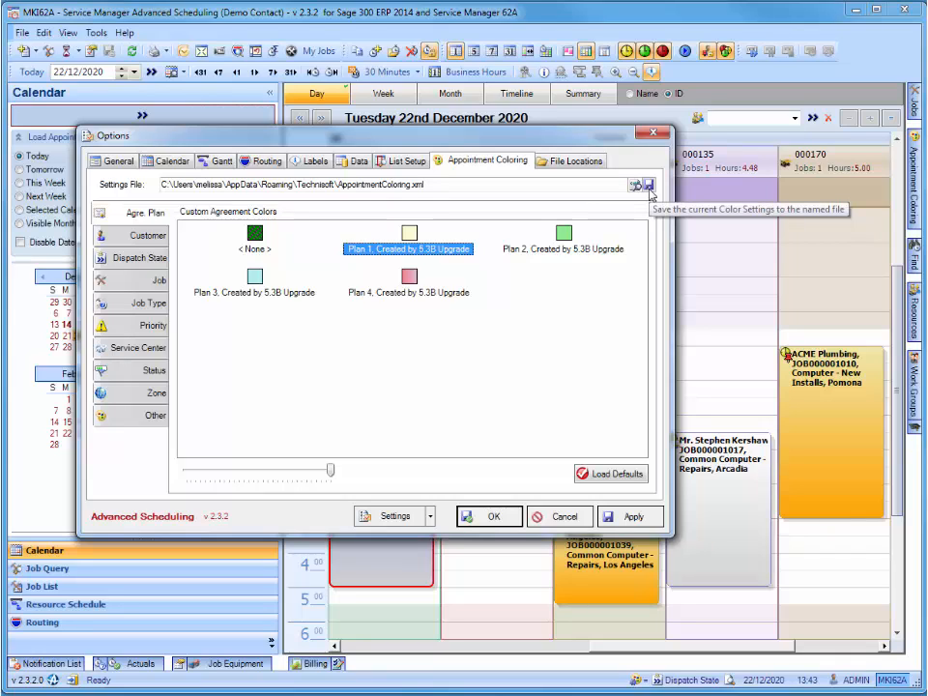
# Step: Review the File Locations options, including the local help documentation path and the saved document queries file name
pyautogui.click(593, 163)
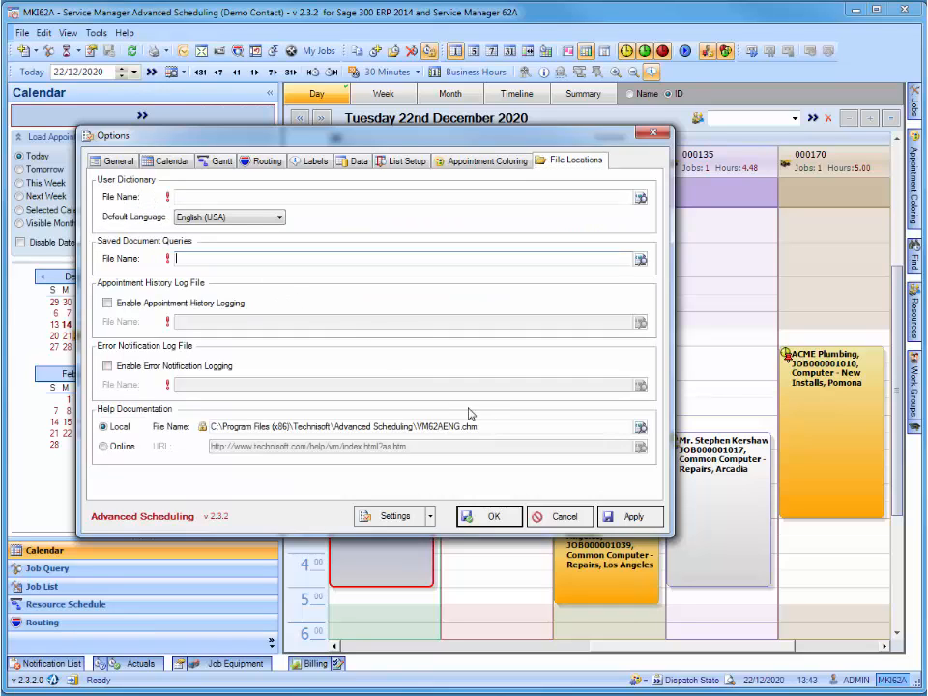
pyautogui.moveTo(497, 426); pyautogui.dragTo(186, 417)
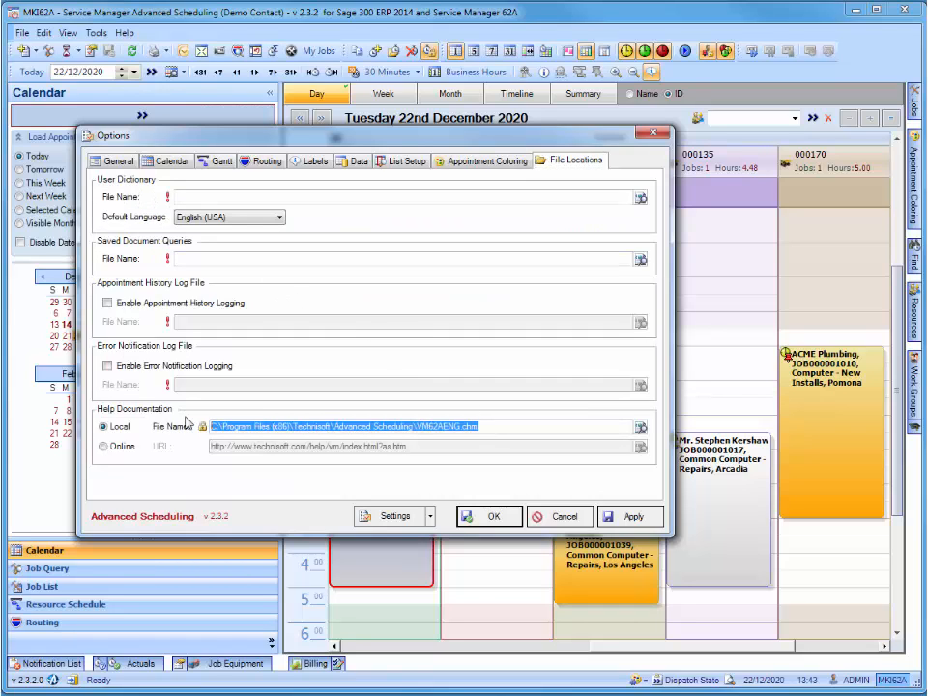
pyautogui.click(212, 258)
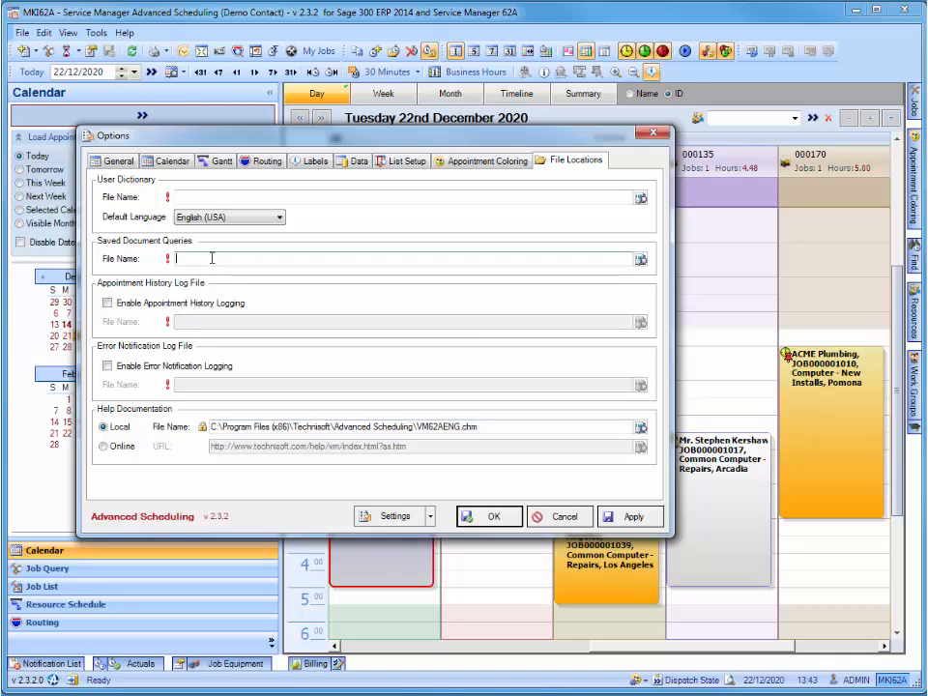
# Step: Check the import and export choices for the settings, and save and close the program options
pyautogui.click(430, 518)
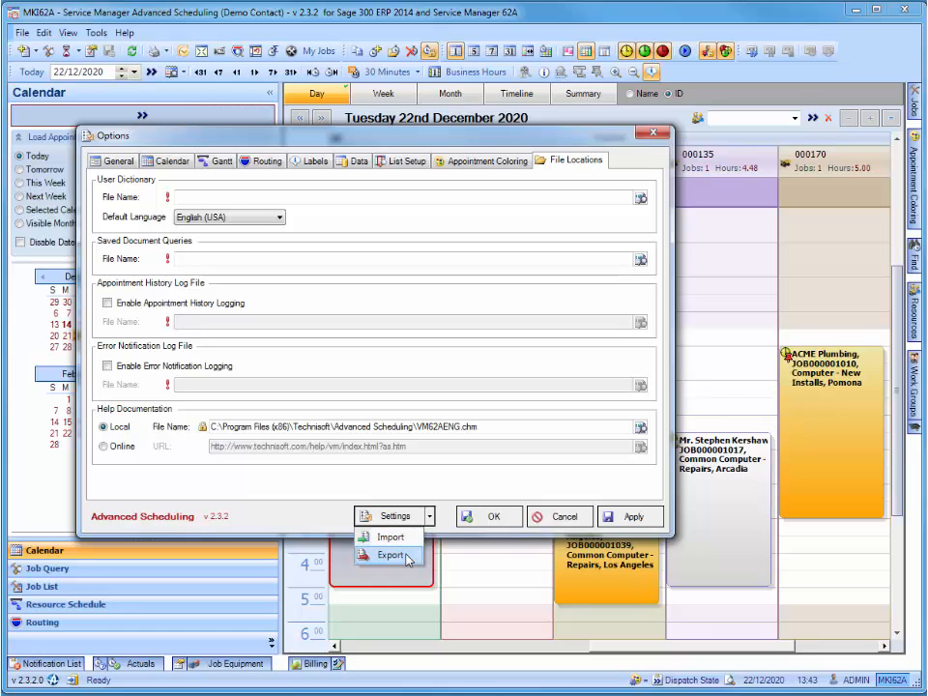
pyautogui.click(448, 528)
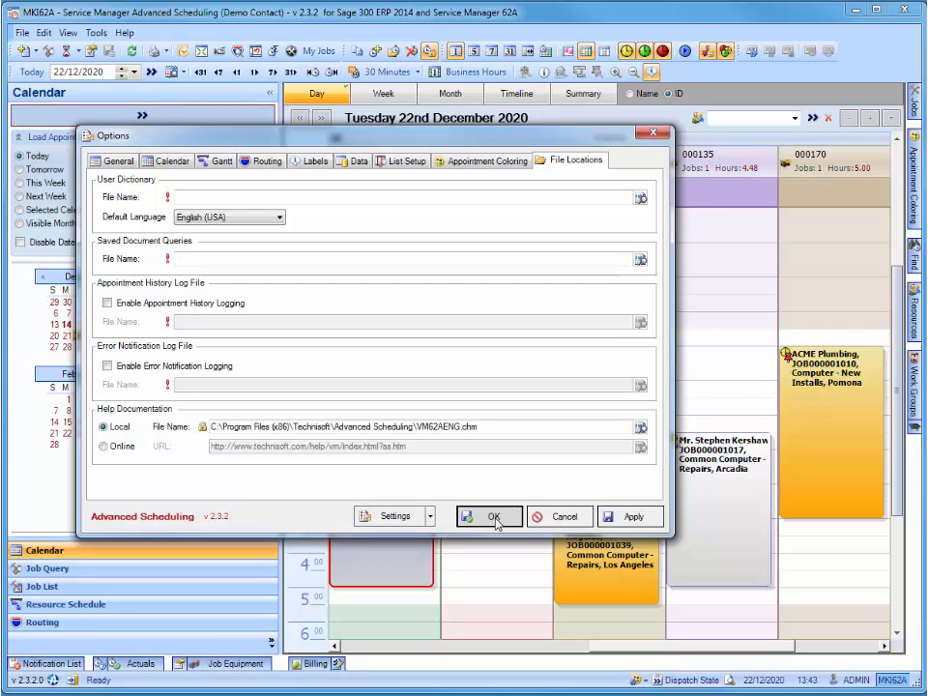
pyautogui.click(493, 518)
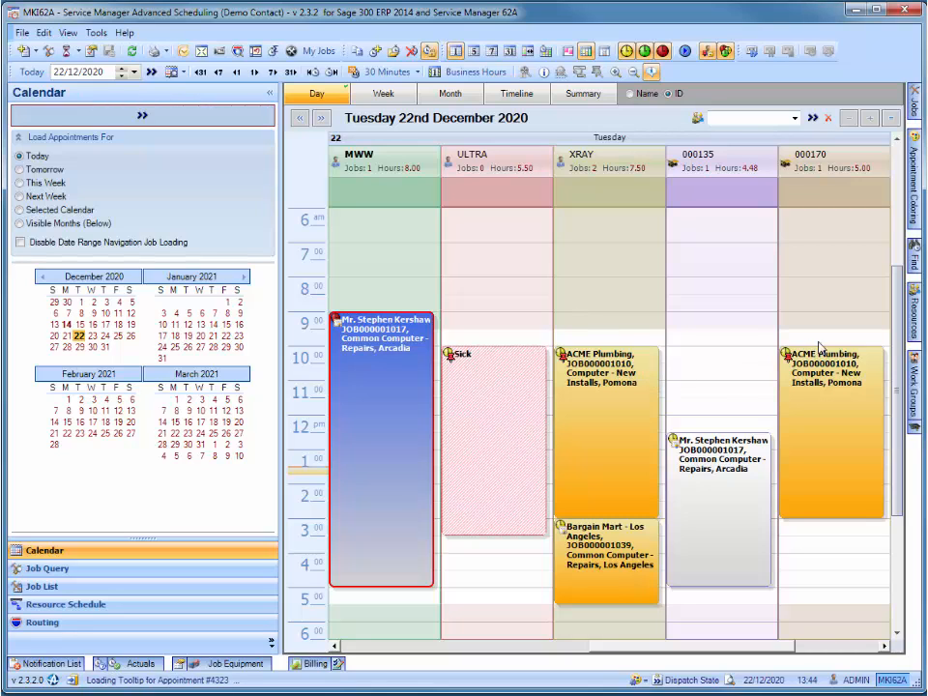
# Step: Bring employee CSV into view in the day calendar through the resource filter and color the appointments by Job
pyautogui.moveTo(914, 329)
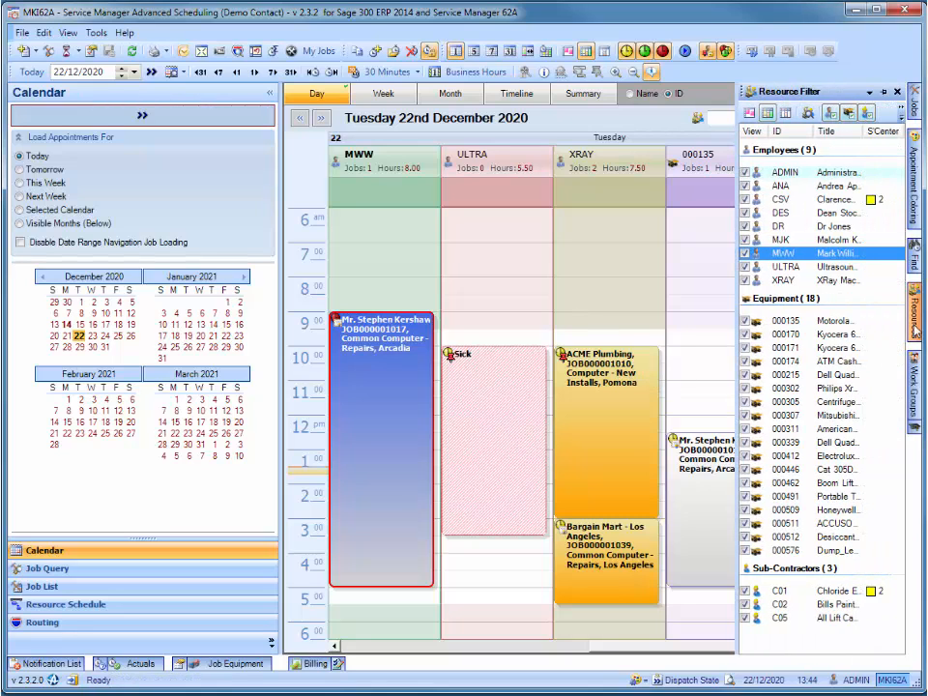
pyautogui.click(837, 200)
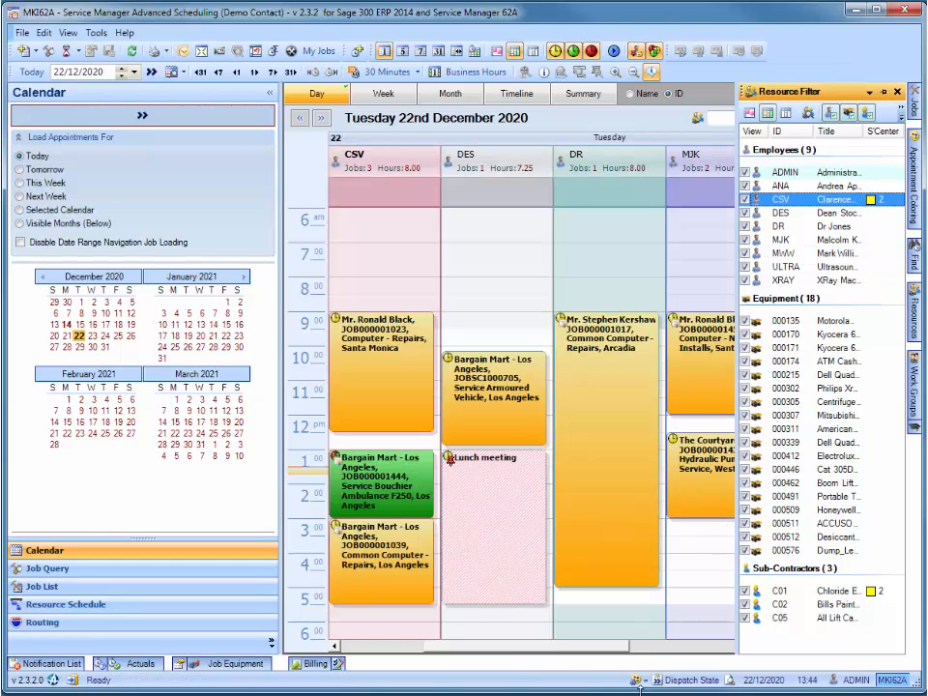
pyautogui.click(671, 681)
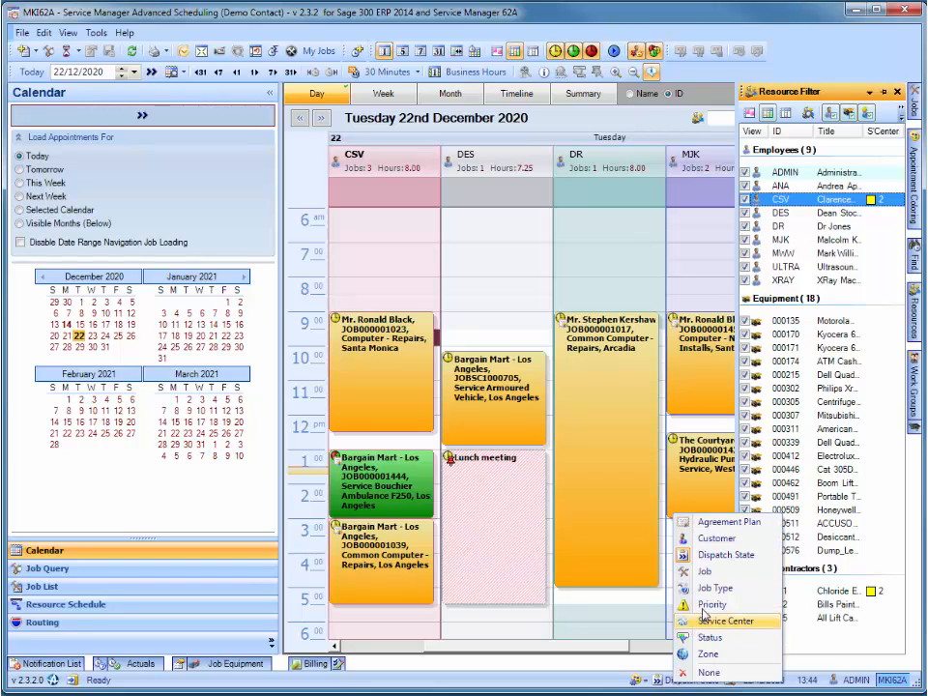
pyautogui.click(705, 578)
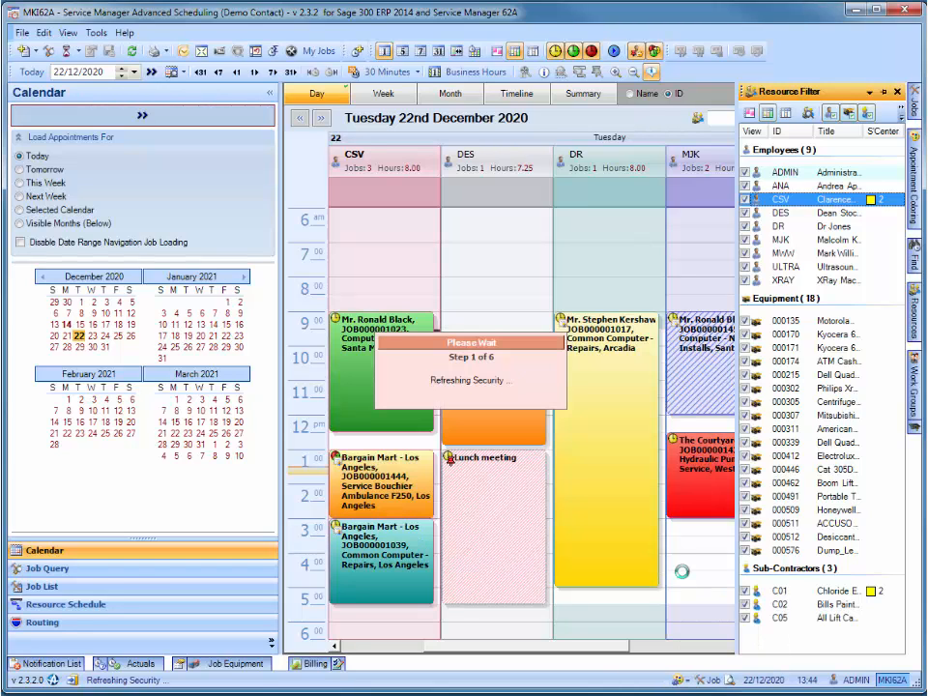
pyautogui.click(681, 576)
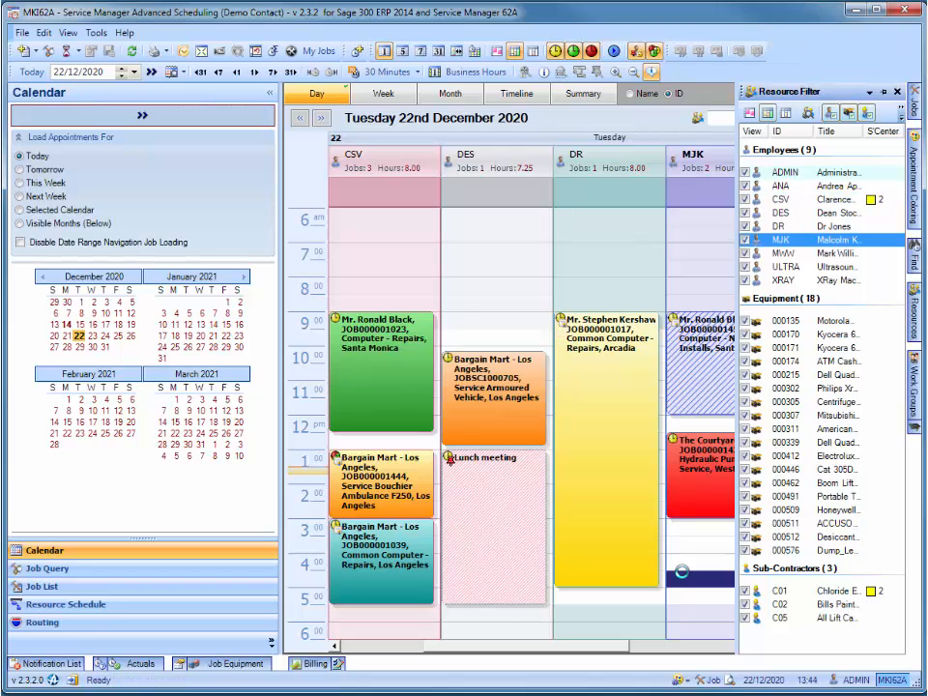